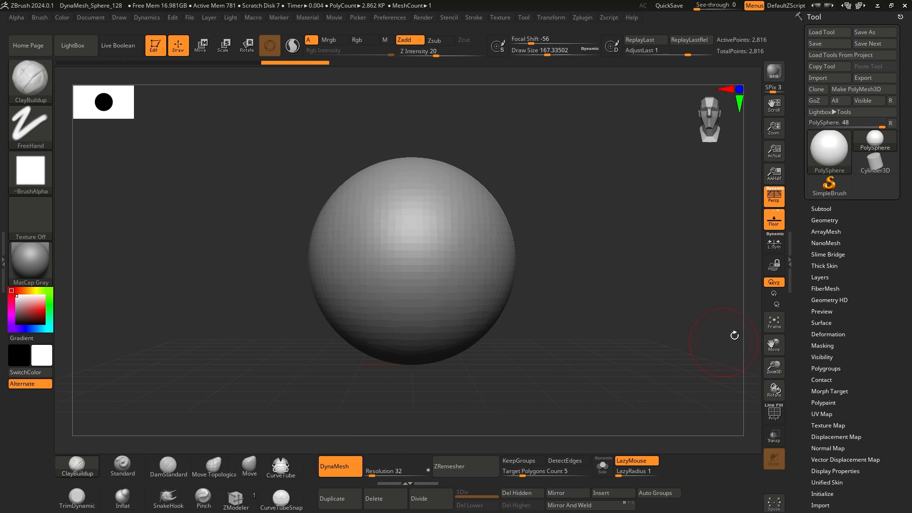
- Open the DynaMesh settings in the sphere's geometry options and bring up the resolution value
{"action": "left_click", "coordinate": [825, 220]}
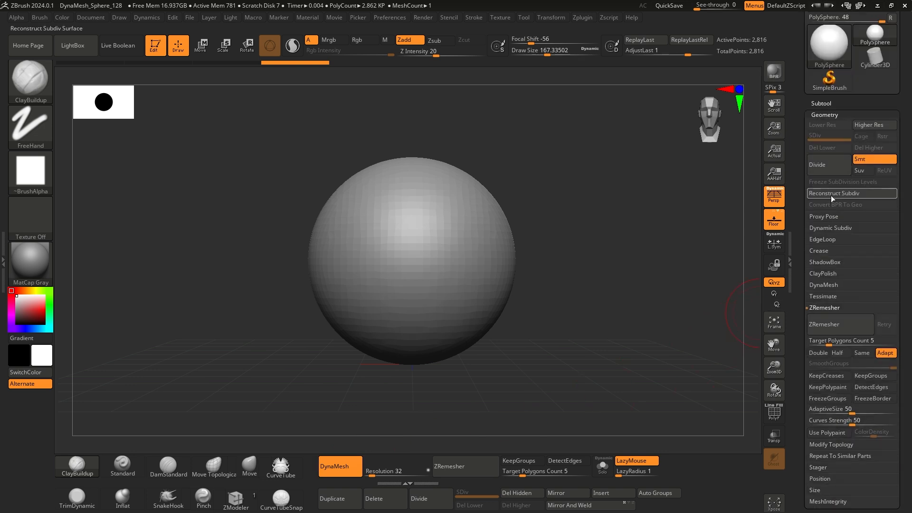
{"action": "left_click_drag", "start_coordinate": [798, 290], "coordinate": [803, 273]}
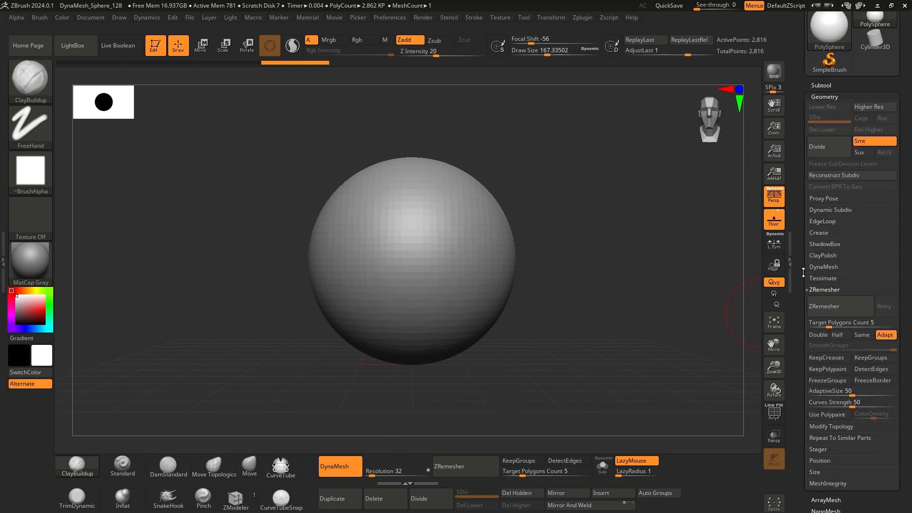
{"action": "left_click", "coordinate": [827, 267]}
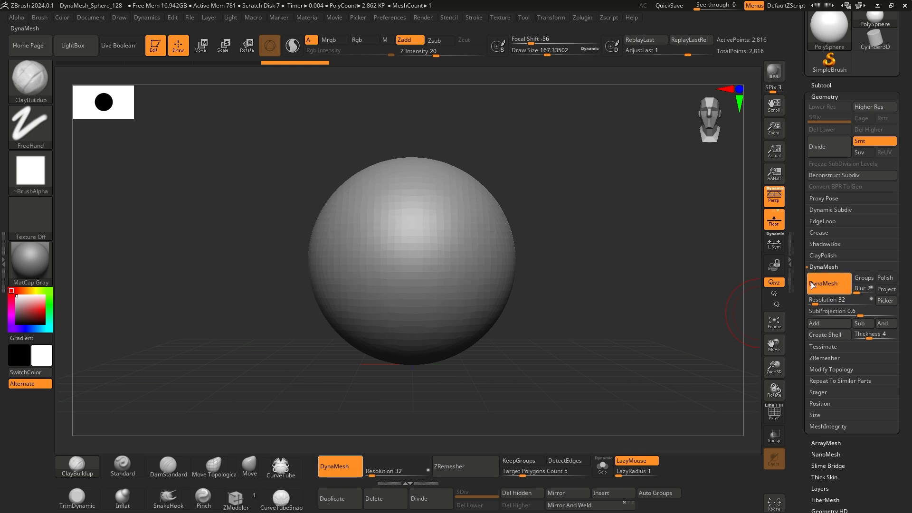
{"action": "left_click", "coordinate": [826, 299]}
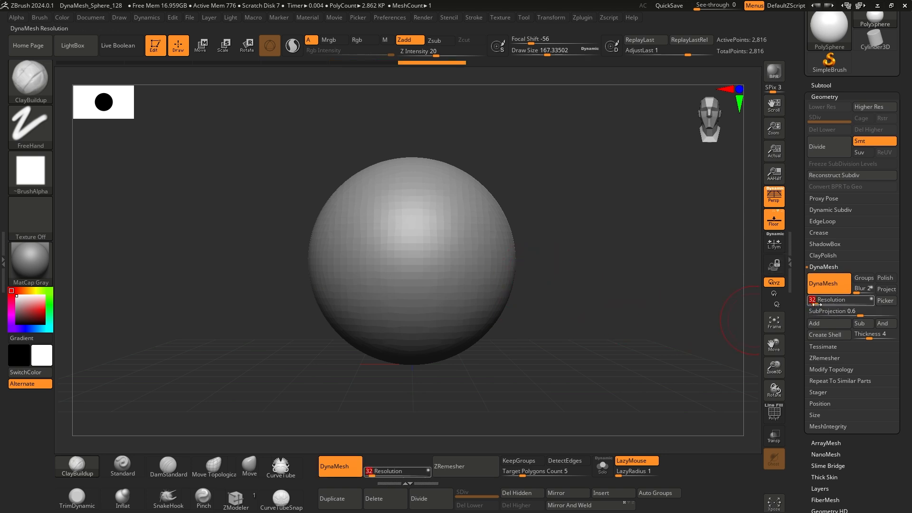
- Select the Move brush with a draw size of about 393 for shaping the sphere
{"action": "key", "text": "ctrl"}
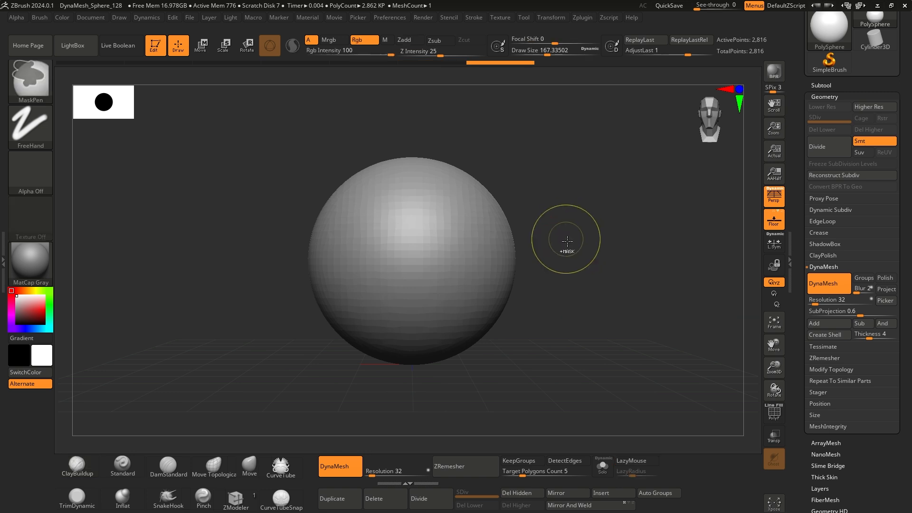
{"action": "right_click_drag", "start_coordinate": [567, 241], "coordinate": [599, 266], "text": "ctrl"}
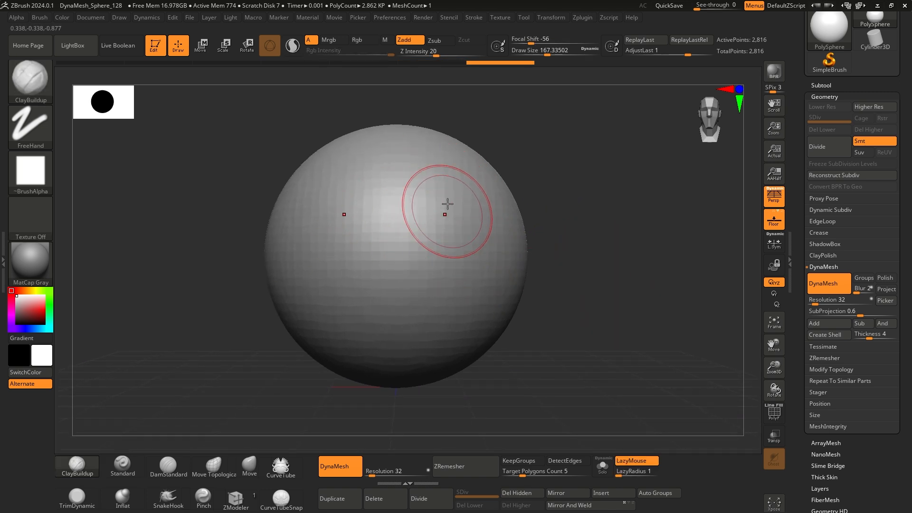
{"action": "right_click", "coordinate": [560, 269]}
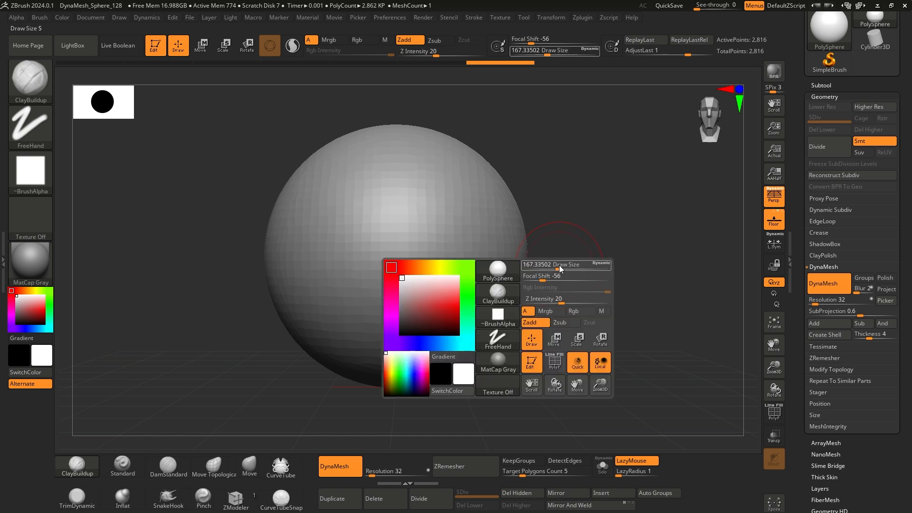
{"action": "left_click_drag", "start_coordinate": [560, 269], "coordinate": [573, 266]}
{"action": "right_click_drag", "start_coordinate": [572, 256], "coordinate": [571, 209], "text": "ctrl"}
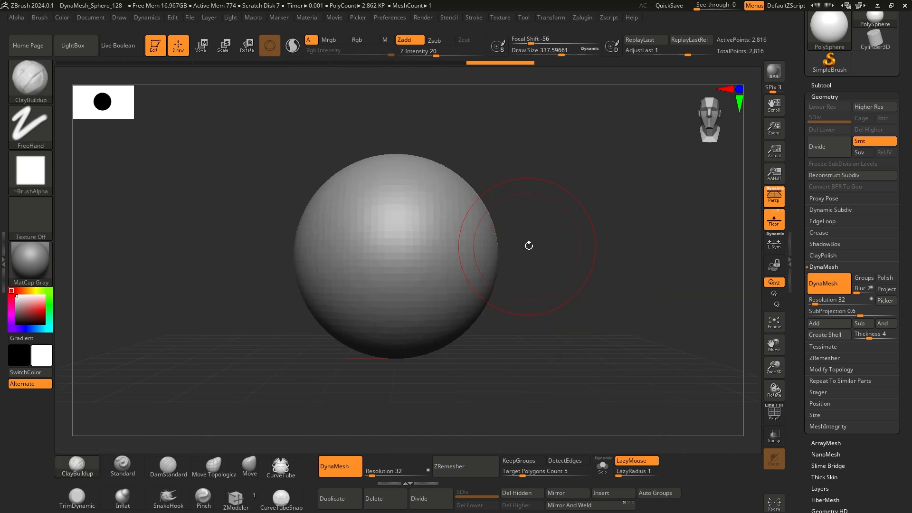
{"action": "right_click_drag", "start_coordinate": [529, 245], "coordinate": [540, 248], "text": "alt"}
{"action": "right_click", "coordinate": [539, 248]}
{"action": "left_click_drag", "start_coordinate": [542, 250], "coordinate": [537, 257]}
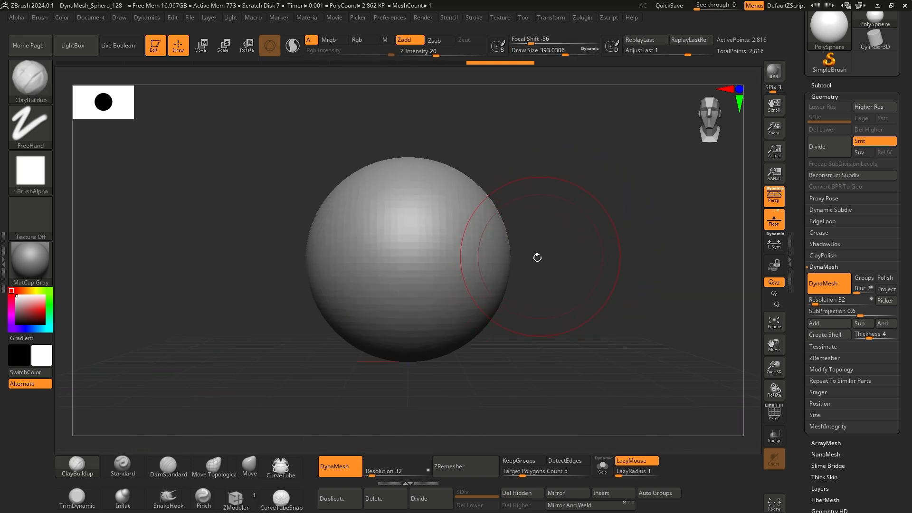
{"action": "left_click", "coordinate": [248, 472]}
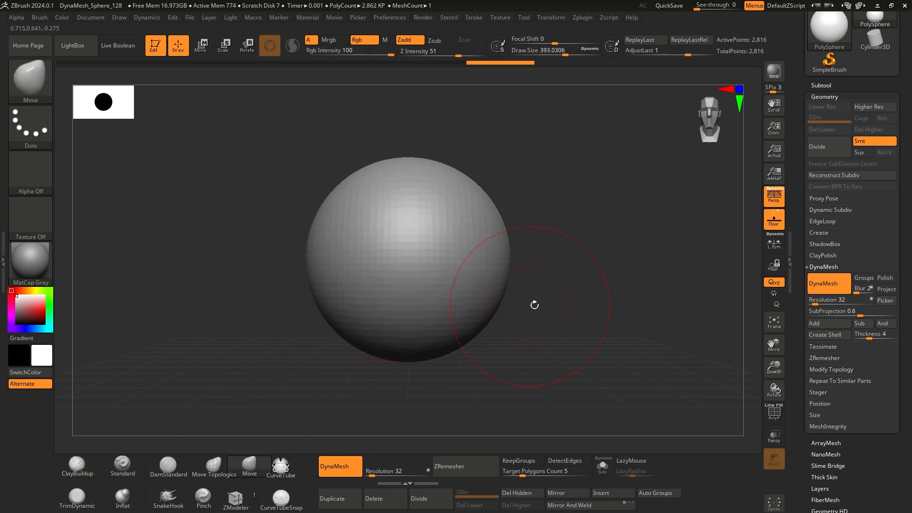
{"action": "left_click_drag", "start_coordinate": [556, 297], "coordinate": [546, 270]}
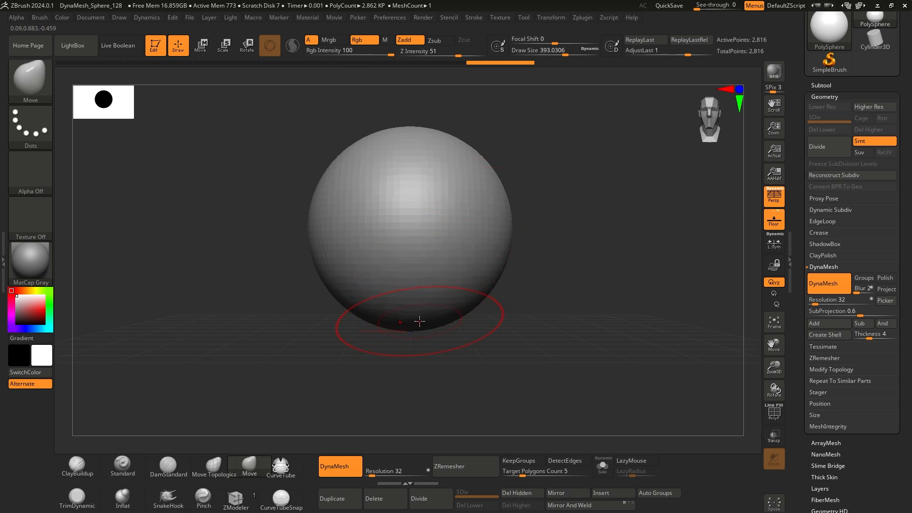
- Pull the sphere's underside downward with the Move brush in front view to form a tapered jaw and chin
{"action": "left_click_drag", "start_coordinate": [418, 323], "coordinate": [412, 361]}
{"action": "mouse_move", "coordinate": [457, 327]}
{"action": "left_mouse_down"}
{"action": "mouse_move", "coordinate": [466, 350]}
{"action": "mouse_move", "coordinate": [446, 353]}
{"action": "mouse_move", "coordinate": [478, 327]}
{"action": "left_mouse_up"}
{"action": "left_click_drag", "start_coordinate": [417, 344], "coordinate": [418, 356]}
{"action": "left_click_drag", "start_coordinate": [418, 359], "coordinate": [418, 366]}
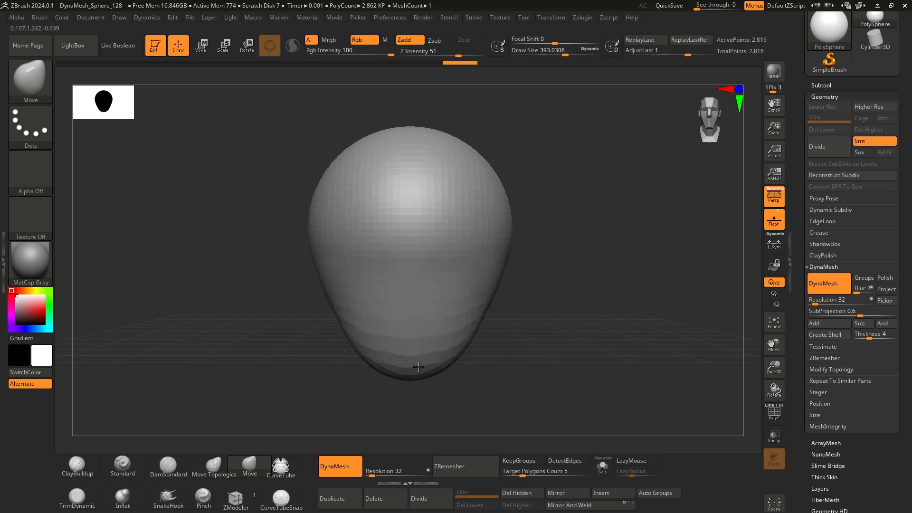
- Shape the side profile with the Move brush, pulling the chin and face forward and refining the forehead-to-chin contour
{"action": "left_click_drag", "start_coordinate": [560, 323], "coordinate": [446, 315], "text": "shift"}
{"action": "mouse_move", "coordinate": [372, 310]}
{"action": "left_mouse_down", "text": "alt"}
{"action": "mouse_move", "coordinate": [322, 308]}
{"action": "mouse_move", "coordinate": [332, 282]}
{"action": "mouse_move", "coordinate": [349, 359]}
{"action": "left_mouse_up", "text": "alt"}
{"action": "left_click_drag", "start_coordinate": [334, 277], "coordinate": [327, 275]}
{"action": "left_click_drag", "start_coordinate": [334, 238], "coordinate": [324, 264]}
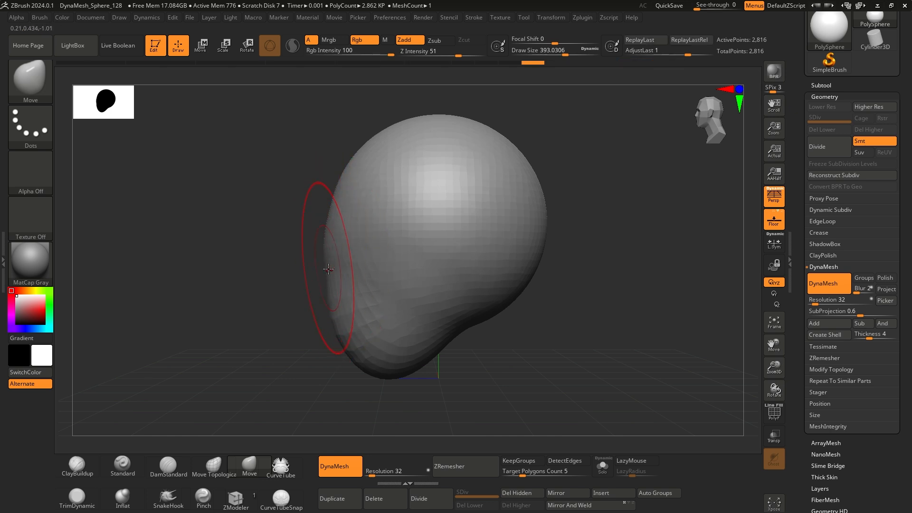
{"action": "left_click_drag", "start_coordinate": [336, 194], "coordinate": [331, 208]}
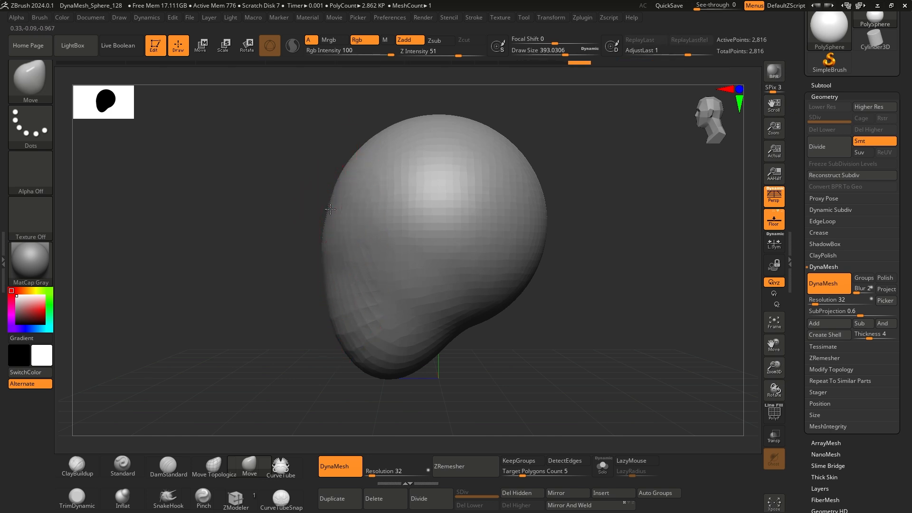
{"action": "left_click_drag", "start_coordinate": [334, 286], "coordinate": [322, 301]}
{"action": "left_click_drag", "start_coordinate": [318, 347], "coordinate": [307, 306], "text": "alt"}
- Reduce the draw size to about 108 and paint a round mask on the head's underside where the neck attaches
{"action": "key", "text": "space"}
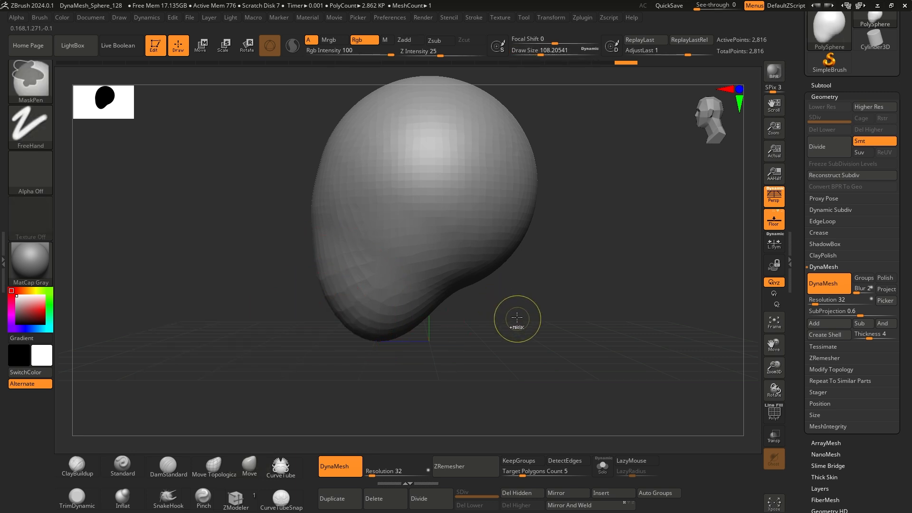
{"action": "mouse_move", "coordinate": [516, 317]}
{"action": "right_mouse_down", "text": "ctrl"}
{"action": "mouse_move", "coordinate": [514, 259]}
{"action": "mouse_move", "coordinate": [526, 299]}
{"action": "mouse_move", "coordinate": [506, 318]}
{"action": "mouse_move", "coordinate": [503, 305]}
{"action": "mouse_move", "coordinate": [507, 240]}
{"action": "mouse_move", "coordinate": [508, 259]}
{"action": "right_mouse_up", "text": "ctrl"}
{"action": "right_click_drag", "start_coordinate": [536, 302], "coordinate": [534, 283], "text": "alt"}
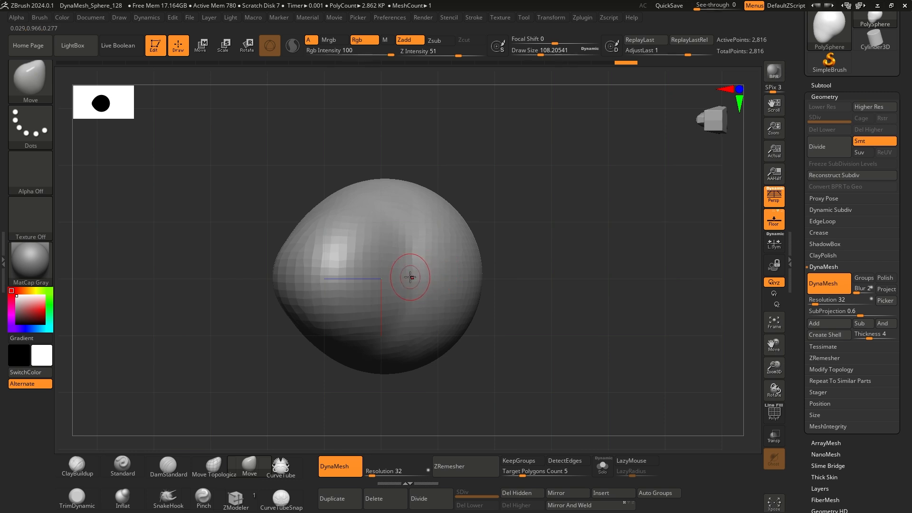
{"action": "key", "text": "ctrl"}
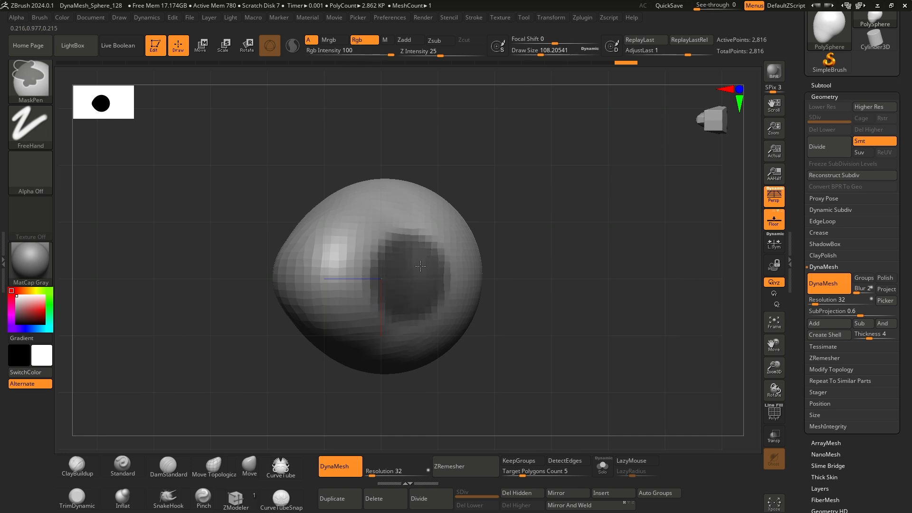
{"action": "mouse_move", "coordinate": [537, 265]}
{"action": "left_mouse_down"}
{"action": "mouse_move", "coordinate": [496, 311]}
{"action": "mouse_move", "coordinate": [542, 349]}
{"action": "mouse_move", "coordinate": [521, 271]}
{"action": "mouse_move", "coordinate": [507, 261]}
{"action": "mouse_move", "coordinate": [529, 303]}
{"action": "mouse_move", "coordinate": [513, 279]}
{"action": "mouse_move", "coordinate": [526, 291]}
{"action": "mouse_move", "coordinate": [521, 281]}
{"action": "mouse_move", "coordinate": [515, 299]}
{"action": "left_mouse_up"}
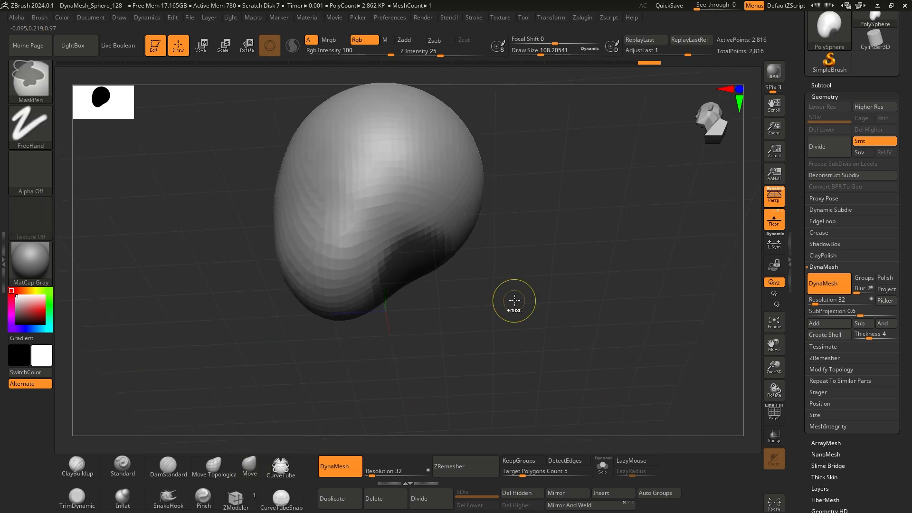
- Invert the mask so only the neck area on the head's underside is left unmasked
{"action": "left_click", "coordinate": [515, 299], "text": "ctrl"}
{"action": "key", "text": "ctrl"}
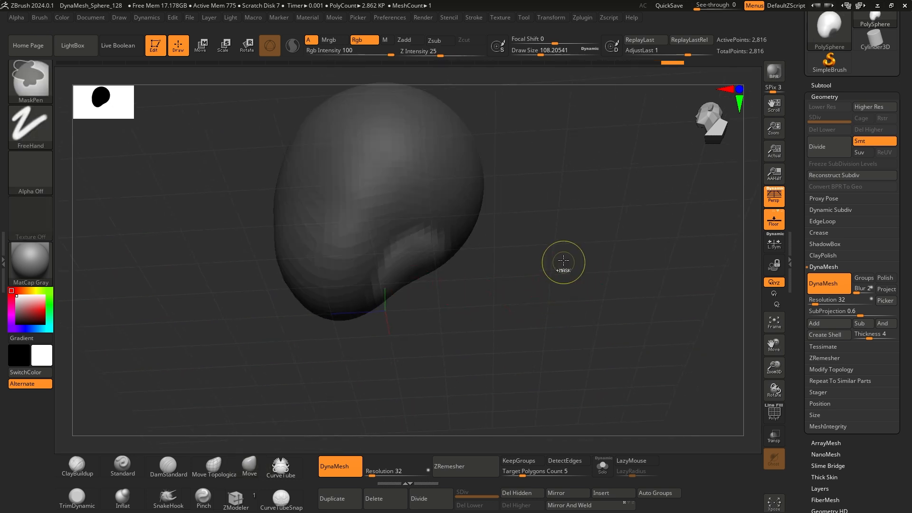
{"action": "left_click", "coordinate": [583, 221], "text": "ctrl"}
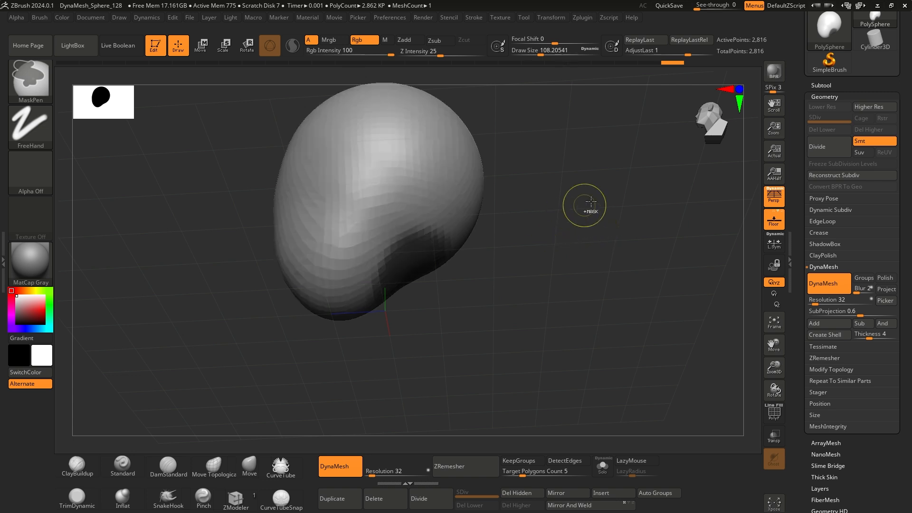
{"action": "left_click", "coordinate": [586, 228], "text": "ctrl"}
{"action": "left_click", "coordinate": [589, 225], "text": "ctrl"}
{"action": "left_click", "coordinate": [590, 226], "text": "ctrl"}
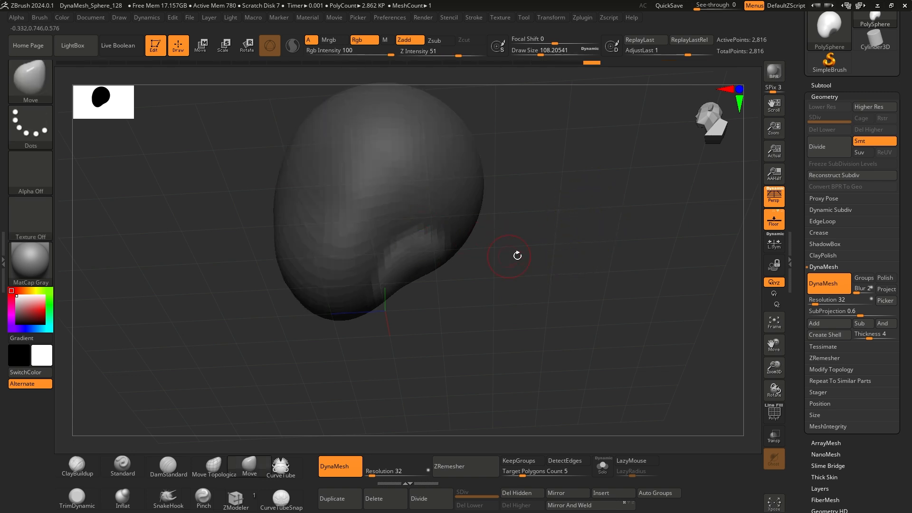
- Move the unmasked area down and backward with the transform gizmo in side view to extrude a slanted neck
{"action": "mouse_move", "coordinate": [517, 256]}
{"action": "left_mouse_down"}
{"action": "mouse_move", "coordinate": [548, 255]}
{"action": "mouse_move", "coordinate": [545, 198]}
{"action": "mouse_move", "coordinate": [564, 271]}
{"action": "mouse_move", "coordinate": [381, 219]}
{"action": "left_mouse_up"}
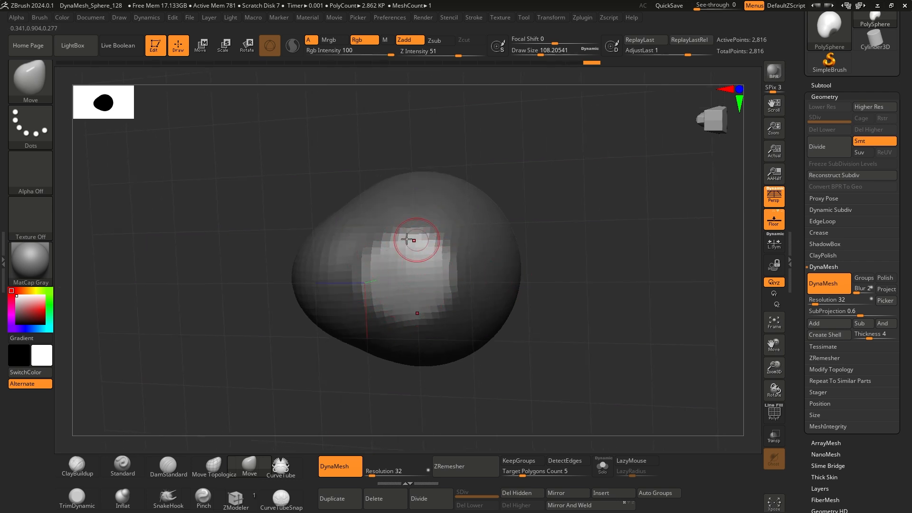
{"action": "left_click_drag", "start_coordinate": [589, 240], "coordinate": [574, 290]}
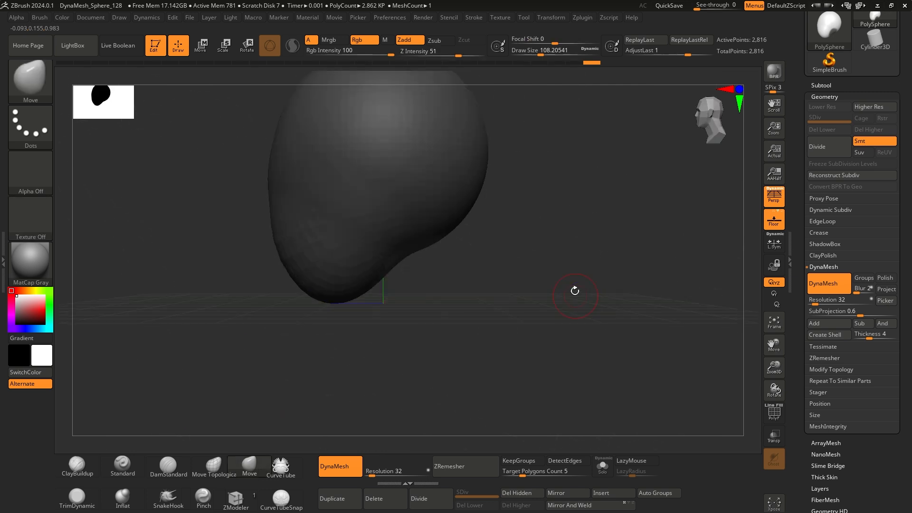
{"action": "right_click_drag", "start_coordinate": [575, 289], "coordinate": [542, 226], "text": "ctrl"}
{"action": "right_click_drag", "start_coordinate": [529, 195], "coordinate": [526, 245], "text": "alt"}
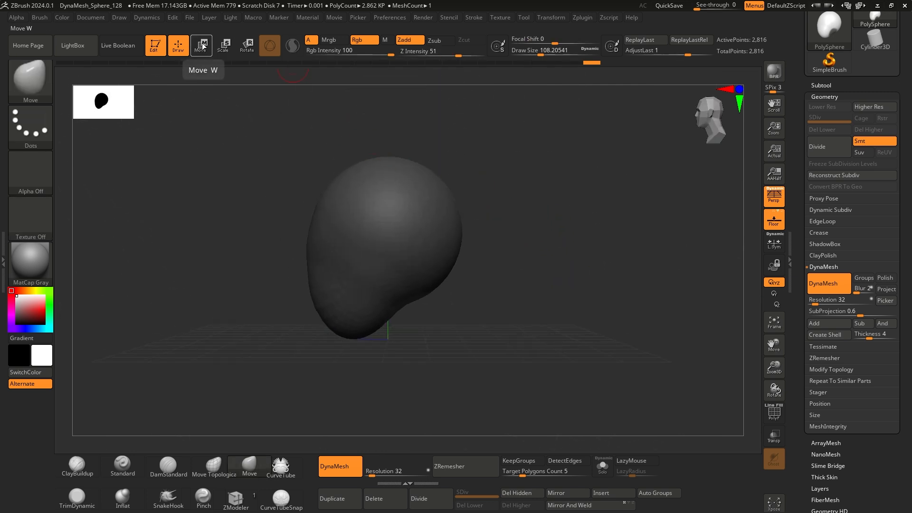
{"action": "left_click", "coordinate": [202, 46]}
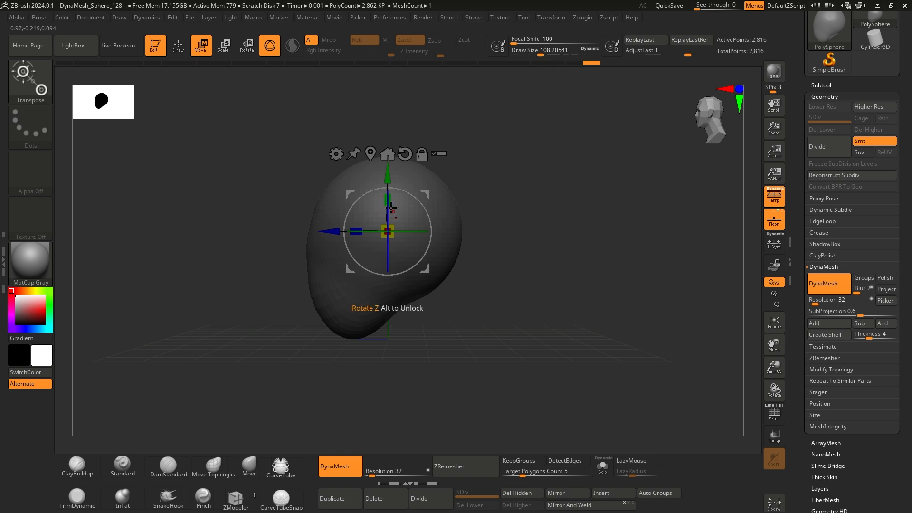
{"action": "left_click_drag", "start_coordinate": [490, 207], "coordinate": [512, 227]}
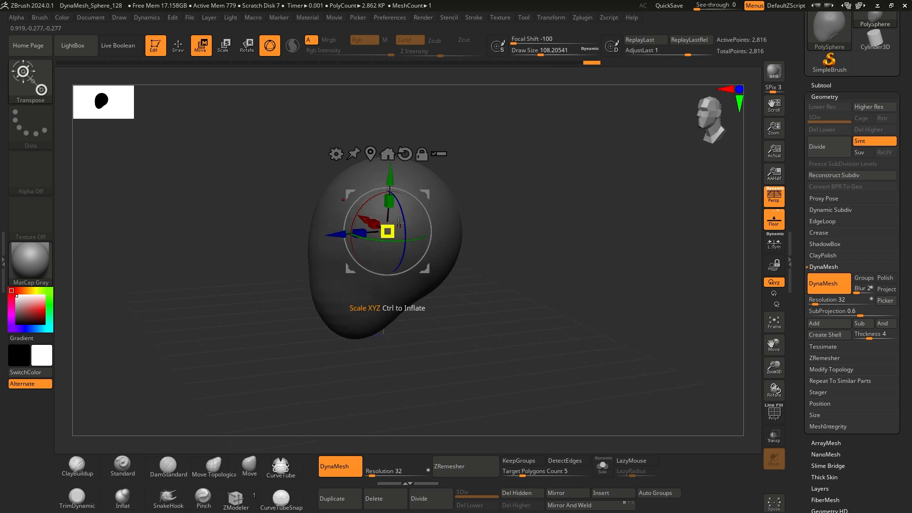
{"action": "mouse_move", "coordinate": [532, 236]}
{"action": "left_mouse_down", "text": "shift"}
{"action": "mouse_move", "coordinate": [519, 218]}
{"action": "mouse_move", "coordinate": [505, 234]}
{"action": "left_mouse_up", "text": "shift"}
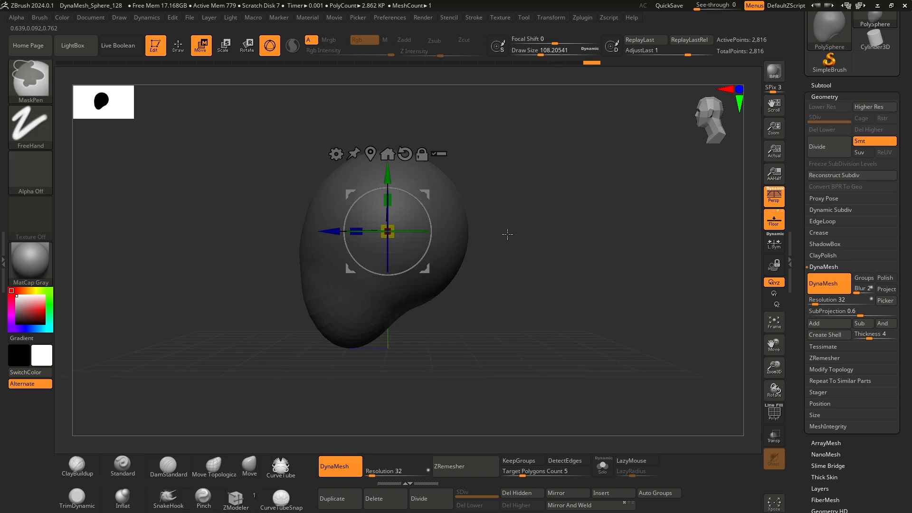
{"action": "left_click_drag", "start_coordinate": [533, 261], "coordinate": [523, 258]}
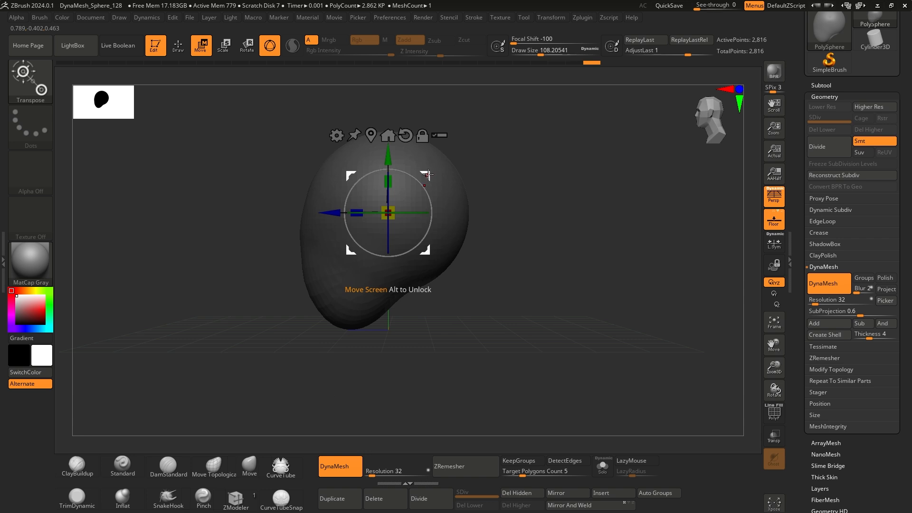
{"action": "left_click_drag", "start_coordinate": [426, 173], "coordinate": [462, 250]}
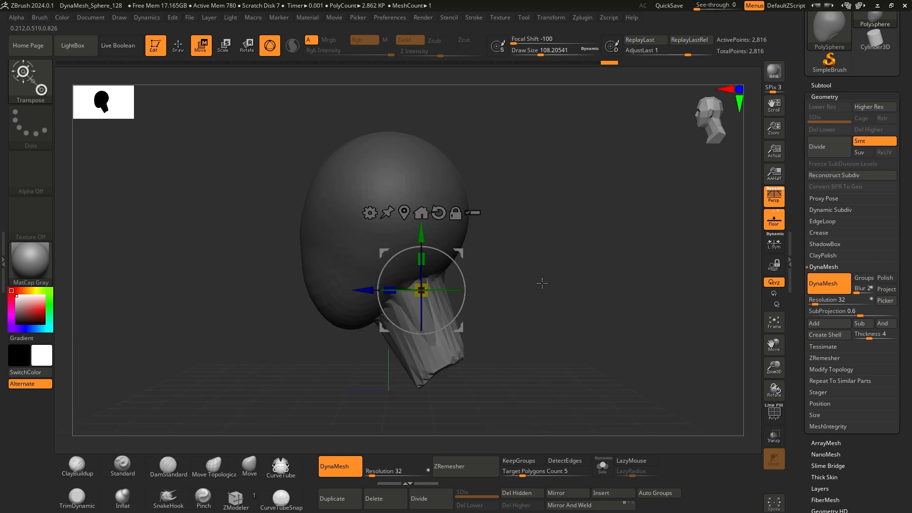
{"action": "left_click_drag", "start_coordinate": [551, 295], "coordinate": [551, 264], "text": "alt"}
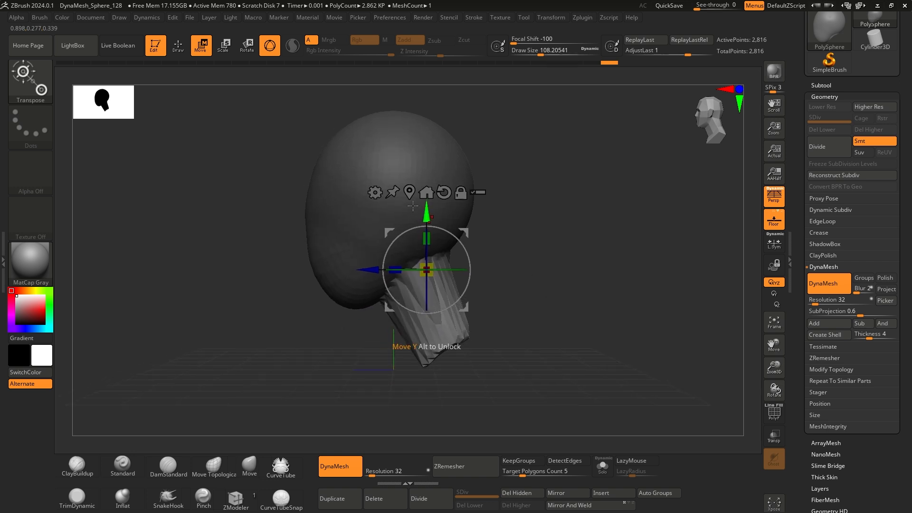
- Return to Draw mode and clear the mask from the head and neck
{"action": "left_click", "coordinate": [180, 49]}
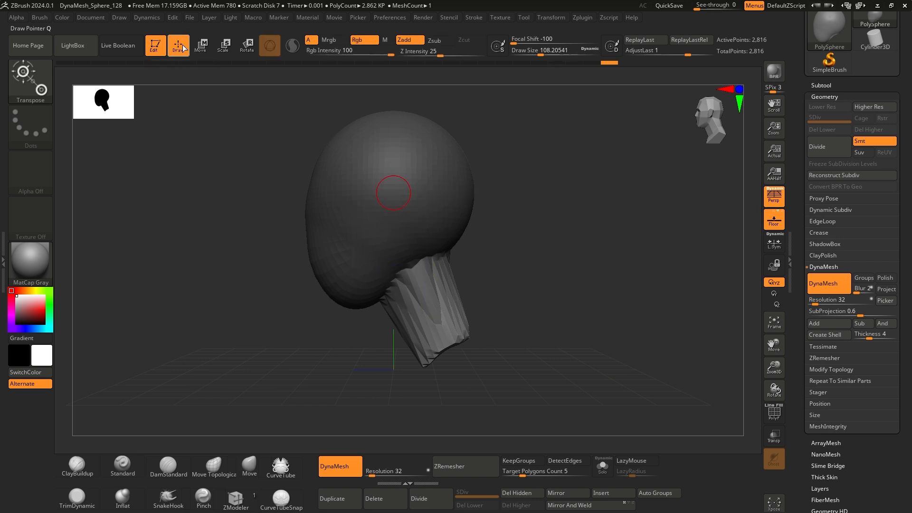
{"action": "left_click_drag", "start_coordinate": [530, 238], "coordinate": [538, 245], "text": "alt"}
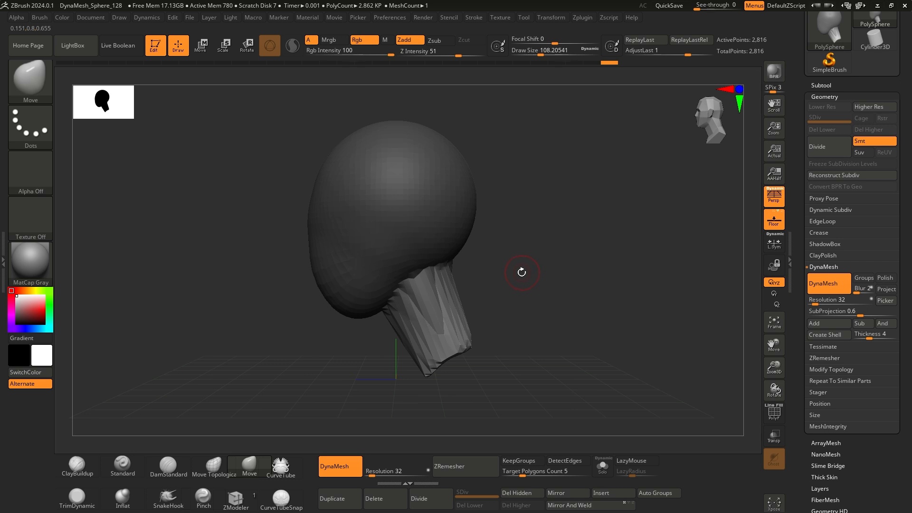
{"action": "key", "text": "ctrl"}
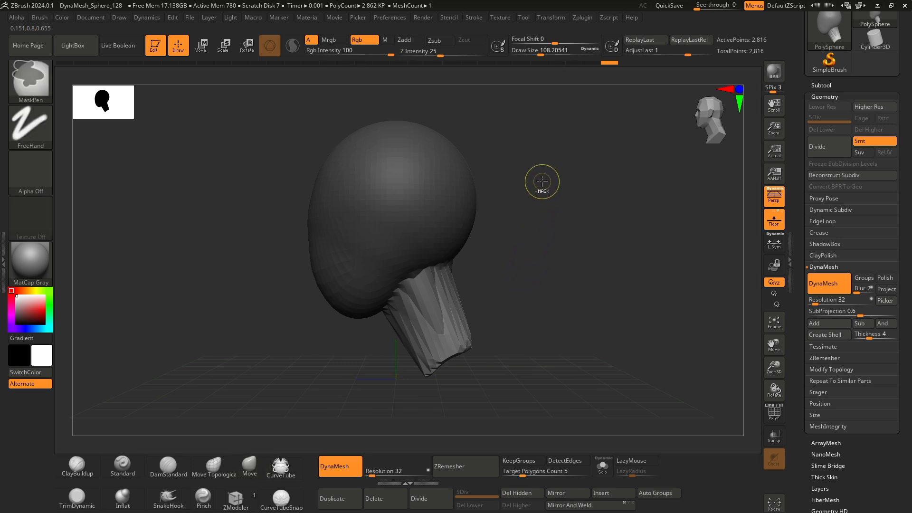
{"action": "left_click_drag", "start_coordinate": [547, 194], "coordinate": [597, 311], "text": "ctrl"}
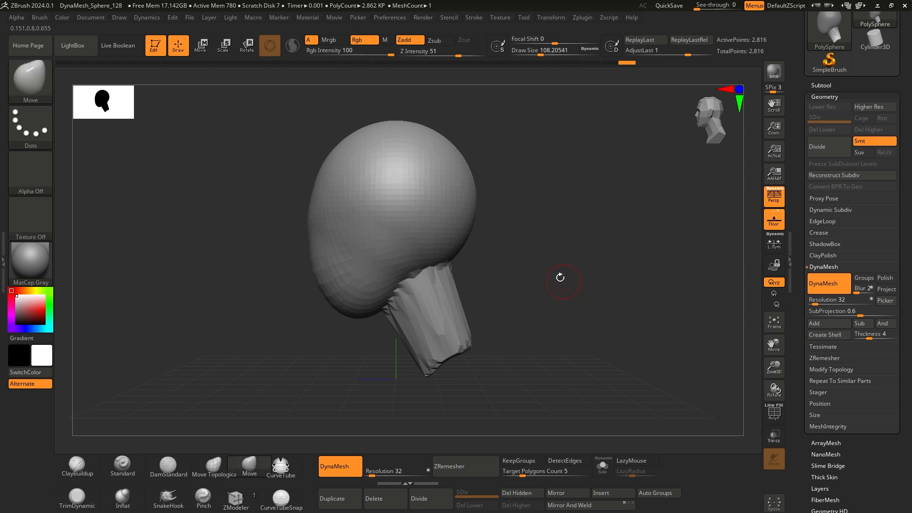
{"action": "mouse_move", "coordinate": [542, 257]}
{"action": "left_mouse_down"}
{"action": "mouse_move", "coordinate": [513, 251]}
{"action": "mouse_move", "coordinate": [556, 256]}
{"action": "left_mouse_up"}
{"action": "right_click_drag", "start_coordinate": [509, 266], "coordinate": [523, 312], "text": "ctrl"}
{"action": "right_click_drag", "start_coordinate": [554, 280], "coordinate": [570, 254], "text": "alt"}
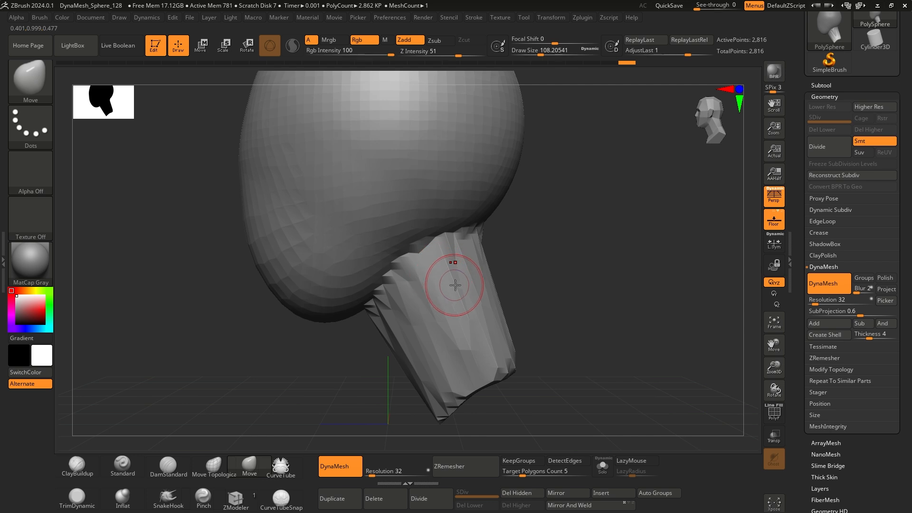
- Display the polyframe wireframe and examine the polygons along the extruded neck
{"action": "key", "text": "shift+f"}
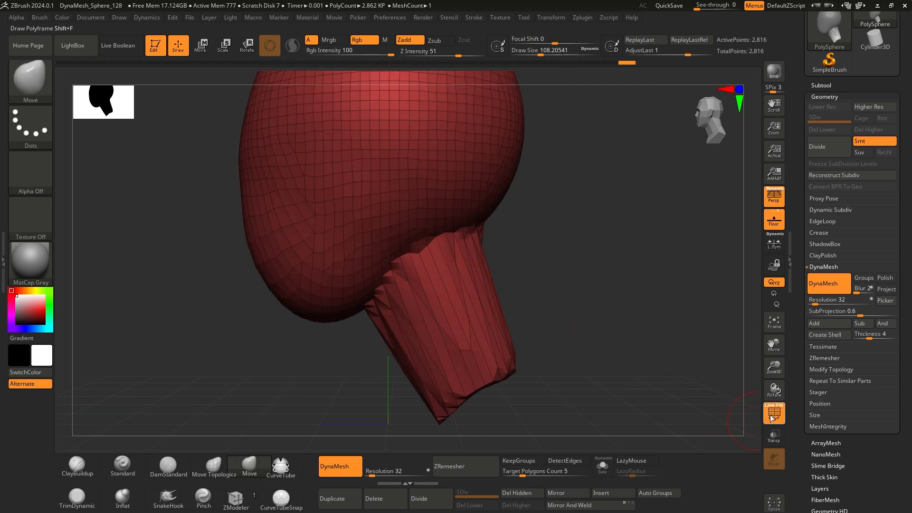
{"action": "right_click_drag", "start_coordinate": [459, 259], "coordinate": [421, 249]}
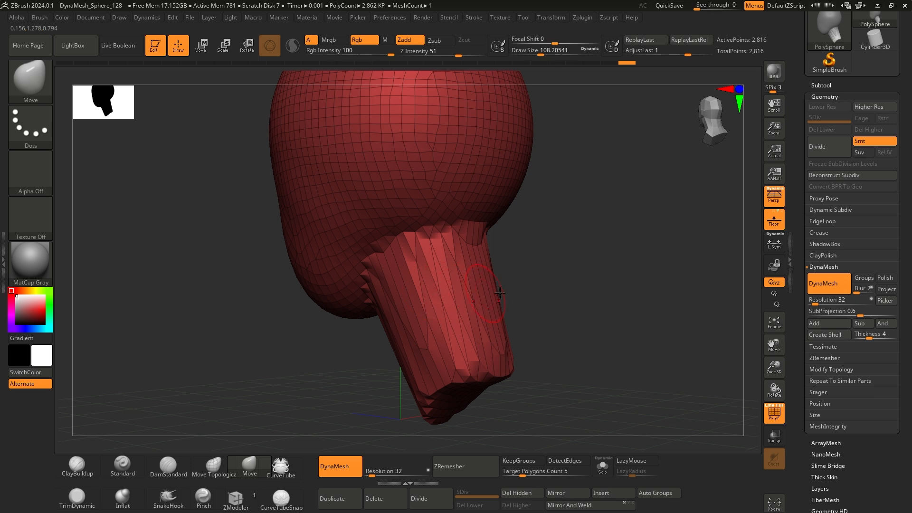
{"action": "right_click_drag", "start_coordinate": [499, 292], "coordinate": [566, 283]}
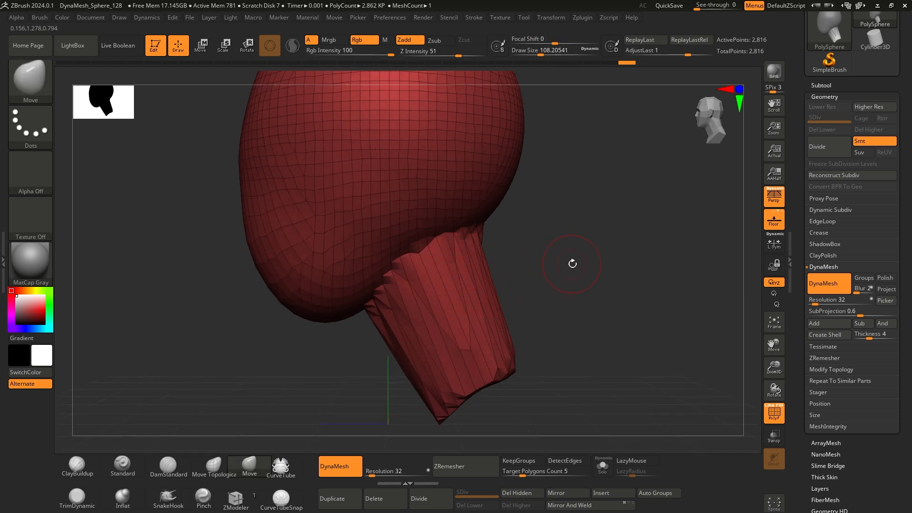
{"action": "mouse_move", "coordinate": [572, 263]}
{"action": "left_mouse_down"}
{"action": "mouse_move", "coordinate": [568, 244]}
{"action": "mouse_move", "coordinate": [562, 264]}
{"action": "mouse_move", "coordinate": [523, 260]}
{"action": "left_mouse_up"}
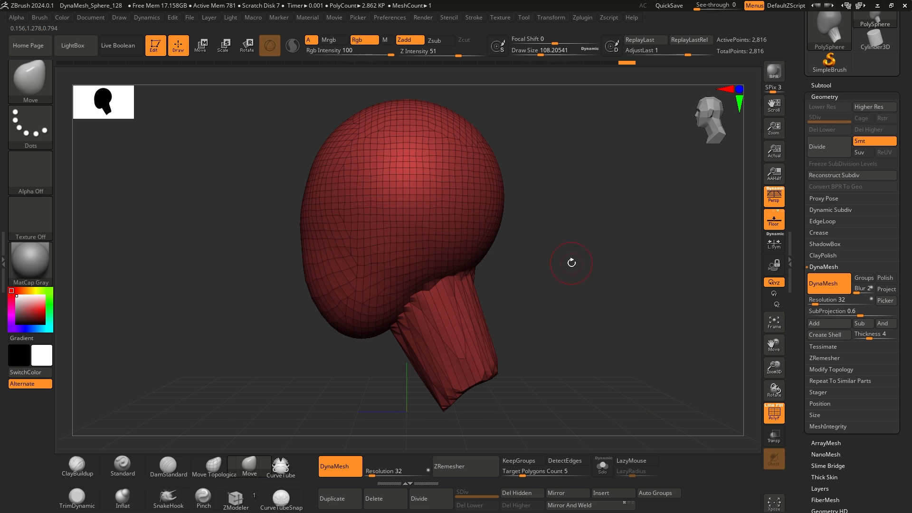
- Remesh the head and neck with DynaMesh at resolution 32 to even out the neck's polygons
{"action": "key", "text": "ctrl"}
{"action": "mouse_move", "coordinate": [572, 207]}
{"action": "left_mouse_down", "text": "ctrl"}
{"action": "mouse_move", "coordinate": [596, 259]}
{"action": "mouse_move", "coordinate": [607, 330]}
{"action": "mouse_move", "coordinate": [519, 326]}
{"action": "mouse_move", "coordinate": [591, 316]}
{"action": "left_mouse_up", "text": "ctrl"}
{"action": "key", "text": "ctrl+z"}
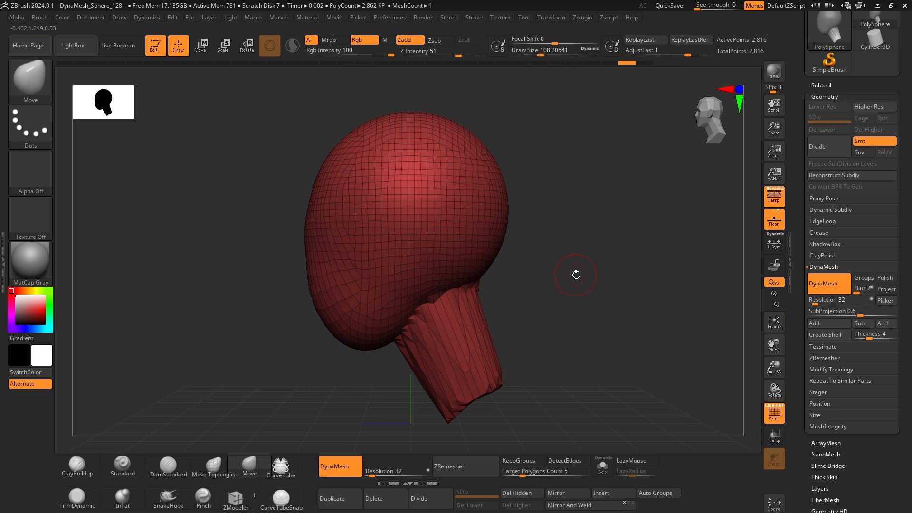
{"action": "left_click_drag", "start_coordinate": [566, 185], "coordinate": [609, 345], "text": "ctrl"}
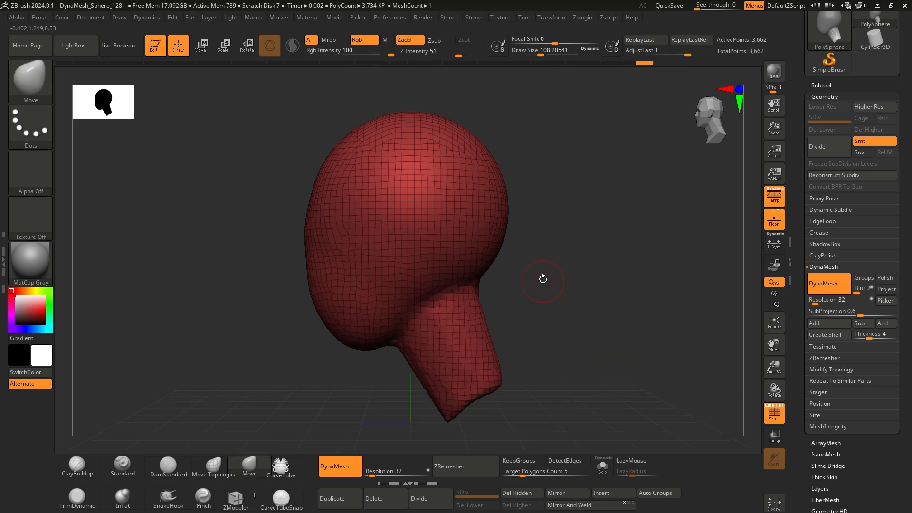
- Choose the ClayBuildup brush and set its draw size to about 140
{"action": "right_click_drag", "start_coordinate": [556, 317], "coordinate": [561, 298], "text": "alt"}
{"action": "mouse_move", "coordinate": [561, 253]}
{"action": "right_mouse_down", "text": "ctrl"}
{"action": "mouse_move", "coordinate": [560, 279]}
{"action": "mouse_move", "coordinate": [573, 259]}
{"action": "mouse_move", "coordinate": [553, 259]}
{"action": "mouse_move", "coordinate": [571, 283]}
{"action": "mouse_move", "coordinate": [573, 252]}
{"action": "right_mouse_up", "text": "ctrl"}
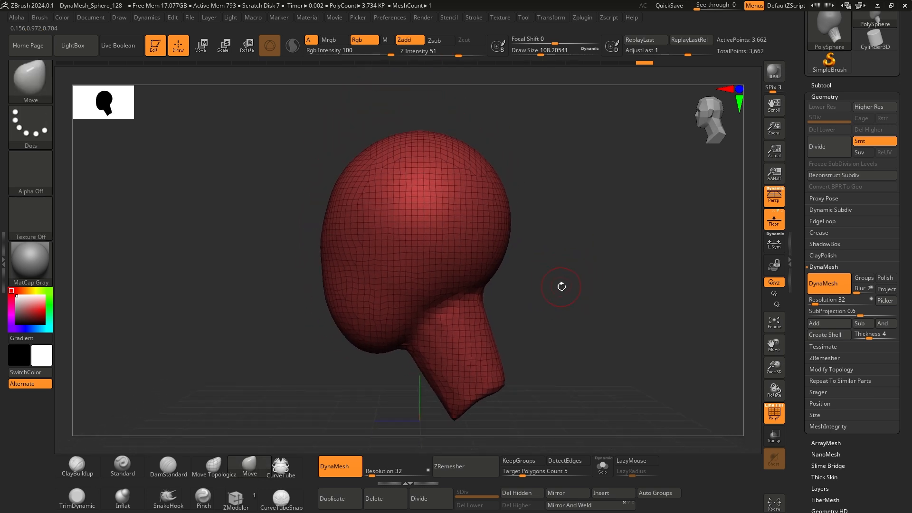
{"action": "right_click_drag", "start_coordinate": [561, 285], "coordinate": [558, 270], "text": "alt"}
{"action": "right_click_drag", "start_coordinate": [454, 383], "coordinate": [581, 307]}
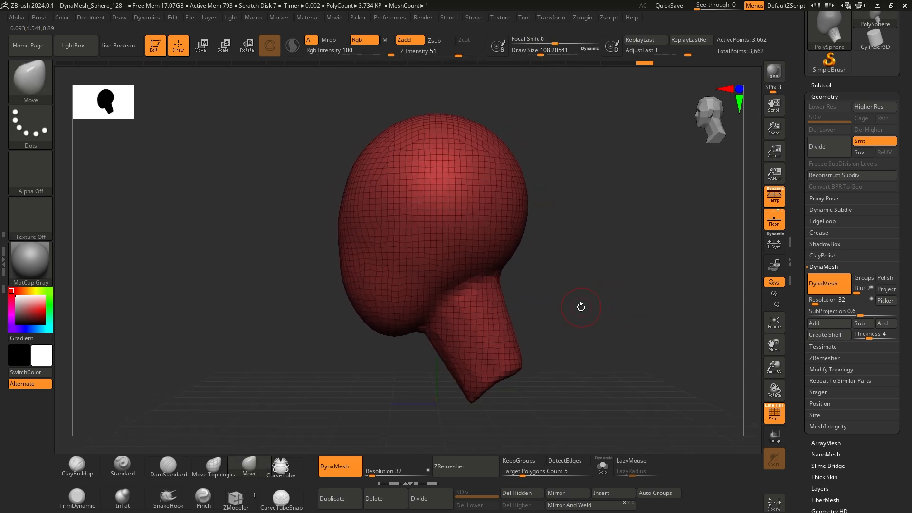
{"action": "right_click_drag", "start_coordinate": [547, 269], "coordinate": [529, 284], "text": "alt"}
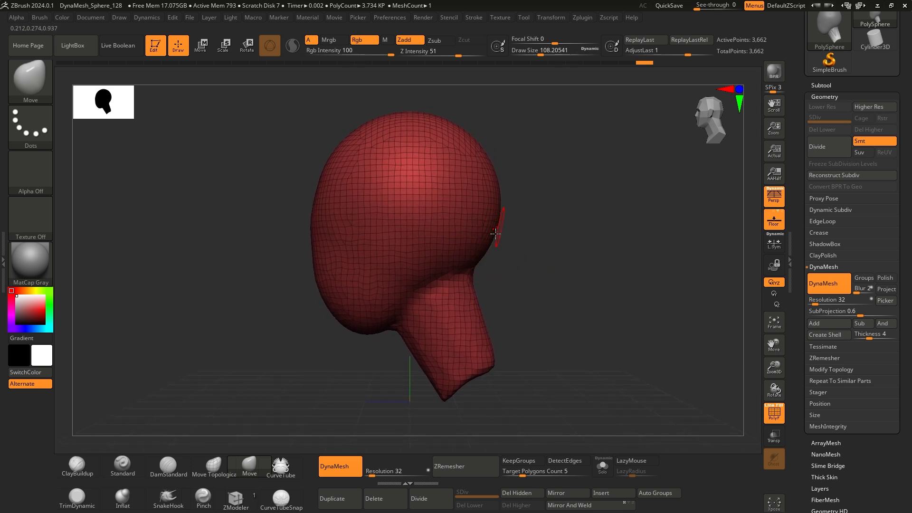
{"action": "right_click_drag", "start_coordinate": [516, 268], "coordinate": [549, 298]}
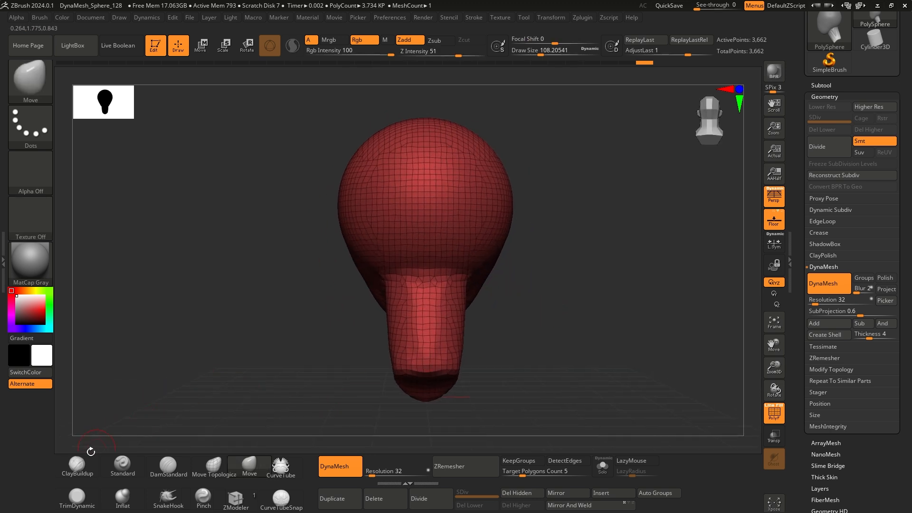
{"action": "left_click", "coordinate": [79, 463]}
{"action": "key", "text": "space"}
{"action": "left_click_drag", "start_coordinate": [386, 282], "coordinate": [401, 307]}
{"action": "key", "text": "space"}
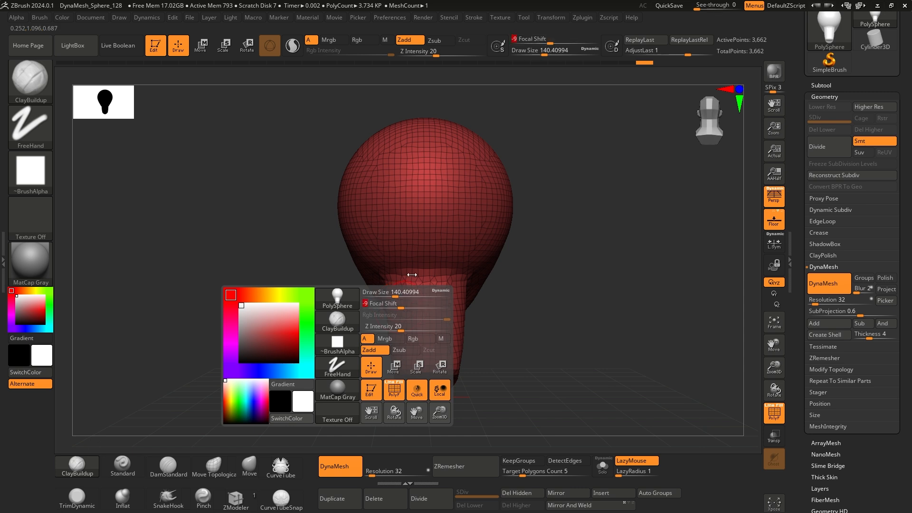
- Try diagonal ClayBuildup strokes on the side of the head and undo them
{"action": "mouse_move", "coordinate": [332, 295]}
{"action": "right_mouse_down", "text": "alt"}
{"action": "mouse_move", "coordinate": [332, 313]}
{"action": "mouse_move", "coordinate": [472, 289]}
{"action": "right_mouse_up", "text": "alt"}
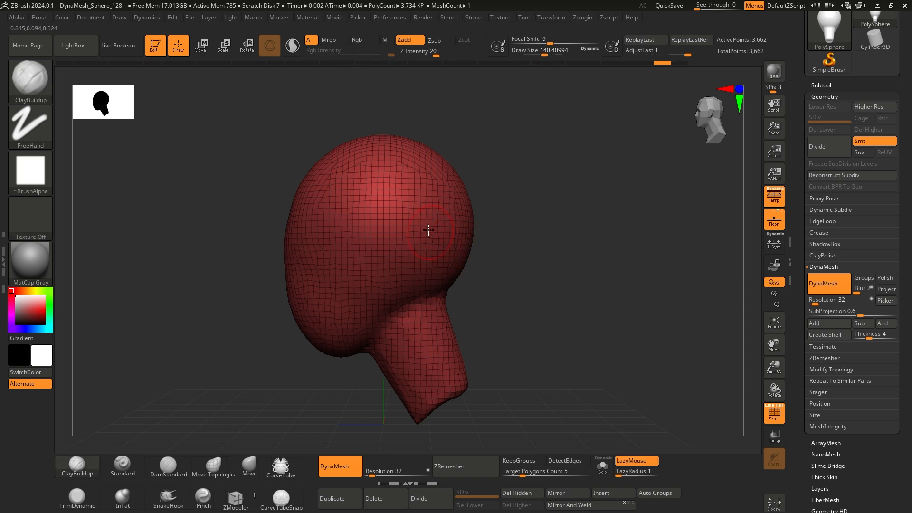
{"action": "left_click_drag", "start_coordinate": [433, 205], "coordinate": [376, 270]}
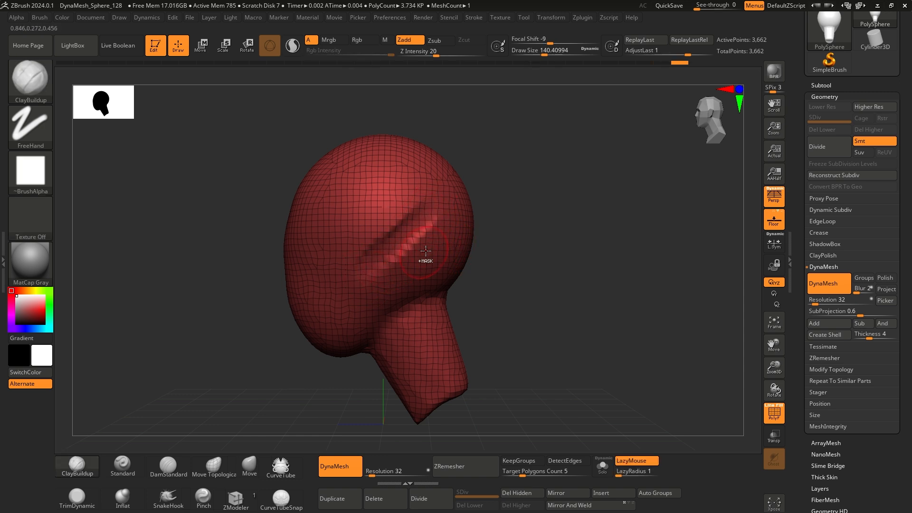
{"action": "key", "text": "ctrl+z"}
{"action": "key", "text": "ctrl+z"}
- Carve a hollow into the lower back of the head above the neck with ClayBuildup and hide the polyframe wireframe
{"action": "right_click_drag", "start_coordinate": [551, 269], "coordinate": [467, 290]}
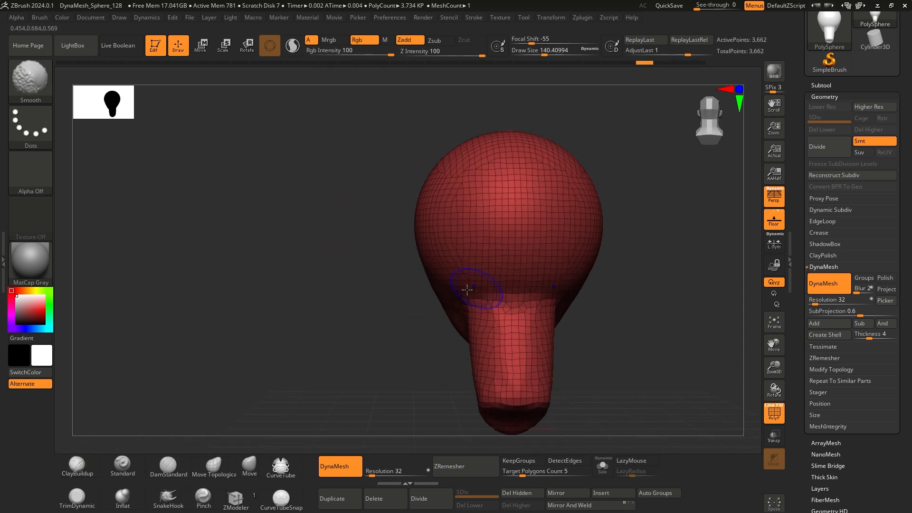
{"action": "right_click_drag", "start_coordinate": [396, 302], "coordinate": [332, 297], "text": "alt"}
{"action": "mouse_move", "coordinate": [550, 295]}
{"action": "right_mouse_down"}
{"action": "mouse_move", "coordinate": [602, 299]}
{"action": "mouse_move", "coordinate": [586, 299]}
{"action": "right_mouse_up"}
{"action": "mouse_move", "coordinate": [434, 276]}
{"action": "right_mouse_down", "text": "alt"}
{"action": "mouse_move", "coordinate": [510, 274]}
{"action": "mouse_move", "coordinate": [490, 239]}
{"action": "right_mouse_up", "text": "alt"}
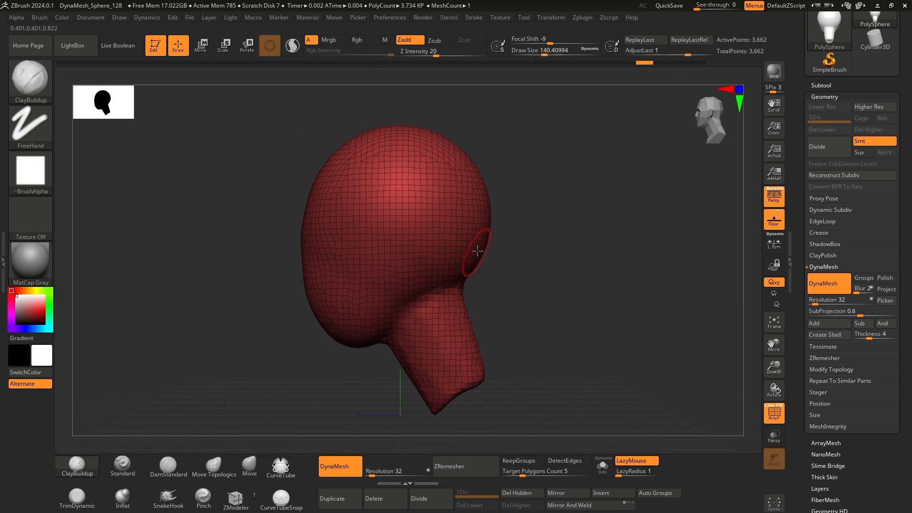
{"action": "mouse_move", "coordinate": [516, 324]}
{"action": "right_mouse_down"}
{"action": "mouse_move", "coordinate": [489, 314]}
{"action": "mouse_move", "coordinate": [509, 311]}
{"action": "mouse_move", "coordinate": [324, 312]}
{"action": "mouse_move", "coordinate": [291, 334]}
{"action": "mouse_move", "coordinate": [333, 297]}
{"action": "right_mouse_up"}
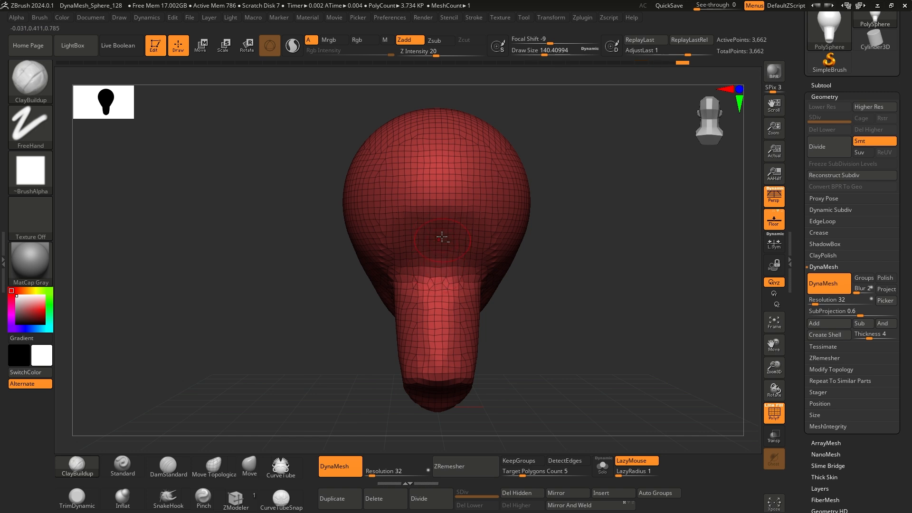
{"action": "right_click_drag", "start_coordinate": [341, 296], "coordinate": [557, 265]}
{"action": "key", "text": "shift+f"}
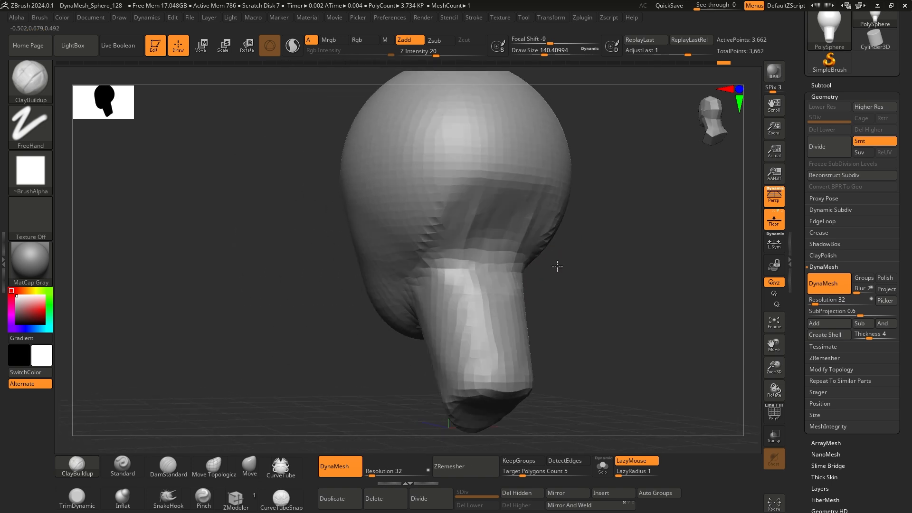
{"action": "right_click_drag", "start_coordinate": [452, 258], "coordinate": [433, 269], "text": "alt"}
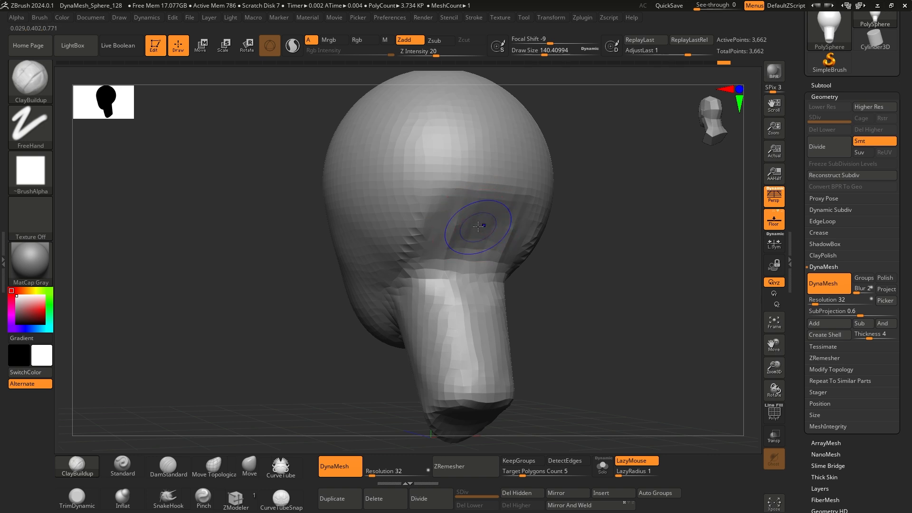
- Smooth the carved hollow at the back of the head and its transition into the neck
{"action": "key", "text": "shift"}
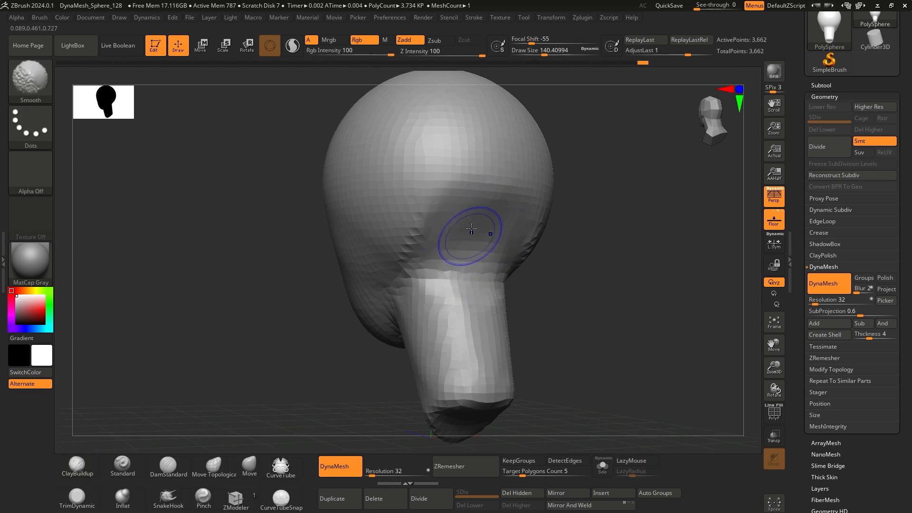
{"action": "left_click_drag", "start_coordinate": [471, 228], "coordinate": [400, 267], "text": "shift"}
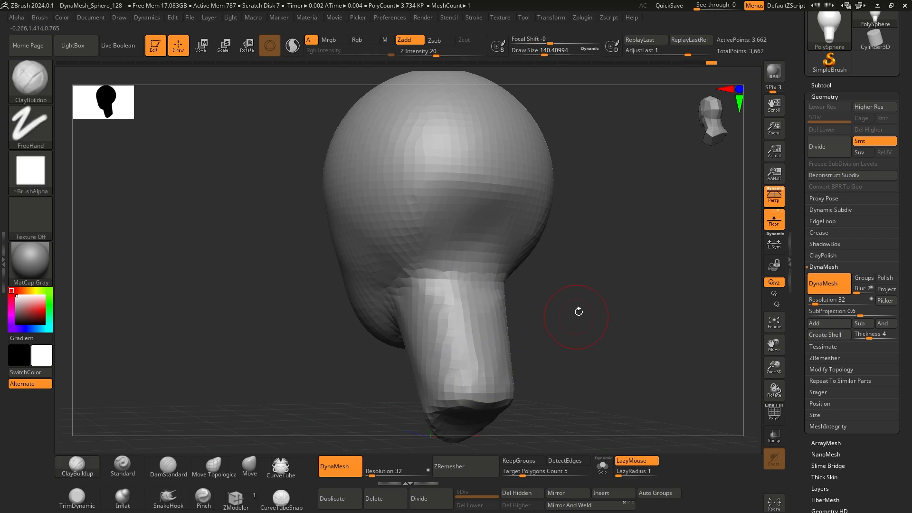
{"action": "mouse_move", "coordinate": [578, 312]}
{"action": "left_mouse_down"}
{"action": "mouse_move", "coordinate": [562, 326]}
{"action": "mouse_move", "coordinate": [546, 290]}
{"action": "mouse_move", "coordinate": [479, 320]}
{"action": "left_mouse_up"}
{"action": "key", "text": "shift"}
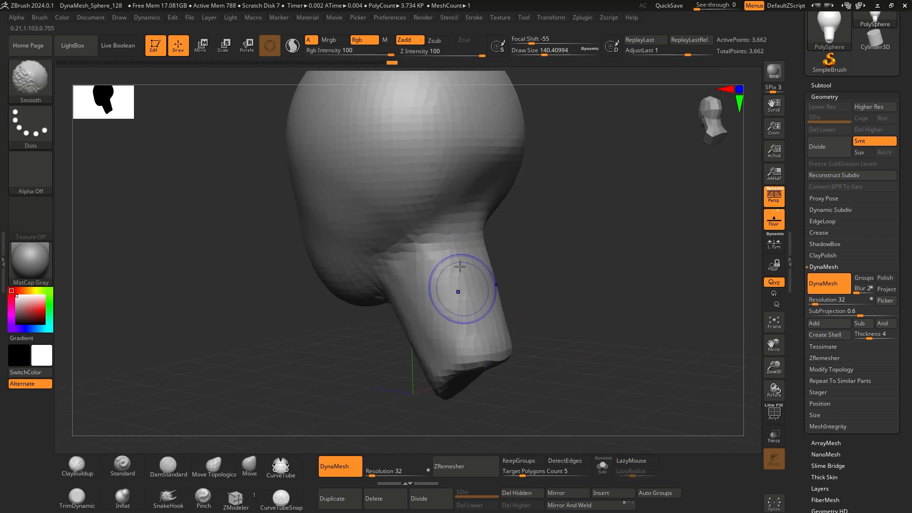
{"action": "mouse_move", "coordinate": [527, 265]}
{"action": "left_mouse_down"}
{"action": "mouse_move", "coordinate": [562, 267]}
{"action": "mouse_move", "coordinate": [521, 234]}
{"action": "mouse_move", "coordinate": [584, 264]}
{"action": "mouse_move", "coordinate": [558, 247]}
{"action": "mouse_move", "coordinate": [508, 262]}
{"action": "left_mouse_up"}
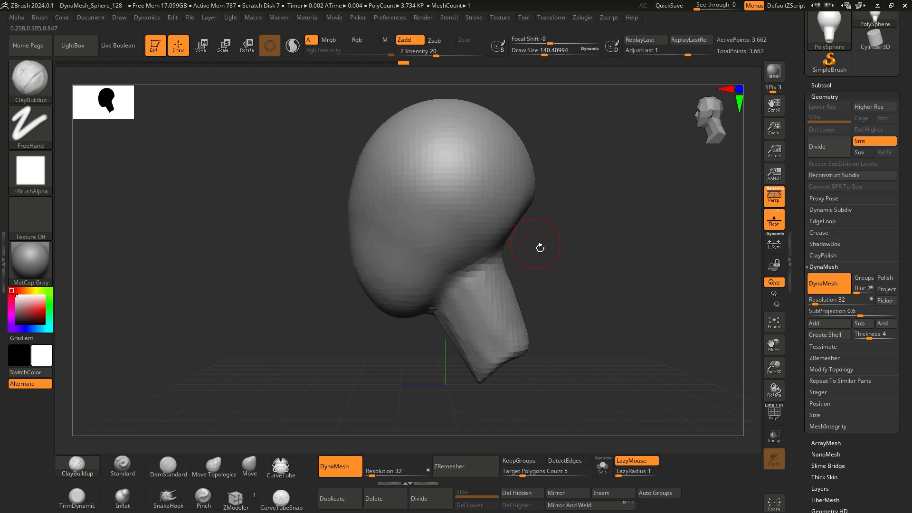
- Narrow the sides of the skull and jaw in front view using the Move brush at a draw size of about 648
{"action": "mouse_move", "coordinate": [582, 261]}
{"action": "left_mouse_down"}
{"action": "mouse_move", "coordinate": [578, 273]}
{"action": "mouse_move", "coordinate": [604, 273]}
{"action": "mouse_move", "coordinate": [553, 275]}
{"action": "mouse_move", "coordinate": [550, 293]}
{"action": "mouse_move", "coordinate": [546, 266]}
{"action": "mouse_move", "coordinate": [525, 257]}
{"action": "mouse_move", "coordinate": [523, 291]}
{"action": "mouse_move", "coordinate": [541, 286]}
{"action": "mouse_move", "coordinate": [544, 261]}
{"action": "left_mouse_up"}
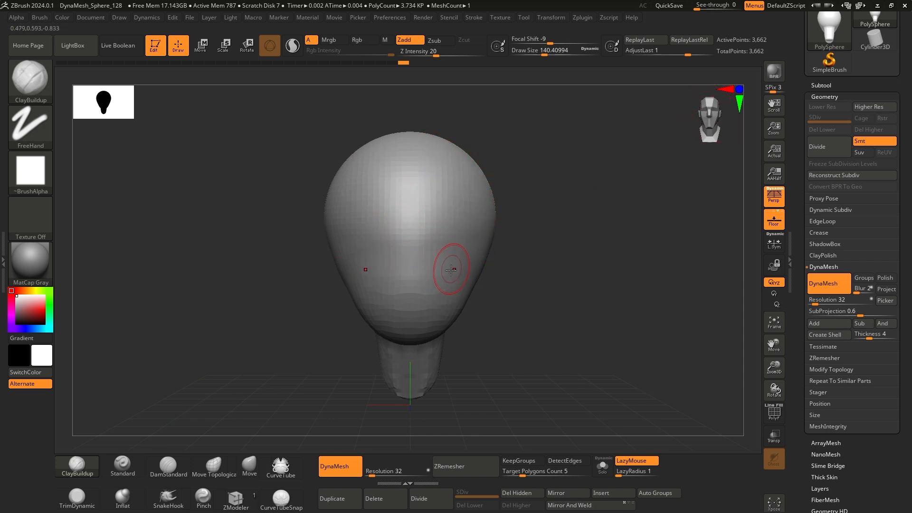
{"action": "left_click", "coordinate": [254, 465]}
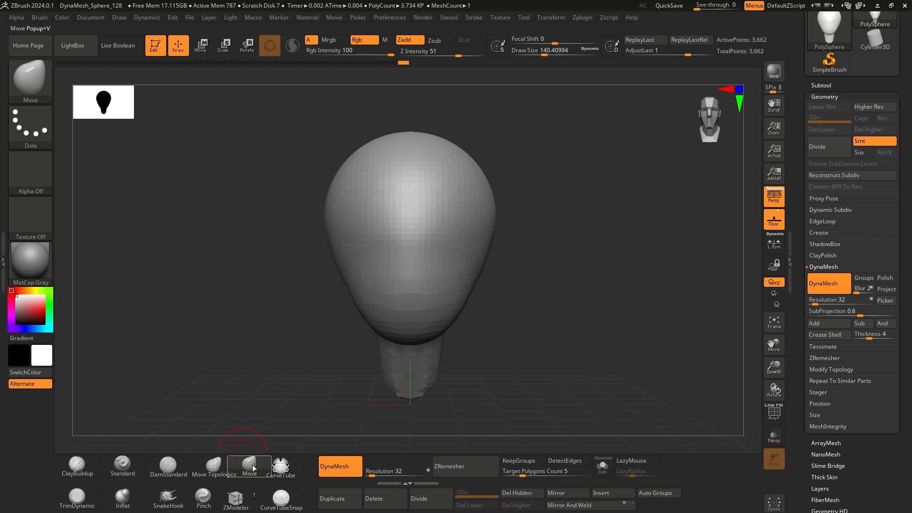
{"action": "key", "text": "space"}
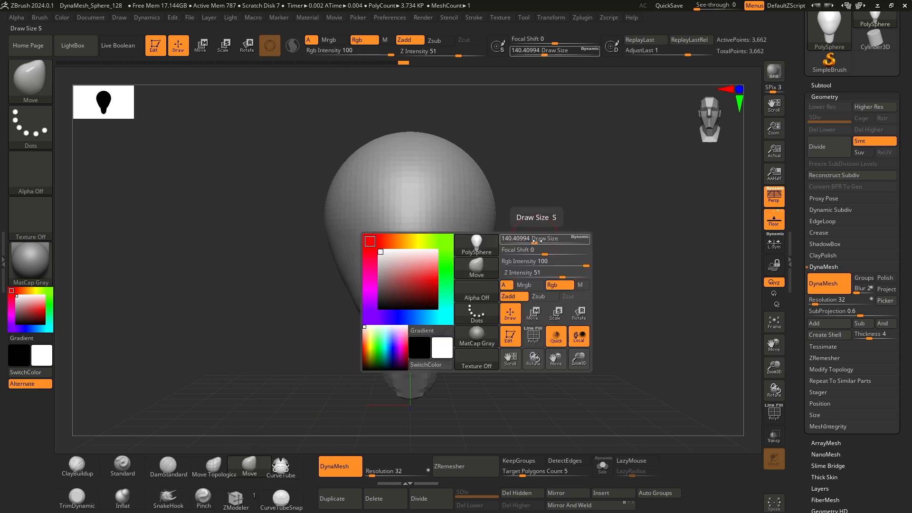
{"action": "mouse_move", "coordinate": [536, 240]}
{"action": "left_mouse_down"}
{"action": "mouse_move", "coordinate": [571, 241]}
{"action": "mouse_move", "coordinate": [548, 241]}
{"action": "left_mouse_up"}
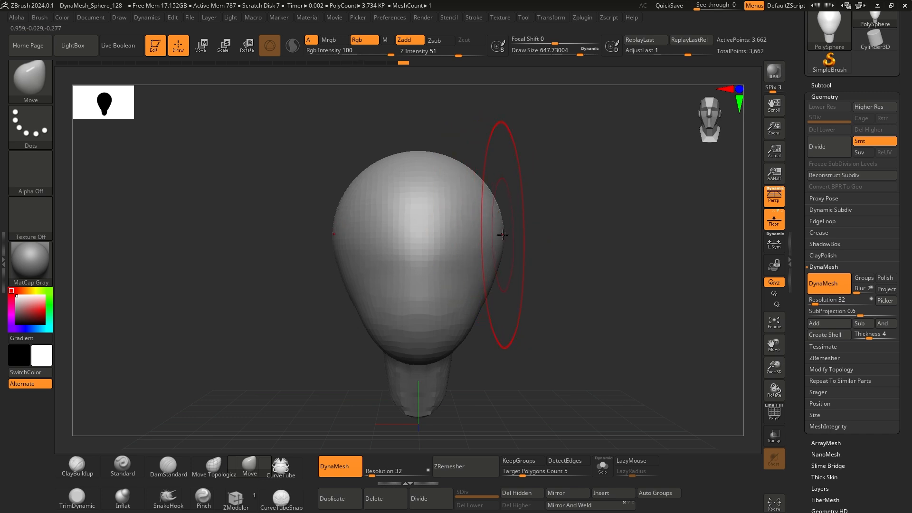
{"action": "mouse_move", "coordinate": [500, 235]}
{"action": "left_mouse_down"}
{"action": "mouse_move", "coordinate": [485, 246]}
{"action": "mouse_move", "coordinate": [487, 222]}
{"action": "left_mouse_up"}
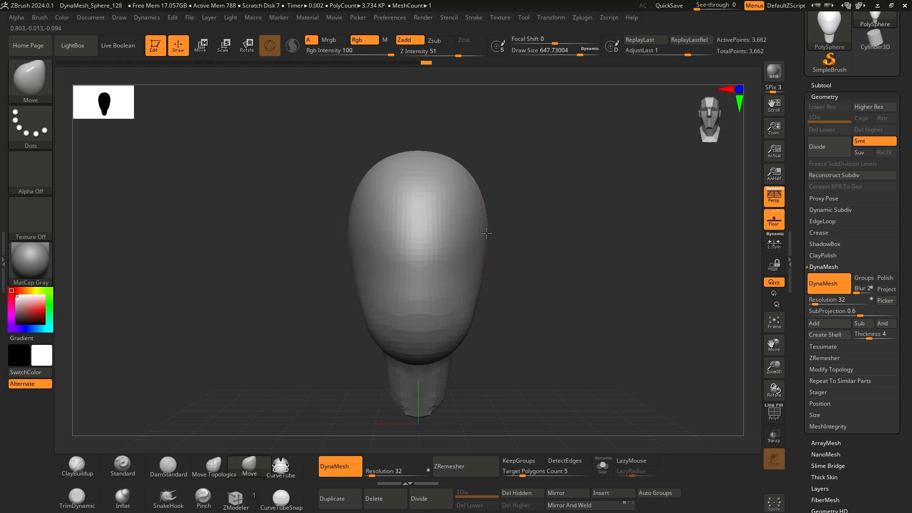
{"action": "mouse_move", "coordinate": [468, 323]}
{"action": "left_mouse_down"}
{"action": "mouse_move", "coordinate": [454, 328]}
{"action": "mouse_move", "coordinate": [460, 317]}
{"action": "left_mouse_up"}
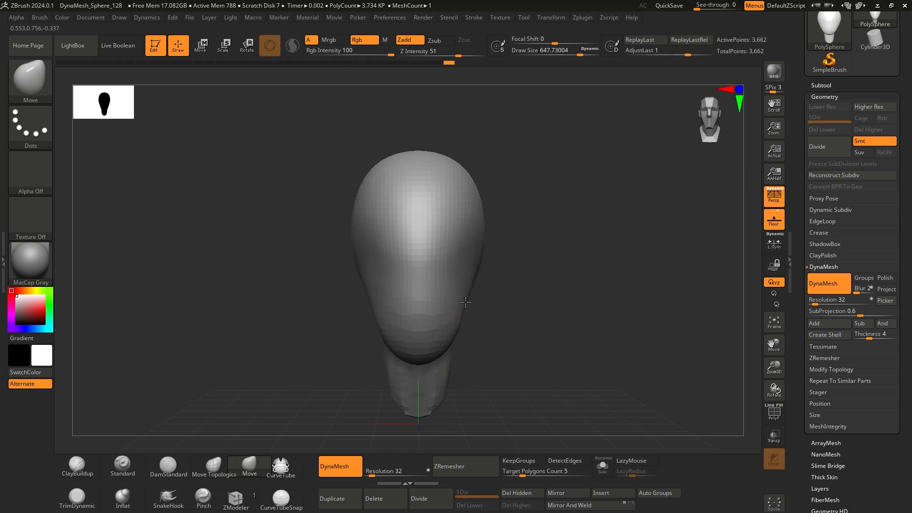
- Adjust the sides of the head above the neck in back view with the Move brush and compare with the front
{"action": "left_click_drag", "start_coordinate": [538, 269], "coordinate": [355, 305]}
{"action": "left_click_drag", "start_coordinate": [385, 271], "coordinate": [395, 246]}
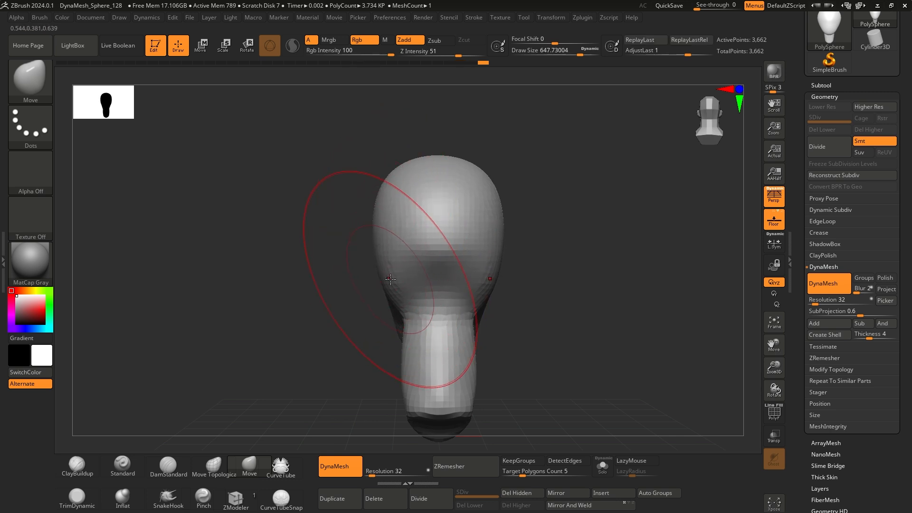
{"action": "left_click_drag", "start_coordinate": [356, 326], "coordinate": [580, 259]}
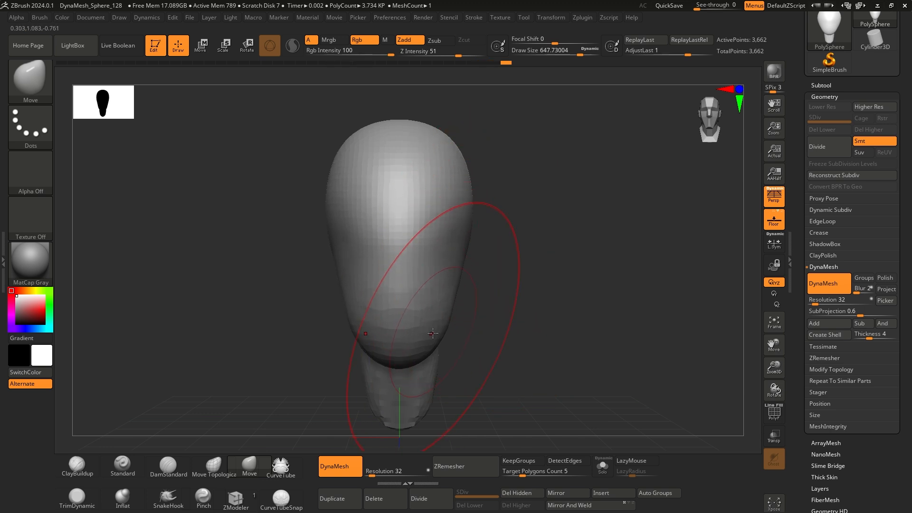
{"action": "left_click_drag", "start_coordinate": [568, 301], "coordinate": [464, 305]}
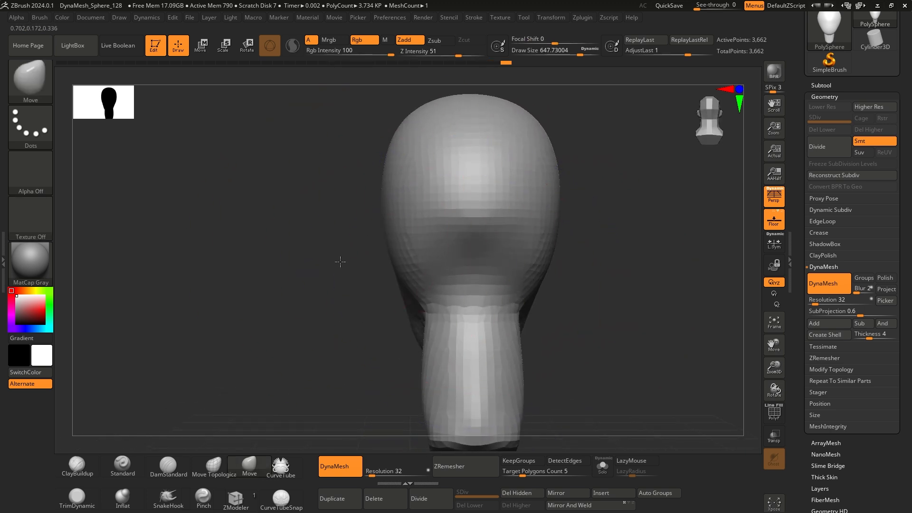
{"action": "left_click_drag", "start_coordinate": [340, 261], "coordinate": [354, 256]}
{"action": "right_click_drag", "start_coordinate": [354, 256], "coordinate": [319, 271], "text": "ctrl"}
{"action": "left_click_drag", "start_coordinate": [320, 271], "coordinate": [421, 305]}
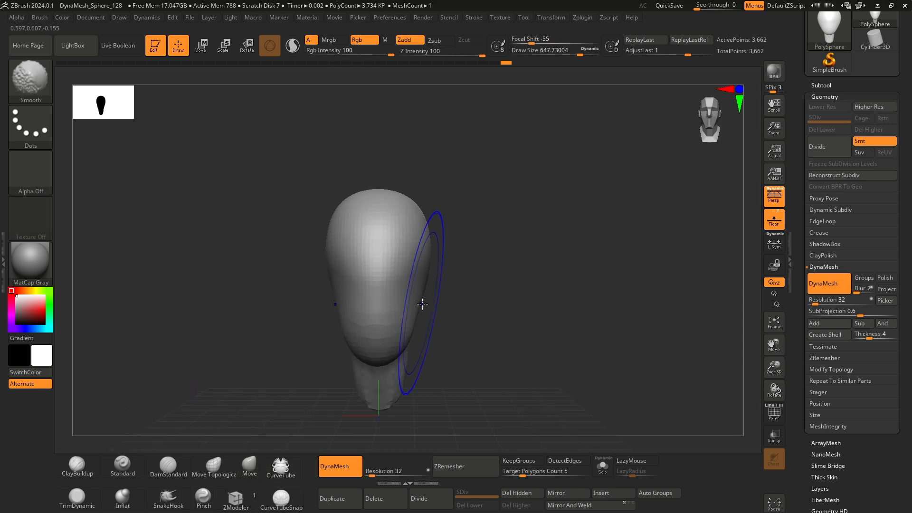
- Refine the head's oval outline from the top view with the Move brush and return to the front view
{"action": "mouse_move", "coordinate": [498, 270]}
{"action": "left_mouse_down", "text": "alt"}
{"action": "mouse_move", "coordinate": [514, 262]}
{"action": "mouse_move", "coordinate": [502, 318]}
{"action": "mouse_move", "coordinate": [516, 272]}
{"action": "left_mouse_up", "text": "alt"}
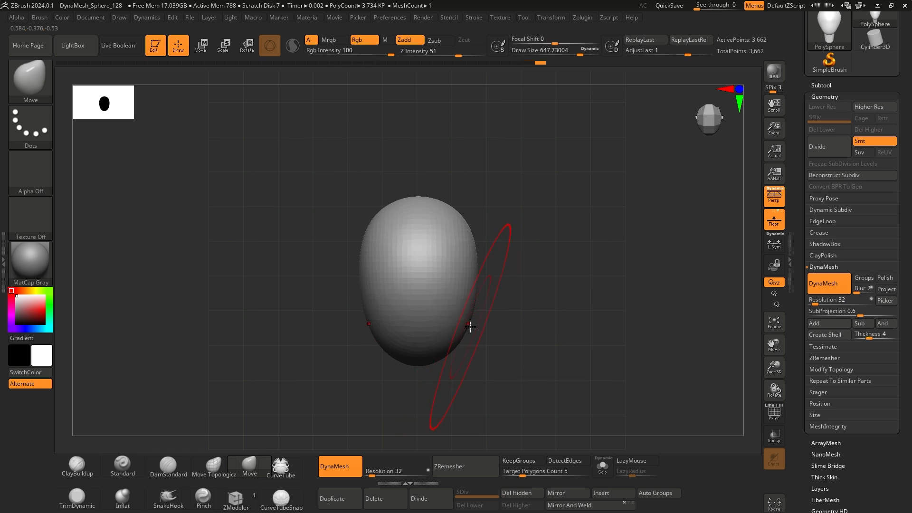
{"action": "left_click_drag", "start_coordinate": [530, 306], "coordinate": [556, 296], "text": "alt"}
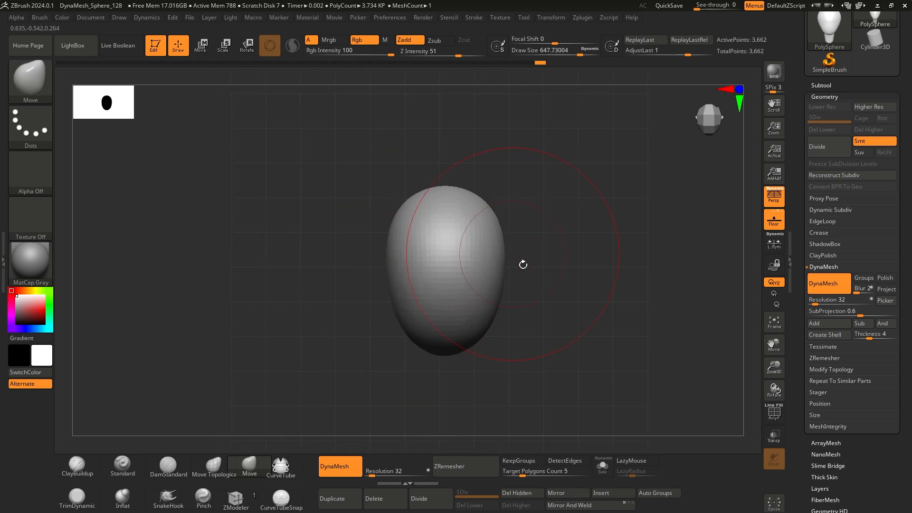
{"action": "left_click_drag", "start_coordinate": [523, 264], "coordinate": [437, 276]}
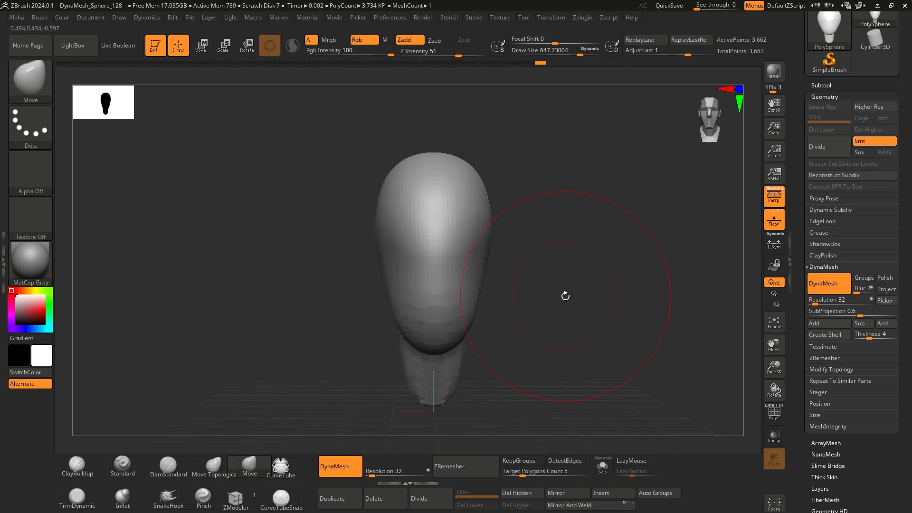
- Set the draw size to about 120 and switch to the ClayBuildup brush with the head facing front
{"action": "mouse_move", "coordinate": [565, 295]}
{"action": "left_mouse_down"}
{"action": "mouse_move", "coordinate": [346, 274]}
{"action": "mouse_move", "coordinate": [311, 281]}
{"action": "mouse_move", "coordinate": [376, 297]}
{"action": "left_mouse_up"}
{"action": "left_click_drag", "start_coordinate": [521, 291], "coordinate": [506, 287], "text": "shift"}
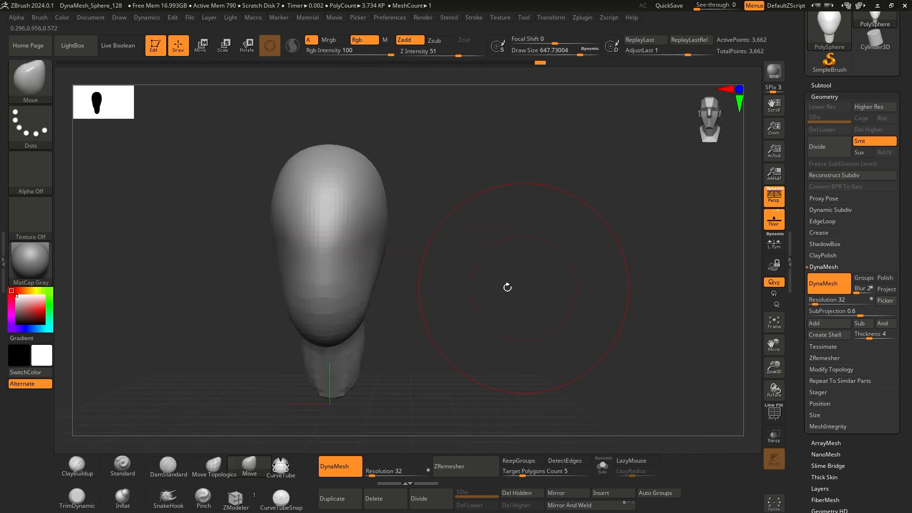
{"action": "mouse_move", "coordinate": [432, 289]}
{"action": "left_mouse_down", "text": "alt"}
{"action": "mouse_move", "coordinate": [525, 293]}
{"action": "mouse_move", "coordinate": [485, 302]}
{"action": "left_mouse_up", "text": "alt"}
{"action": "key", "text": "space"}
{"action": "mouse_move", "coordinate": [551, 301]}
{"action": "left_mouse_down"}
{"action": "mouse_move", "coordinate": [395, 324]}
{"action": "mouse_move", "coordinate": [531, 291]}
{"action": "mouse_move", "coordinate": [549, 266]}
{"action": "mouse_move", "coordinate": [539, 285]}
{"action": "left_mouse_up"}
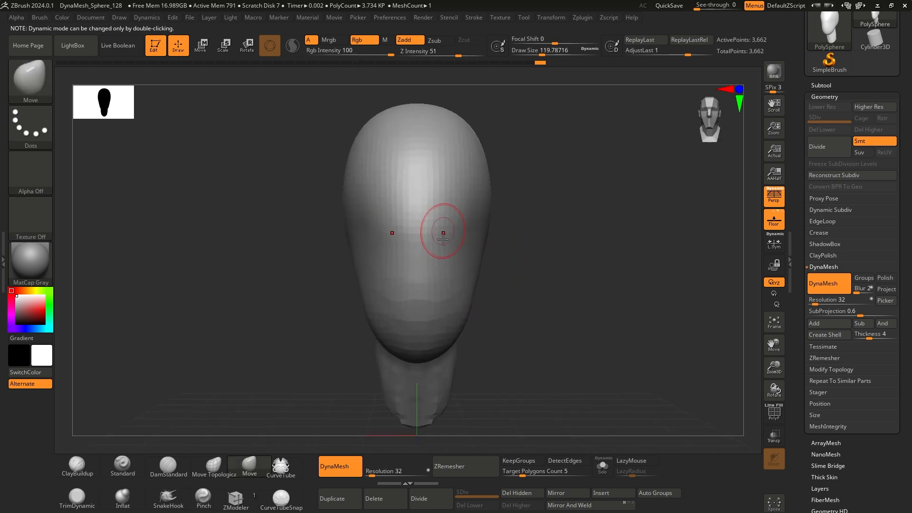
{"action": "left_click", "coordinate": [83, 469]}
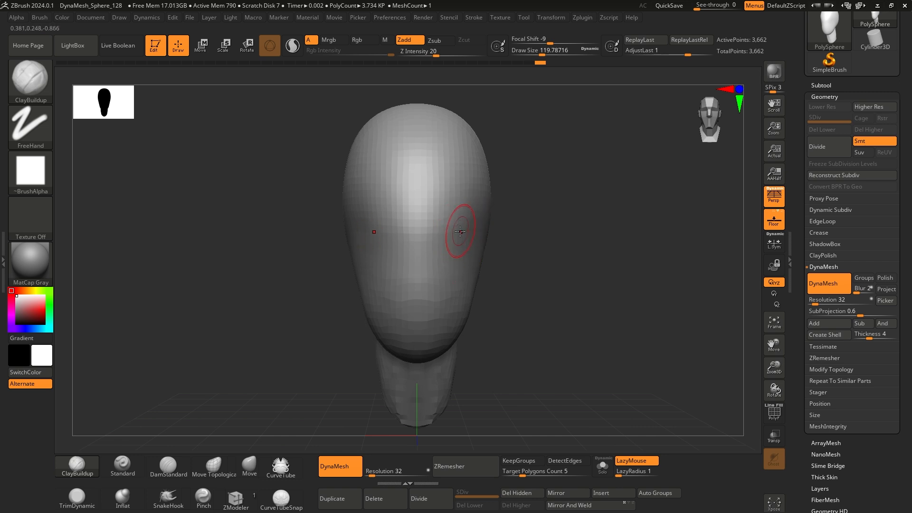
{"action": "left_click_drag", "start_coordinate": [545, 252], "coordinate": [491, 233]}
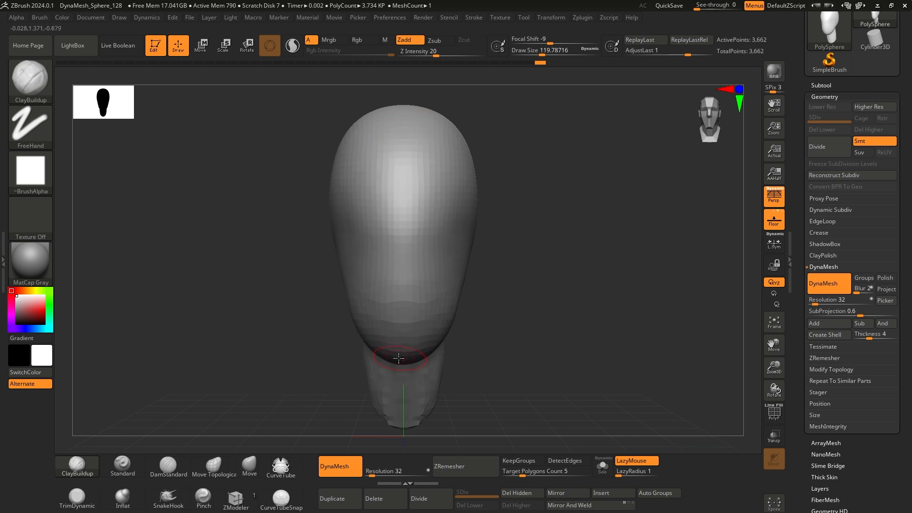
- Enter Move mode and turn off Gizmo 3D so that the Transpose line is active
{"action": "left_click", "coordinate": [200, 49]}
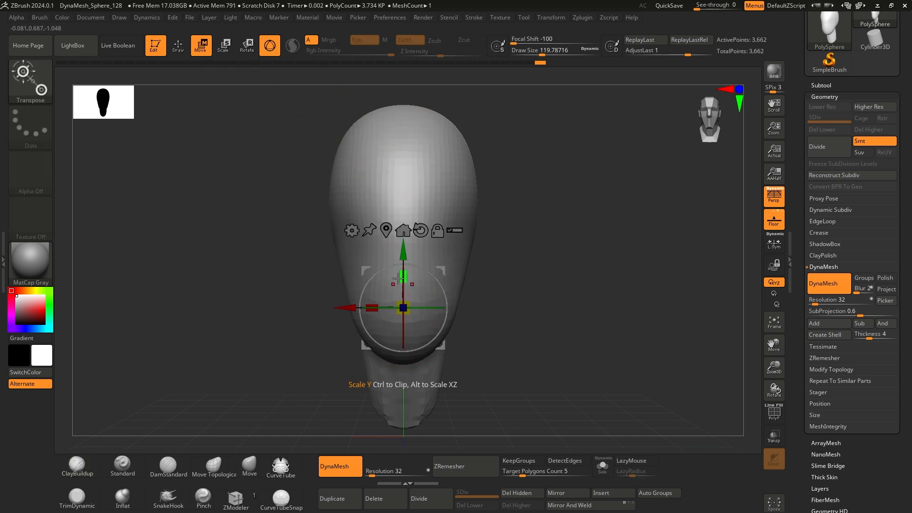
{"action": "left_click_drag", "start_coordinate": [583, 305], "coordinate": [546, 272], "text": "shift"}
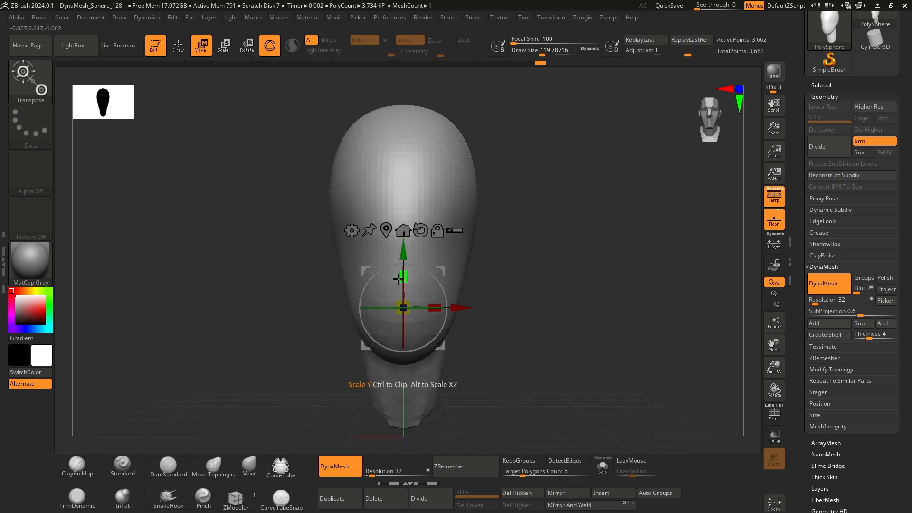
{"action": "left_click_drag", "start_coordinate": [536, 297], "coordinate": [488, 301]}
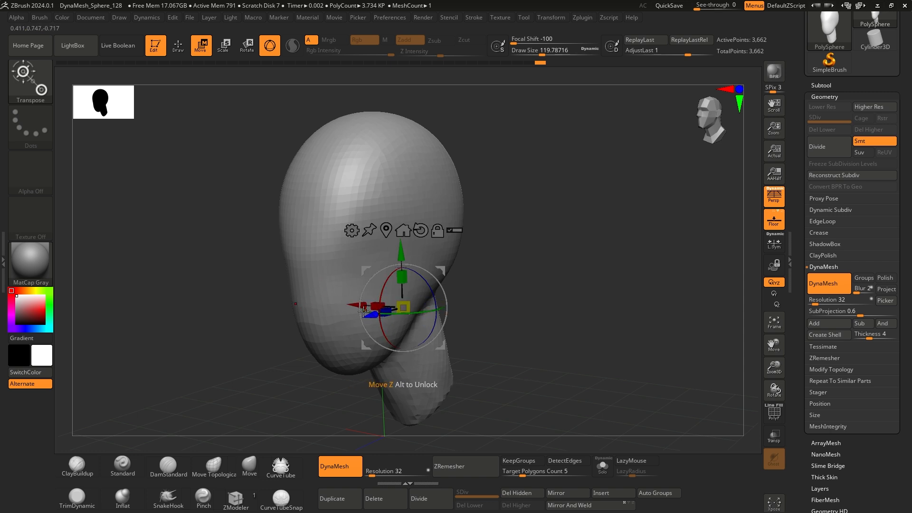
{"action": "left_click_drag", "start_coordinate": [533, 287], "coordinate": [529, 282], "text": "shift"}
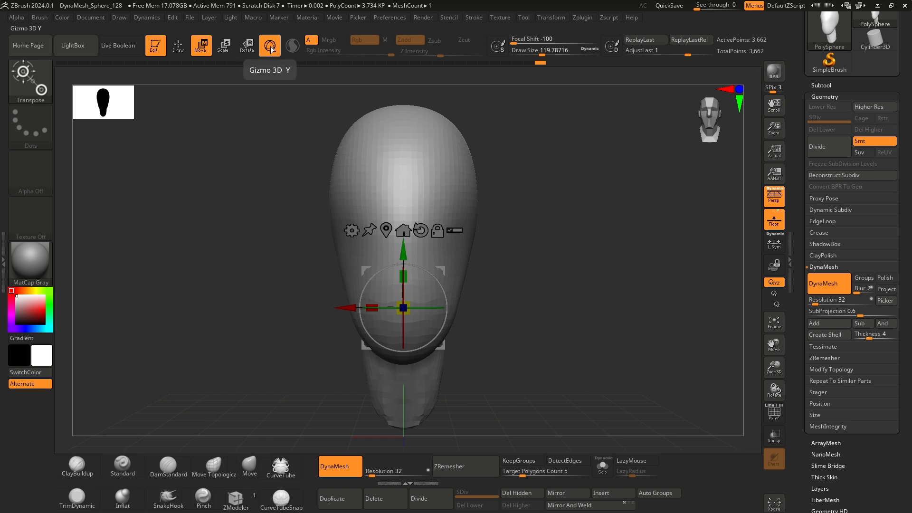
{"action": "left_click", "coordinate": [270, 48]}
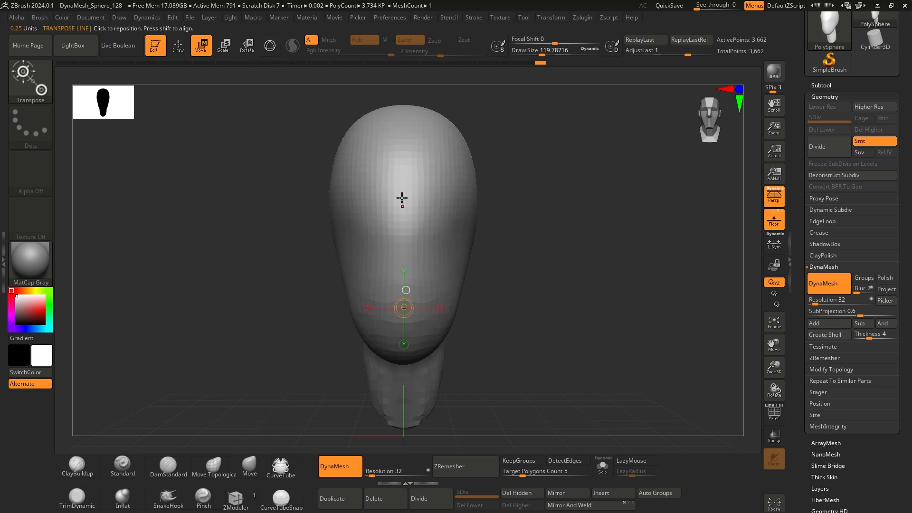
- Measure the head from crown to chin with the Transpose line to locate the eye level, and return to Draw mode
{"action": "left_click_drag", "start_coordinate": [377, 171], "coordinate": [478, 350]}
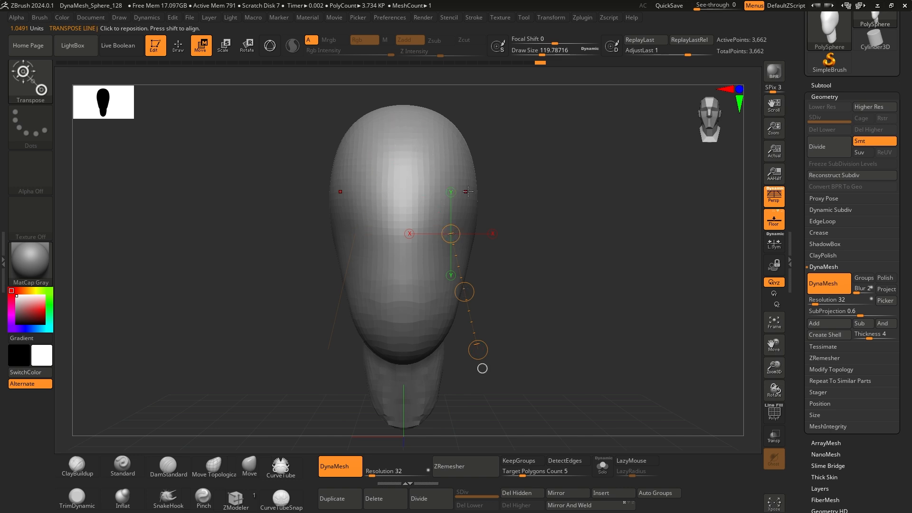
{"action": "mouse_move", "coordinate": [533, 195]}
{"action": "left_mouse_down"}
{"action": "mouse_move", "coordinate": [535, 187]}
{"action": "mouse_move", "coordinate": [526, 203]}
{"action": "left_mouse_up"}
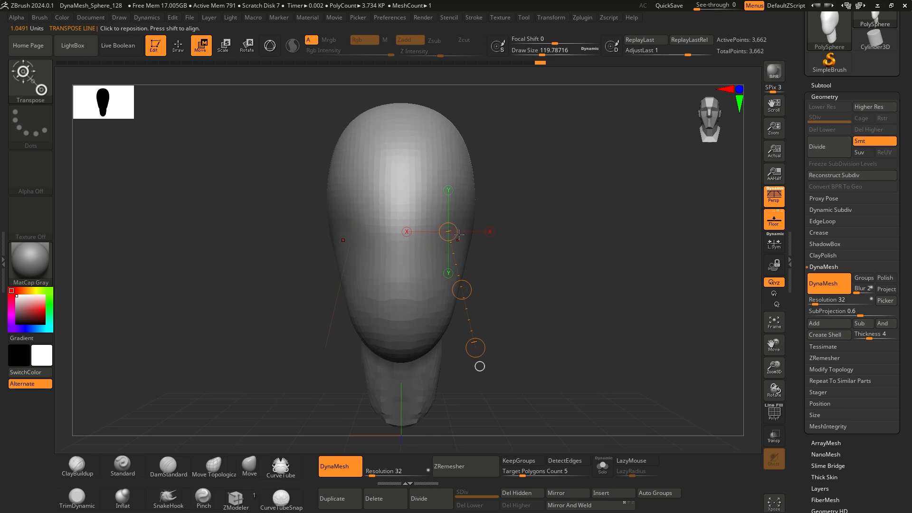
{"action": "left_click_drag", "start_coordinate": [545, 201], "coordinate": [538, 207], "text": "alt"}
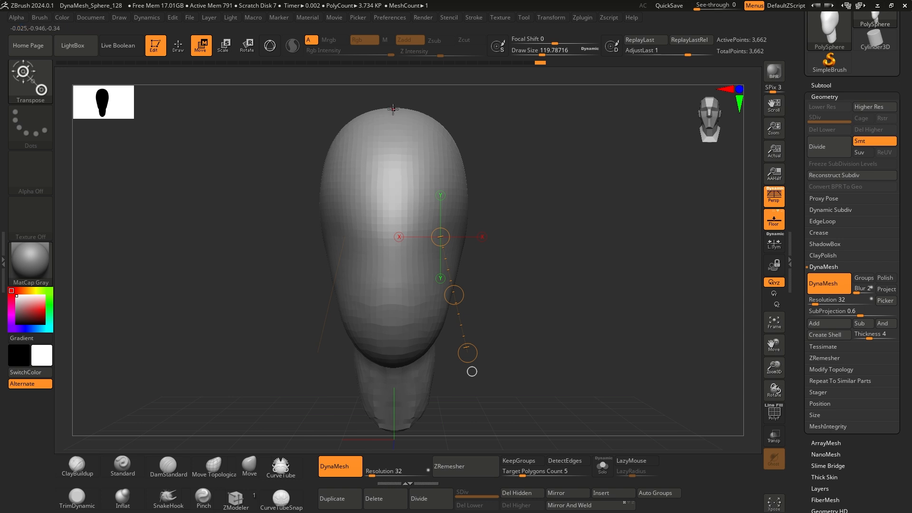
{"action": "left_click_drag", "start_coordinate": [394, 109], "coordinate": [390, 368]}
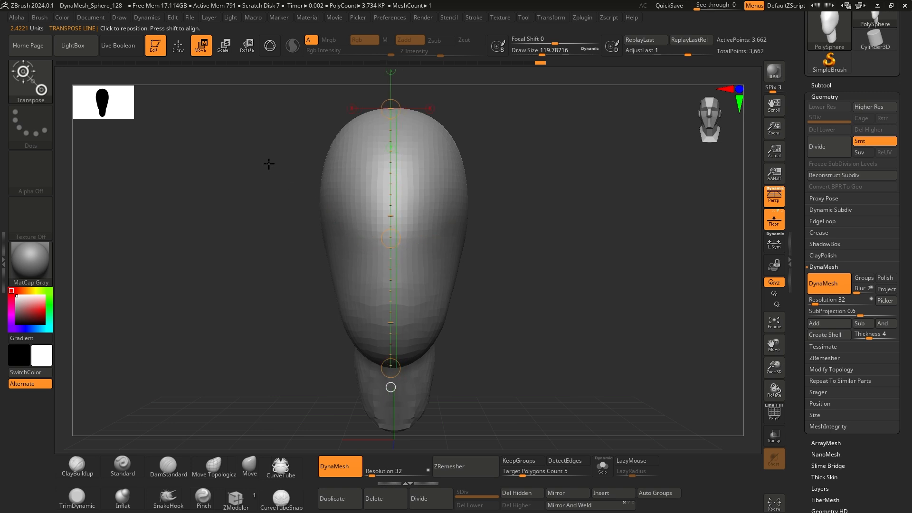
{"action": "left_click", "coordinate": [181, 43]}
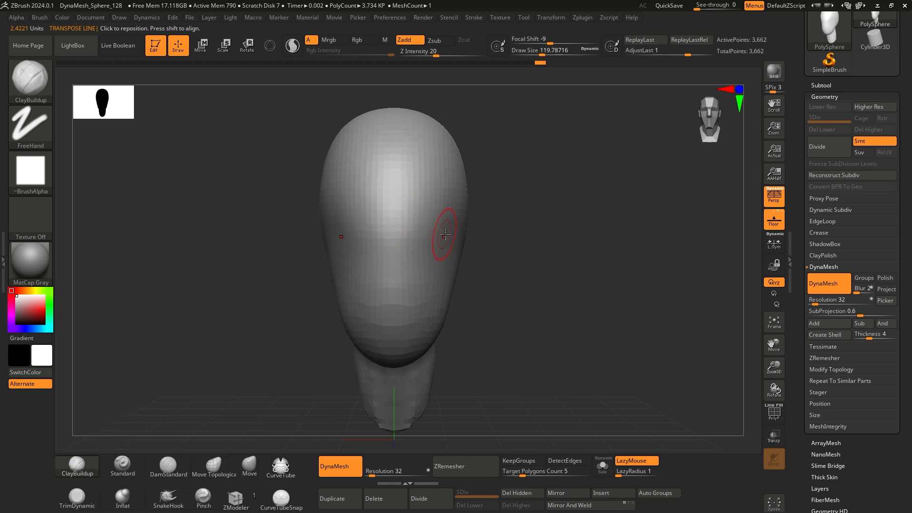
- Carve symmetrical eye sockets at mid-height of the head with ClayBuildup and remesh with DynaMesh at resolution 32
{"action": "right_click_drag", "start_coordinate": [445, 234], "coordinate": [461, 267], "text": "ctrl"}
{"action": "right_click_drag", "start_coordinate": [488, 234], "coordinate": [501, 244], "text": "alt"}
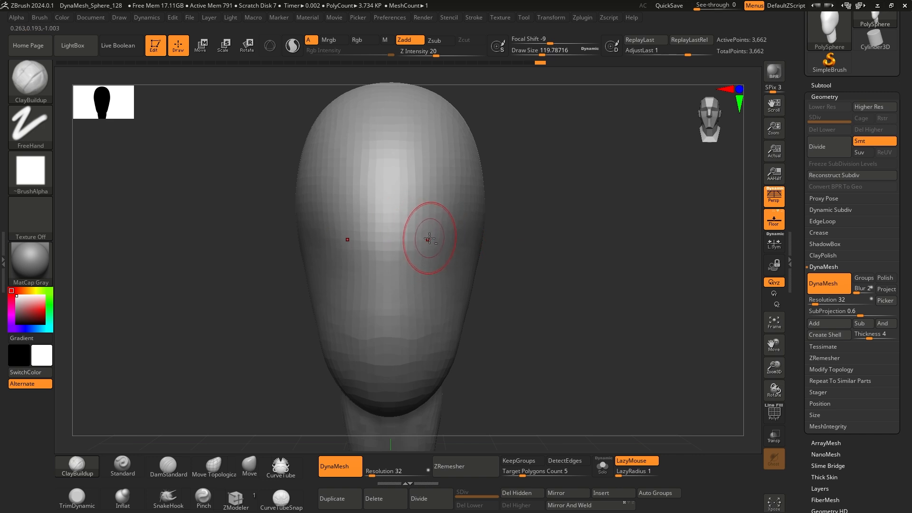
{"action": "left_click_drag", "start_coordinate": [426, 227], "coordinate": [430, 249], "text": "alt"}
{"action": "mouse_move", "coordinate": [430, 228]}
{"action": "left_mouse_down", "text": "alt"}
{"action": "mouse_move", "coordinate": [426, 265]}
{"action": "mouse_move", "coordinate": [434, 254]}
{"action": "mouse_move", "coordinate": [422, 261]}
{"action": "mouse_move", "coordinate": [440, 269]}
{"action": "mouse_move", "coordinate": [434, 230]}
{"action": "mouse_move", "coordinate": [444, 263]}
{"action": "mouse_move", "coordinate": [437, 232]}
{"action": "mouse_move", "coordinate": [418, 258]}
{"action": "mouse_move", "coordinate": [438, 255]}
{"action": "mouse_move", "coordinate": [446, 265]}
{"action": "mouse_move", "coordinate": [435, 228]}
{"action": "mouse_move", "coordinate": [440, 263]}
{"action": "mouse_move", "coordinate": [429, 259]}
{"action": "left_mouse_up", "text": "alt"}
{"action": "left_click_drag", "start_coordinate": [561, 265], "coordinate": [455, 239]}
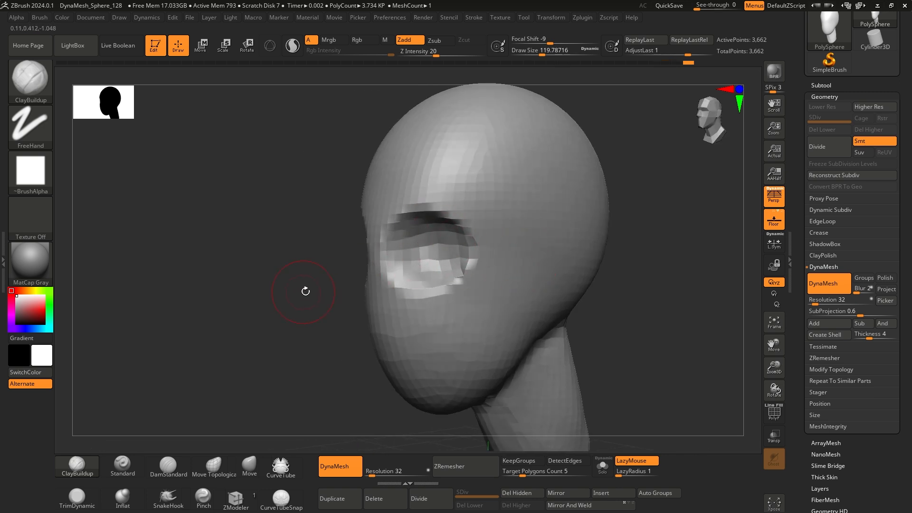
{"action": "left_click_drag", "start_coordinate": [305, 290], "coordinate": [354, 287], "text": "shift"}
{"action": "left_click_drag", "start_coordinate": [540, 261], "coordinate": [524, 255], "text": "alt"}
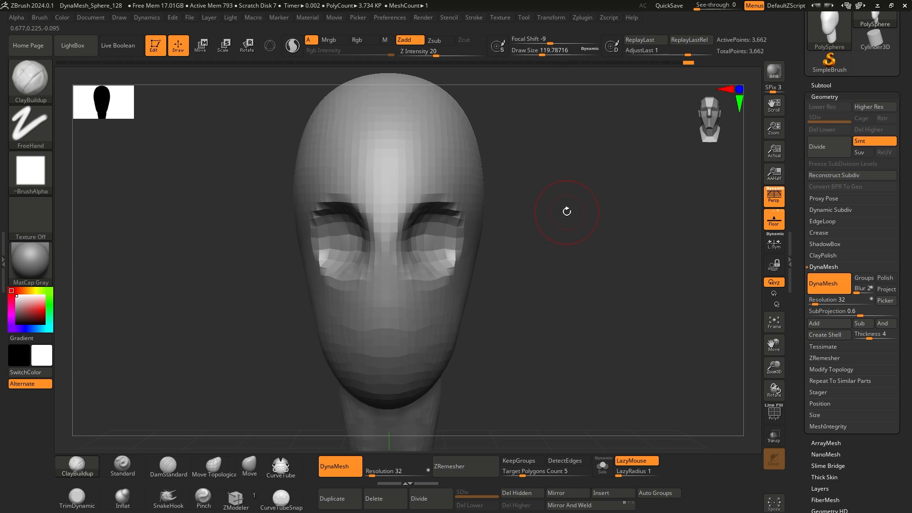
{"action": "left_click_drag", "start_coordinate": [572, 176], "coordinate": [650, 304], "text": "ctrl"}
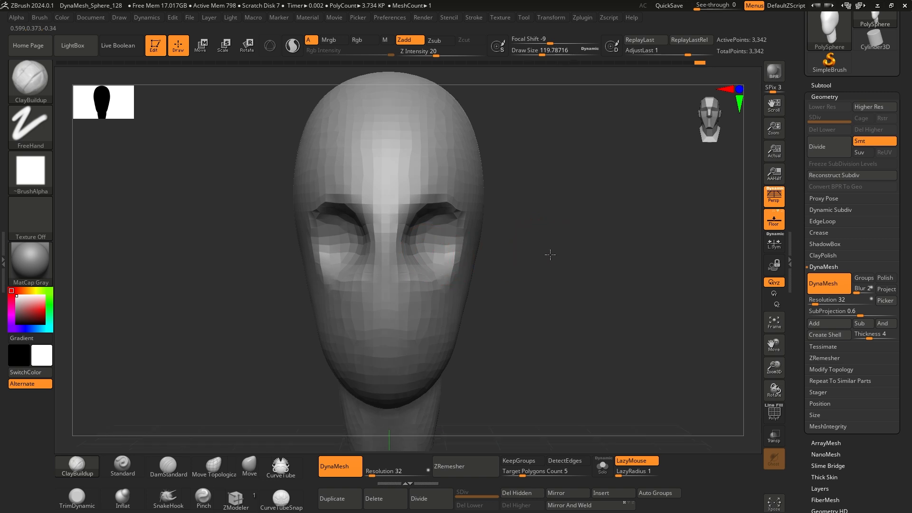
{"action": "mouse_move", "coordinate": [549, 256]}
{"action": "left_mouse_down"}
{"action": "mouse_move", "coordinate": [503, 259]}
{"action": "mouse_move", "coordinate": [555, 269]}
{"action": "mouse_move", "coordinate": [579, 257]}
{"action": "mouse_move", "coordinate": [566, 281]}
{"action": "mouse_move", "coordinate": [572, 293]}
{"action": "mouse_move", "coordinate": [571, 252]}
{"action": "mouse_move", "coordinate": [561, 253]}
{"action": "left_mouse_up"}
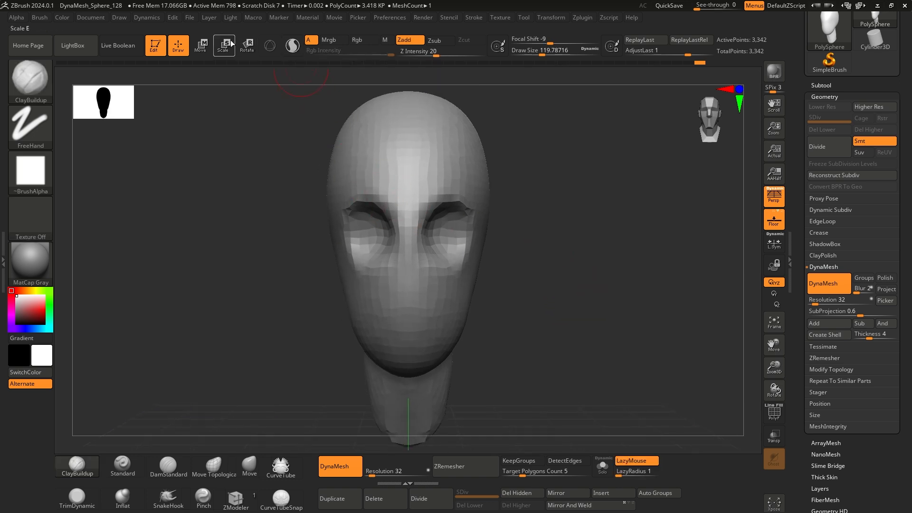
- Align the Transpose line with the face's centre line to locate the nose base, and return to Draw mode
{"action": "left_click", "coordinate": [202, 52]}
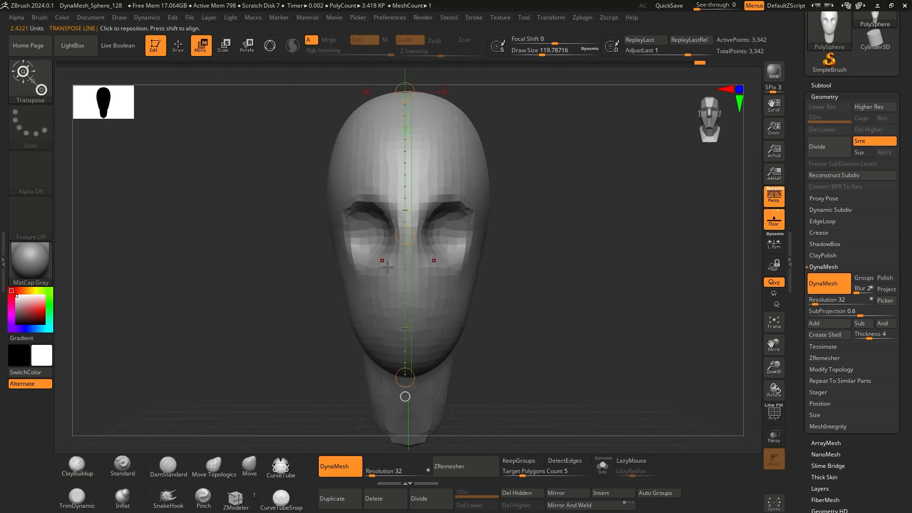
{"action": "left_click_drag", "start_coordinate": [418, 256], "coordinate": [424, 255]}
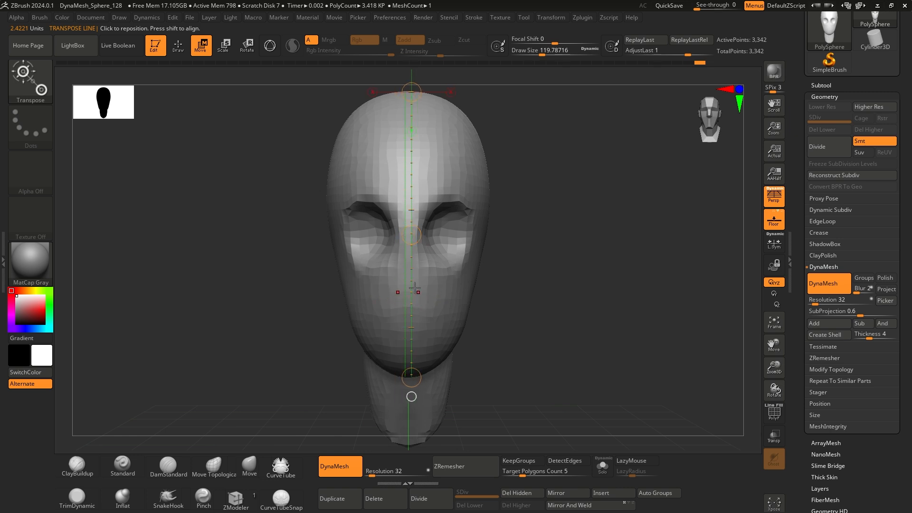
{"action": "left_click", "coordinate": [176, 51]}
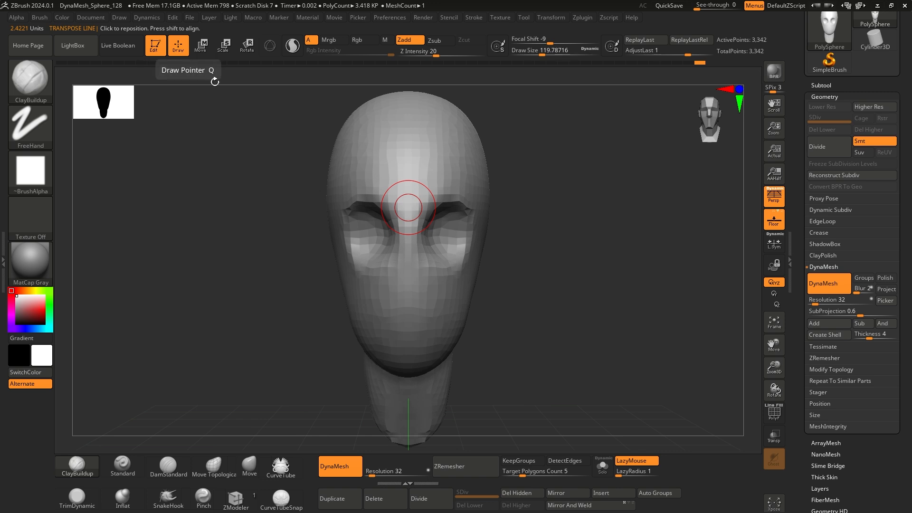
- Carve a short horizontal groove marking the base of the nose with ClayBuildup at a draw size of about 62
{"action": "key", "text": "space"}
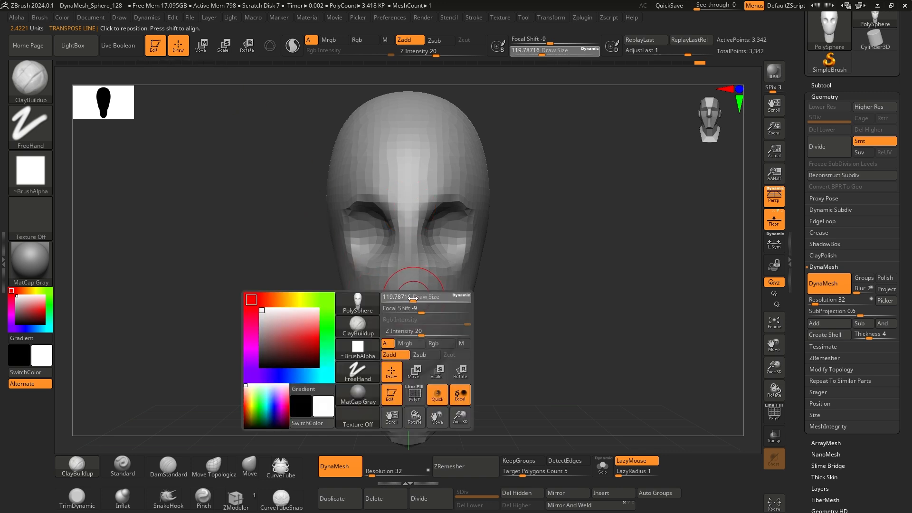
{"action": "left_click_drag", "start_coordinate": [409, 297], "coordinate": [405, 298]}
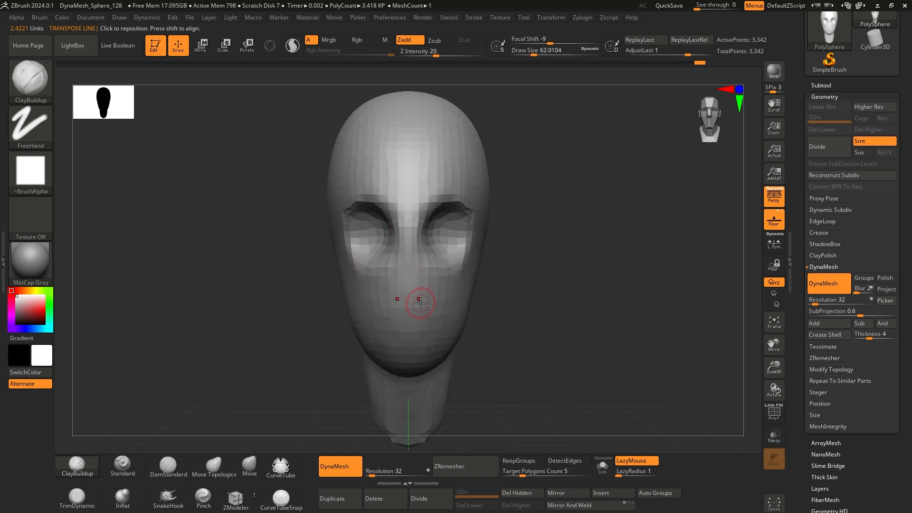
{"action": "left_click_drag", "start_coordinate": [400, 302], "coordinate": [382, 302], "text": "alt"}
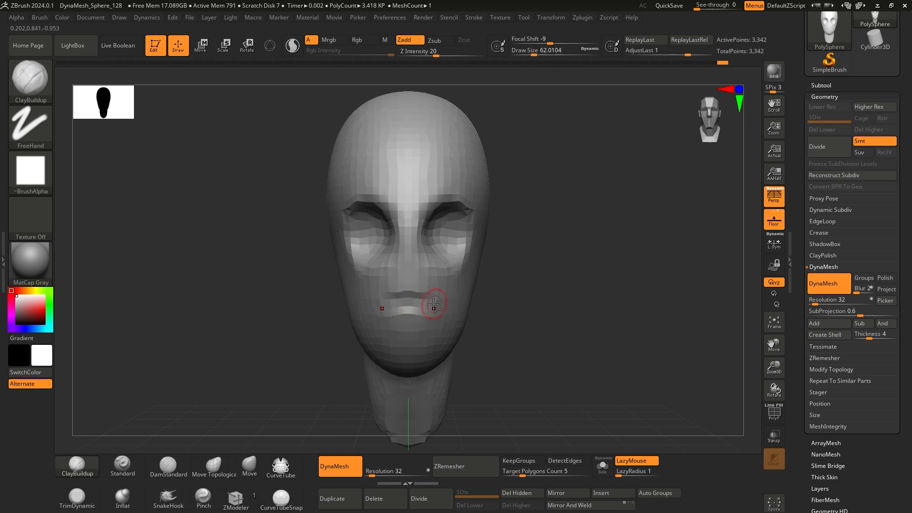
{"action": "key", "text": "ctrl+z"}
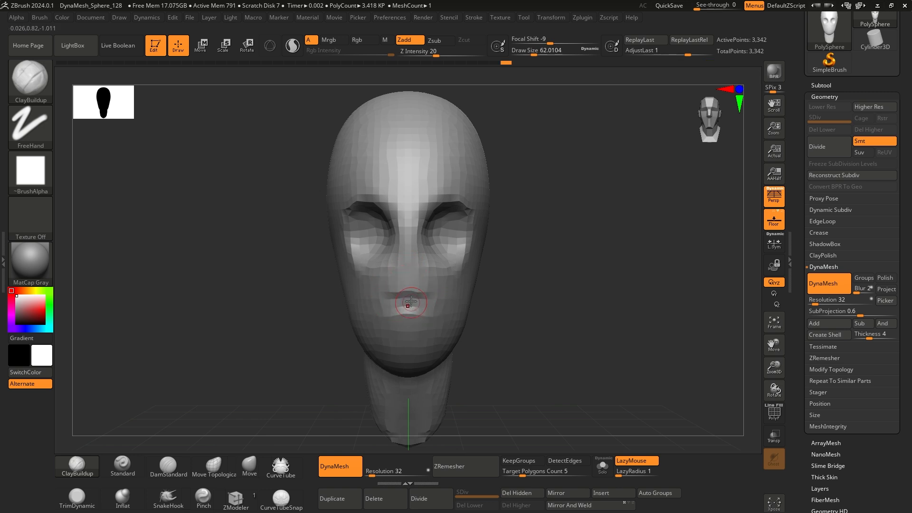
{"action": "left_click_drag", "start_coordinate": [537, 271], "coordinate": [568, 281]}
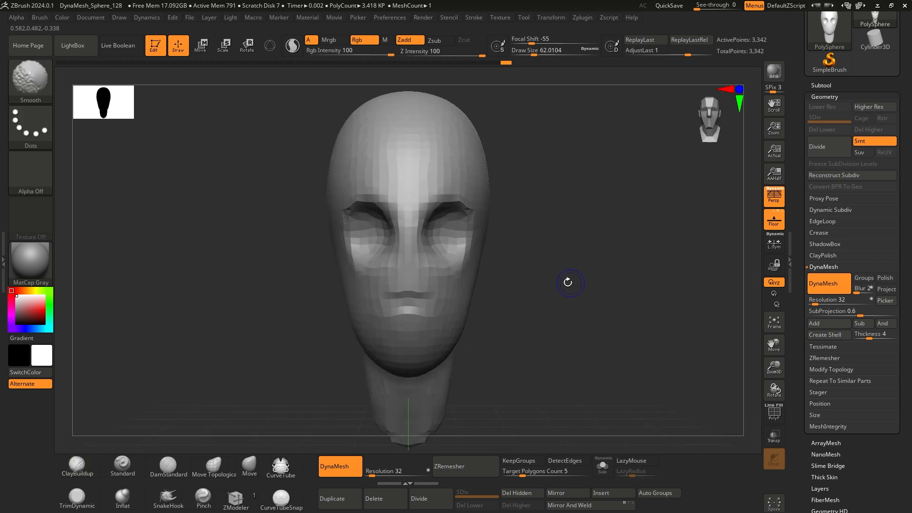
- Build up the nose from between the eyes down to its base with ClayBuildup at a draw size of about 108
{"action": "key", "text": "space"}
{"action": "left_click_drag", "start_coordinate": [411, 245], "coordinate": [415, 246]}
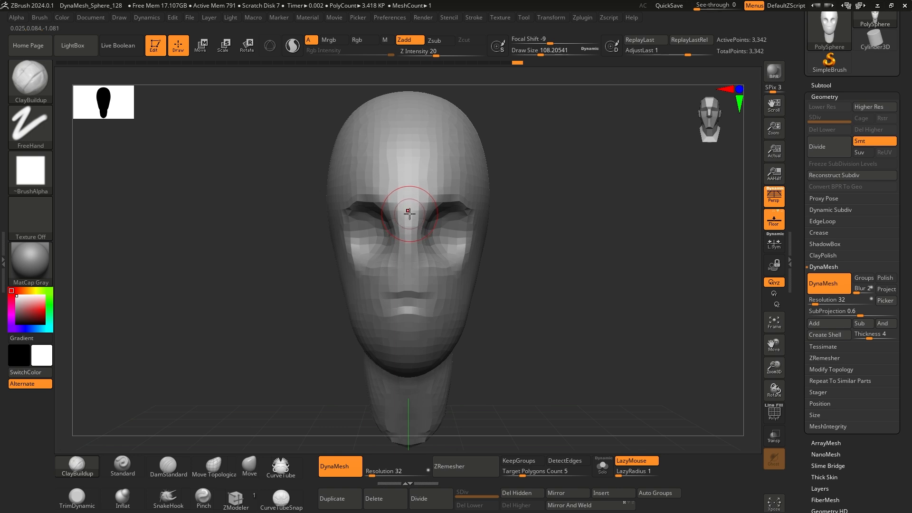
{"action": "left_click_drag", "start_coordinate": [411, 209], "coordinate": [416, 299]}
{"action": "left_click_drag", "start_coordinate": [407, 213], "coordinate": [412, 299]}
{"action": "left_click_drag", "start_coordinate": [419, 262], "coordinate": [399, 307]}
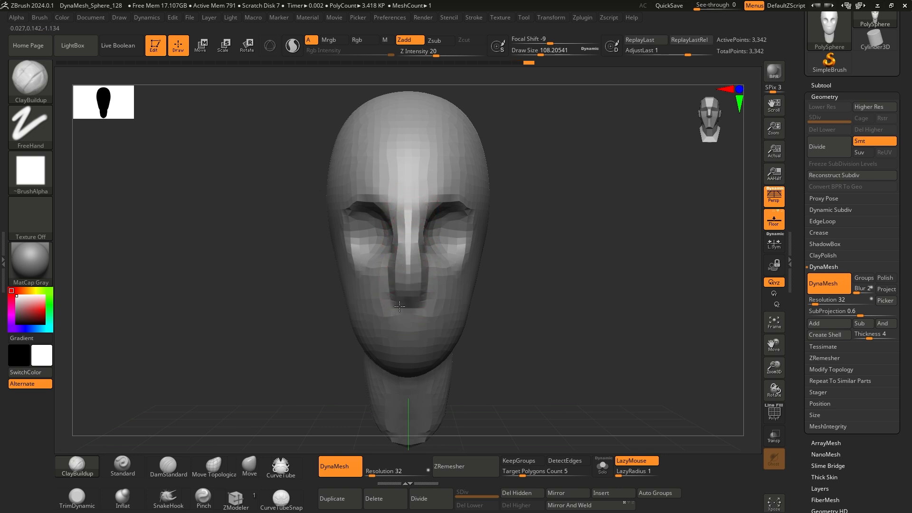
{"action": "left_click_drag", "start_coordinate": [545, 299], "coordinate": [512, 300]}
{"action": "left_click_drag", "start_coordinate": [390, 339], "coordinate": [346, 336], "text": "alt"}
{"action": "mouse_move", "coordinate": [346, 336]}
{"action": "left_mouse_down"}
{"action": "mouse_move", "coordinate": [403, 341]}
{"action": "mouse_move", "coordinate": [357, 337]}
{"action": "mouse_move", "coordinate": [404, 328]}
{"action": "left_mouse_up"}
{"action": "left_click_drag", "start_coordinate": [496, 281], "coordinate": [519, 303], "text": "alt"}
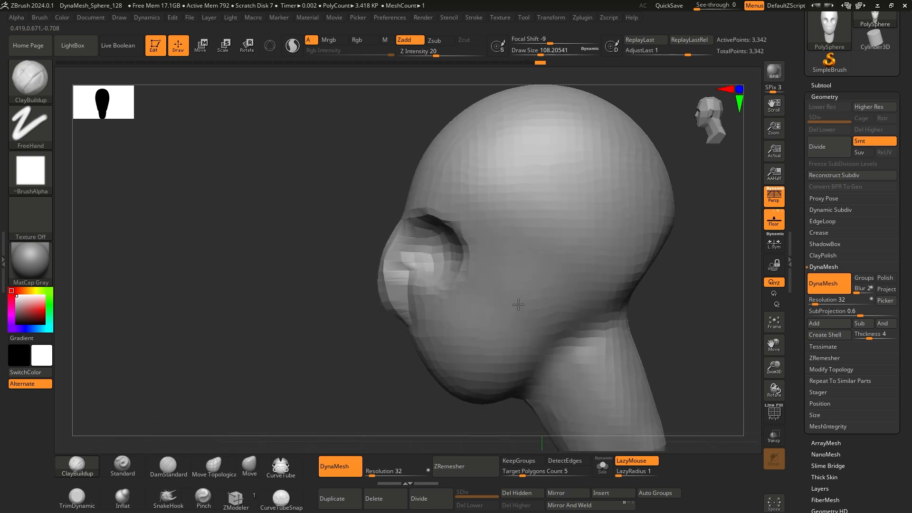
- Push in the nose bridge and shape the nose profile in side view with the Move brush at a draw size of about 274
{"action": "right_click_drag", "start_coordinate": [366, 340], "coordinate": [286, 388], "text": "ctrl"}
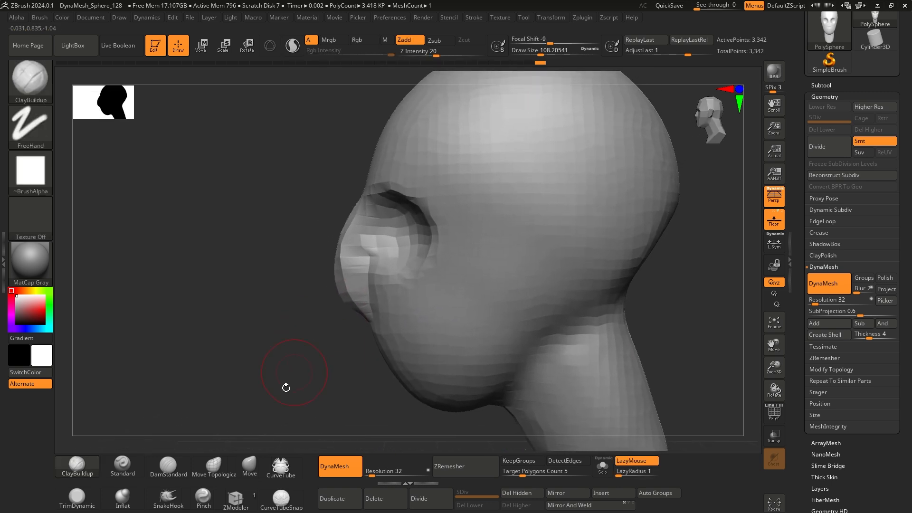
{"action": "left_click", "coordinate": [251, 465]}
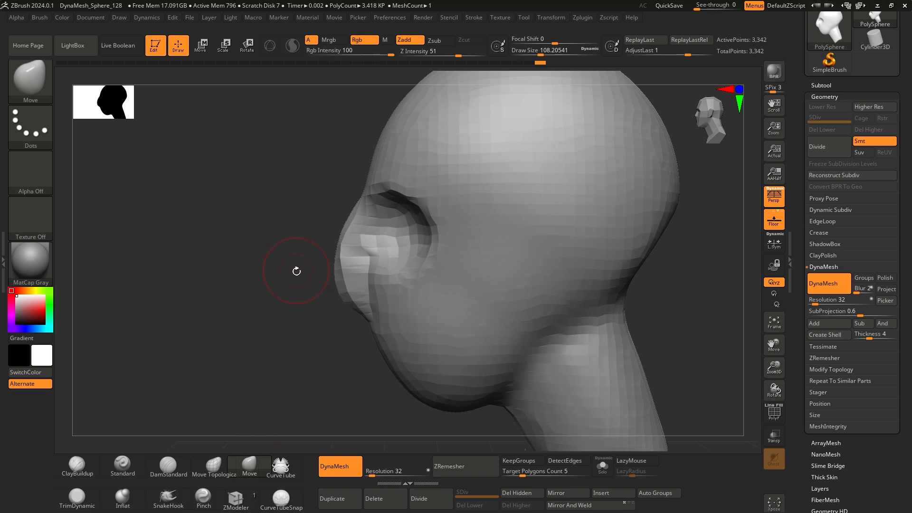
{"action": "key", "text": "space"}
{"action": "left_click_drag", "start_coordinate": [296, 272], "coordinate": [309, 271]}
{"action": "right_click_drag", "start_coordinate": [309, 288], "coordinate": [299, 293], "text": "alt"}
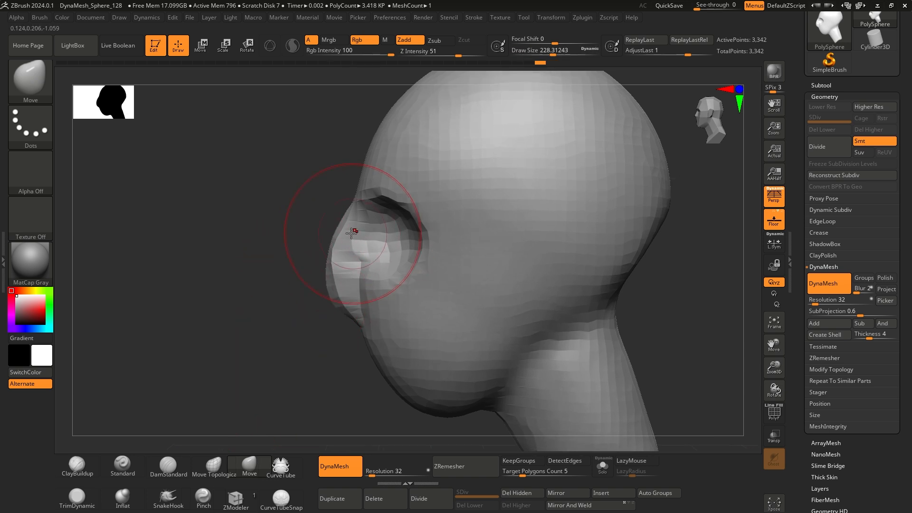
{"action": "key", "text": "space"}
{"action": "left_click_drag", "start_coordinate": [289, 262], "coordinate": [294, 262]}
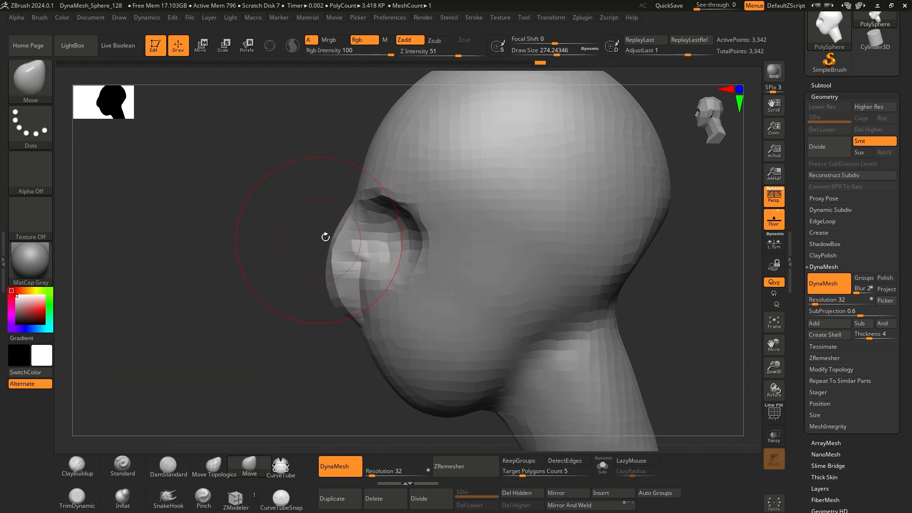
{"action": "mouse_move", "coordinate": [342, 227]}
{"action": "left_mouse_down"}
{"action": "mouse_move", "coordinate": [377, 252]}
{"action": "mouse_move", "coordinate": [372, 241]}
{"action": "left_mouse_up"}
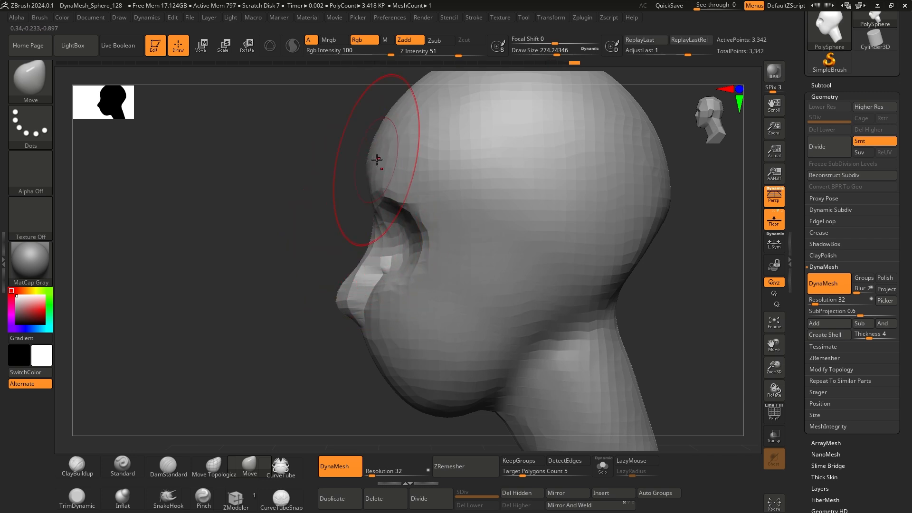
- Refine the nose tip and pull the chin forward and down in side view with the Move brush at a draw size of about 274
{"action": "left_click_drag", "start_coordinate": [340, 294], "coordinate": [348, 314]}
{"action": "left_click_drag", "start_coordinate": [350, 275], "coordinate": [347, 279]}
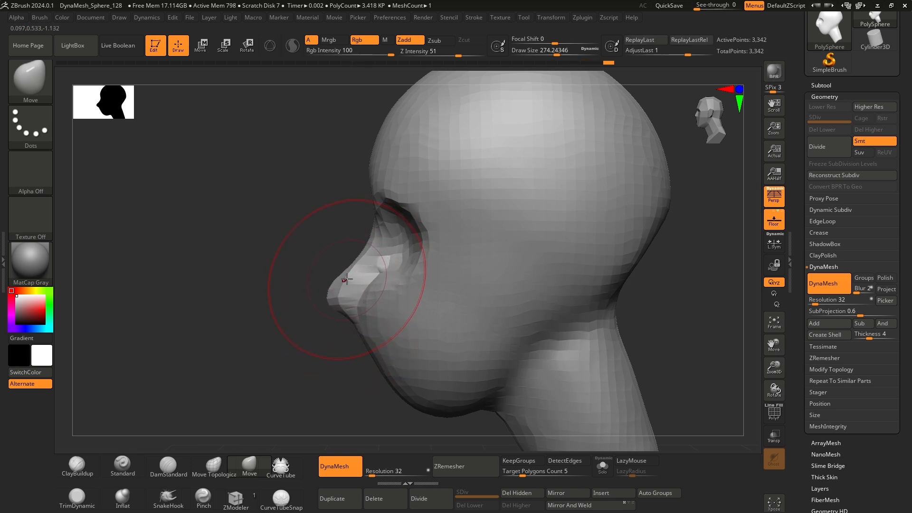
{"action": "right_click_drag", "start_coordinate": [348, 314], "coordinate": [276, 256], "text": "alt"}
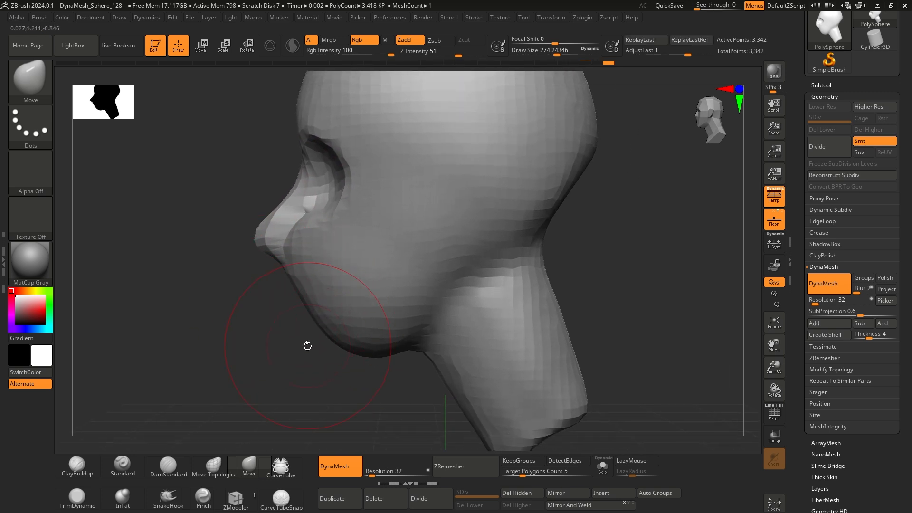
{"action": "right_click_drag", "start_coordinate": [308, 346], "coordinate": [322, 330]}
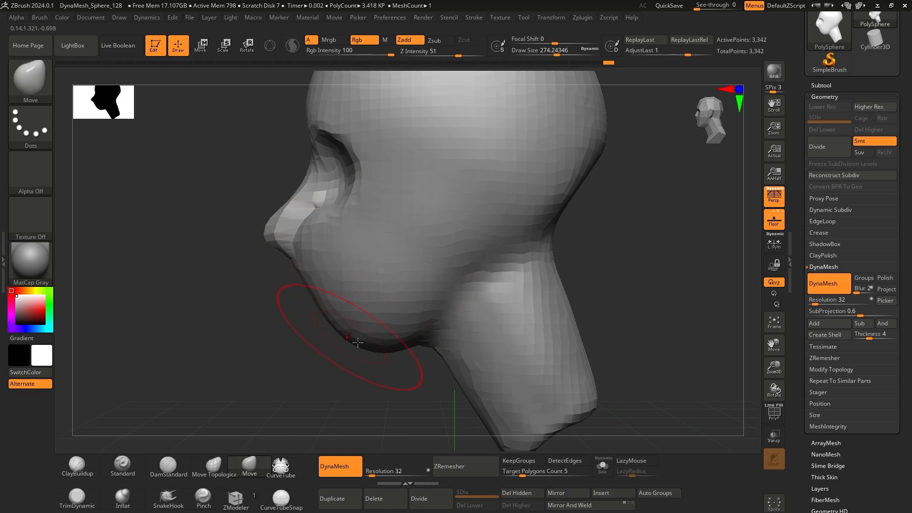
{"action": "left_click_drag", "start_coordinate": [338, 336], "coordinate": [313, 338]}
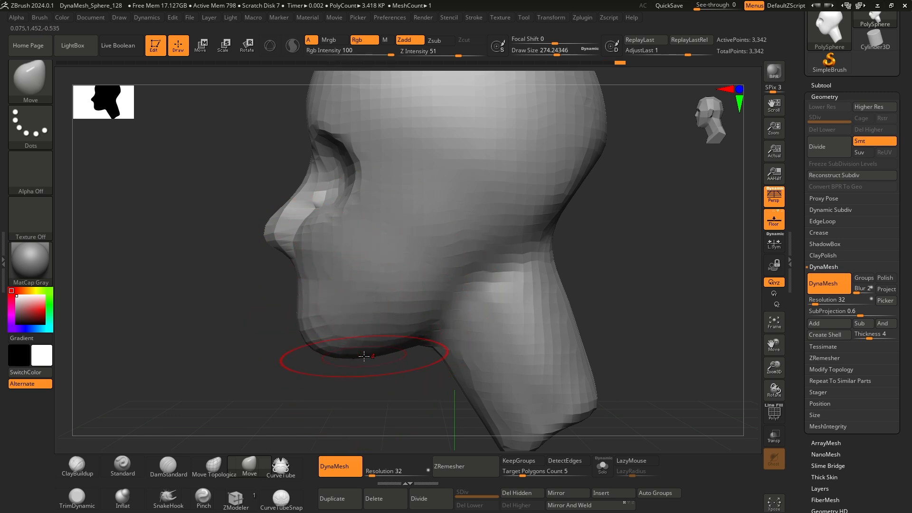
{"action": "mouse_move", "coordinate": [367, 356]}
{"action": "left_mouse_down"}
{"action": "mouse_move", "coordinate": [377, 341]}
{"action": "mouse_move", "coordinate": [357, 341]}
{"action": "mouse_move", "coordinate": [396, 336]}
{"action": "mouse_move", "coordinate": [318, 414]}
{"action": "left_mouse_up"}
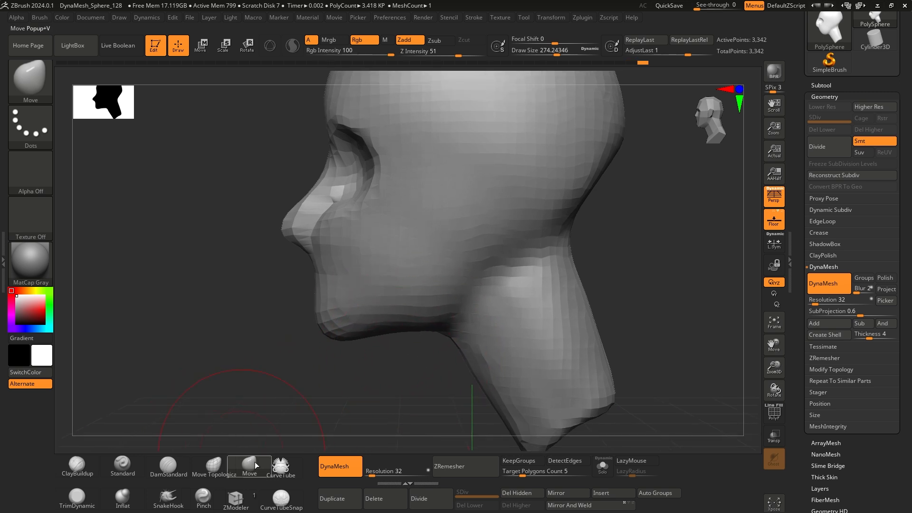
- Flatten the underside of the jaw and shape its transition into the neck in side view with the Move brush
{"action": "left_click_drag", "start_coordinate": [364, 375], "coordinate": [403, 350]}
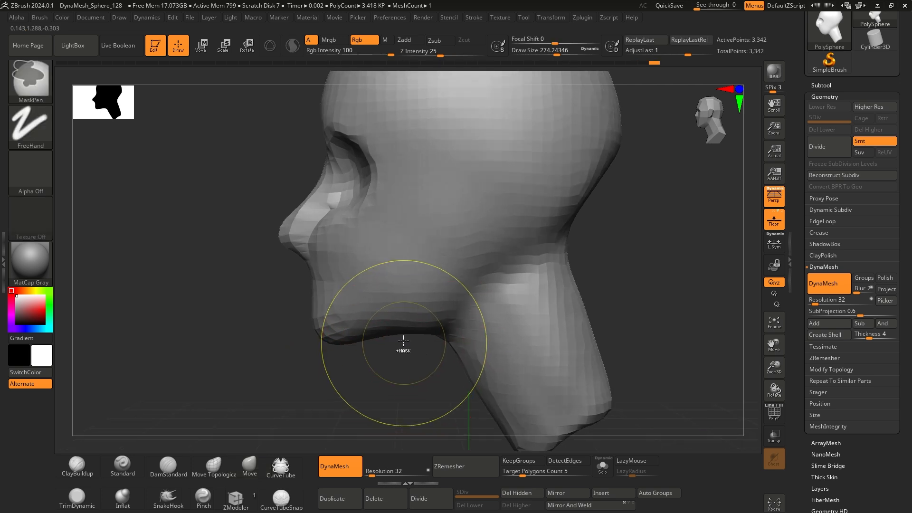
{"action": "mouse_move", "coordinate": [401, 346]}
{"action": "left_mouse_down"}
{"action": "mouse_move", "coordinate": [444, 364]}
{"action": "mouse_move", "coordinate": [488, 306]}
{"action": "mouse_move", "coordinate": [427, 319]}
{"action": "left_mouse_up"}
{"action": "left_click_drag", "start_coordinate": [511, 333], "coordinate": [444, 326]}
{"action": "right_click_drag", "start_coordinate": [443, 326], "coordinate": [351, 359], "text": "ctrl"}
{"action": "left_click_drag", "start_coordinate": [351, 359], "coordinate": [335, 344]}
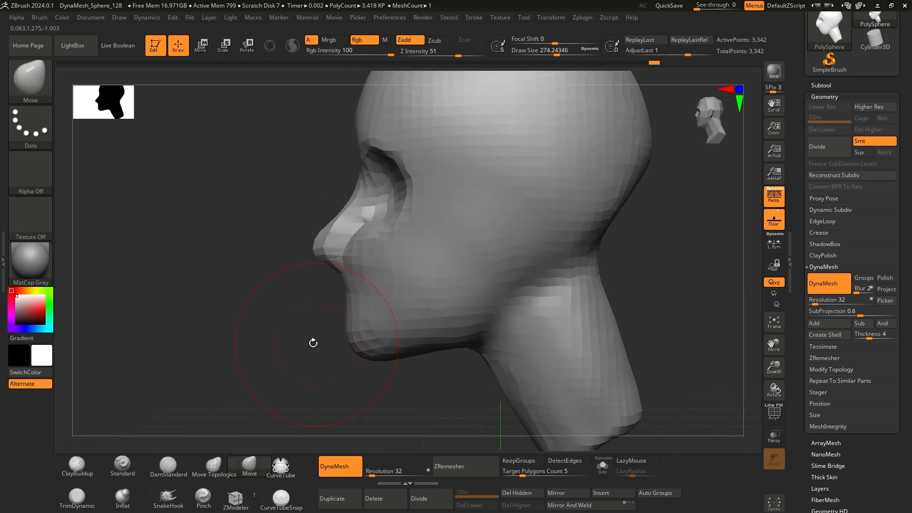
{"action": "mouse_move", "coordinate": [311, 342]}
{"action": "left_mouse_down"}
{"action": "mouse_move", "coordinate": [271, 359]}
{"action": "mouse_move", "coordinate": [261, 341]}
{"action": "mouse_move", "coordinate": [470, 327]}
{"action": "mouse_move", "coordinate": [489, 299]}
{"action": "mouse_move", "coordinate": [480, 299]}
{"action": "left_mouse_up"}
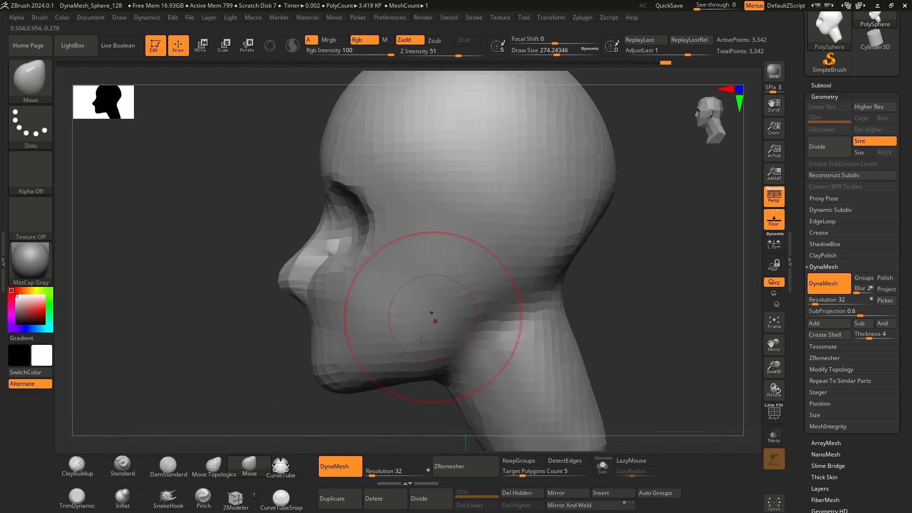
- Smooth the side of the jaw at a draw size of about 62, and set the Move brush's draw size to about 108
{"action": "key", "text": "space"}
{"action": "left_click_drag", "start_coordinate": [422, 321], "coordinate": [400, 322]}
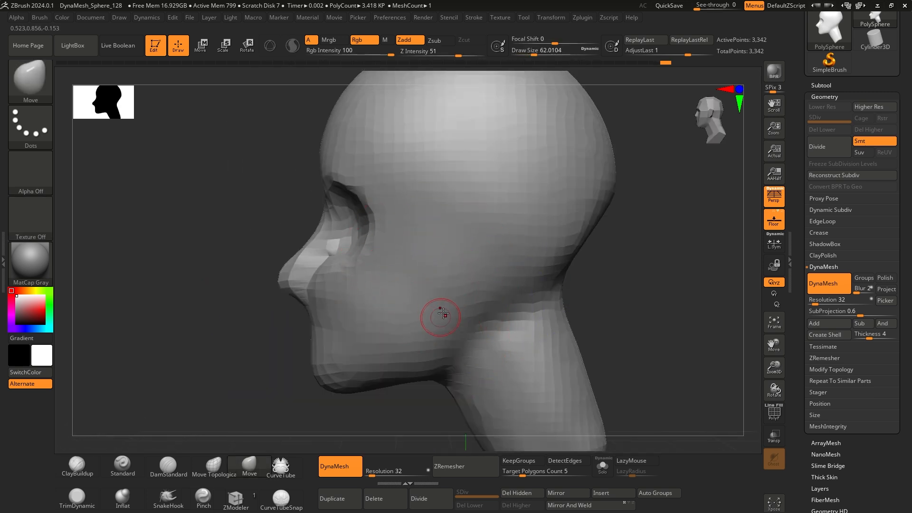
{"action": "left_click_drag", "start_coordinate": [272, 346], "coordinate": [402, 270]}
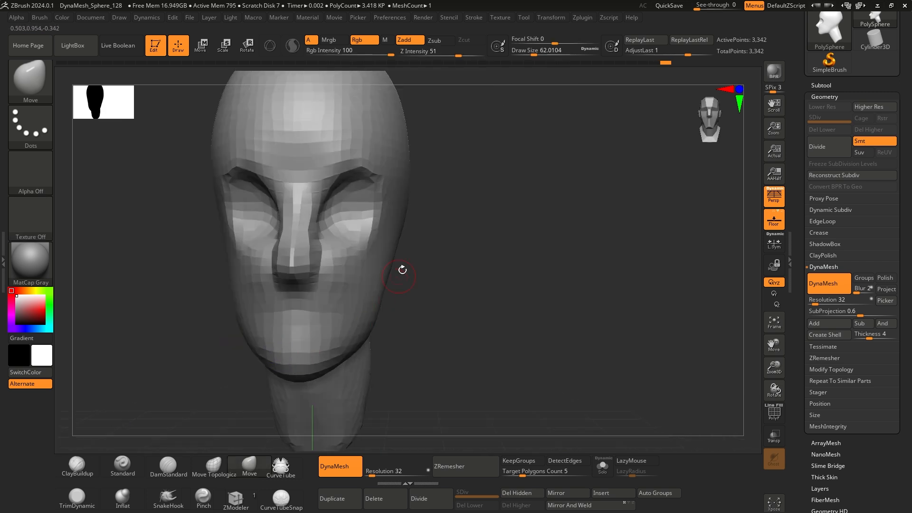
{"action": "mouse_move", "coordinate": [419, 317]}
{"action": "left_mouse_down"}
{"action": "mouse_move", "coordinate": [400, 278]}
{"action": "mouse_move", "coordinate": [464, 320]}
{"action": "mouse_move", "coordinate": [420, 332]}
{"action": "left_mouse_up"}
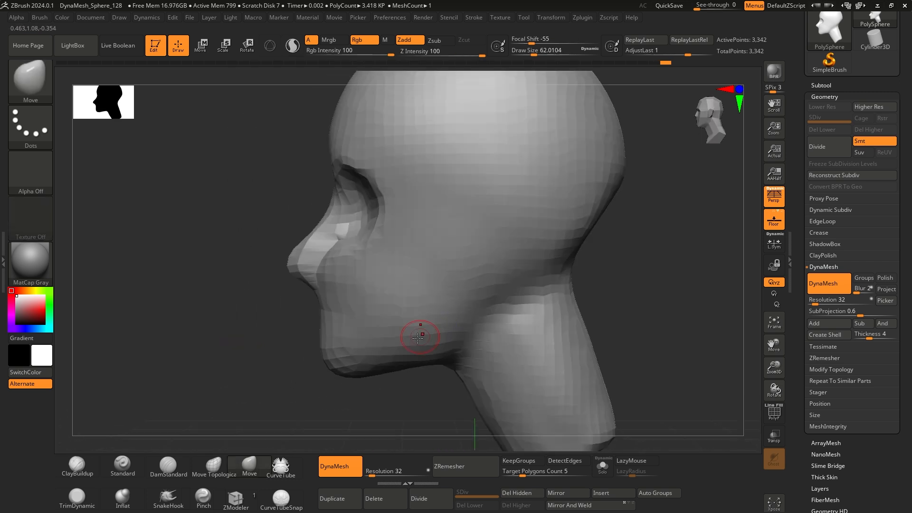
{"action": "key", "text": "space"}
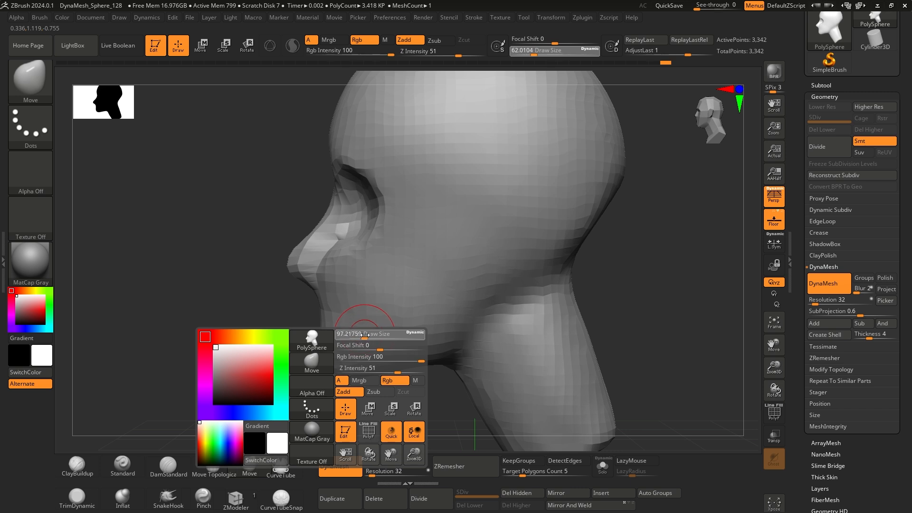
{"action": "mouse_move", "coordinate": [365, 335]}
{"action": "left_mouse_down"}
{"action": "mouse_move", "coordinate": [375, 335]}
{"action": "mouse_move", "coordinate": [265, 352]}
{"action": "mouse_move", "coordinate": [279, 377]}
{"action": "mouse_move", "coordinate": [220, 418]}
{"action": "left_mouse_up"}
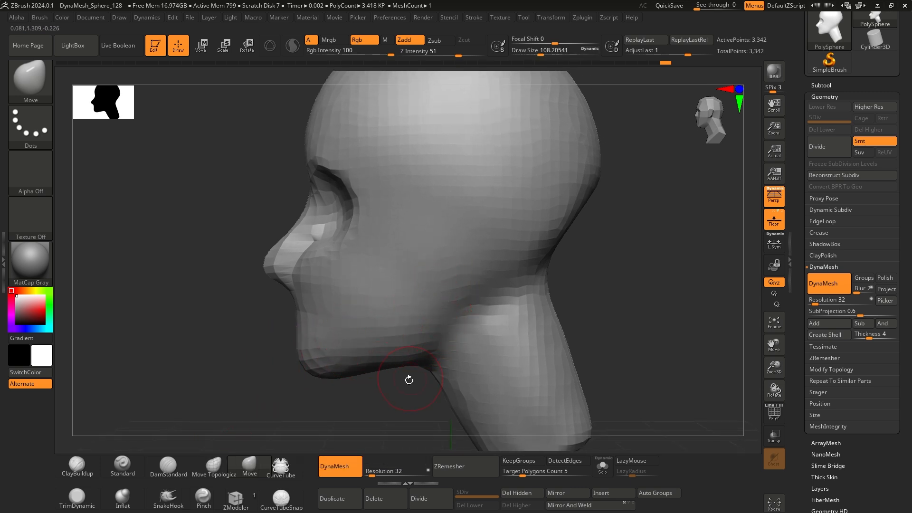
{"action": "left_click_drag", "start_coordinate": [409, 380], "coordinate": [365, 374]}
{"action": "key", "text": "f"}
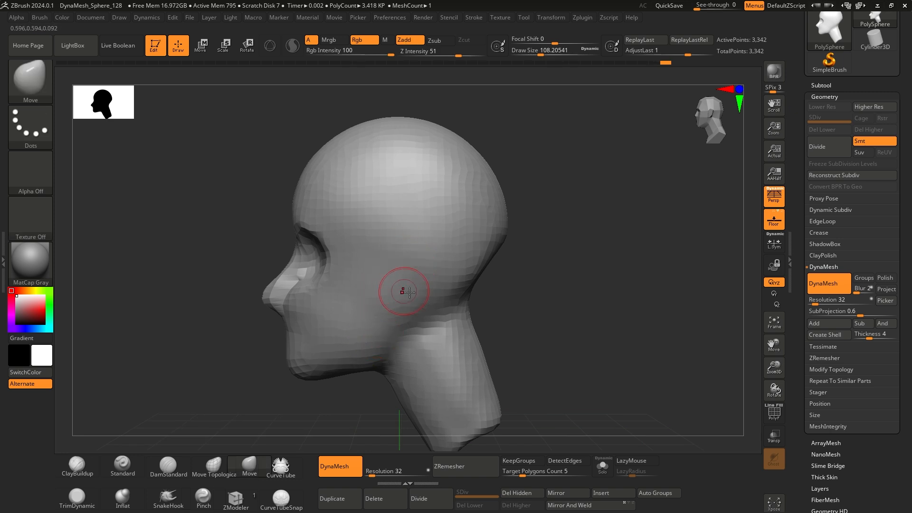
- Carve the jawline from below the ear area down under the chin with DamStandard at a draw size of about 108
{"action": "mouse_move", "coordinate": [373, 356]}
{"action": "right_mouse_down", "text": "ctrl"}
{"action": "mouse_move", "coordinate": [367, 377]}
{"action": "mouse_move", "coordinate": [368, 364]}
{"action": "right_mouse_up", "text": "ctrl"}
{"action": "left_click", "coordinate": [168, 466]}
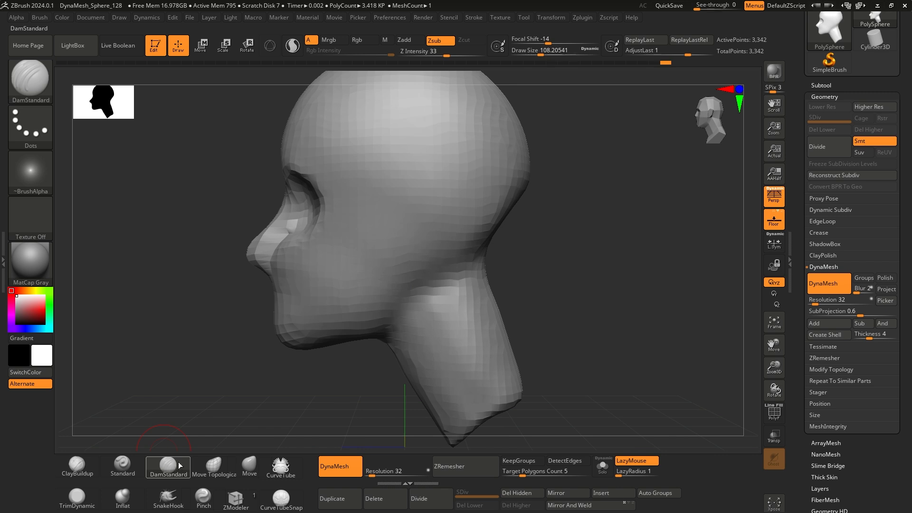
{"action": "left_click_drag", "start_coordinate": [372, 375], "coordinate": [383, 336]}
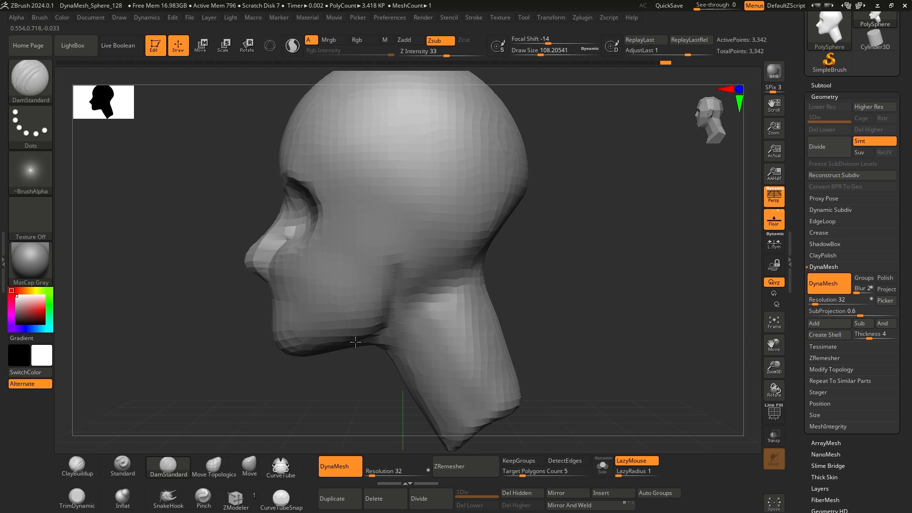
{"action": "mouse_move", "coordinate": [378, 377]}
{"action": "left_mouse_down"}
{"action": "mouse_move", "coordinate": [346, 372]}
{"action": "mouse_move", "coordinate": [400, 368]}
{"action": "mouse_move", "coordinate": [328, 377]}
{"action": "mouse_move", "coordinate": [384, 369]}
{"action": "mouse_move", "coordinate": [351, 369]}
{"action": "mouse_move", "coordinate": [376, 362]}
{"action": "left_mouse_up"}
{"action": "key", "text": "shift"}
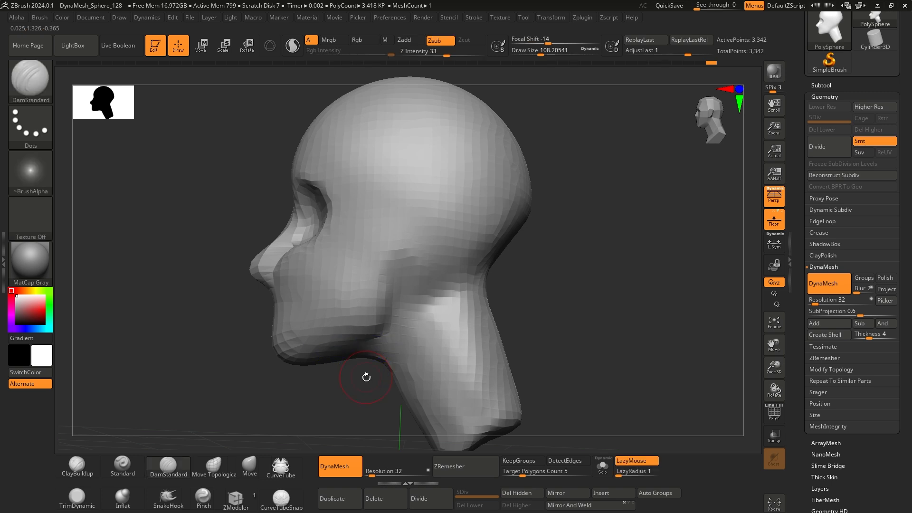
- Define the crease between the rear of the jaw and the neck with DamStandard, and smooth the area beneath the jaw
{"action": "mouse_move", "coordinate": [366, 377]}
{"action": "left_mouse_down"}
{"action": "mouse_move", "coordinate": [371, 391]}
{"action": "mouse_move", "coordinate": [379, 371]}
{"action": "mouse_move", "coordinate": [373, 356]}
{"action": "left_mouse_up"}
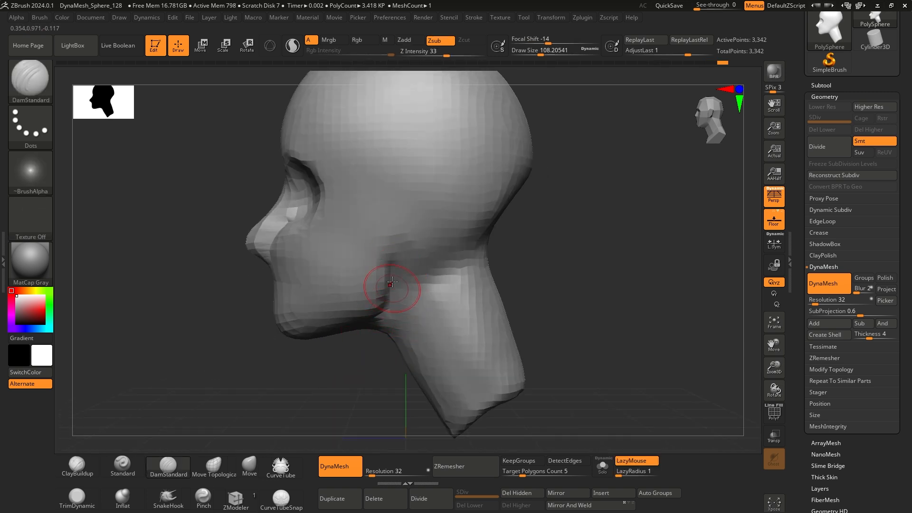
{"action": "left_click_drag", "start_coordinate": [364, 362], "coordinate": [339, 358]}
{"action": "left_click_drag", "start_coordinate": [366, 327], "coordinate": [391, 320], "text": "shift"}
{"action": "left_click_drag", "start_coordinate": [362, 364], "coordinate": [414, 349]}
{"action": "left_click_drag", "start_coordinate": [519, 283], "coordinate": [497, 280]}
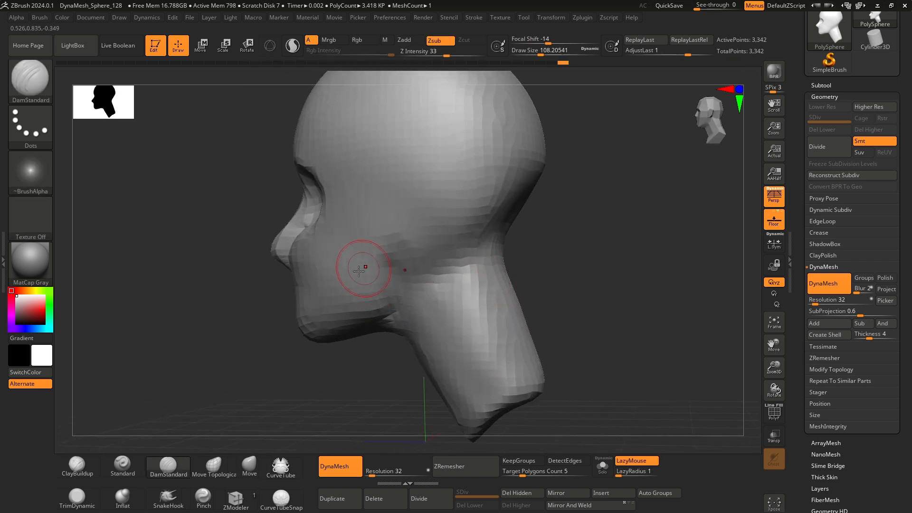
{"action": "left_click_drag", "start_coordinate": [364, 363], "coordinate": [441, 345]}
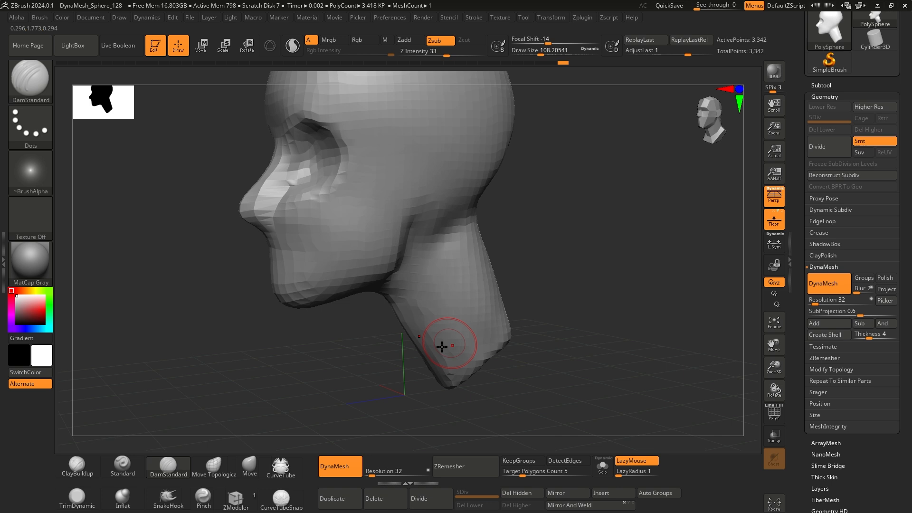
- Build up a muscle strip along the side of the neck from behind the jaw to its base with ClayBuildup at a draw size of about 94
{"action": "left_click", "coordinate": [90, 464]}
{"action": "mouse_move", "coordinate": [295, 383]}
{"action": "left_mouse_down"}
{"action": "mouse_move", "coordinate": [336, 370]}
{"action": "mouse_move", "coordinate": [350, 347]}
{"action": "mouse_move", "coordinate": [365, 359]}
{"action": "mouse_move", "coordinate": [523, 244]}
{"action": "mouse_move", "coordinate": [494, 238]}
{"action": "left_mouse_up"}
{"action": "key", "text": "space"}
{"action": "left_click", "coordinate": [354, 347]}
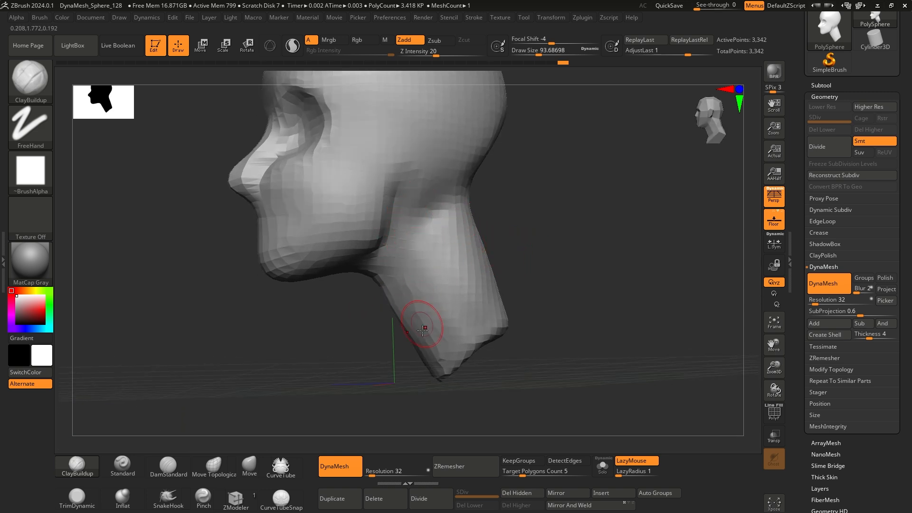
{"action": "mouse_move", "coordinate": [413, 310]}
{"action": "left_mouse_down"}
{"action": "mouse_move", "coordinate": [431, 325]}
{"action": "mouse_move", "coordinate": [509, 251]}
{"action": "left_mouse_up"}
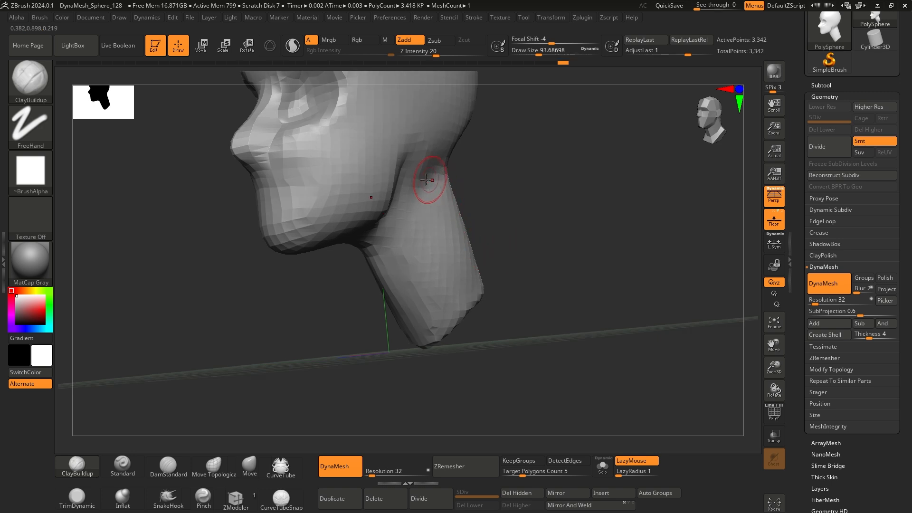
{"action": "left_click_drag", "start_coordinate": [420, 220], "coordinate": [417, 316]}
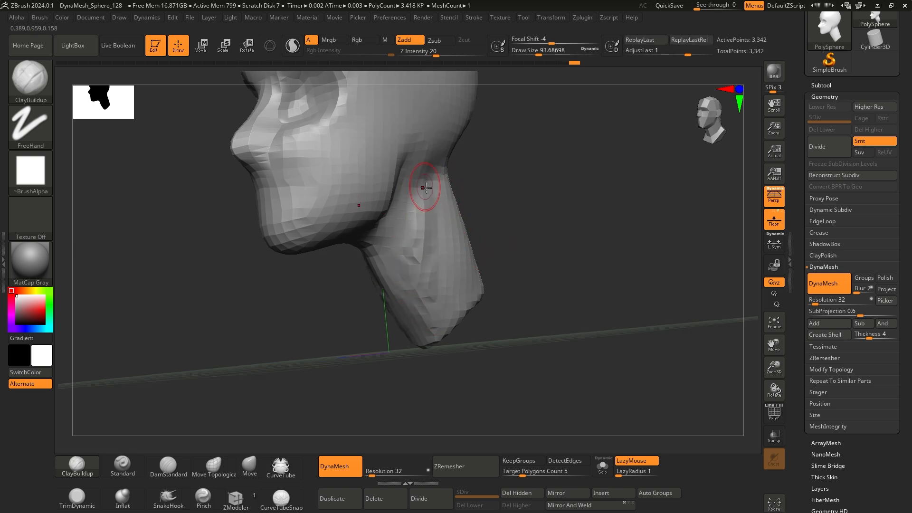
{"action": "left_click_drag", "start_coordinate": [424, 187], "coordinate": [422, 328]}
{"action": "left_click_drag", "start_coordinate": [423, 171], "coordinate": [428, 328]}
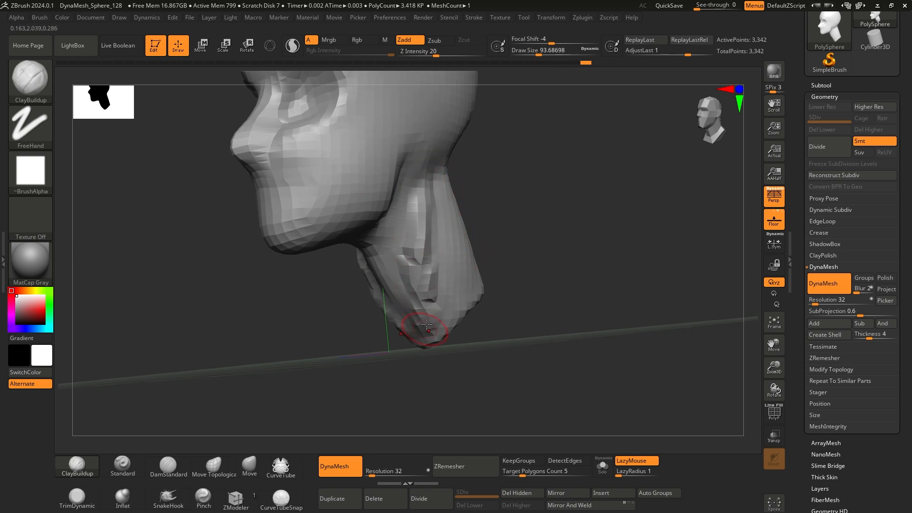
- Remesh the DynaMesh head and refine the neck muscle with further ClayBuildup strokes and smoothing
{"action": "left_click_drag", "start_coordinate": [525, 185], "coordinate": [545, 250], "text": "ctrl"}
{"action": "left_click_drag", "start_coordinate": [419, 209], "coordinate": [430, 317]}
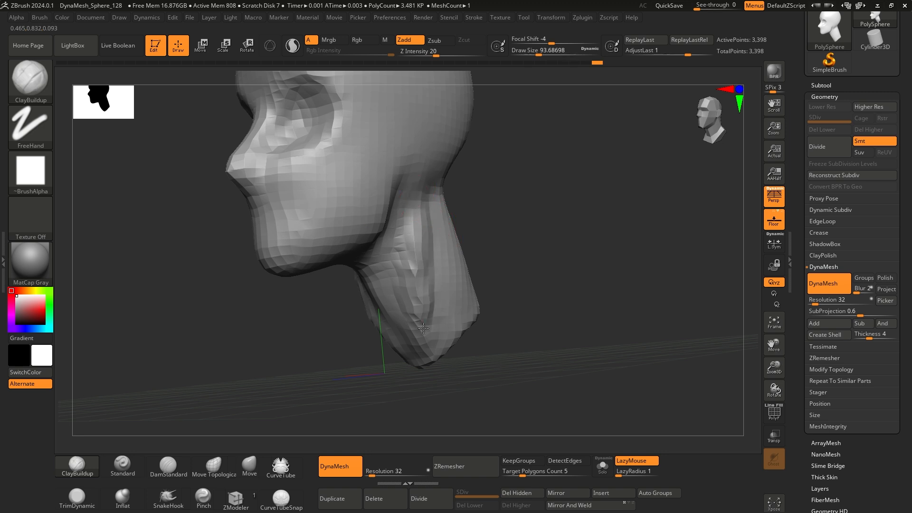
{"action": "left_click_drag", "start_coordinate": [422, 245], "coordinate": [423, 336]}
{"action": "mouse_move", "coordinate": [417, 197]}
{"action": "left_mouse_down", "text": "shift"}
{"action": "mouse_move", "coordinate": [413, 315]}
{"action": "mouse_move", "coordinate": [431, 332]}
{"action": "left_mouse_up", "text": "shift"}
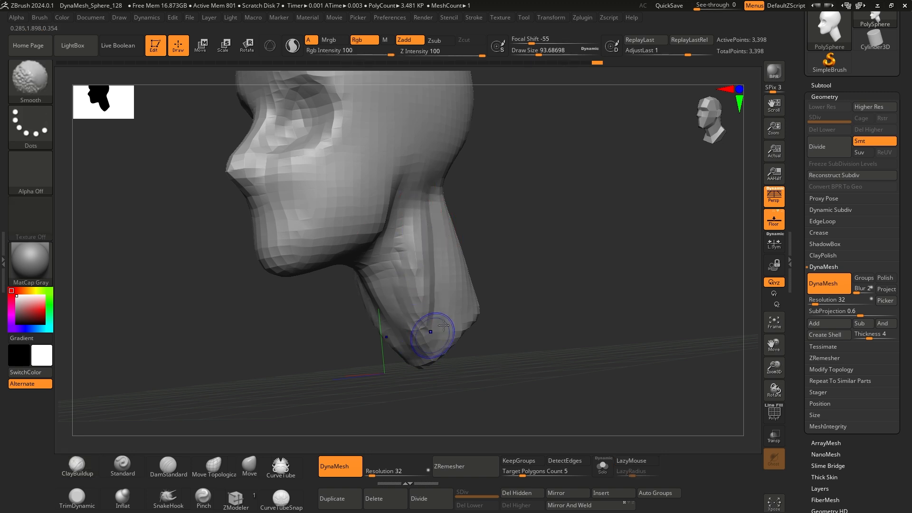
{"action": "left_click_drag", "start_coordinate": [514, 219], "coordinate": [528, 256]}
{"action": "left_click_drag", "start_coordinate": [385, 326], "coordinate": [402, 325]}
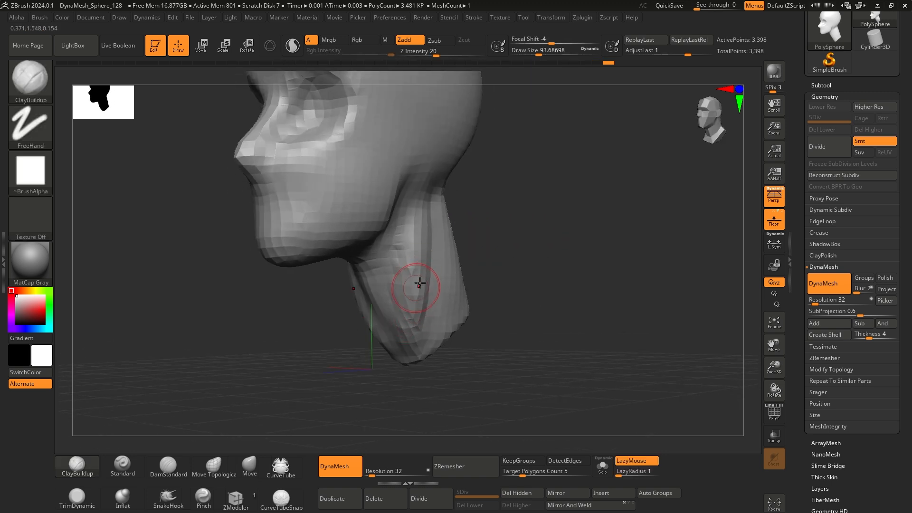
{"action": "left_click_drag", "start_coordinate": [537, 223], "coordinate": [532, 265]}
{"action": "left_click_drag", "start_coordinate": [400, 324], "coordinate": [338, 362]}
{"action": "left_click_drag", "start_coordinate": [465, 272], "coordinate": [541, 283]}
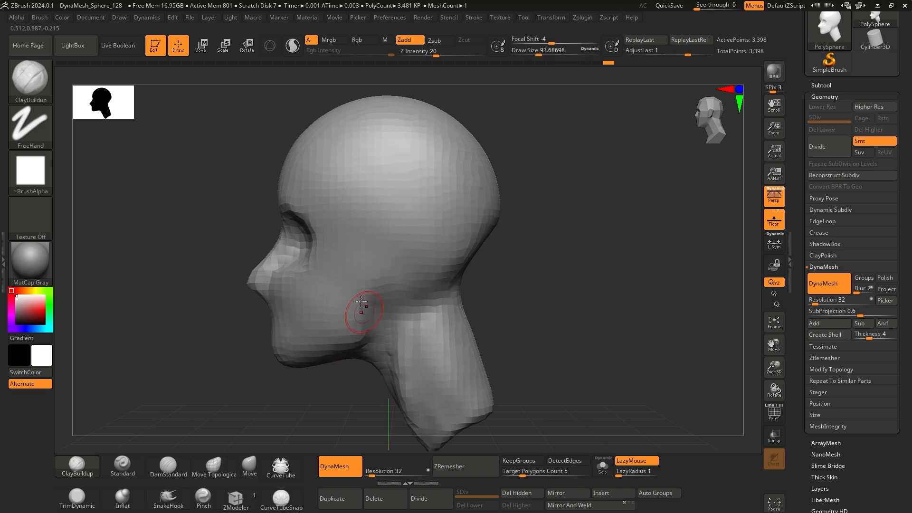
- Lay a Transpose line from the nose bridge to the back of the head to find its midpoint for the ear, and return to Draw mode
{"action": "left_click_drag", "start_coordinate": [222, 320], "coordinate": [230, 325], "text": "alt"}
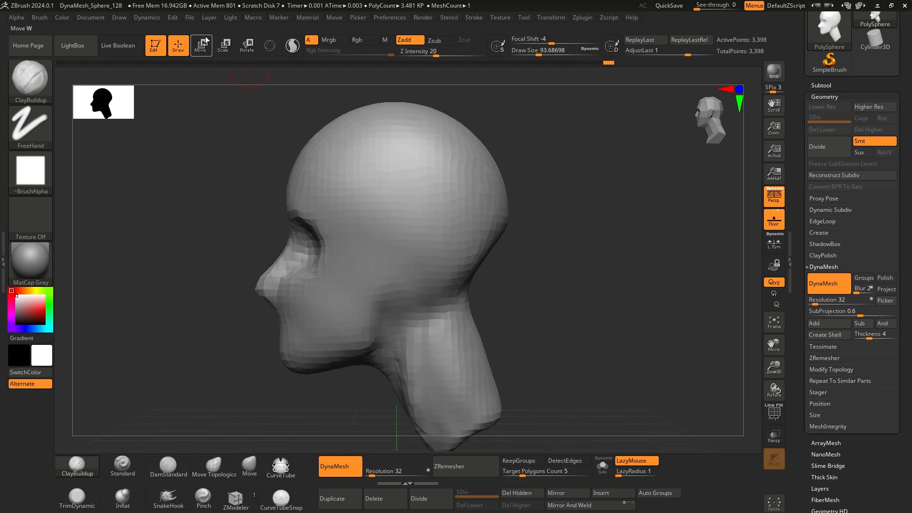
{"action": "left_click", "coordinate": [203, 51]}
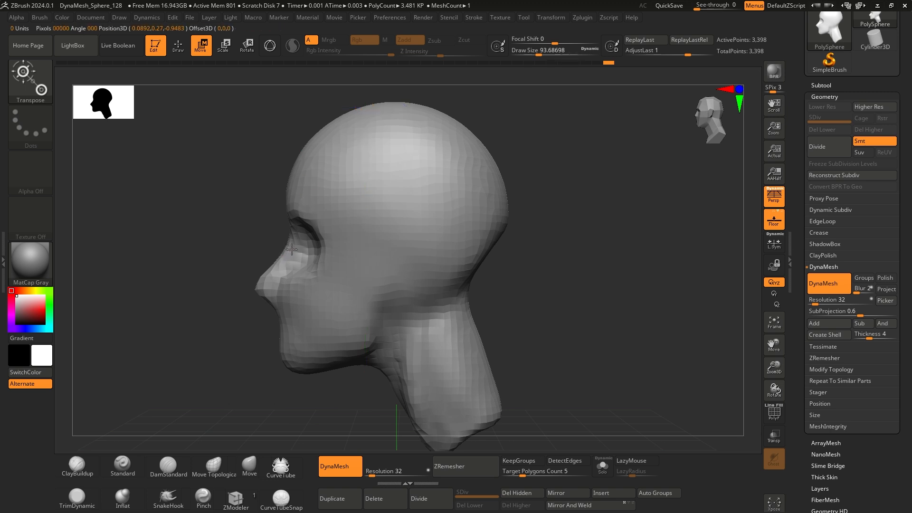
{"action": "left_click_drag", "start_coordinate": [286, 247], "coordinate": [493, 240]}
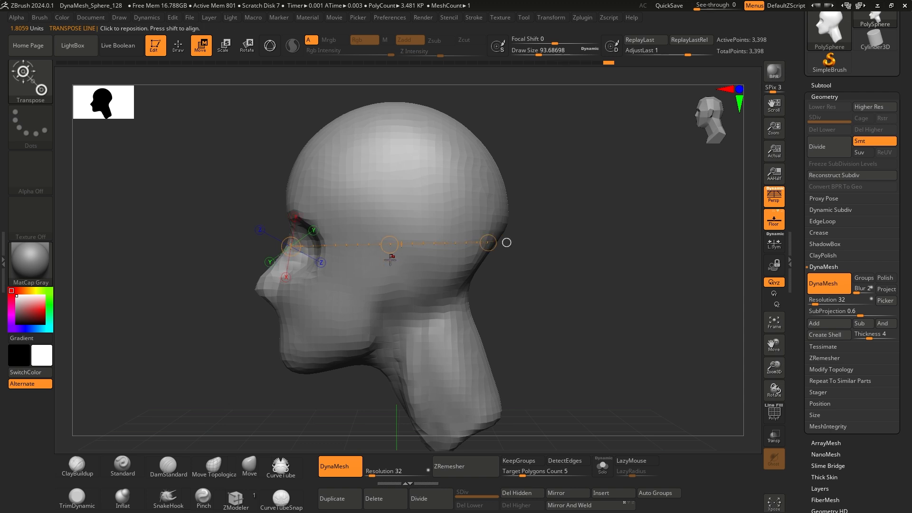
{"action": "left_click", "coordinate": [178, 46]}
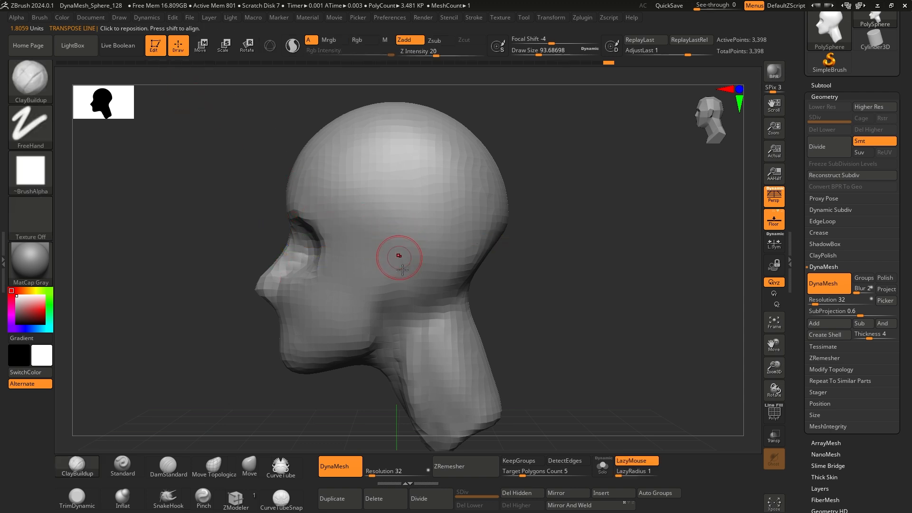
- Paint an oval, ear-shaped MaskPen mask on the side of the head just behind its midpoint, above the jaw corner
{"action": "key", "text": "ctrl"}
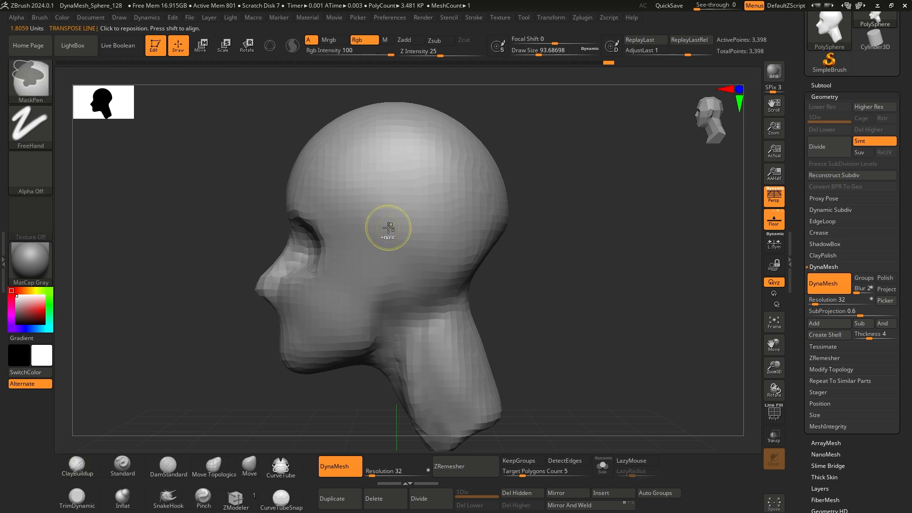
{"action": "mouse_move", "coordinate": [392, 227]}
{"action": "left_mouse_down", "text": "ctrl"}
{"action": "mouse_move", "coordinate": [382, 266]}
{"action": "mouse_move", "coordinate": [406, 233]}
{"action": "mouse_move", "coordinate": [380, 259]}
{"action": "mouse_move", "coordinate": [411, 251]}
{"action": "mouse_move", "coordinate": [380, 262]}
{"action": "mouse_move", "coordinate": [406, 250]}
{"action": "left_mouse_up", "text": "ctrl"}
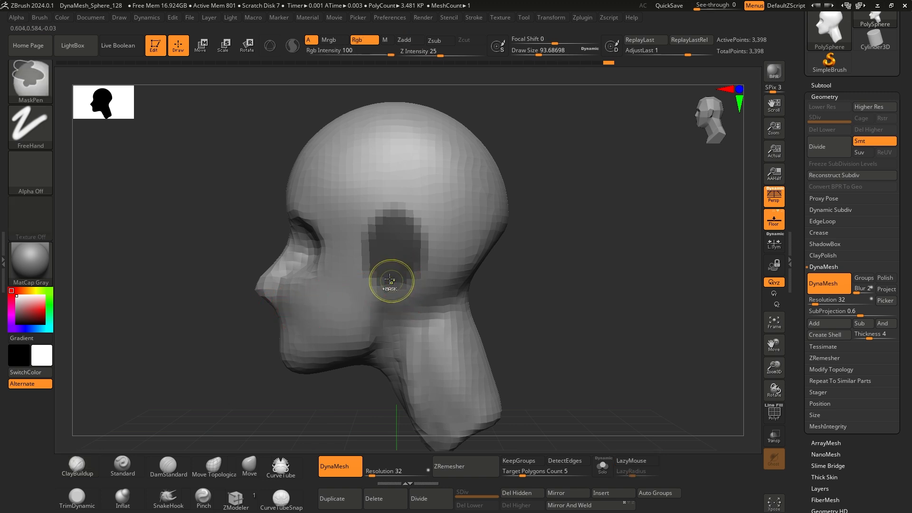
{"action": "left_click_drag", "start_coordinate": [382, 272], "coordinate": [383, 282], "text": "ctrl"}
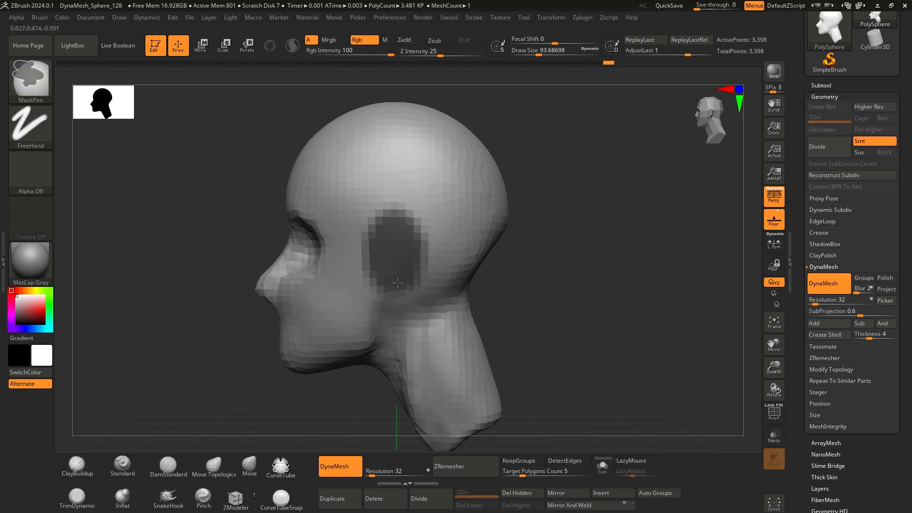
- Invert the ear mask so that only the oval ear area on each side of the head stays editable
{"action": "mouse_move", "coordinate": [536, 252]}
{"action": "left_mouse_down"}
{"action": "mouse_move", "coordinate": [546, 263]}
{"action": "mouse_move", "coordinate": [525, 268]}
{"action": "mouse_move", "coordinate": [541, 266]}
{"action": "left_mouse_up"}
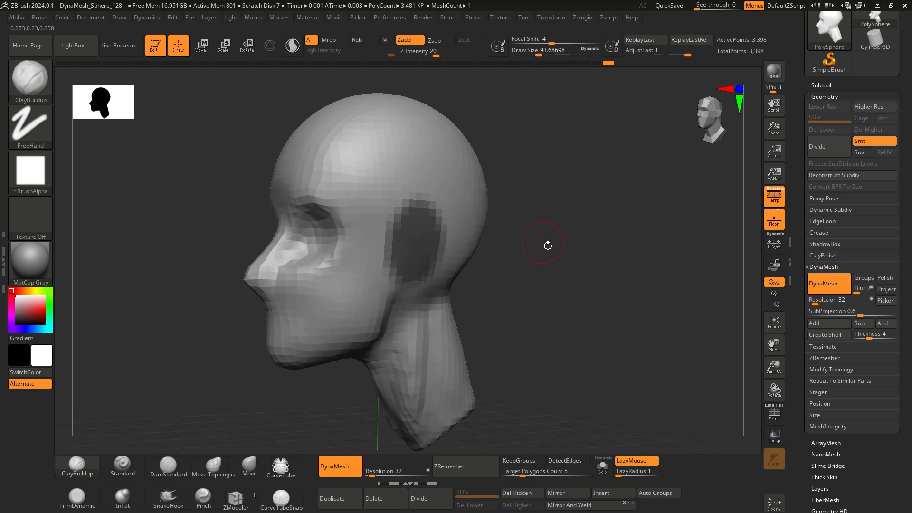
{"action": "left_click", "coordinate": [568, 252], "text": "ctrl"}
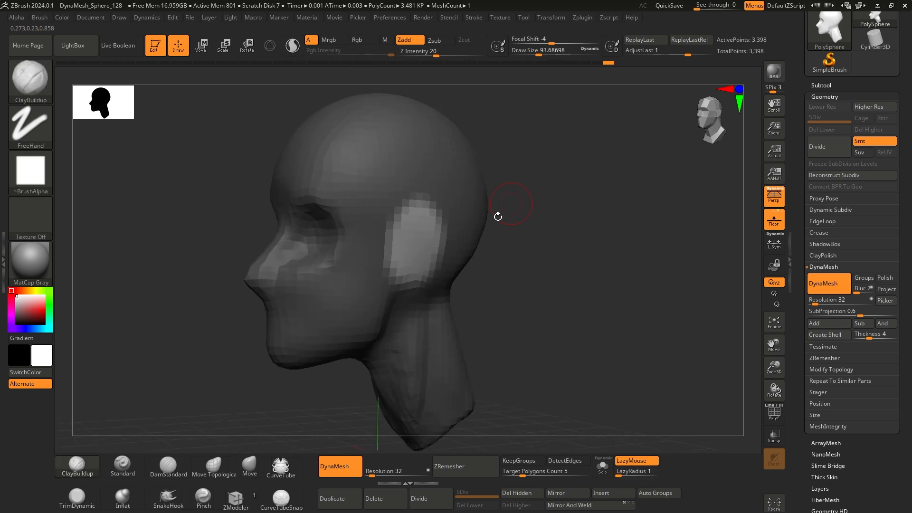
{"action": "left_click_drag", "start_coordinate": [563, 211], "coordinate": [549, 225]}
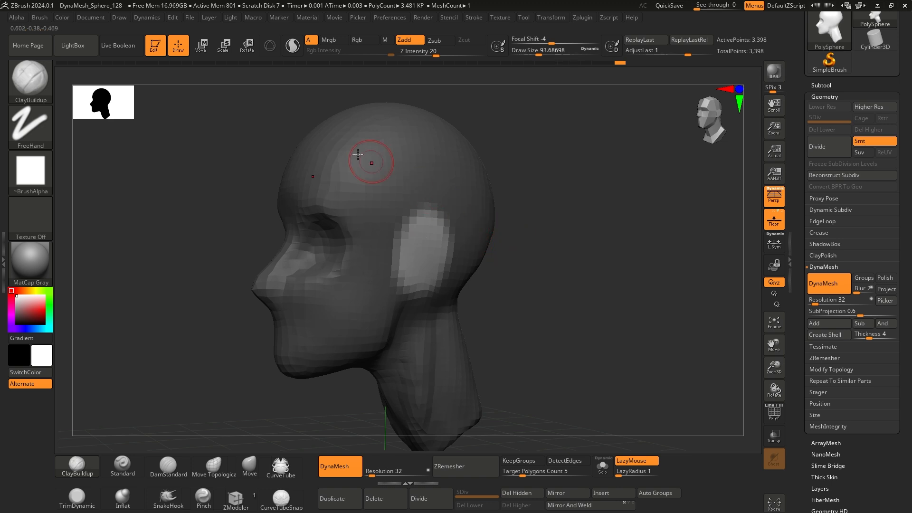
{"action": "left_click_drag", "start_coordinate": [214, 200], "coordinate": [233, 200], "text": "shift"}
{"action": "left_click_drag", "start_coordinate": [589, 259], "coordinate": [563, 273]}
{"action": "right_click_drag", "start_coordinate": [564, 273], "coordinate": [573, 248], "text": "ctrl"}
{"action": "left_click_drag", "start_coordinate": [573, 248], "coordinate": [490, 268]}
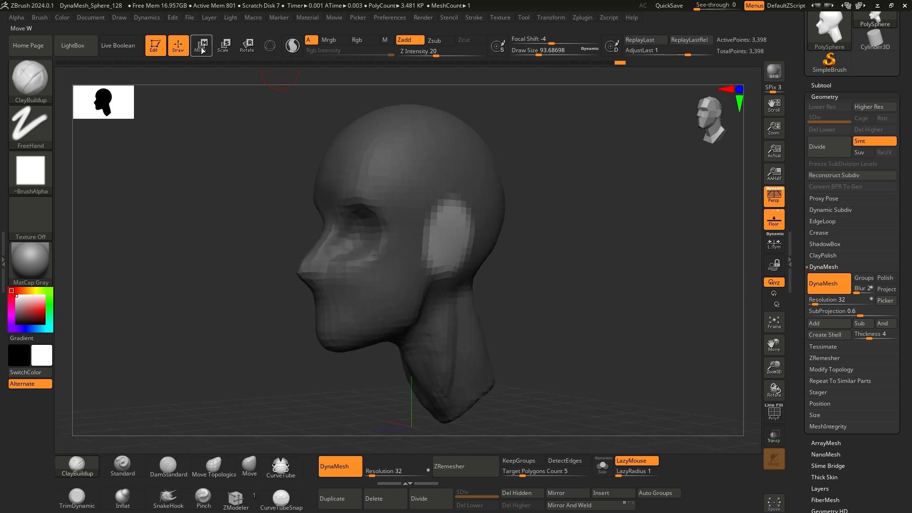
- Enter Move mode and replace the Transpose line with the Gizmo 3D, viewing the head from the front
{"action": "left_click", "coordinate": [203, 52]}
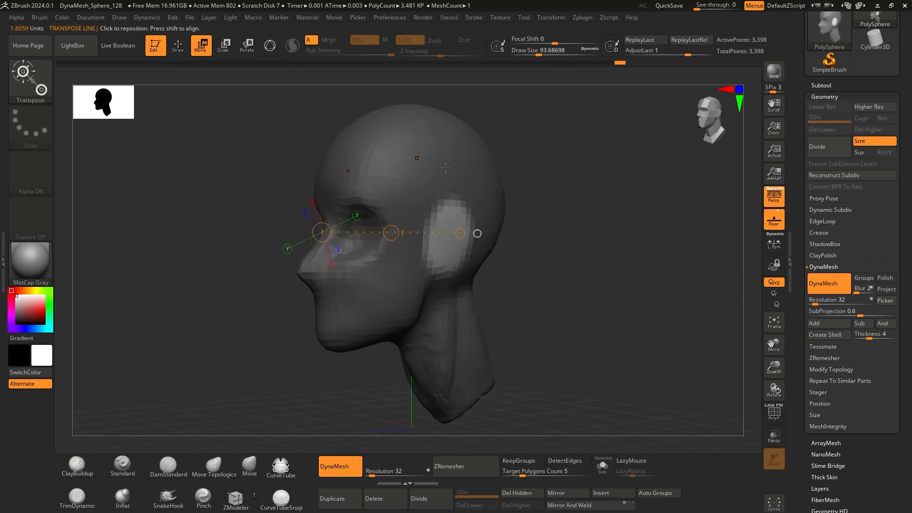
{"action": "left_click_drag", "start_coordinate": [568, 217], "coordinate": [546, 232]}
{"action": "mouse_move", "coordinate": [402, 225]}
{"action": "left_mouse_down"}
{"action": "mouse_move", "coordinate": [418, 229]}
{"action": "mouse_move", "coordinate": [399, 225]}
{"action": "left_mouse_up"}
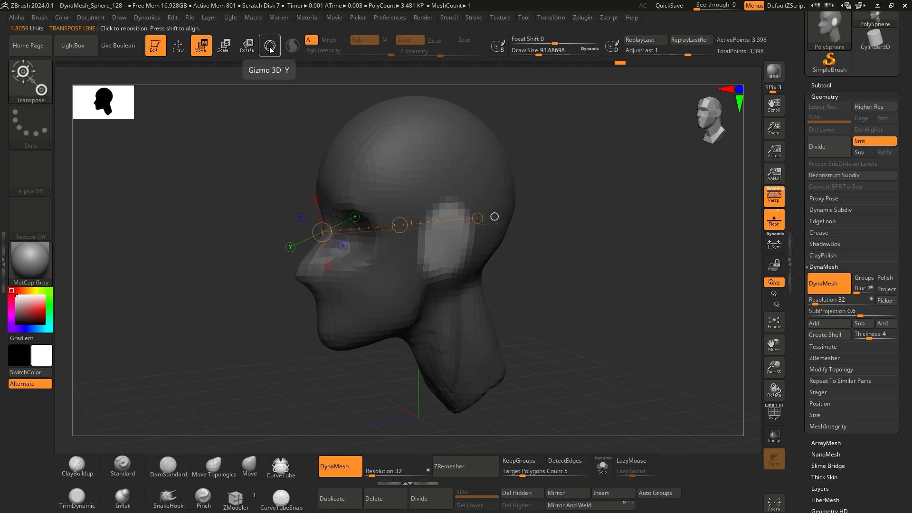
{"action": "left_click", "coordinate": [269, 46]}
{"action": "left_click_drag", "start_coordinate": [612, 247], "coordinate": [516, 247]}
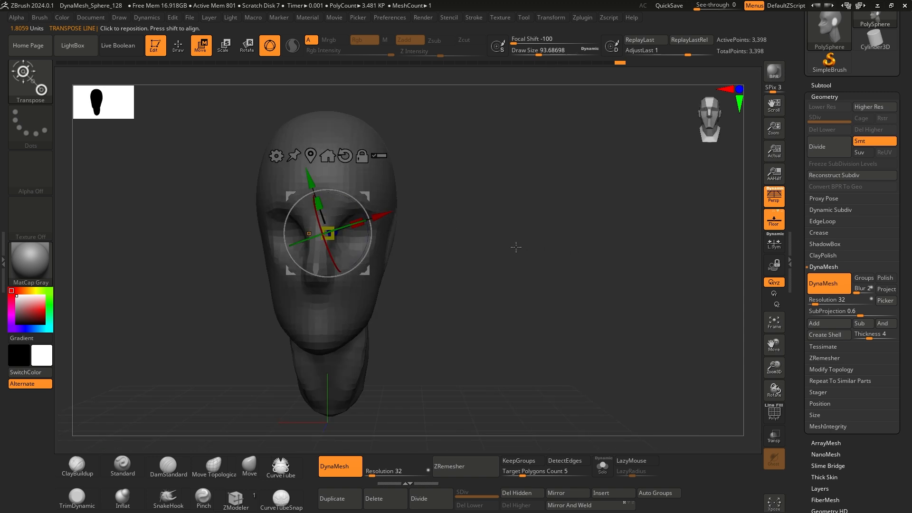
{"action": "left_click_drag", "start_coordinate": [459, 246], "coordinate": [526, 267], "text": "alt"}
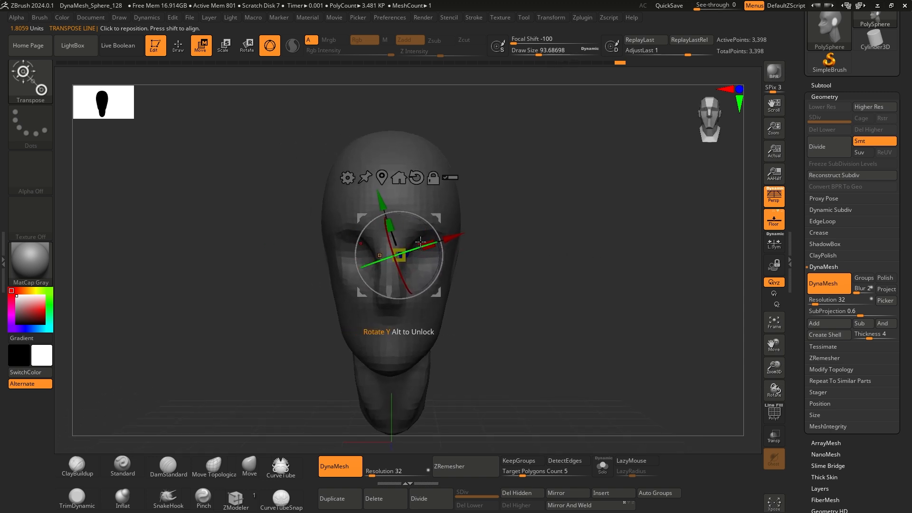
- Reset the gizmo's orientation and centre it on the unmasked ear area
{"action": "left_click_drag", "start_coordinate": [505, 212], "coordinate": [498, 202], "text": "alt"}
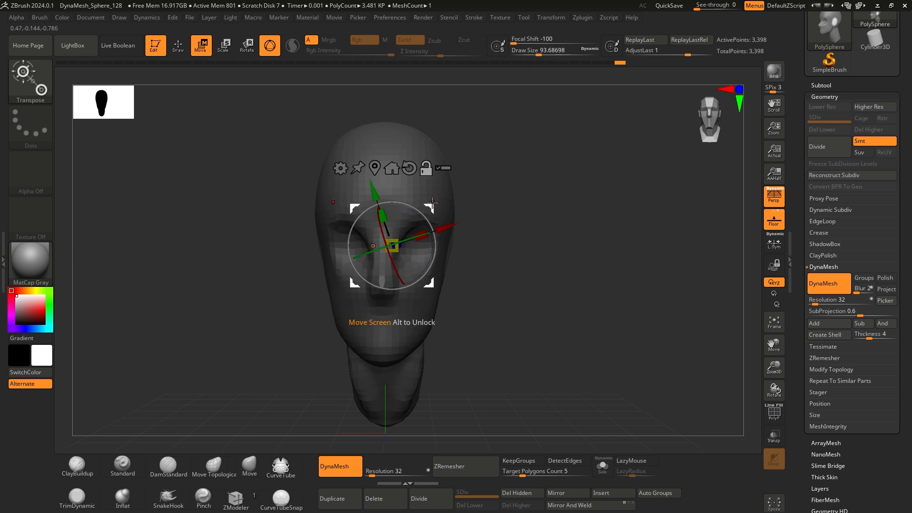
{"action": "mouse_move", "coordinate": [430, 208]}
{"action": "left_mouse_down"}
{"action": "mouse_move", "coordinate": [451, 206]}
{"action": "mouse_move", "coordinate": [442, 209]}
{"action": "left_mouse_up"}
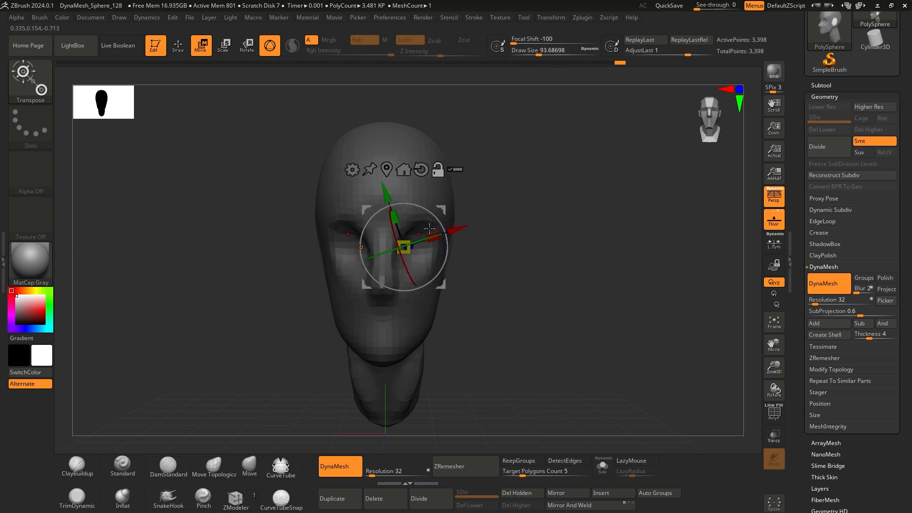
{"action": "left_click", "coordinate": [422, 170]}
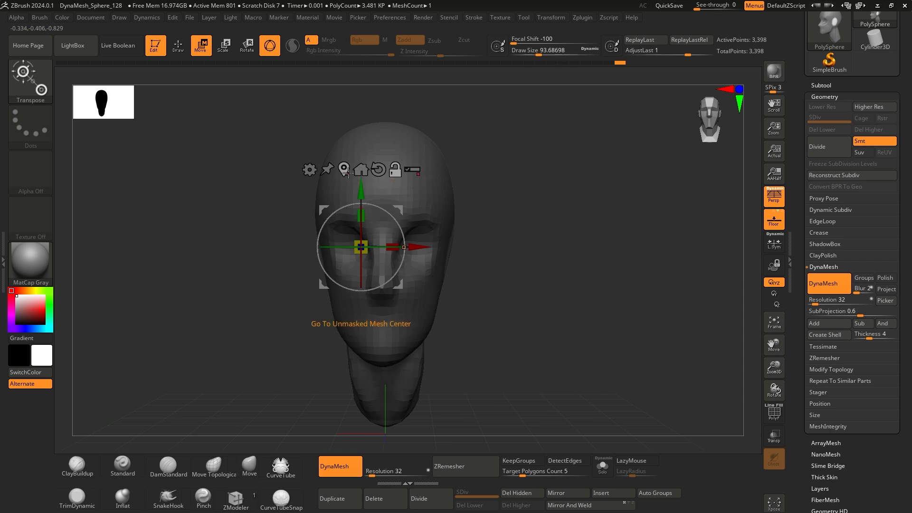
{"action": "left_click_drag", "start_coordinate": [343, 168], "coordinate": [304, 176]}
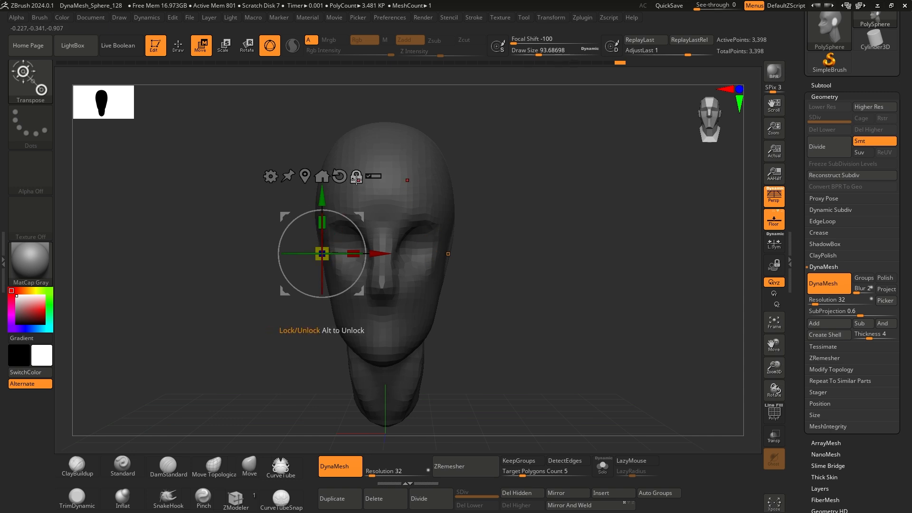
- Pull the unmasked ear areas outward from both sides of the head along the gizmo's X axis
{"action": "right_click_drag", "start_coordinate": [222, 306], "coordinate": [272, 317], "text": "alt"}
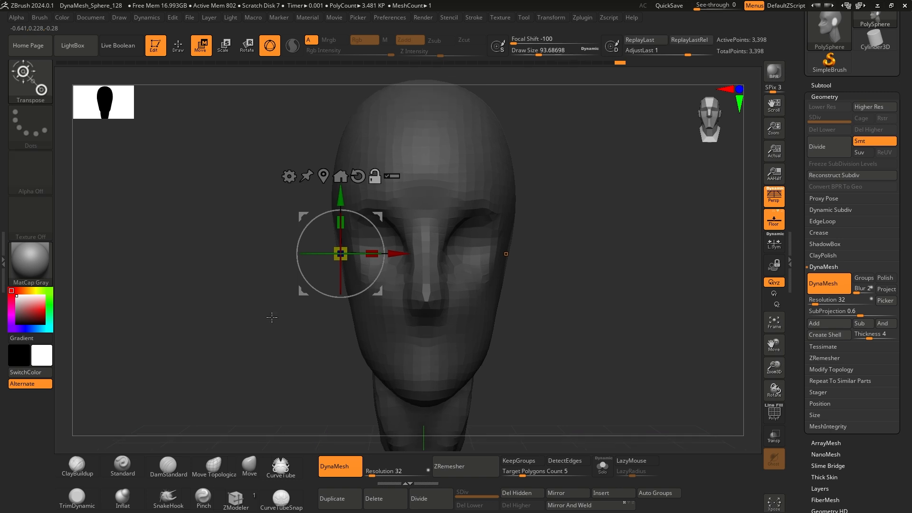
{"action": "left_click_drag", "start_coordinate": [397, 253], "coordinate": [379, 256]}
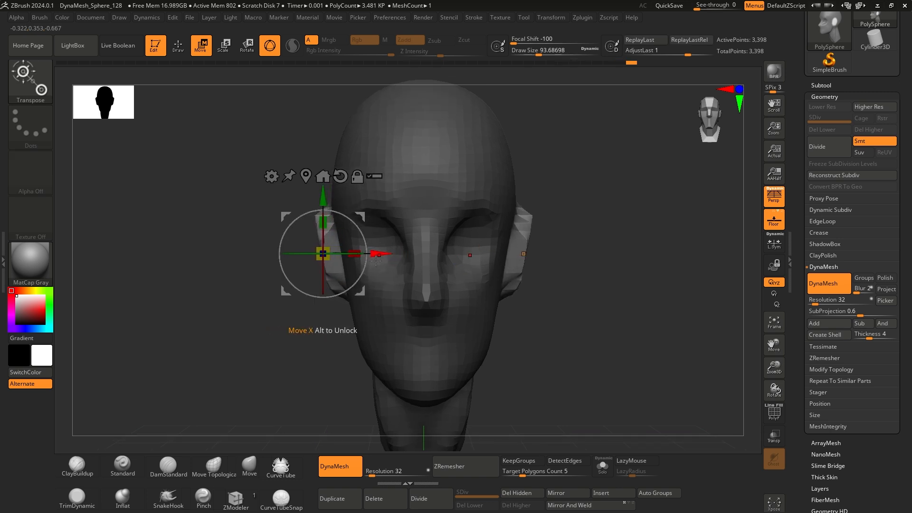
- Switch the gizmo back and forth between the two symmetrical ears, finishing on the ear at the face's left side
{"action": "left_click", "coordinate": [523, 254]}
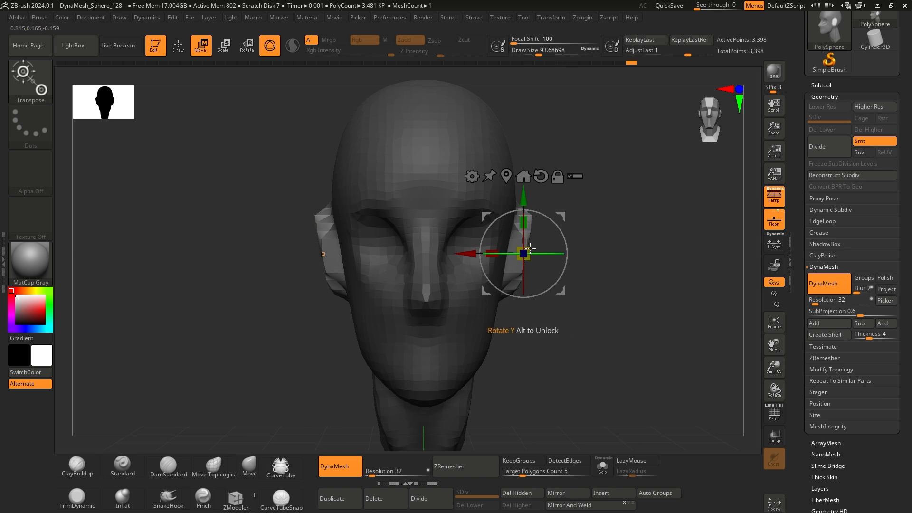
{"action": "left_click_drag", "start_coordinate": [629, 256], "coordinate": [590, 244], "text": "alt"}
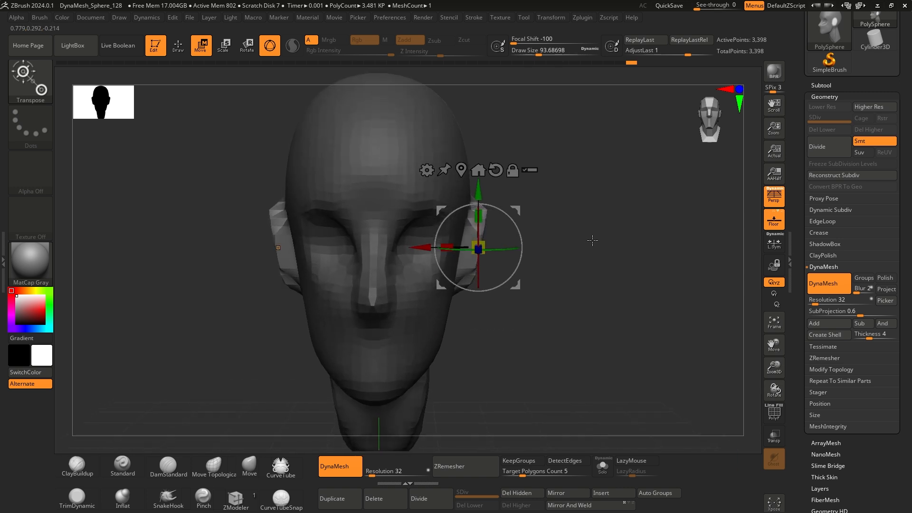
{"action": "left_click", "coordinate": [276, 246]}
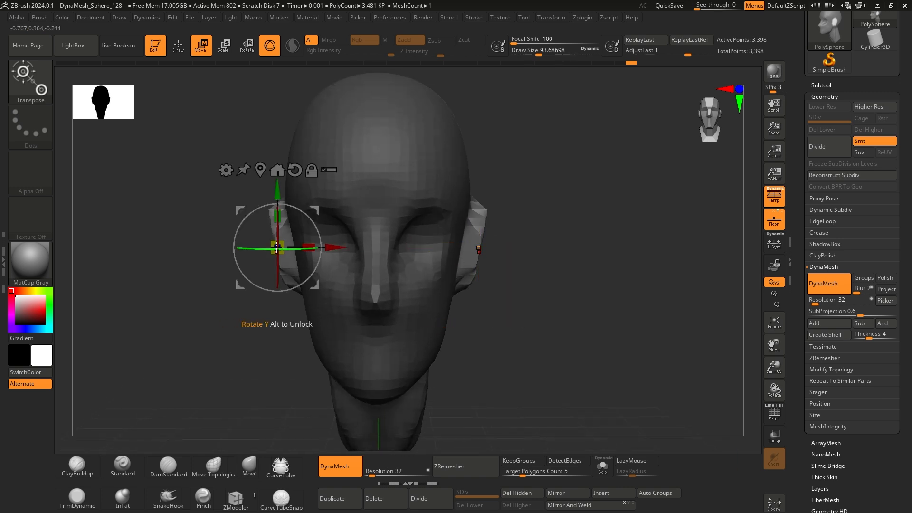
{"action": "left_click", "coordinate": [478, 248]}
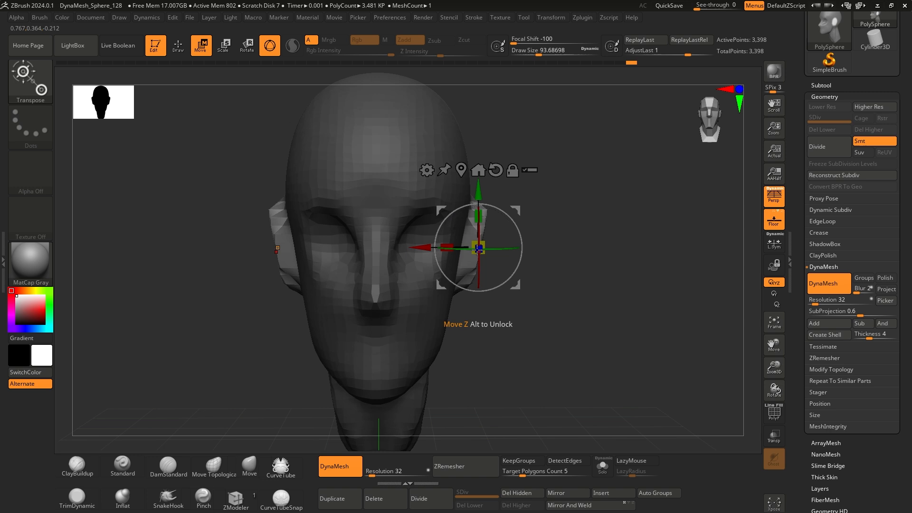
{"action": "left_click", "coordinate": [276, 247]}
{"action": "left_click", "coordinate": [478, 248]}
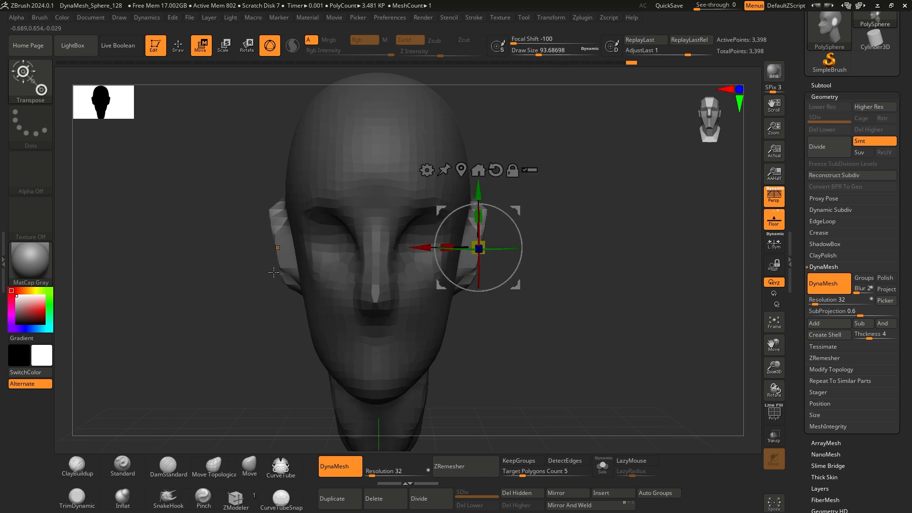
{"action": "left_click", "coordinate": [277, 247]}
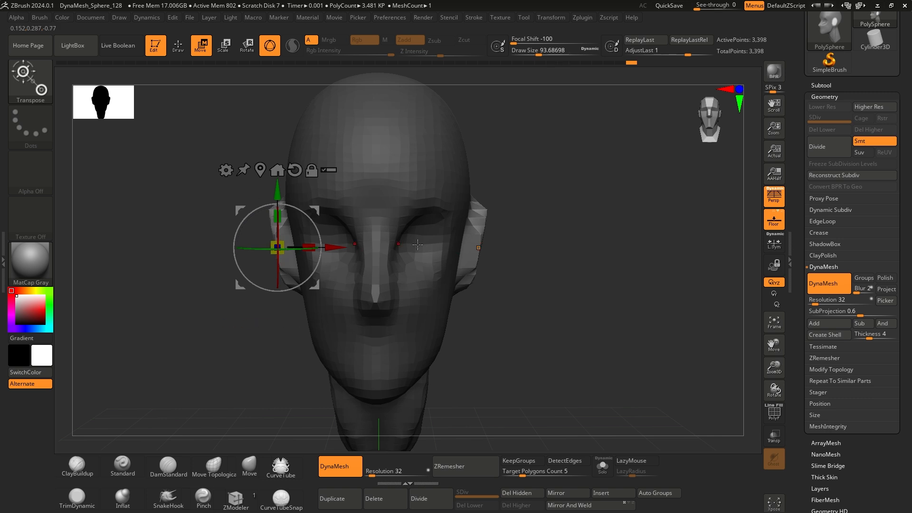
{"action": "left_click", "coordinate": [479, 247]}
- Tilt the ears backward in side view and rotate them in top view so their back edges flare from the head
{"action": "left_click_drag", "start_coordinate": [607, 246], "coordinate": [569, 256]}
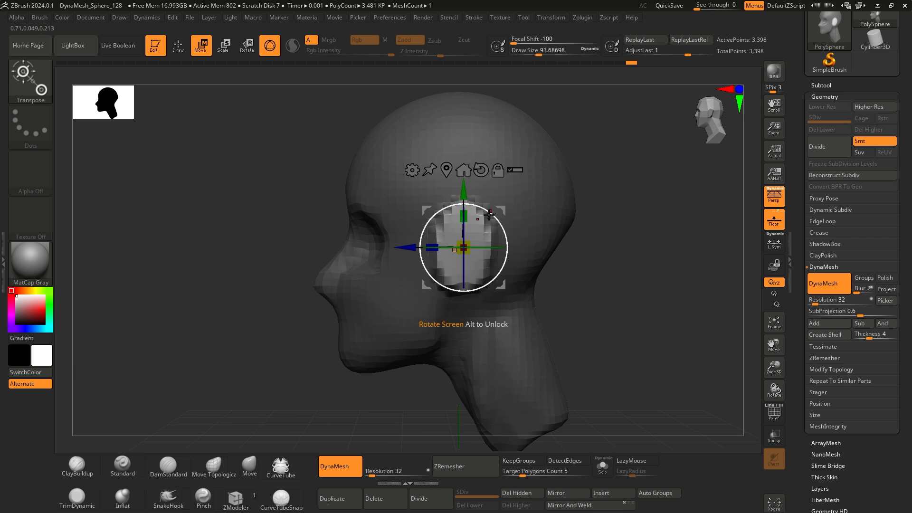
{"action": "left_click_drag", "start_coordinate": [489, 214], "coordinate": [502, 207]}
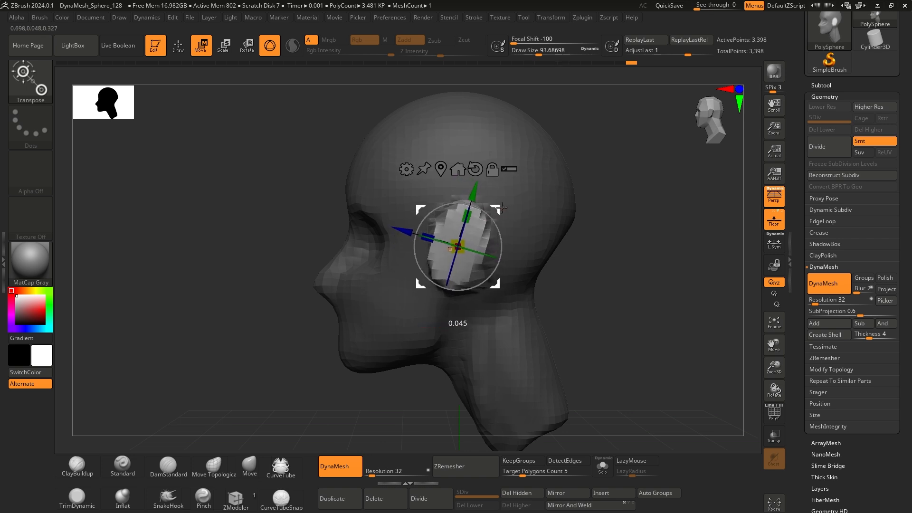
{"action": "left_click_drag", "start_coordinate": [568, 228], "coordinate": [563, 313]}
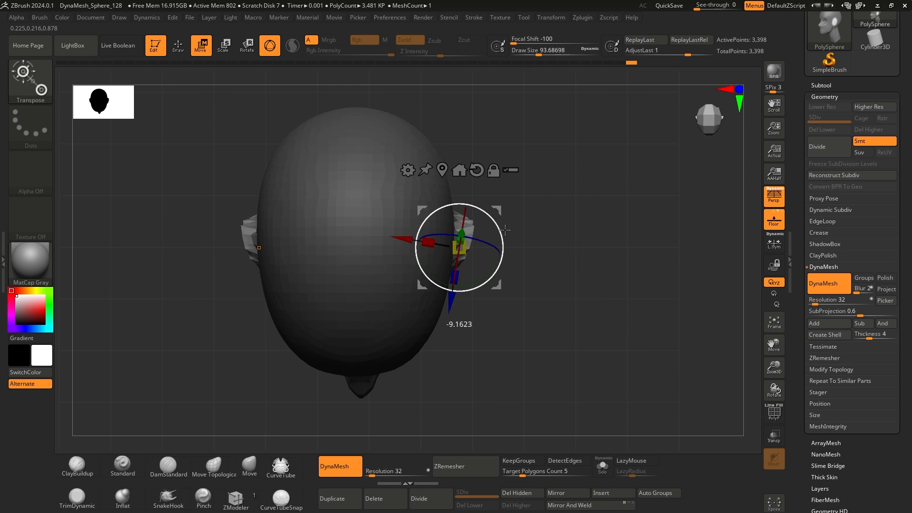
{"action": "left_click_drag", "start_coordinate": [504, 229], "coordinate": [501, 215]}
- Fine-tune the ears' angle from the front and their backward tilt from the side with the gizmo
{"action": "left_click_drag", "start_coordinate": [541, 311], "coordinate": [543, 219]}
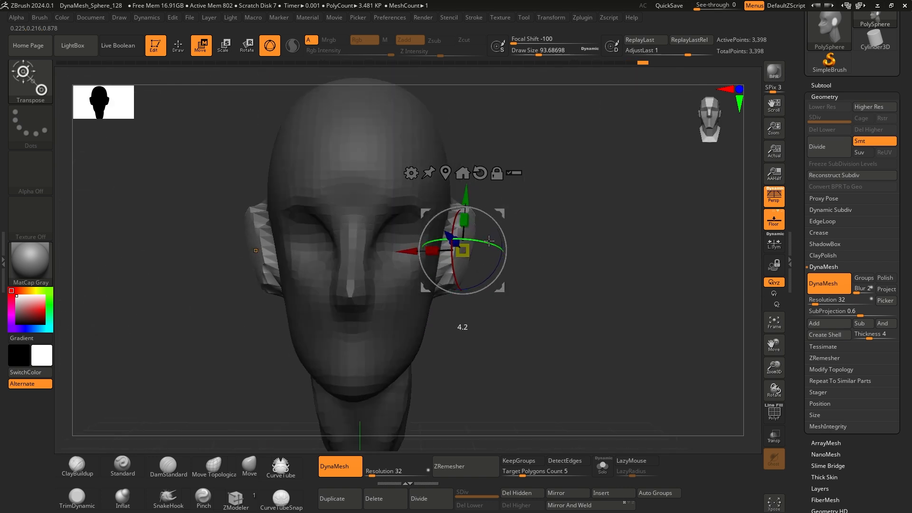
{"action": "left_click_drag", "start_coordinate": [495, 284], "coordinate": [490, 284]}
{"action": "left_click_drag", "start_coordinate": [579, 317], "coordinate": [503, 294]}
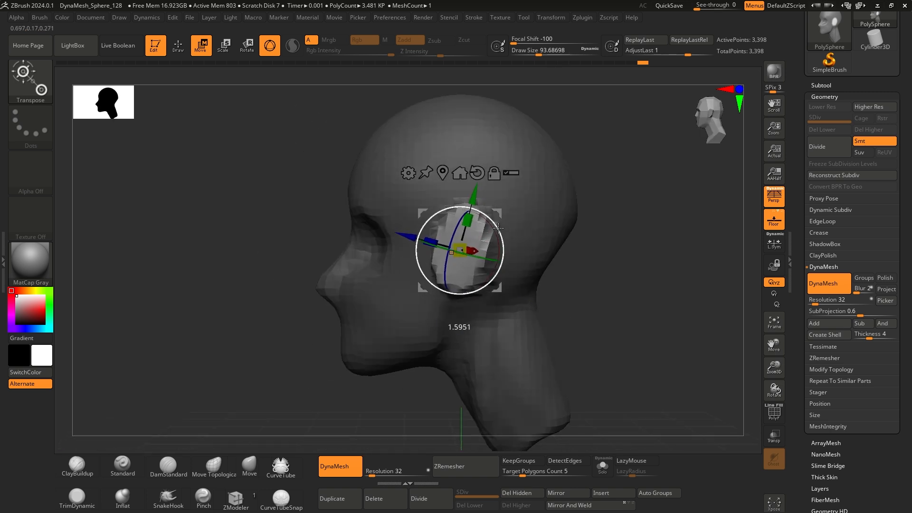
{"action": "left_click_drag", "start_coordinate": [498, 228], "coordinate": [467, 223]}
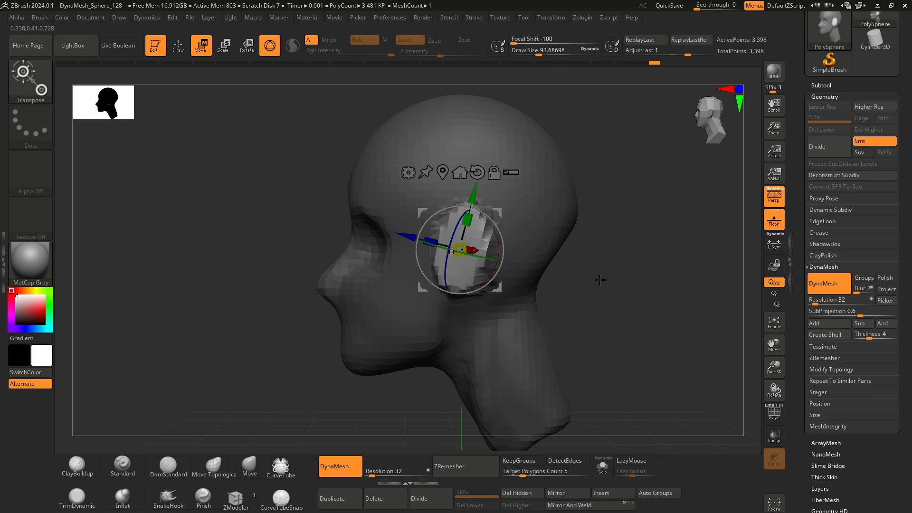
{"action": "left_click_drag", "start_coordinate": [598, 279], "coordinate": [636, 281]}
{"action": "left_click_drag", "start_coordinate": [579, 271], "coordinate": [547, 268]}
- Return to Draw mode, clear the mask and remesh the head with DynaMesh
{"action": "left_click", "coordinate": [177, 46]}
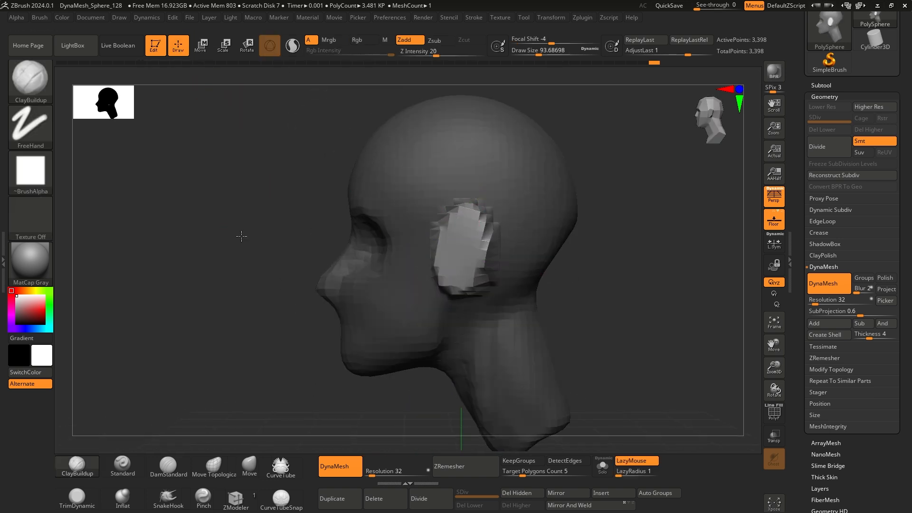
{"action": "left_click_drag", "start_coordinate": [610, 295], "coordinate": [579, 291], "text": "alt"}
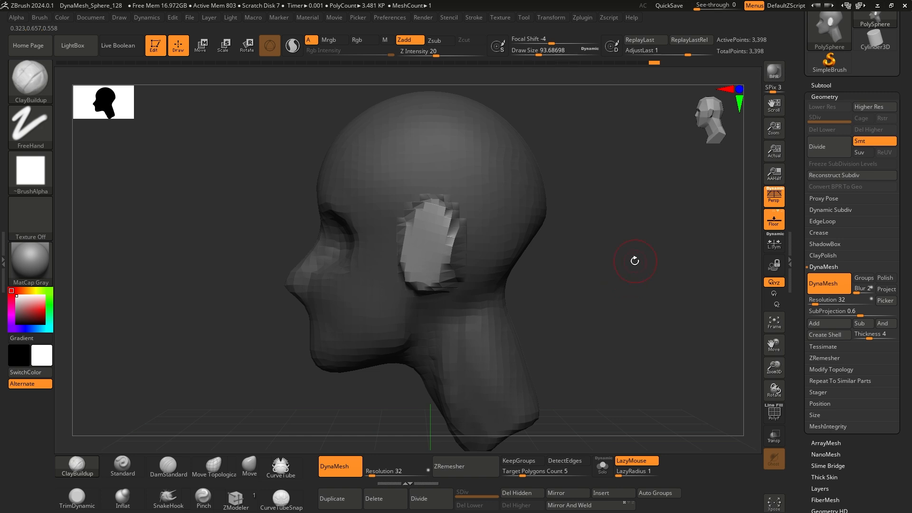
{"action": "mouse_move", "coordinate": [615, 197]}
{"action": "left_mouse_down", "text": "ctrl"}
{"action": "mouse_move", "coordinate": [665, 354]}
{"action": "mouse_move", "coordinate": [631, 270]}
{"action": "left_mouse_up", "text": "ctrl"}
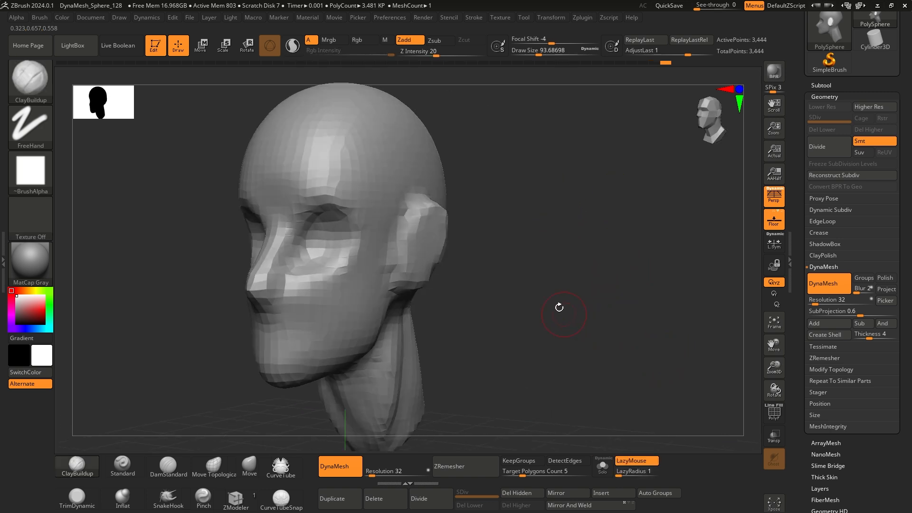
- Carve a crease around the back edges of the ears where they meet the skull with the DamStandard brush
{"action": "left_click_drag", "start_coordinate": [559, 308], "coordinate": [563, 285]}
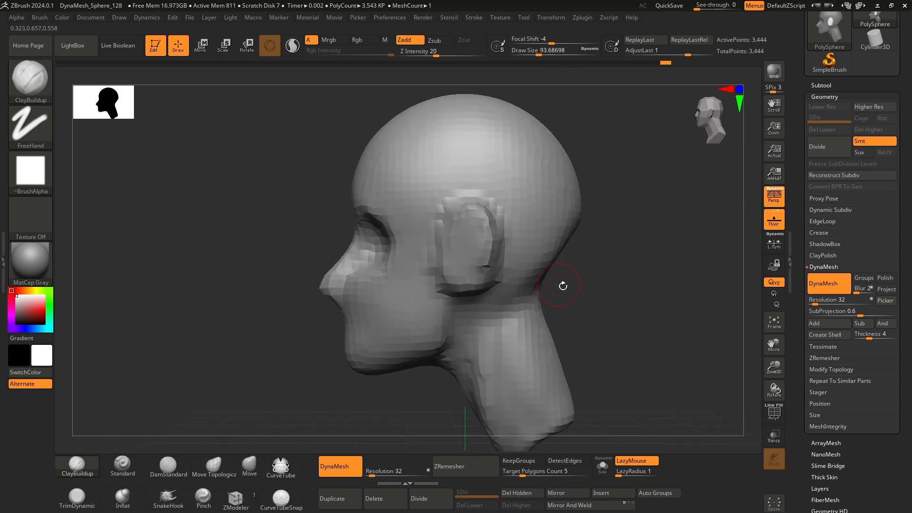
{"action": "left_click_drag", "start_coordinate": [605, 321], "coordinate": [703, 266], "text": "alt"}
{"action": "left_click_drag", "start_coordinate": [703, 266], "coordinate": [651, 288], "text": "alt"}
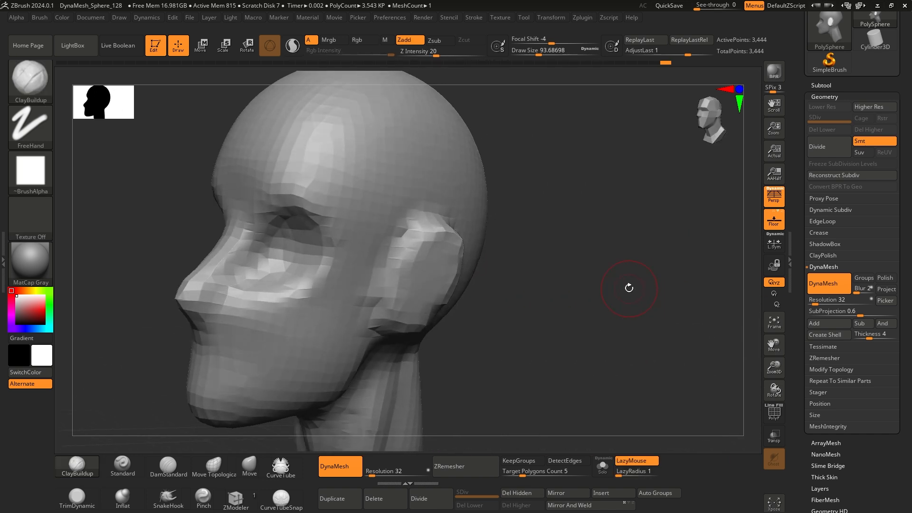
{"action": "left_click_drag", "start_coordinate": [529, 271], "coordinate": [210, 410]}
{"action": "left_click", "coordinate": [177, 467]}
{"action": "left_click_drag", "start_coordinate": [643, 277], "coordinate": [582, 309]}
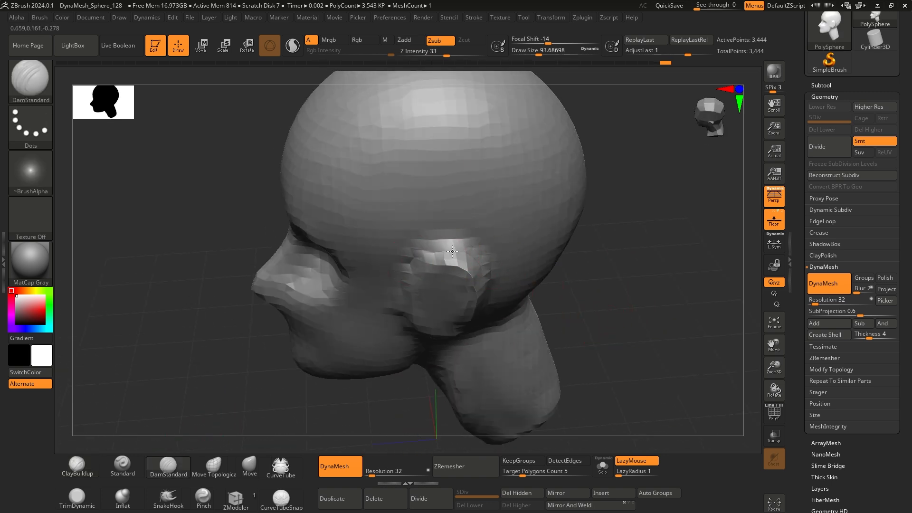
{"action": "mouse_move", "coordinate": [452, 251]}
{"action": "left_mouse_down"}
{"action": "mouse_move", "coordinate": [400, 266]}
{"action": "mouse_move", "coordinate": [467, 265]}
{"action": "left_mouse_up"}
{"action": "left_click_drag", "start_coordinate": [626, 280], "coordinate": [579, 289]}
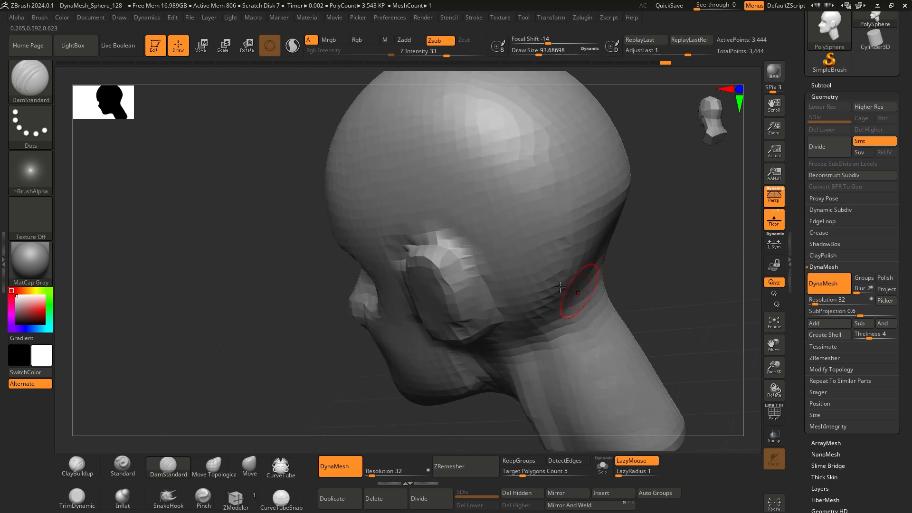
{"action": "left_click_drag", "start_coordinate": [332, 297], "coordinate": [304, 297]}
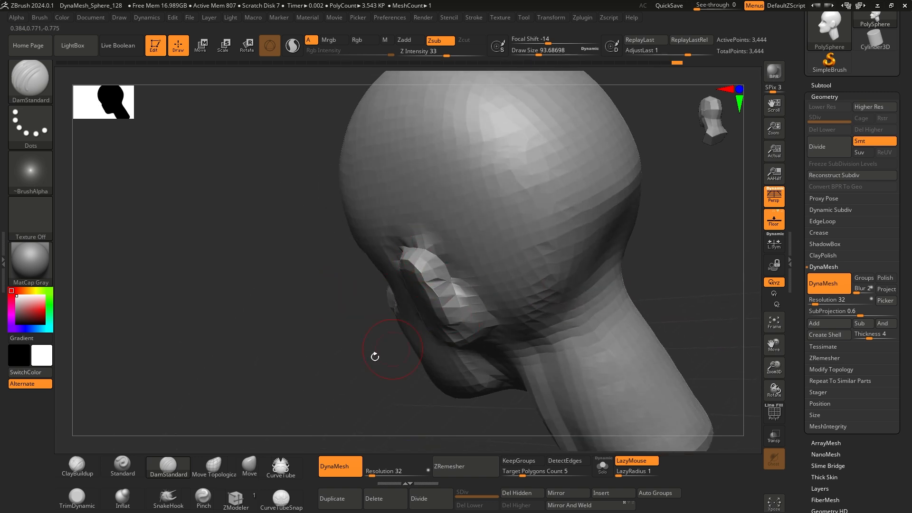
{"action": "left_click_drag", "start_coordinate": [375, 357], "coordinate": [477, 323]}
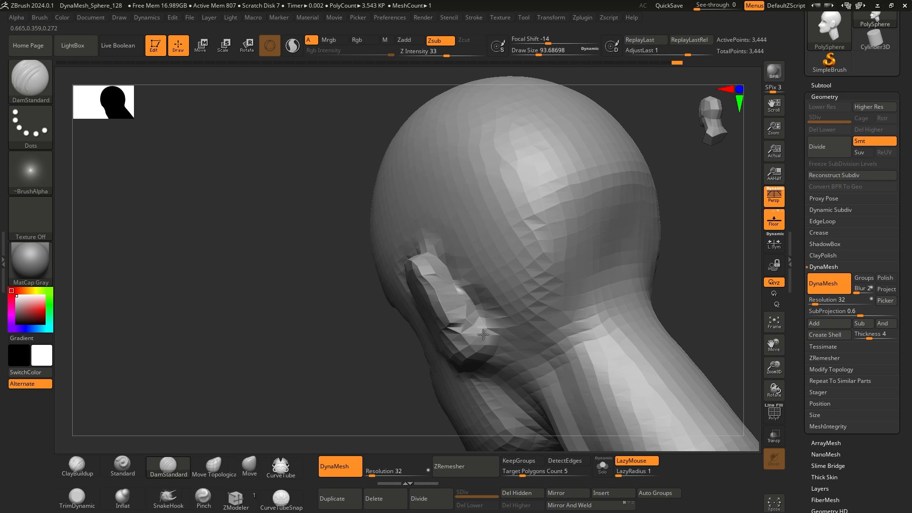
{"action": "left_click_drag", "start_coordinate": [473, 289], "coordinate": [429, 220]}
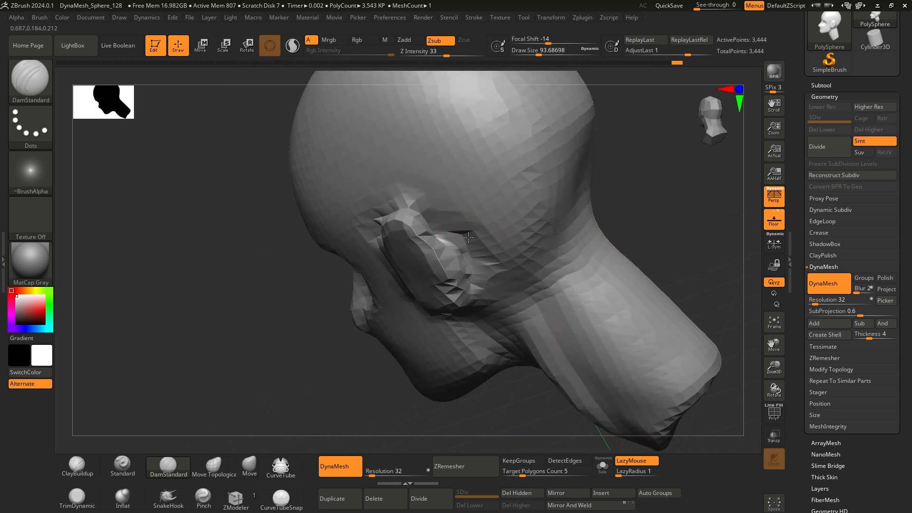
- Remesh the head with DynaMesh after carving behind the ears
{"action": "mouse_move", "coordinate": [665, 188]}
{"action": "left_mouse_down", "text": "ctrl"}
{"action": "mouse_move", "coordinate": [682, 213]}
{"action": "mouse_move", "coordinate": [664, 222]}
{"action": "mouse_move", "coordinate": [704, 195]}
{"action": "mouse_move", "coordinate": [613, 266]}
{"action": "mouse_move", "coordinate": [624, 289]}
{"action": "mouse_move", "coordinate": [608, 310]}
{"action": "mouse_move", "coordinate": [578, 301]}
{"action": "mouse_move", "coordinate": [583, 262]}
{"action": "left_mouse_up", "text": "ctrl"}
{"action": "mouse_move", "coordinate": [582, 263]}
{"action": "right_mouse_down", "text": "ctrl"}
{"action": "mouse_move", "coordinate": [594, 277]}
{"action": "mouse_move", "coordinate": [599, 265]}
{"action": "right_mouse_up", "text": "ctrl"}
{"action": "left_click_drag", "start_coordinate": [599, 265], "coordinate": [587, 326]}
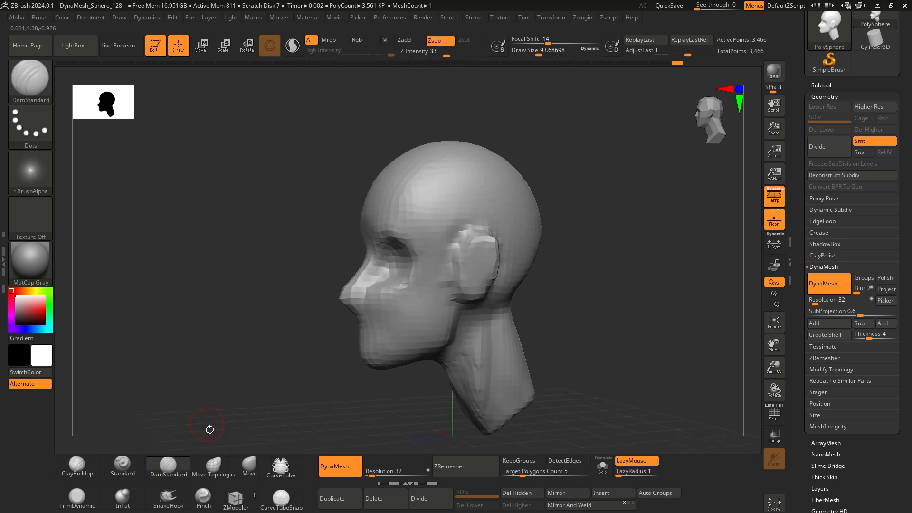
- Choose the TrimDynamic brush and set its draw size to about 239 and its focal shift to -20
{"action": "left_click", "coordinate": [80, 506]}
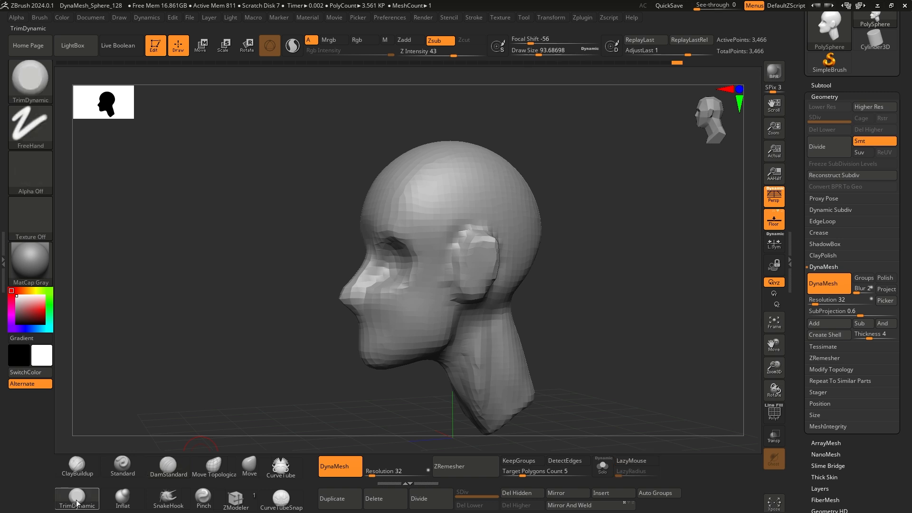
{"action": "key", "text": "space"}
{"action": "left_click_drag", "start_coordinate": [391, 291], "coordinate": [423, 291]}
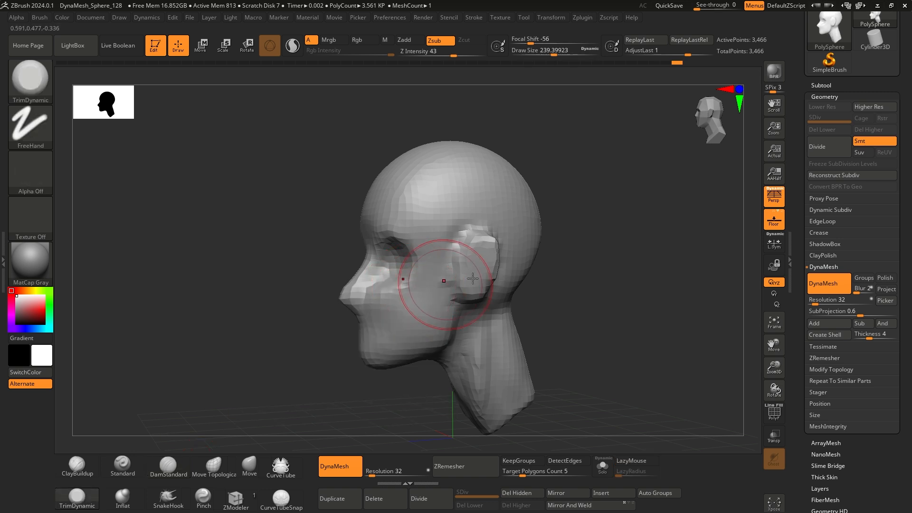
{"action": "mouse_move", "coordinate": [613, 239]}
{"action": "left_mouse_down"}
{"action": "mouse_move", "coordinate": [580, 270]}
{"action": "mouse_move", "coordinate": [602, 264]}
{"action": "left_mouse_up"}
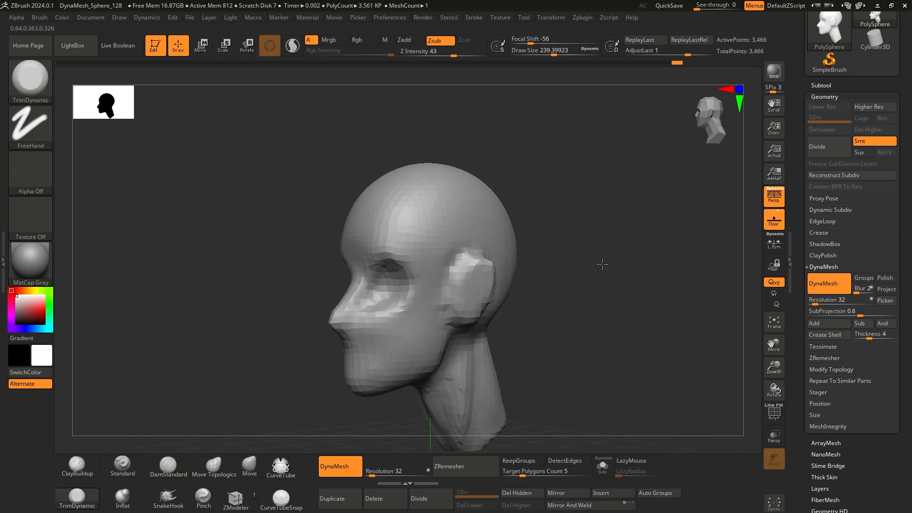
{"action": "key", "text": "space"}
{"action": "left_click", "coordinate": [397, 348]}
{"action": "left_click_drag", "start_coordinate": [397, 348], "coordinate": [413, 348]}
- Flatten both sides of the skull above the ears, from the temple toward the back, with TrimDynamic
{"action": "left_click_drag", "start_coordinate": [556, 209], "coordinate": [456, 233]}
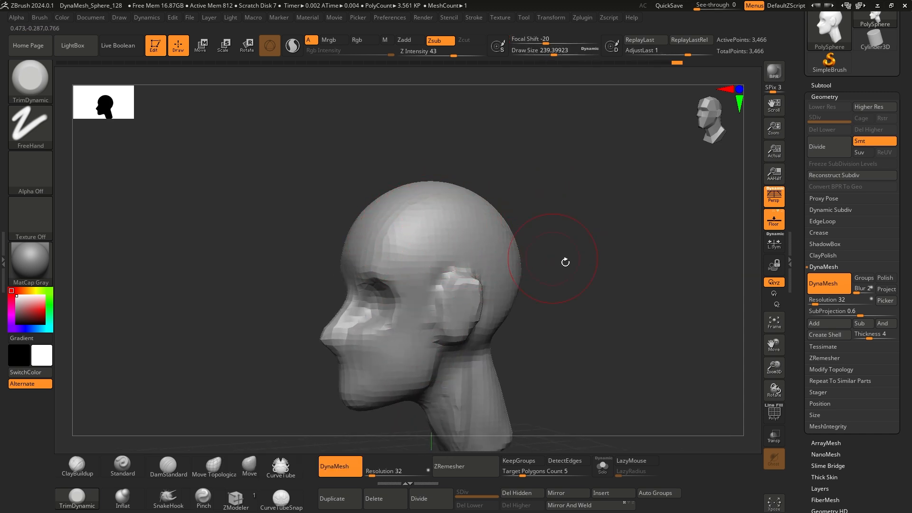
{"action": "mouse_move", "coordinate": [564, 260]}
{"action": "left_mouse_down"}
{"action": "mouse_move", "coordinate": [576, 234]}
{"action": "mouse_move", "coordinate": [558, 209]}
{"action": "left_mouse_up"}
{"action": "left_click_drag", "start_coordinate": [576, 240], "coordinate": [565, 225]}
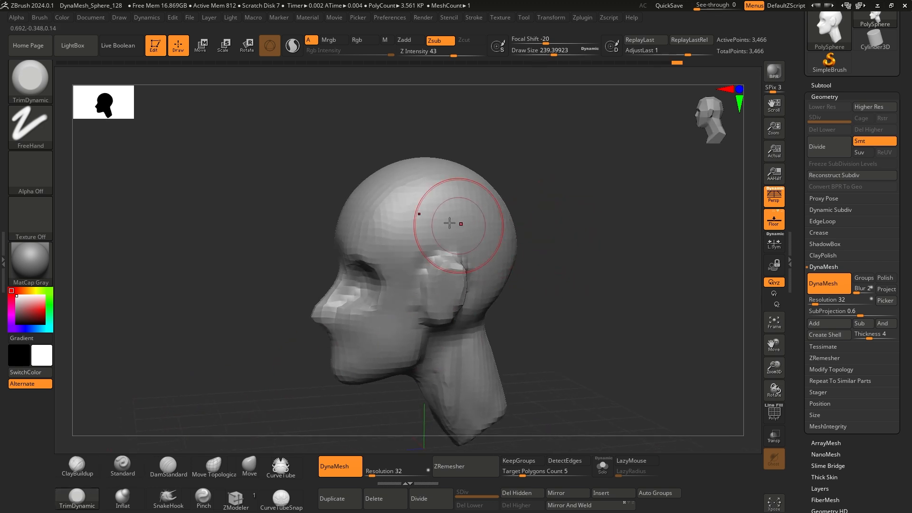
{"action": "left_click_drag", "start_coordinate": [396, 220], "coordinate": [403, 229]}
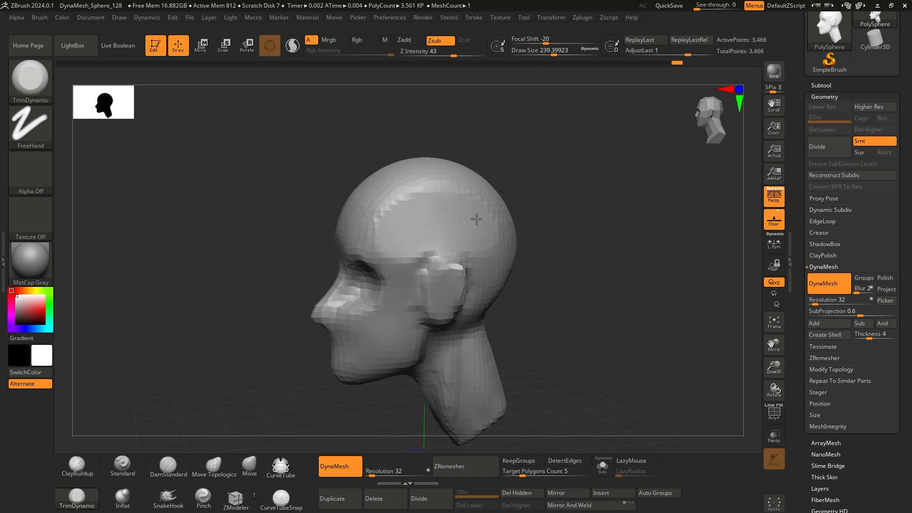
{"action": "left_click_drag", "start_coordinate": [413, 213], "coordinate": [456, 226]}
{"action": "left_click_drag", "start_coordinate": [542, 238], "coordinate": [565, 241]}
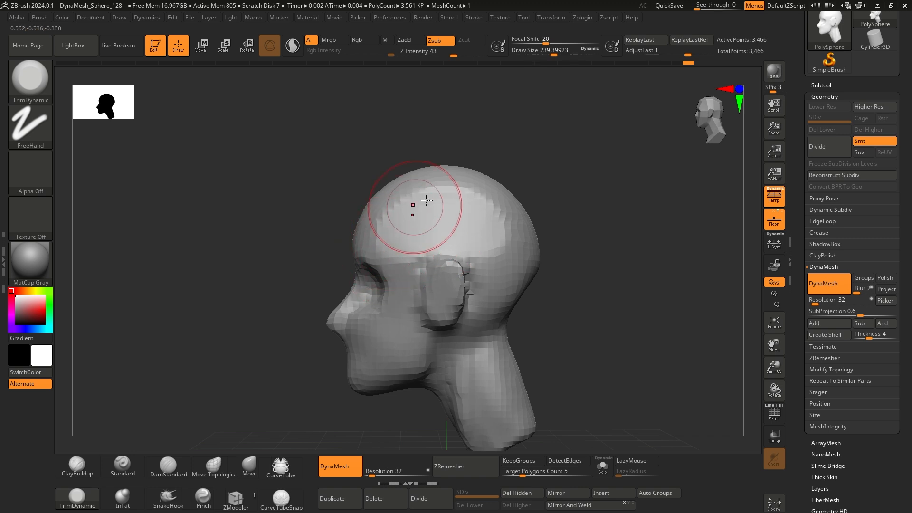
{"action": "right_click_drag", "start_coordinate": [521, 216], "coordinate": [511, 225]}
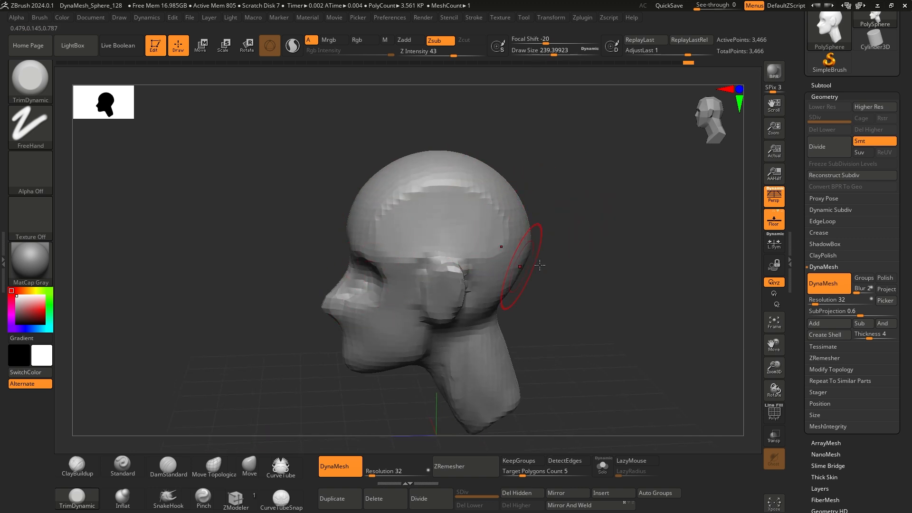
{"action": "mouse_move", "coordinate": [539, 265]}
{"action": "right_mouse_down"}
{"action": "mouse_move", "coordinate": [633, 252]}
{"action": "mouse_move", "coordinate": [585, 268]}
{"action": "mouse_move", "coordinate": [548, 255]}
{"action": "right_mouse_up"}
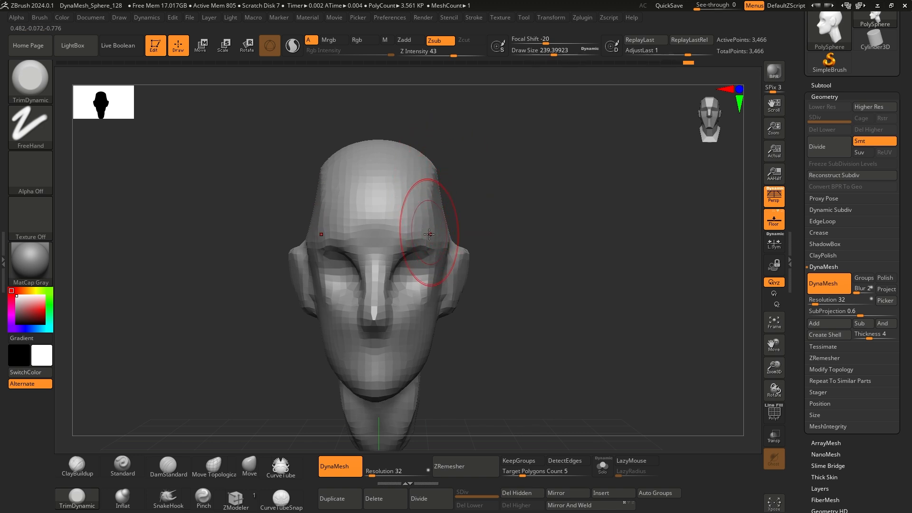
{"action": "right_click_drag", "start_coordinate": [456, 182], "coordinate": [457, 157], "text": "alt"}
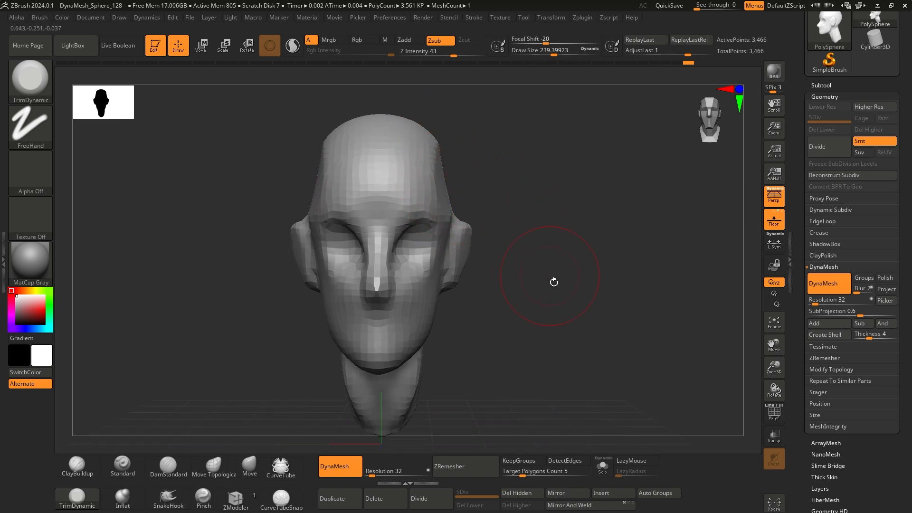
{"action": "right_click_drag", "start_coordinate": [554, 282], "coordinate": [577, 278]}
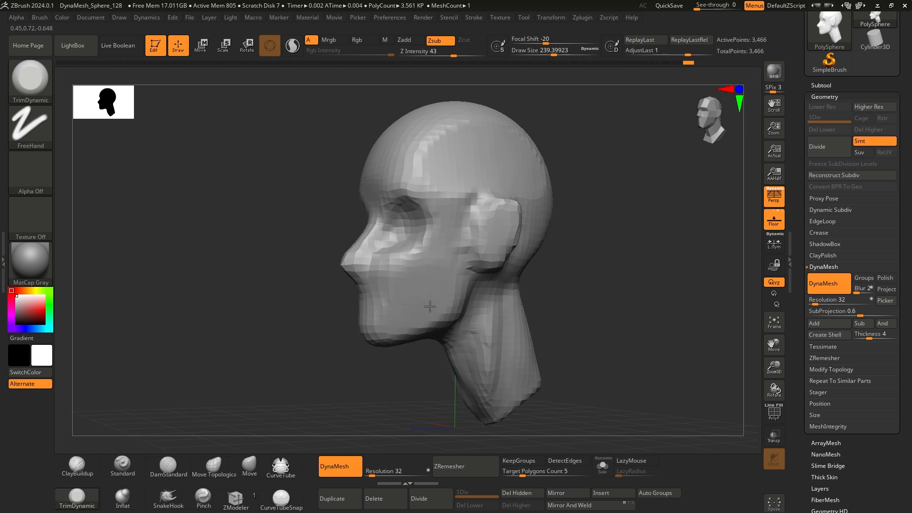
- Flatten the sides of the face across the cheeks and jaw with TrimDynamic
{"action": "left_click_drag", "start_coordinate": [405, 304], "coordinate": [367, 379]}
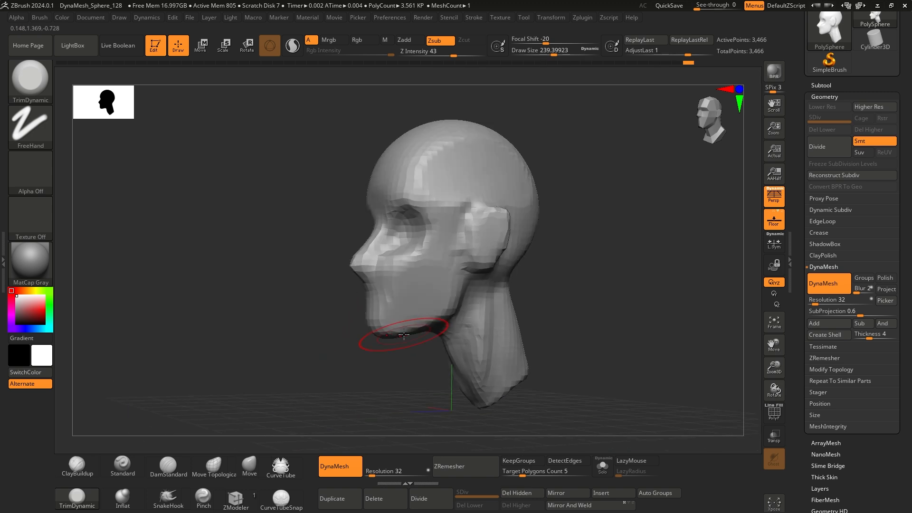
{"action": "right_click_drag", "start_coordinate": [350, 328], "coordinate": [291, 336], "text": "ctrl"}
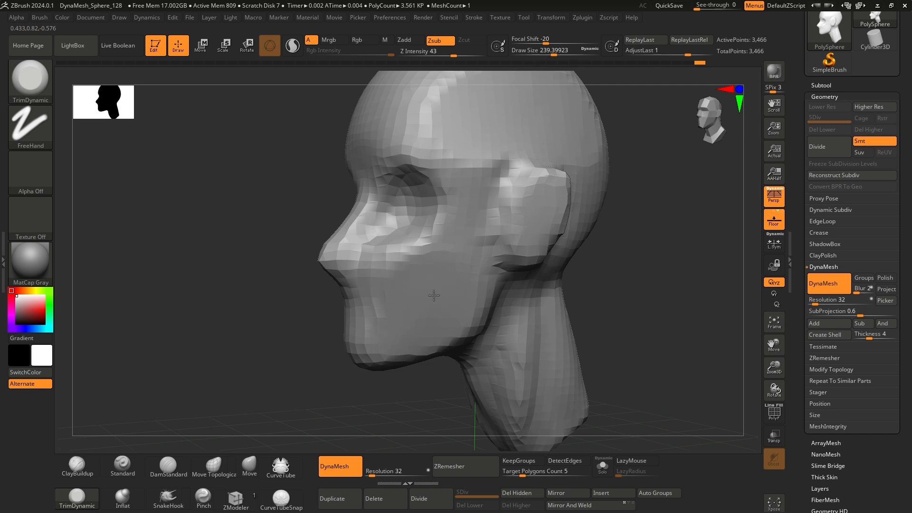
{"action": "right_click_drag", "start_coordinate": [435, 302], "coordinate": [551, 284]}
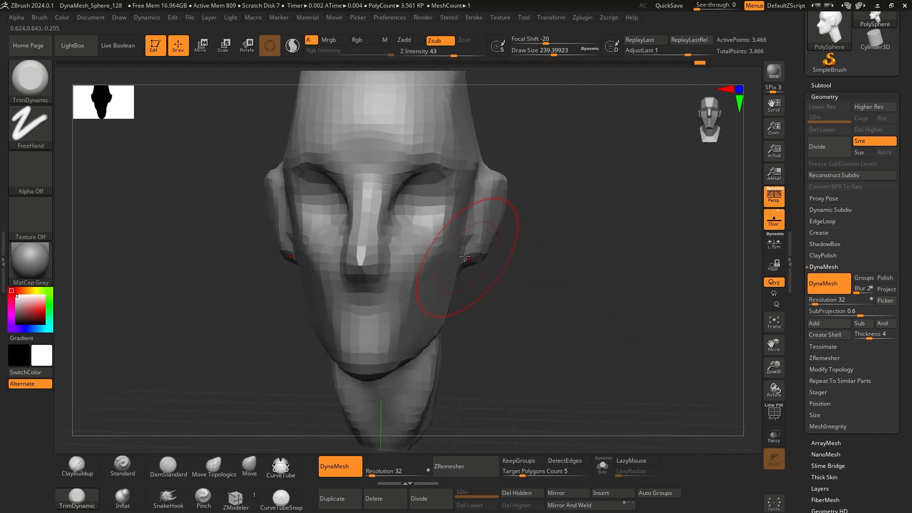
{"action": "mouse_move", "coordinate": [539, 324]}
{"action": "right_mouse_down"}
{"action": "mouse_move", "coordinate": [555, 265]}
{"action": "mouse_move", "coordinate": [570, 301]}
{"action": "mouse_move", "coordinate": [632, 308]}
{"action": "mouse_move", "coordinate": [532, 317]}
{"action": "mouse_move", "coordinate": [578, 309]}
{"action": "mouse_move", "coordinate": [543, 299]}
{"action": "mouse_move", "coordinate": [454, 304]}
{"action": "right_mouse_up"}
- Shape the cheeks beside the nose and mouth down to the jaw with ClayBuildup at a draw size of about 124
{"action": "left_click", "coordinate": [79, 467]}
{"action": "key", "text": "space"}
{"action": "left_click_drag", "start_coordinate": [518, 303], "coordinate": [507, 304]}
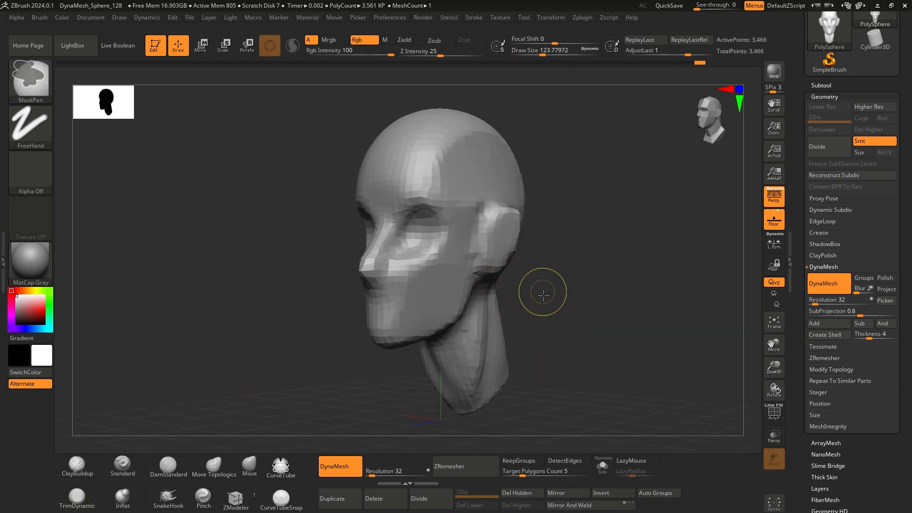
{"action": "mouse_move", "coordinate": [543, 295]}
{"action": "right_mouse_down", "text": "ctrl"}
{"action": "mouse_move", "coordinate": [601, 281]}
{"action": "mouse_move", "coordinate": [608, 298]}
{"action": "mouse_move", "coordinate": [564, 309]}
{"action": "mouse_move", "coordinate": [595, 301]}
{"action": "mouse_move", "coordinate": [604, 309]}
{"action": "mouse_move", "coordinate": [538, 312]}
{"action": "right_mouse_up", "text": "ctrl"}
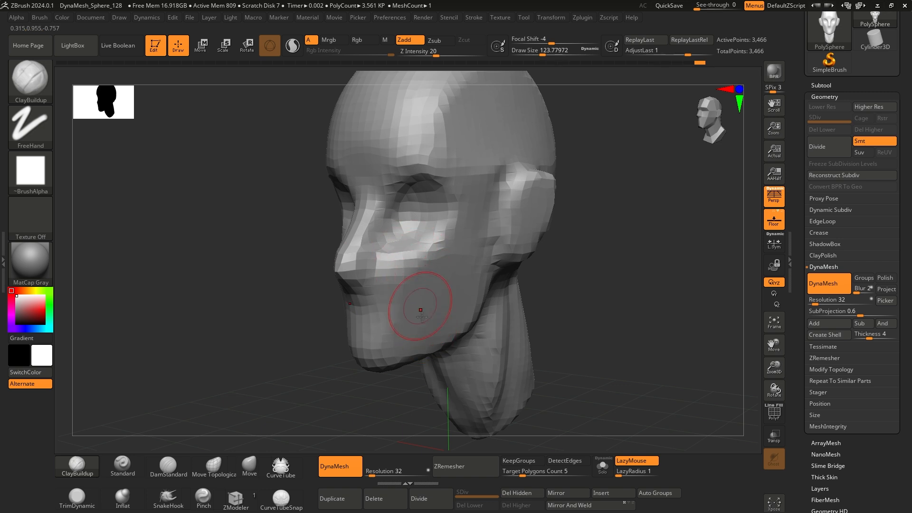
{"action": "right_click_drag", "start_coordinate": [295, 322], "coordinate": [299, 311]}
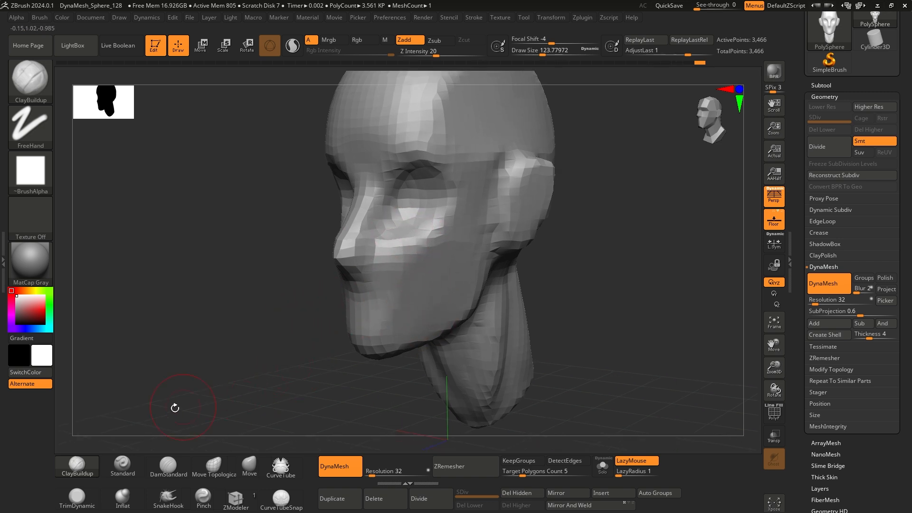
{"action": "mouse_move", "coordinate": [276, 304]}
{"action": "left_mouse_down"}
{"action": "mouse_move", "coordinate": [264, 322]}
{"action": "mouse_move", "coordinate": [304, 327]}
{"action": "left_mouse_up"}
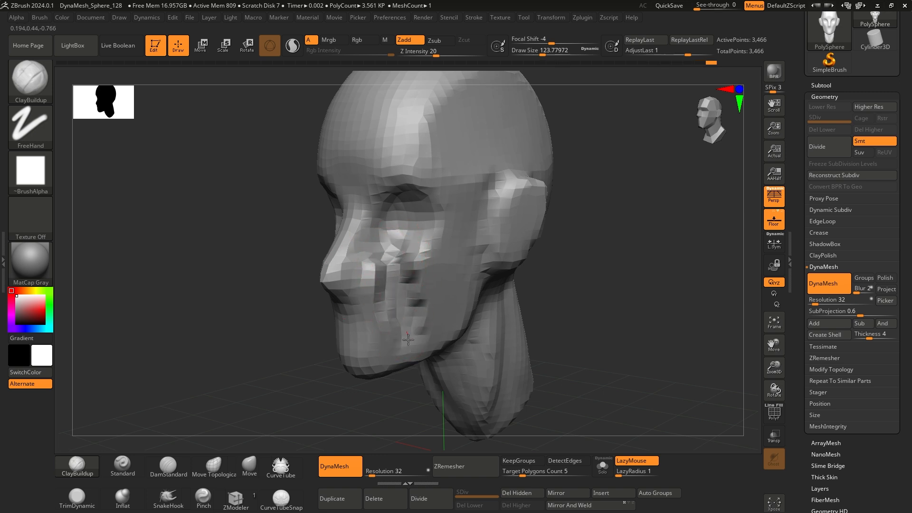
{"action": "left_click_drag", "start_coordinate": [602, 289], "coordinate": [620, 272]}
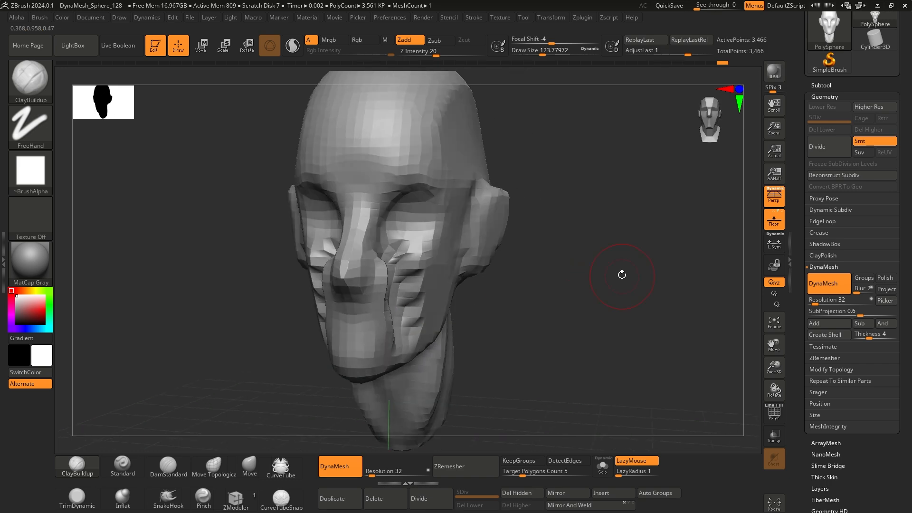
- Remesh the head with DynaMesh and refine the cheek forms between the cheekbones and jaw with ClayBuildup
{"action": "left_click_drag", "start_coordinate": [574, 249], "coordinate": [596, 336], "text": "ctrl"}
{"action": "mouse_move", "coordinate": [599, 300]}
{"action": "left_mouse_down"}
{"action": "mouse_move", "coordinate": [567, 294]}
{"action": "mouse_move", "coordinate": [635, 299]}
{"action": "mouse_move", "coordinate": [561, 304]}
{"action": "mouse_move", "coordinate": [586, 293]}
{"action": "mouse_move", "coordinate": [566, 295]}
{"action": "left_mouse_up"}
{"action": "left_click_drag", "start_coordinate": [248, 341], "coordinate": [271, 344]}
{"action": "mouse_move", "coordinate": [573, 311]}
{"action": "left_mouse_down"}
{"action": "mouse_move", "coordinate": [611, 304]}
{"action": "mouse_move", "coordinate": [575, 313]}
{"action": "left_mouse_up"}
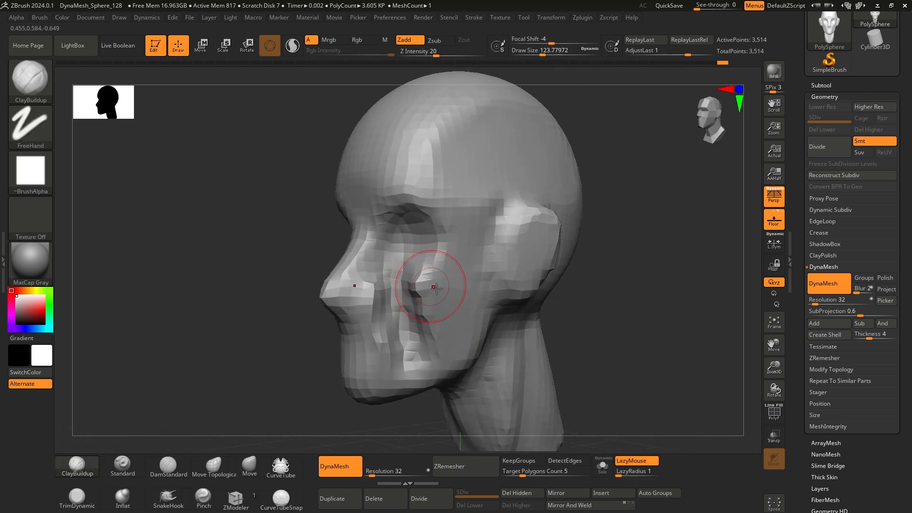
{"action": "right_click_drag", "start_coordinate": [429, 285], "coordinate": [470, 287], "text": "ctrl"}
{"action": "right_click_drag", "start_coordinate": [561, 268], "coordinate": [563, 316]}
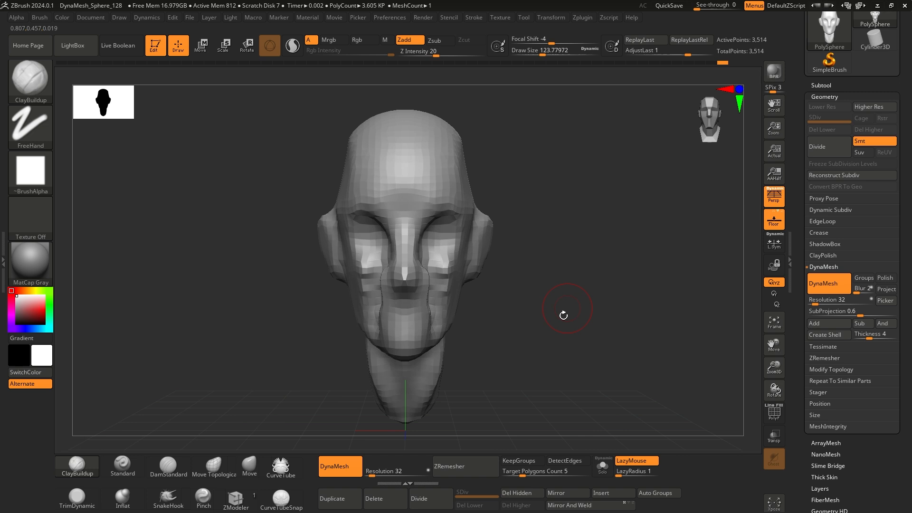
- Set the DynaMesh resolution to 128
{"action": "left_click", "coordinate": [380, 472]}
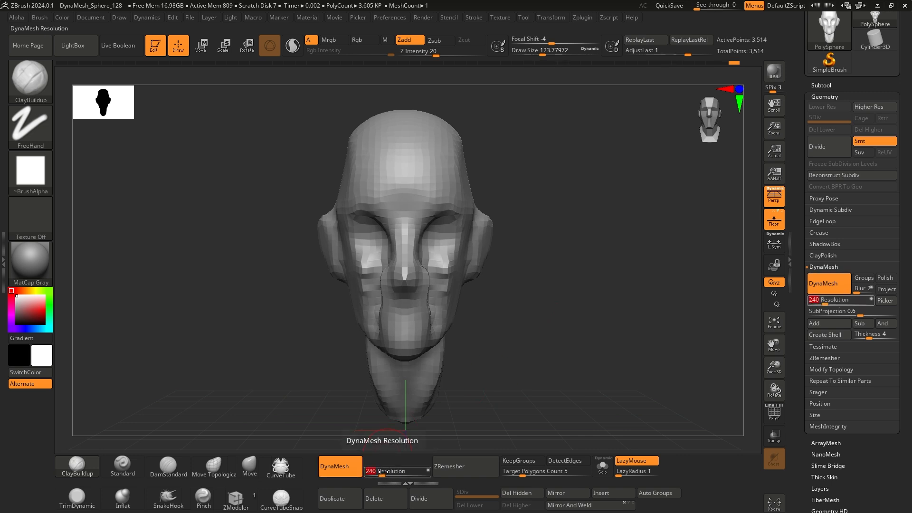
{"action": "left_click_drag", "start_coordinate": [373, 473], "coordinate": [378, 473]}
{"action": "type", "text": "128"}
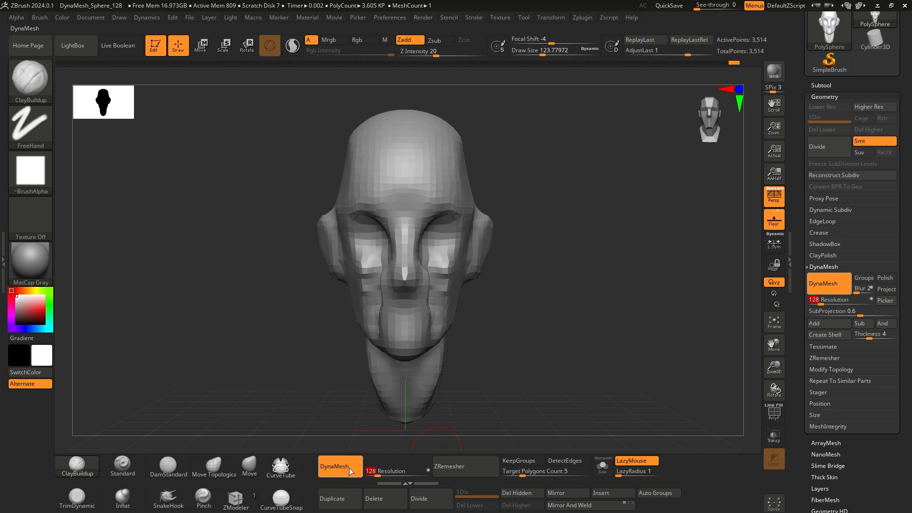
{"action": "left_click_drag", "start_coordinate": [527, 318], "coordinate": [497, 289]}
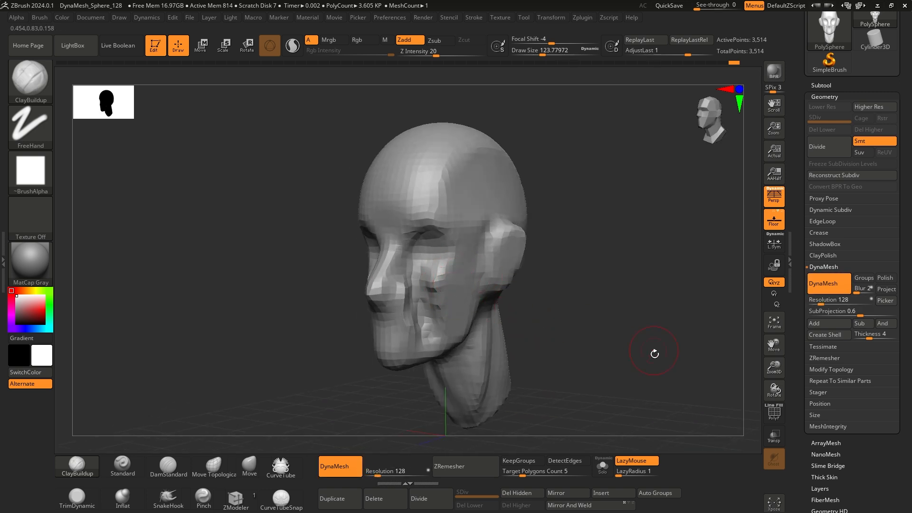
- Turn on the polyframe display and remesh the head with DynaMesh at the new resolution
{"action": "key", "text": "shift+f"}
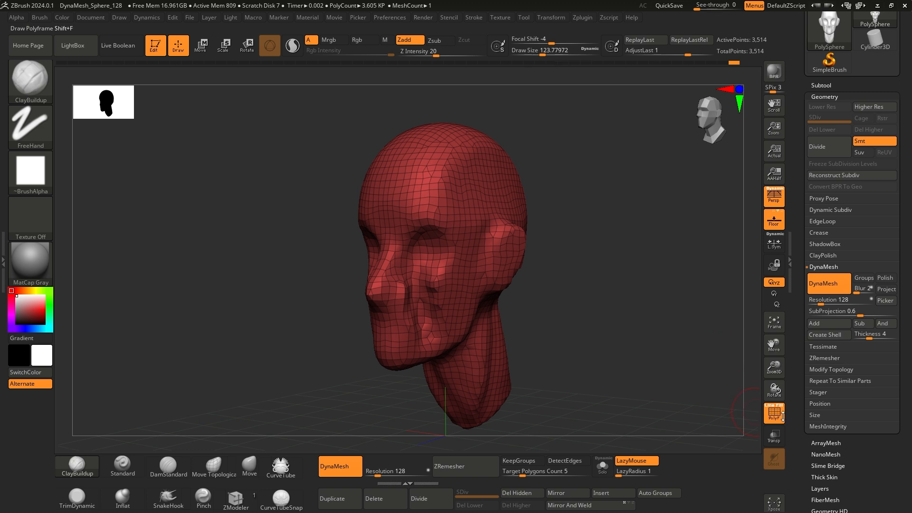
{"action": "left_click_drag", "start_coordinate": [646, 340], "coordinate": [575, 289]}
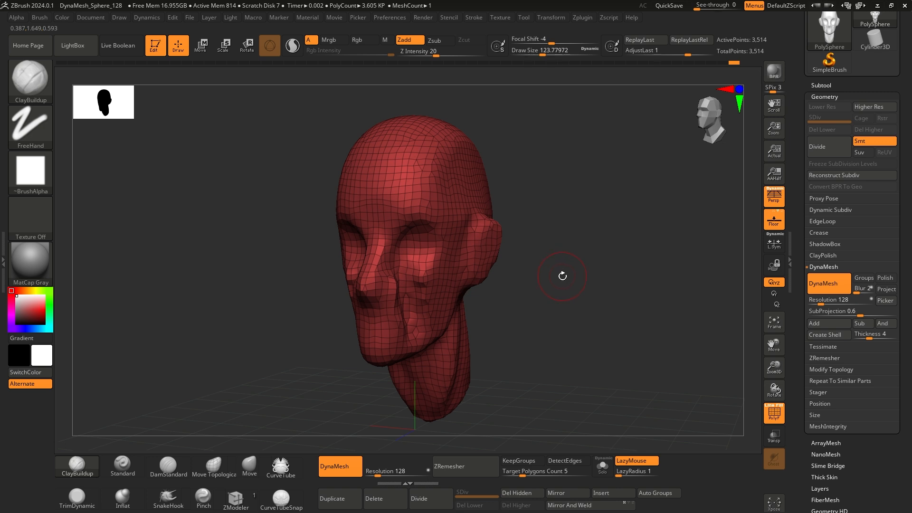
{"action": "mouse_move", "coordinate": [574, 177]}
{"action": "left_mouse_down", "text": "ctrl"}
{"action": "mouse_move", "coordinate": [582, 274]}
{"action": "mouse_move", "coordinate": [615, 331]}
{"action": "left_mouse_up", "text": "ctrl"}
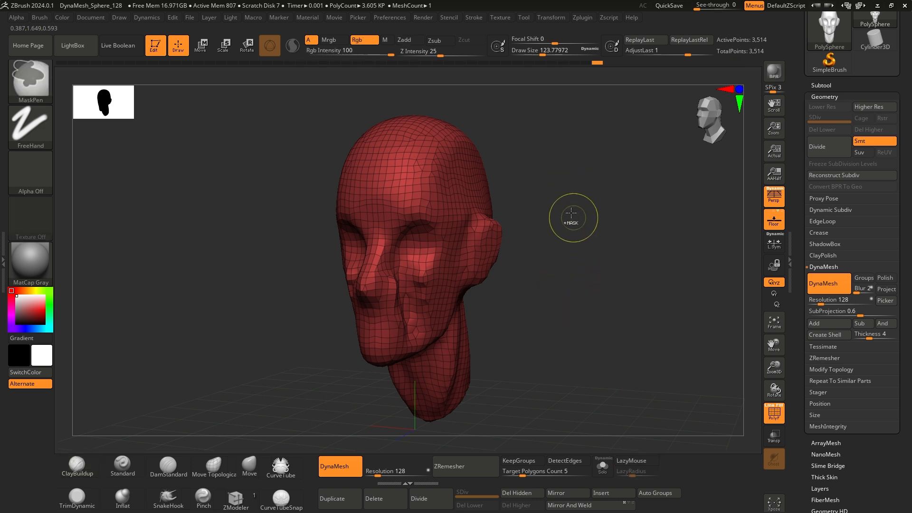
- Adjust the ear's outer edge with the Move brush at a draw size of about 257
{"action": "left_click_drag", "start_coordinate": [574, 205], "coordinate": [606, 359], "text": "ctrl"}
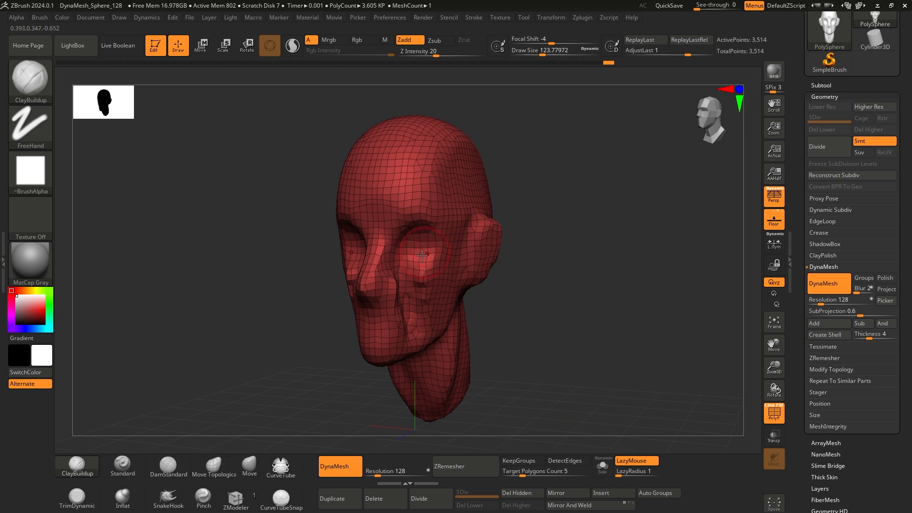
{"action": "key", "text": "space"}
{"action": "left_click", "coordinate": [255, 459]}
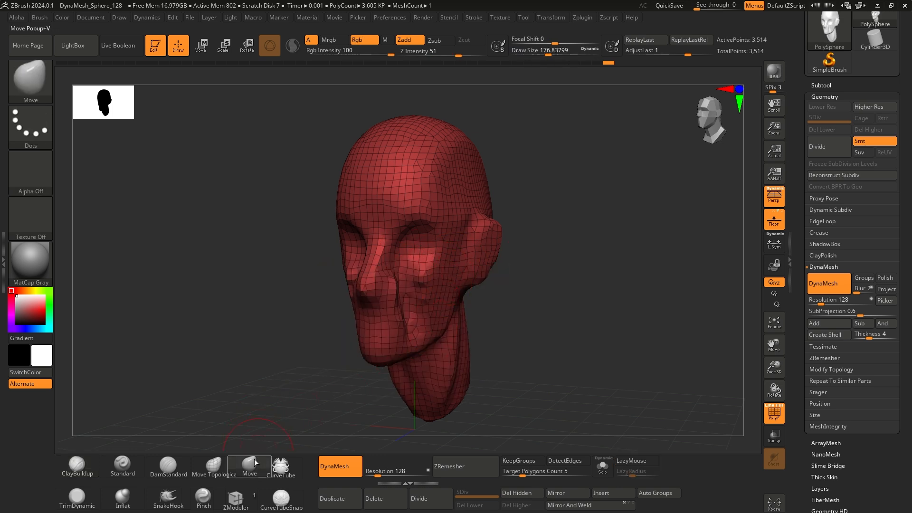
{"action": "left_click_drag", "start_coordinate": [514, 263], "coordinate": [529, 283]}
{"action": "key", "text": "space"}
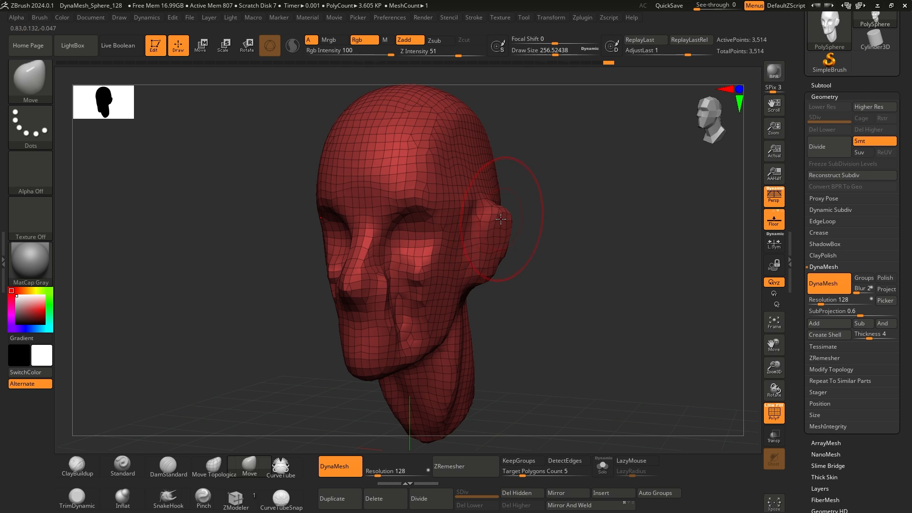
{"action": "left_click_drag", "start_coordinate": [502, 222], "coordinate": [504, 217]}
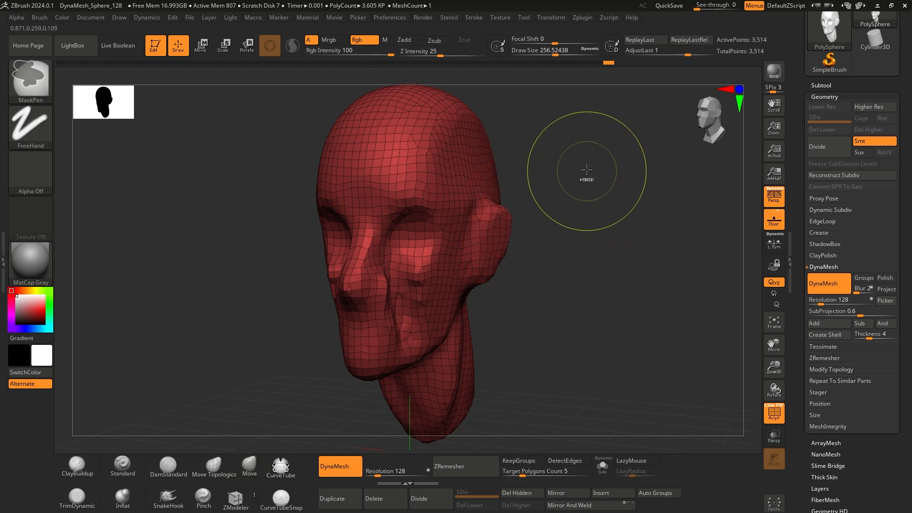
- Remesh the head with DynaMesh at resolution 128 and turn off the polyframe display
{"action": "left_click_drag", "start_coordinate": [586, 167], "coordinate": [632, 352], "text": "ctrl"}
{"action": "mouse_move", "coordinate": [561, 290]}
{"action": "left_mouse_down"}
{"action": "mouse_move", "coordinate": [600, 301]}
{"action": "mouse_move", "coordinate": [555, 301]}
{"action": "mouse_move", "coordinate": [497, 239]}
{"action": "left_mouse_up"}
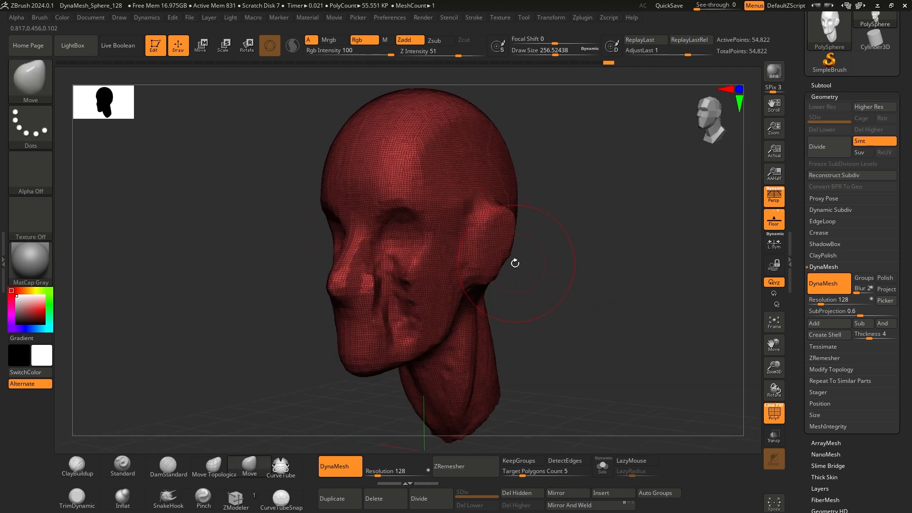
{"action": "key", "text": "shift+f"}
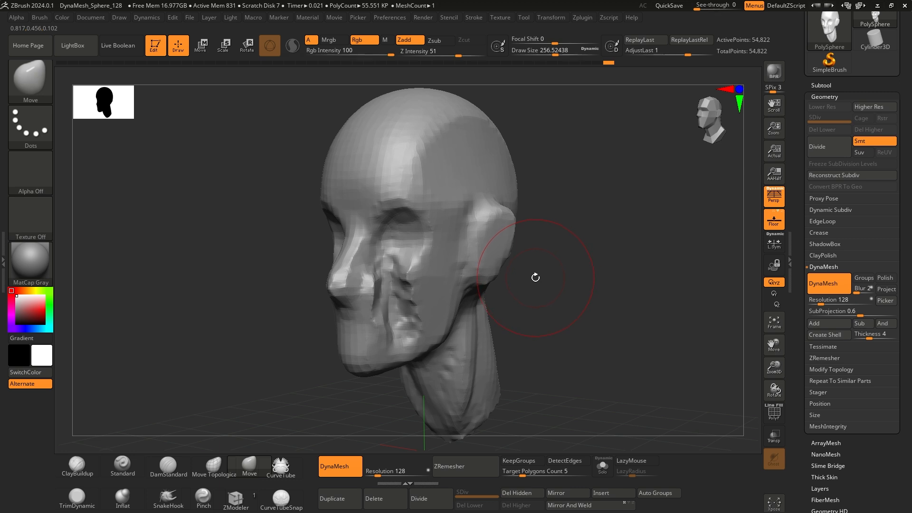
- Smooth the forehead, brow and front edge of the flattened skull side at a draw size of about 120
{"action": "key", "text": "space"}
{"action": "left_click_drag", "start_coordinate": [535, 279], "coordinate": [584, 287]}
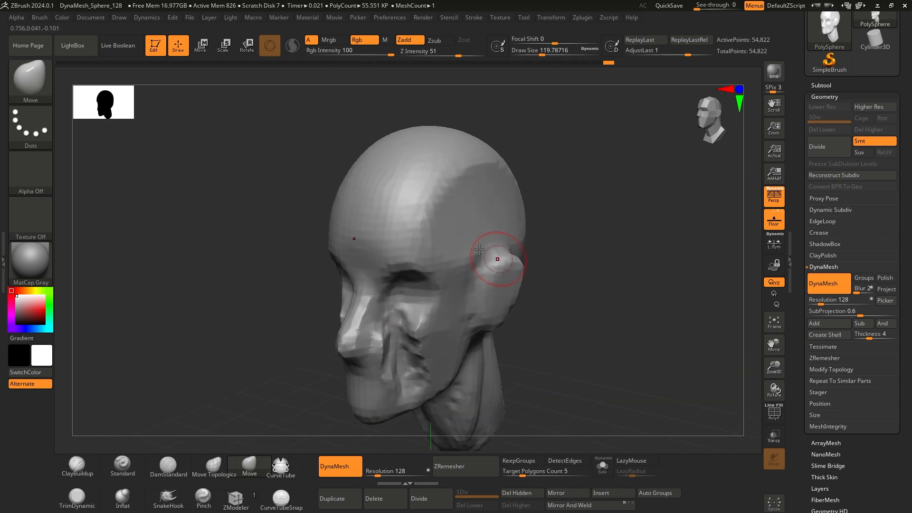
{"action": "left_click_drag", "start_coordinate": [359, 216], "coordinate": [362, 252], "text": "shift"}
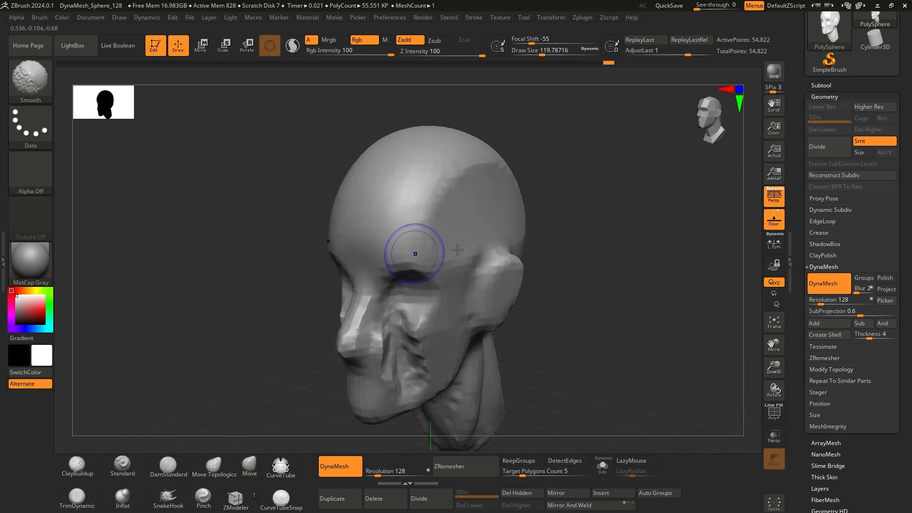
{"action": "left_click_drag", "start_coordinate": [594, 238], "coordinate": [534, 256]}
{"action": "left_click_drag", "start_coordinate": [442, 178], "coordinate": [457, 156], "text": "shift"}
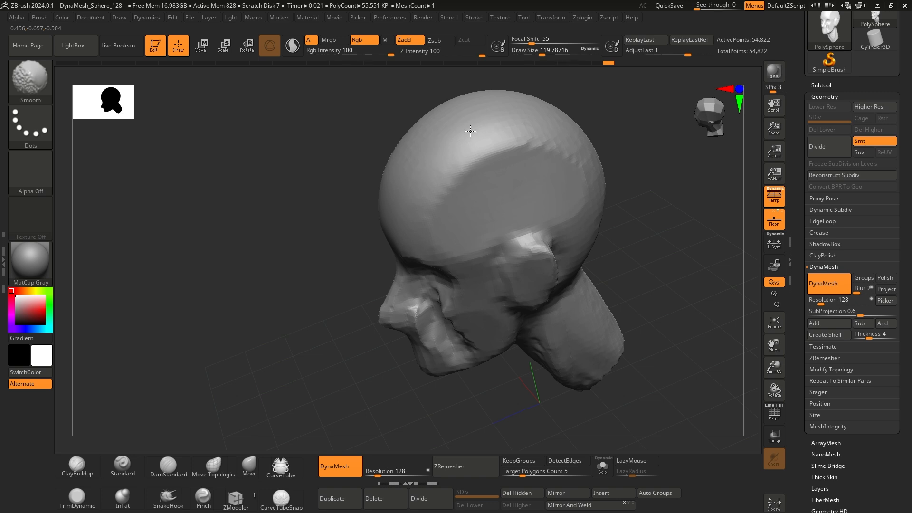
- Smooth the back of the skull and the rear edge of its flattened side
{"action": "left_click_drag", "start_coordinate": [641, 187], "coordinate": [604, 209]}
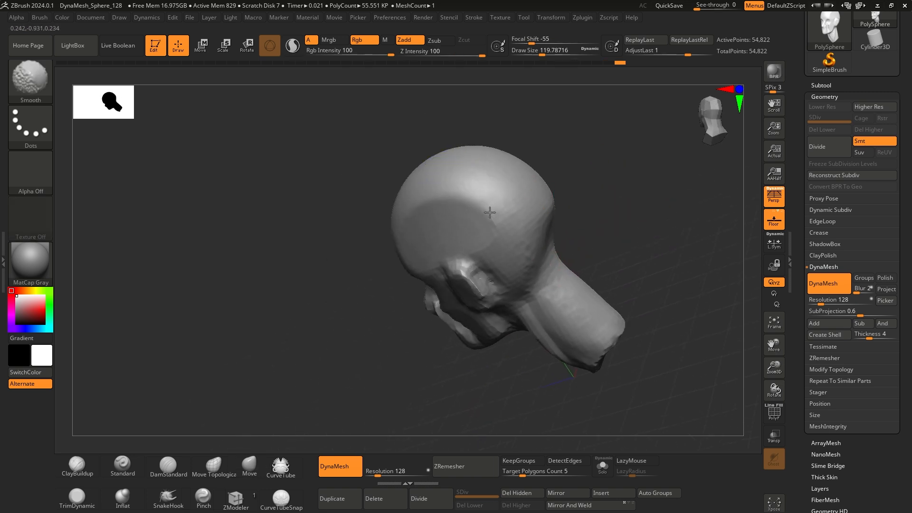
{"action": "left_click_drag", "start_coordinate": [611, 228], "coordinate": [533, 213]}
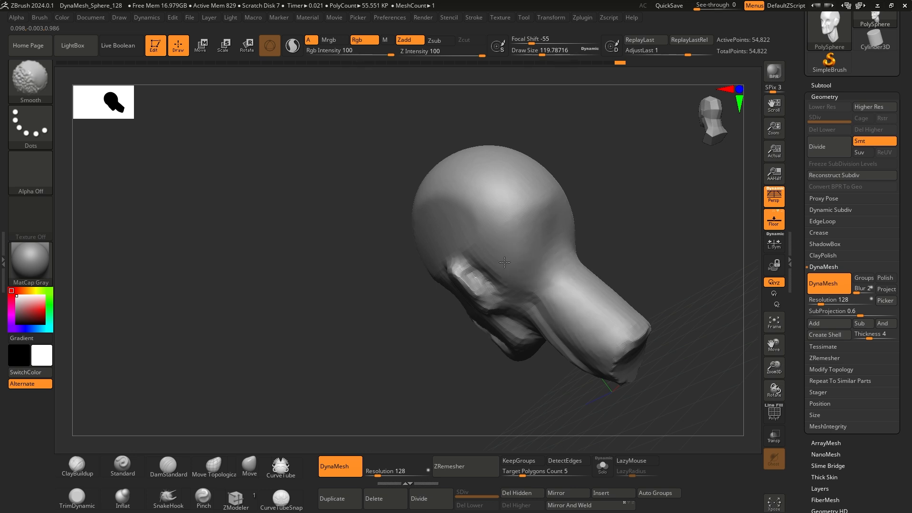
{"action": "left_click_drag", "start_coordinate": [603, 223], "coordinate": [664, 206]}
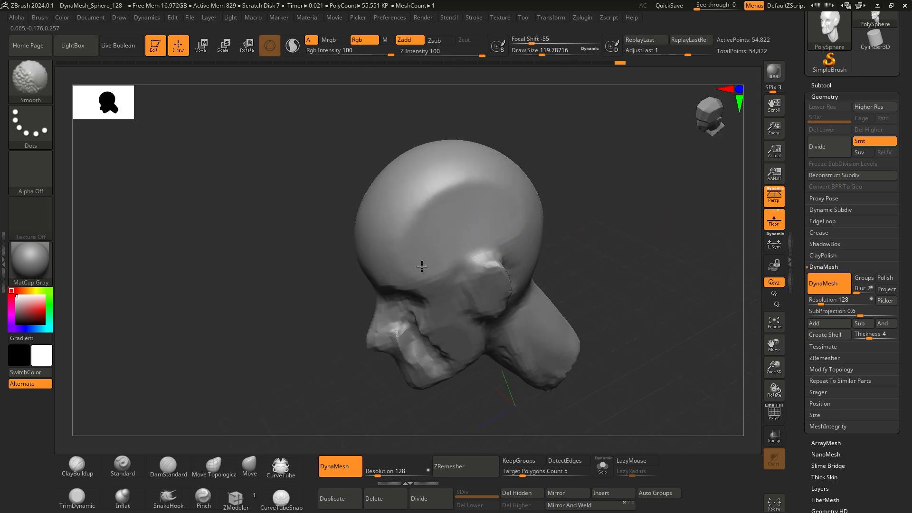
- Smooth the face, ears, jaw and neck to soften the blocky transitions between forms
{"action": "left_click_drag", "start_coordinate": [584, 247], "coordinate": [542, 236]}
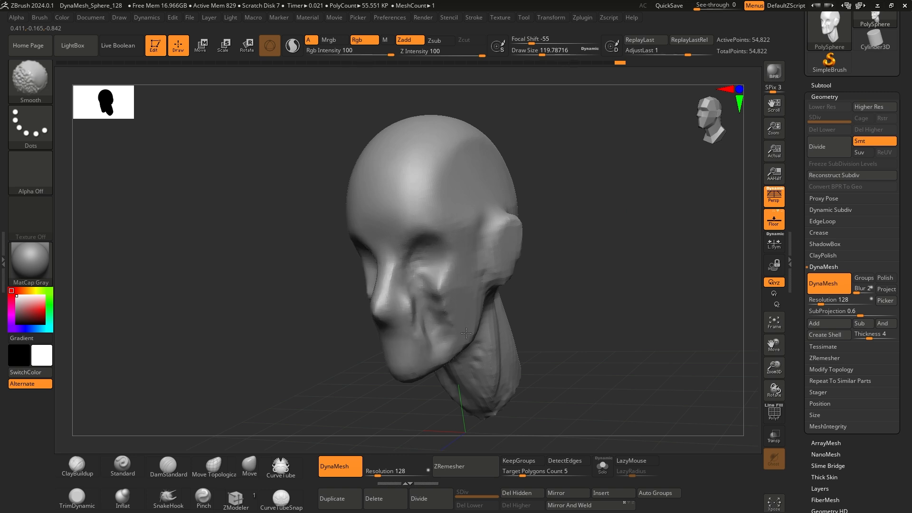
{"action": "mouse_move", "coordinate": [575, 266]}
{"action": "left_mouse_down"}
{"action": "mouse_move", "coordinate": [493, 244]}
{"action": "mouse_move", "coordinate": [522, 261]}
{"action": "left_mouse_up"}
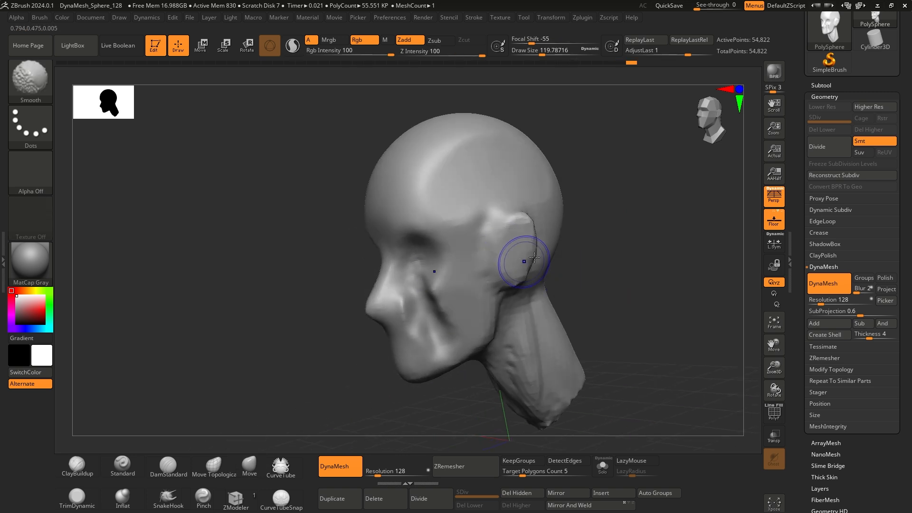
{"action": "mouse_move", "coordinate": [641, 247]}
{"action": "left_mouse_down"}
{"action": "mouse_move", "coordinate": [572, 236]}
{"action": "mouse_move", "coordinate": [534, 214]}
{"action": "left_mouse_up"}
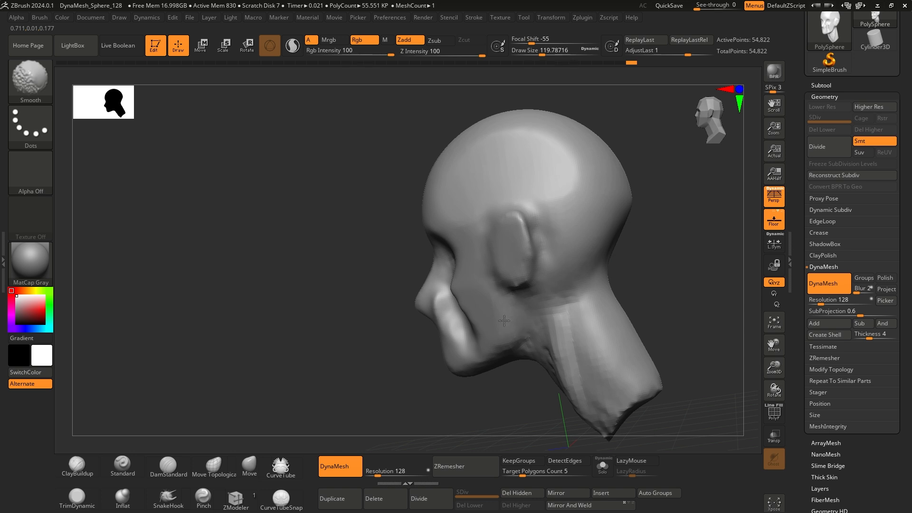
{"action": "left_click_drag", "start_coordinate": [504, 321], "coordinate": [494, 330], "text": "shift"}
{"action": "right_click_drag", "start_coordinate": [494, 330], "coordinate": [466, 325]}
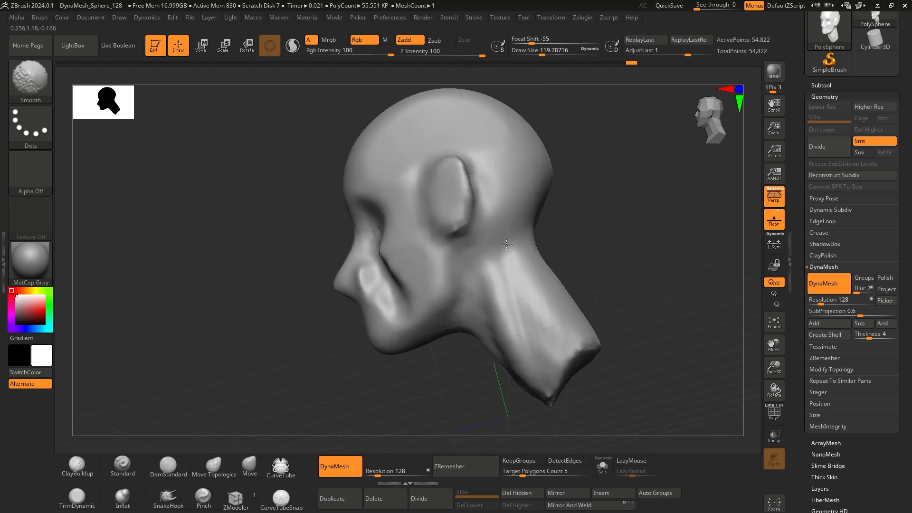
{"action": "mouse_move", "coordinate": [506, 245]}
{"action": "right_mouse_down"}
{"action": "mouse_move", "coordinate": [584, 293]}
{"action": "mouse_move", "coordinate": [597, 283]}
{"action": "mouse_move", "coordinate": [606, 312]}
{"action": "right_mouse_up"}
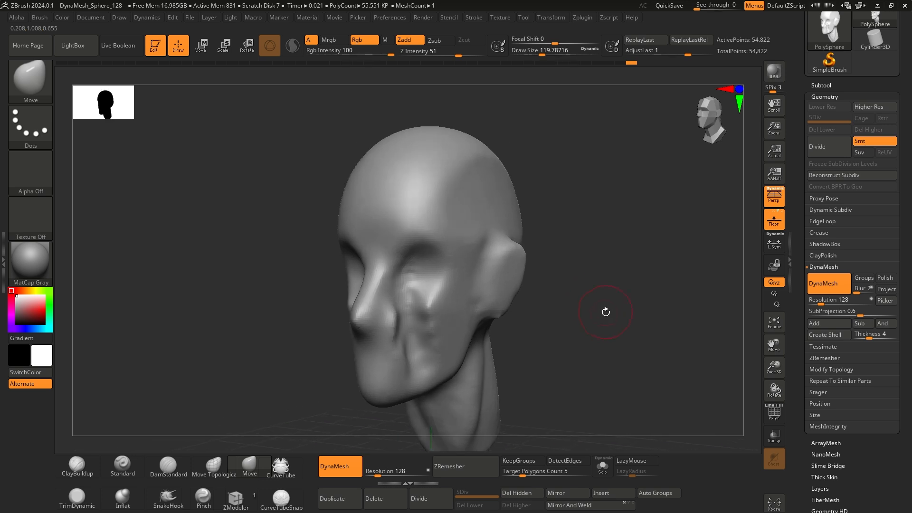
- Build up the mouth mound between nose and chin with ClayBuildup at a draw size of about 90 and smooth it
{"action": "key", "text": "space"}
{"action": "left_click_drag", "start_coordinate": [606, 312], "coordinate": [610, 312]}
{"action": "mouse_move", "coordinate": [592, 324]}
{"action": "right_mouse_down"}
{"action": "mouse_move", "coordinate": [582, 295]}
{"action": "mouse_move", "coordinate": [563, 307]}
{"action": "mouse_move", "coordinate": [608, 313]}
{"action": "mouse_move", "coordinate": [594, 321]}
{"action": "right_mouse_up"}
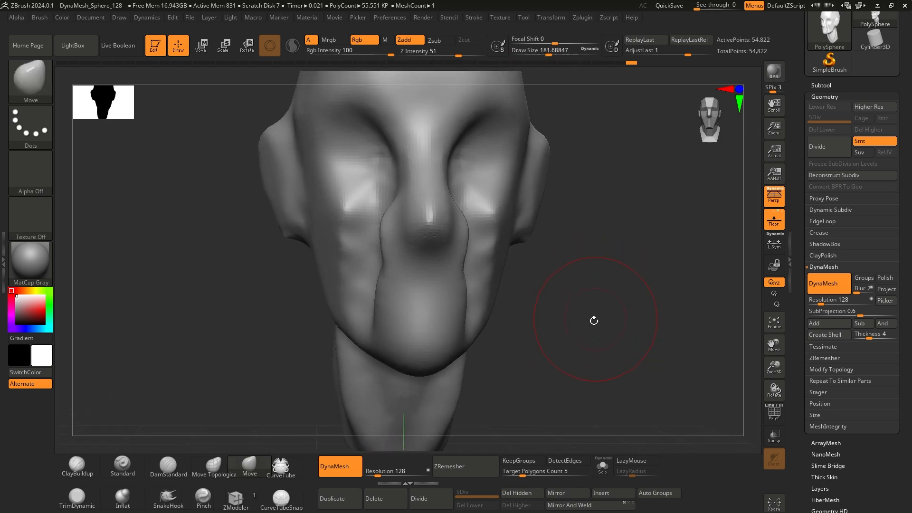
{"action": "key", "text": "space"}
{"action": "left_click_drag", "start_coordinate": [583, 325], "coordinate": [570, 324]}
{"action": "mouse_move", "coordinate": [571, 326]}
{"action": "right_mouse_down"}
{"action": "mouse_move", "coordinate": [588, 327]}
{"action": "mouse_move", "coordinate": [569, 319]}
{"action": "right_mouse_up"}
{"action": "left_click", "coordinate": [79, 466]}
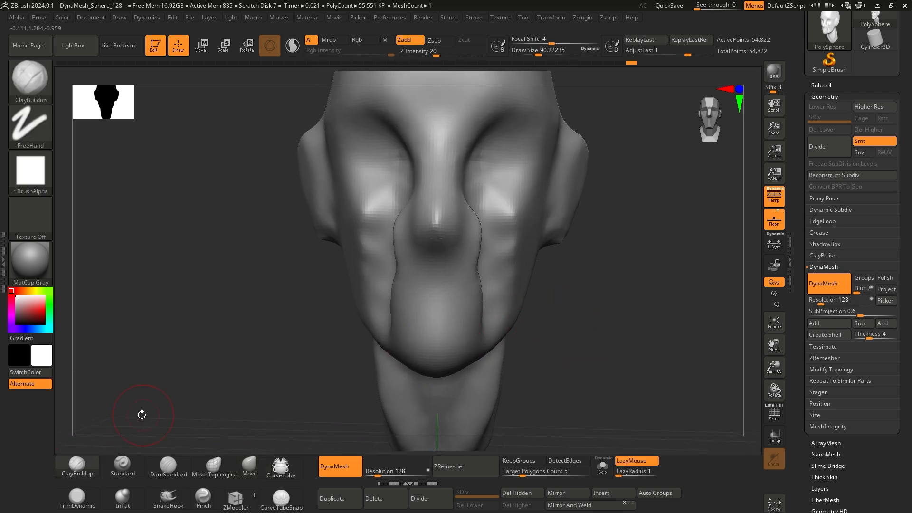
{"action": "right_click_drag", "start_coordinate": [287, 359], "coordinate": [299, 359]}
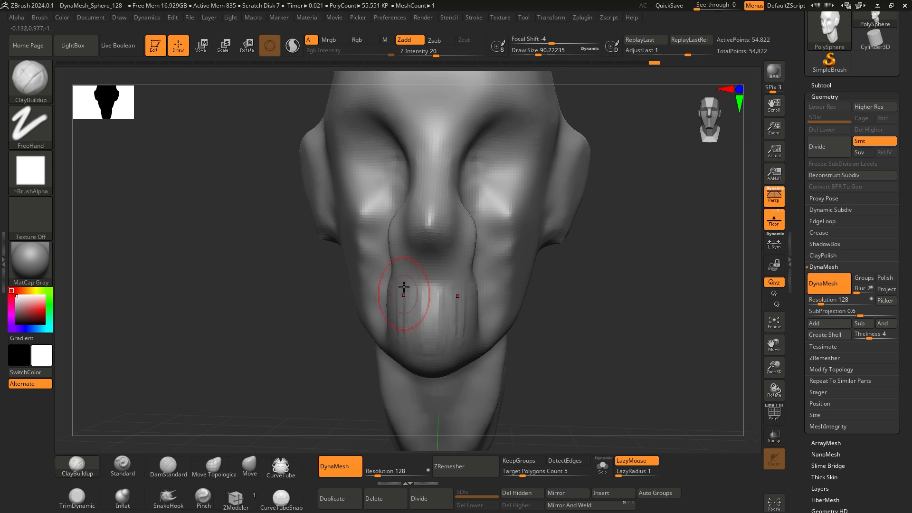
{"action": "right_click_drag", "start_coordinate": [462, 344], "coordinate": [313, 335]}
{"action": "right_click_drag", "start_coordinate": [462, 287], "coordinate": [418, 325]}
{"action": "key", "text": "shift"}
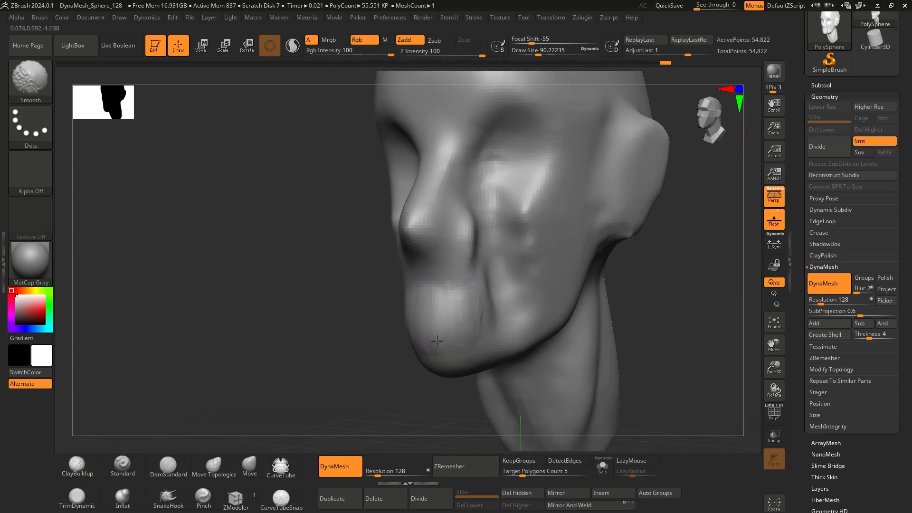
{"action": "mouse_move", "coordinate": [467, 340]}
{"action": "right_mouse_down"}
{"action": "mouse_move", "coordinate": [401, 342]}
{"action": "mouse_move", "coordinate": [534, 334]}
{"action": "mouse_move", "coordinate": [588, 297]}
{"action": "mouse_move", "coordinate": [563, 319]}
{"action": "mouse_move", "coordinate": [594, 321]}
{"action": "mouse_move", "coordinate": [581, 325]}
{"action": "right_mouse_up"}
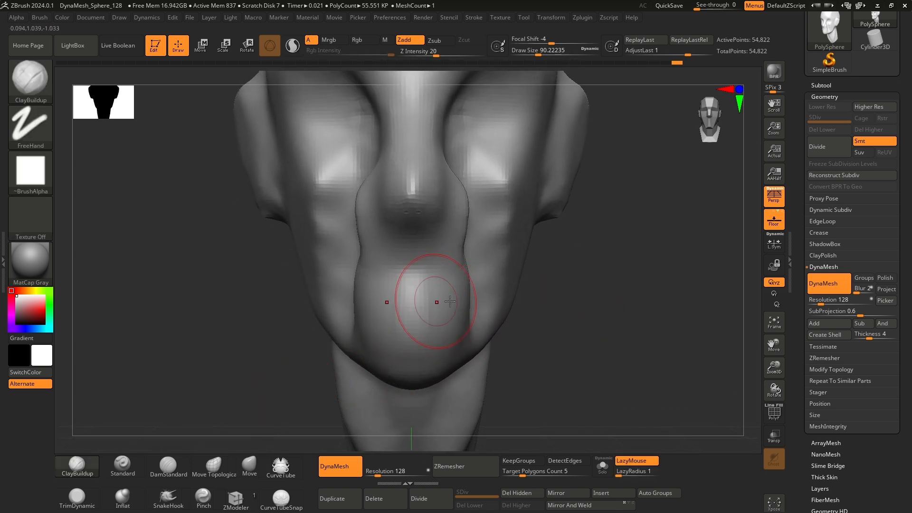
- Carve the mouth line across the mouth mound from both corners to the middle with DamStandard at a draw size of about 46
{"action": "left_click", "coordinate": [168, 467]}
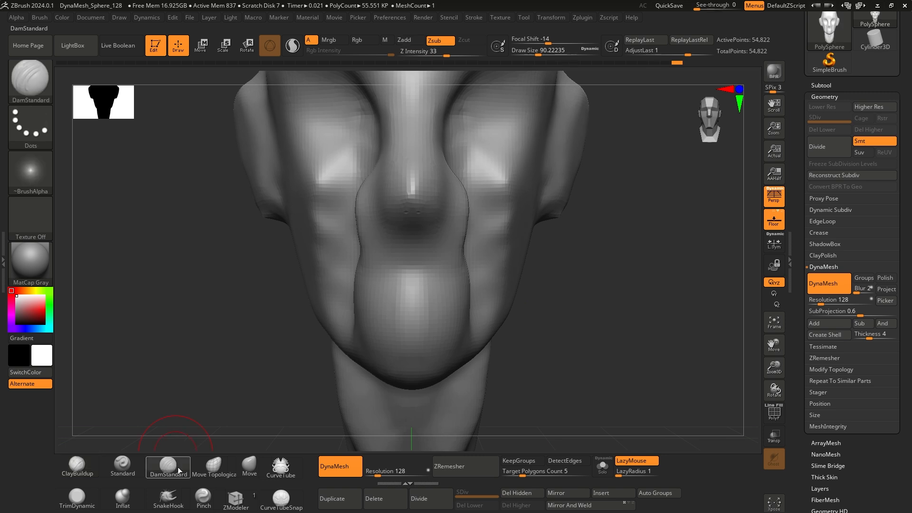
{"action": "key", "text": "space"}
{"action": "left_click_drag", "start_coordinate": [460, 307], "coordinate": [448, 306]}
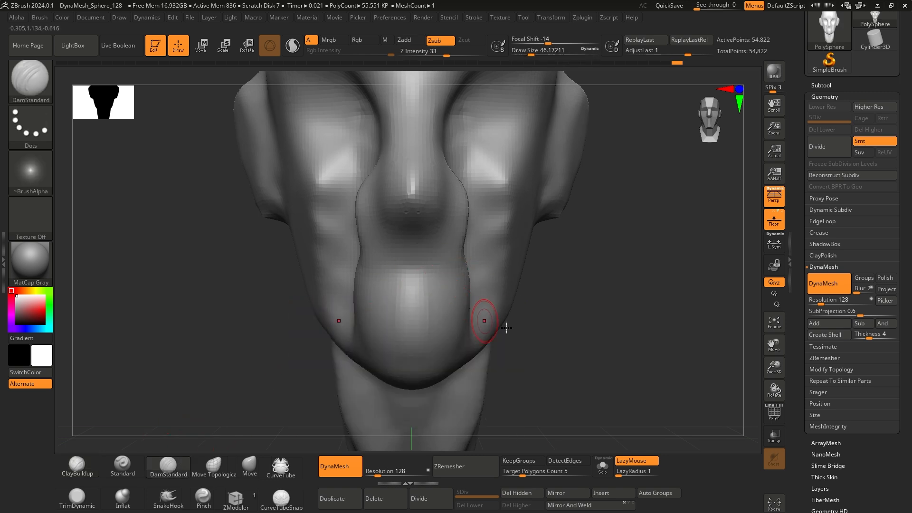
{"action": "mouse_move", "coordinate": [562, 326]}
{"action": "right_mouse_down"}
{"action": "mouse_move", "coordinate": [521, 325]}
{"action": "mouse_move", "coordinate": [574, 322]}
{"action": "right_mouse_up"}
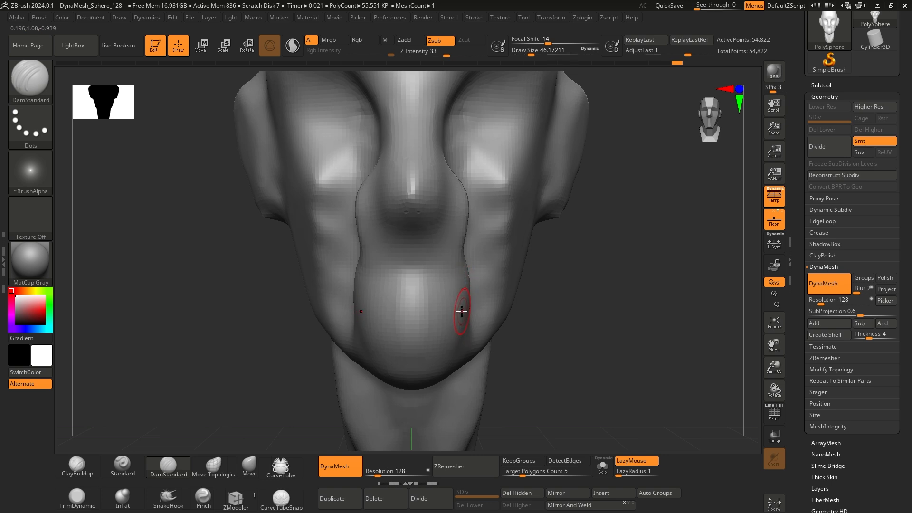
{"action": "mouse_move", "coordinate": [461, 309]}
{"action": "right_mouse_down"}
{"action": "mouse_move", "coordinate": [503, 328]}
{"action": "mouse_move", "coordinate": [459, 310]}
{"action": "right_mouse_up"}
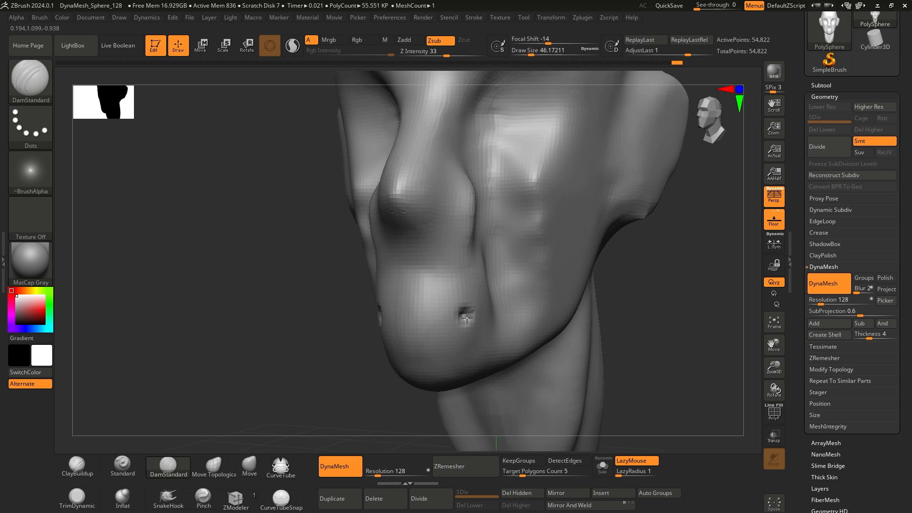
{"action": "right_click_drag", "start_coordinate": [387, 326], "coordinate": [395, 326]}
{"action": "right_click_drag", "start_coordinate": [547, 332], "coordinate": [550, 333]}
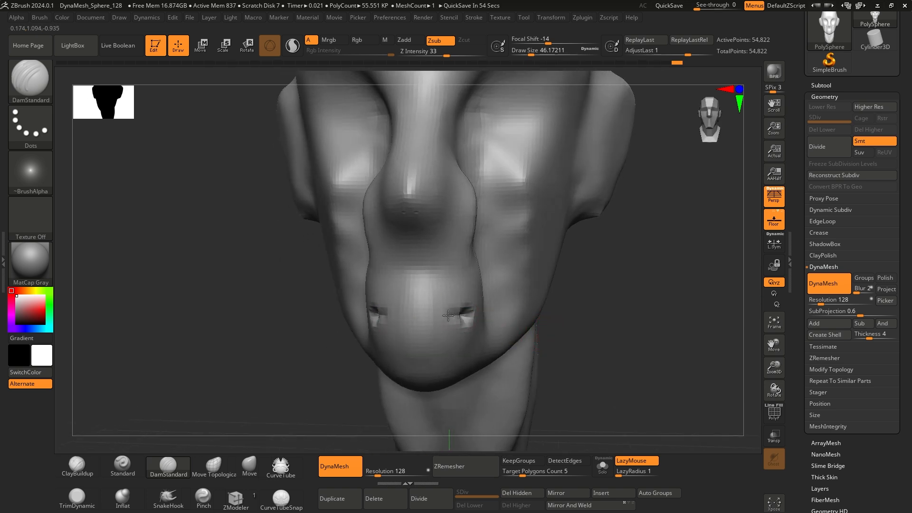
{"action": "mouse_move", "coordinate": [448, 315]}
{"action": "left_mouse_down"}
{"action": "mouse_move", "coordinate": [385, 314]}
{"action": "mouse_move", "coordinate": [461, 317]}
{"action": "mouse_move", "coordinate": [432, 314]}
{"action": "left_mouse_up"}
{"action": "left_click_drag", "start_coordinate": [588, 323], "coordinate": [527, 314]}
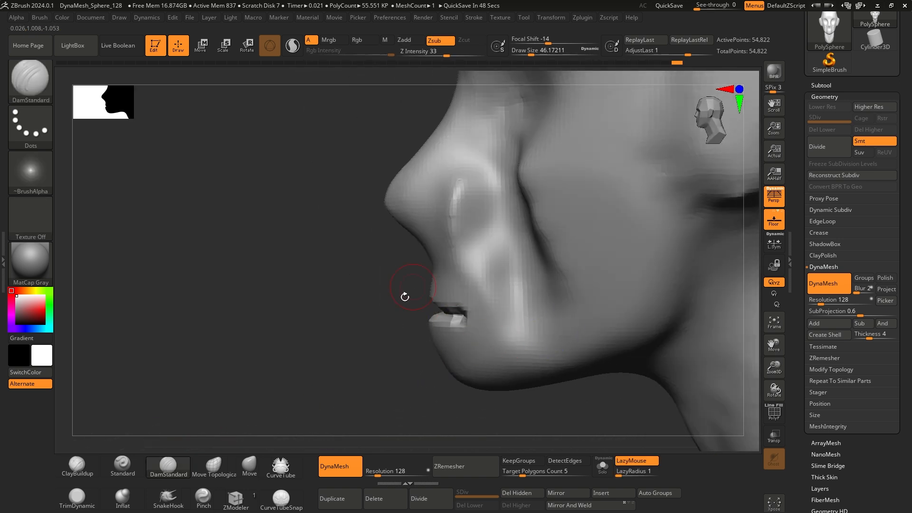
{"action": "left_click_drag", "start_coordinate": [413, 313], "coordinate": [571, 334]}
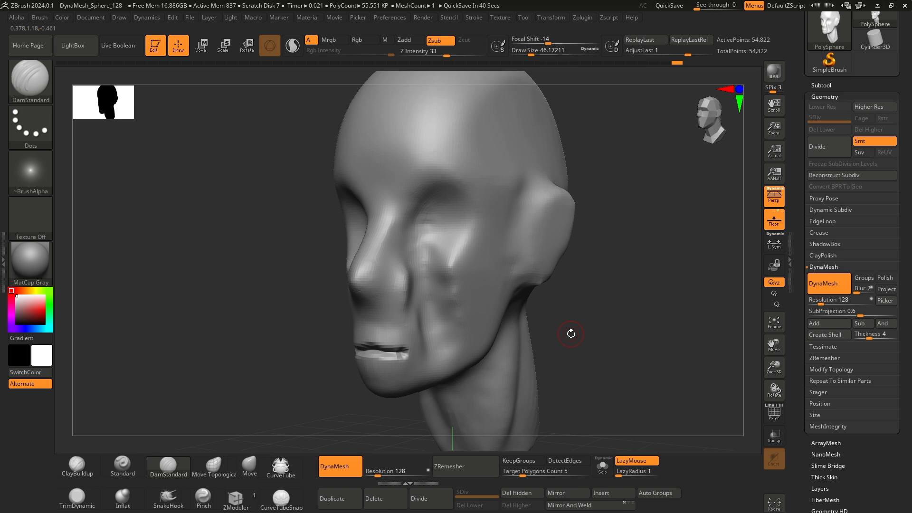
- Fill the hollow cheeks from below the eyes down to the jaw with ClayBuildup at a draw size of about 77
{"action": "left_click", "coordinate": [79, 464]}
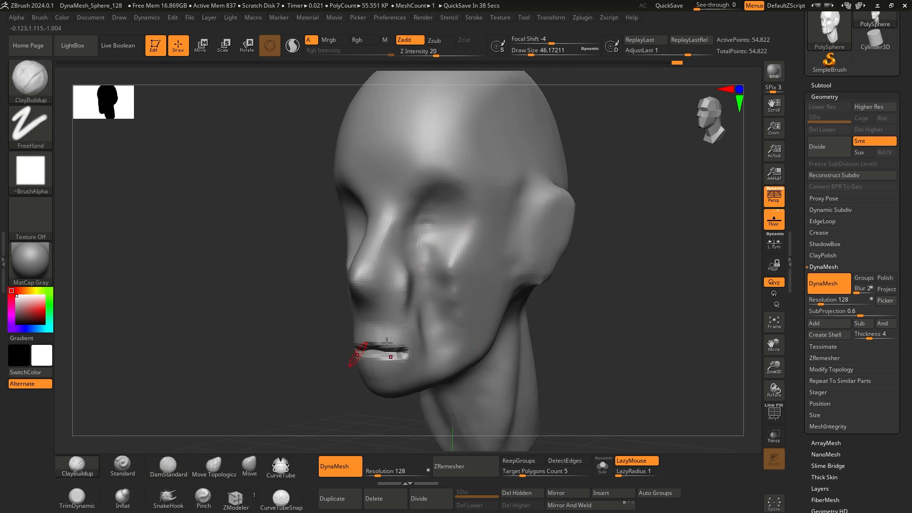
{"action": "key", "text": "space"}
{"action": "left_click_drag", "start_coordinate": [498, 300], "coordinate": [518, 299]}
{"action": "mouse_move", "coordinate": [613, 303]}
{"action": "left_mouse_down", "text": "alt"}
{"action": "mouse_move", "coordinate": [594, 322]}
{"action": "mouse_move", "coordinate": [564, 321]}
{"action": "mouse_move", "coordinate": [590, 323]}
{"action": "mouse_move", "coordinate": [580, 342]}
{"action": "left_mouse_up", "text": "alt"}
{"action": "key", "text": "space"}
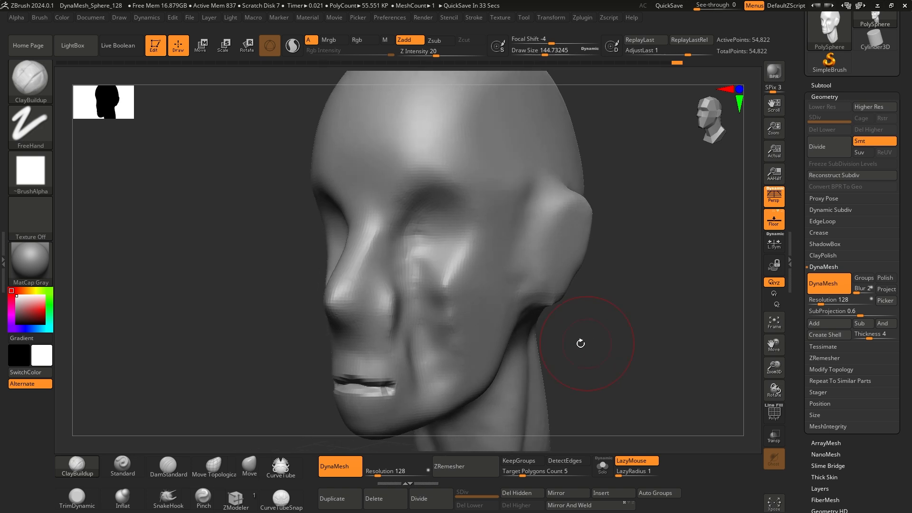
{"action": "key", "text": "space"}
{"action": "mouse_move", "coordinate": [411, 280]}
{"action": "left_mouse_down"}
{"action": "mouse_move", "coordinate": [400, 285]}
{"action": "mouse_move", "coordinate": [422, 270]}
{"action": "mouse_move", "coordinate": [407, 307]}
{"action": "mouse_move", "coordinate": [427, 305]}
{"action": "mouse_move", "coordinate": [423, 350]}
{"action": "mouse_move", "coordinate": [437, 384]}
{"action": "left_mouse_up"}
{"action": "left_click_drag", "start_coordinate": [617, 365], "coordinate": [624, 314], "text": "alt"}
{"action": "mouse_move", "coordinate": [441, 306]}
{"action": "left_mouse_down"}
{"action": "mouse_move", "coordinate": [451, 307]}
{"action": "mouse_move", "coordinate": [433, 332]}
{"action": "mouse_move", "coordinate": [450, 293]}
{"action": "left_mouse_up"}
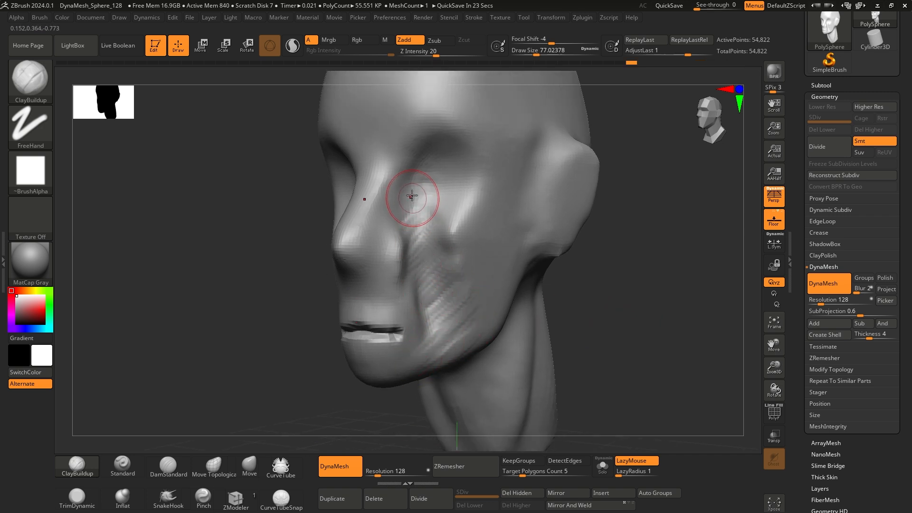
{"action": "mouse_move", "coordinate": [413, 202]}
{"action": "left_mouse_down"}
{"action": "mouse_move", "coordinate": [407, 210]}
{"action": "mouse_move", "coordinate": [436, 212]}
{"action": "mouse_move", "coordinate": [418, 248]}
{"action": "mouse_move", "coordinate": [459, 343]}
{"action": "left_mouse_up"}
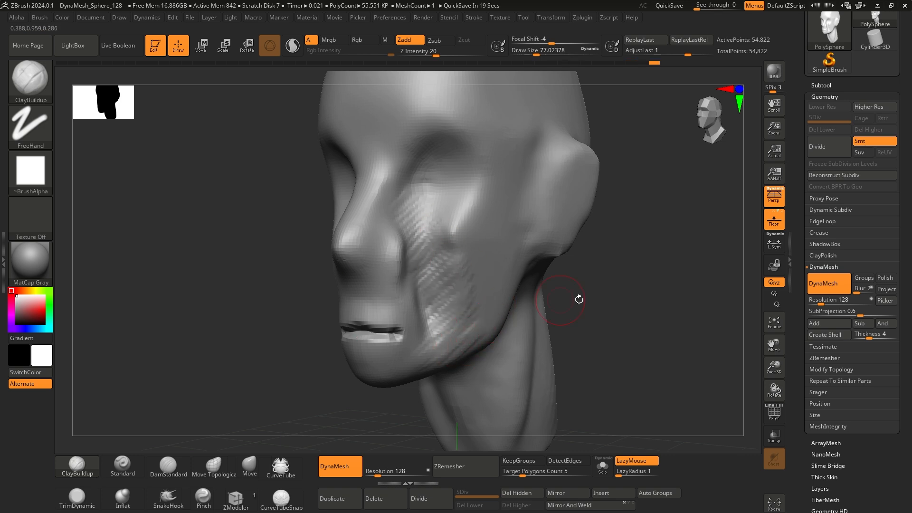
- Smooth the built-up cheeks and fill the remaining hollows beside the nose and mouth
{"action": "left_click_drag", "start_coordinate": [650, 300], "coordinate": [603, 295]}
{"action": "left_click_drag", "start_coordinate": [445, 223], "coordinate": [407, 215], "text": "shift"}
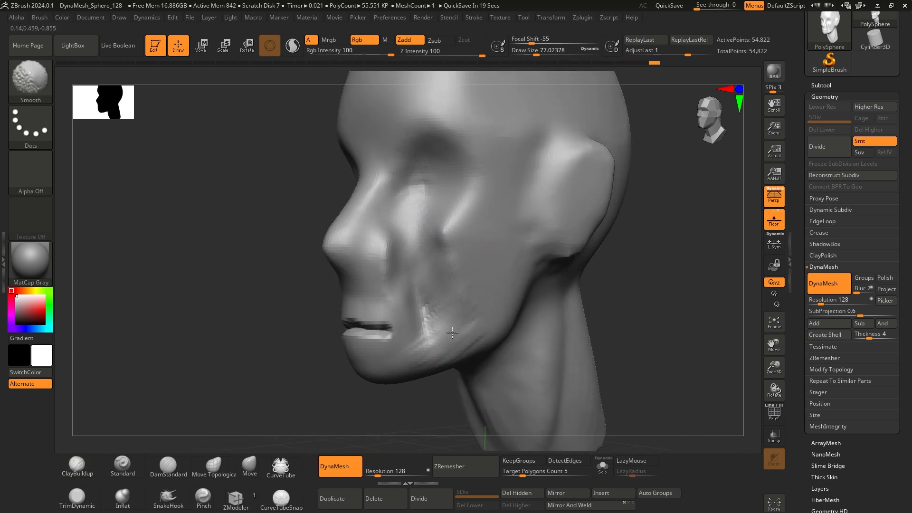
{"action": "mouse_move", "coordinate": [649, 308]}
{"action": "left_mouse_down"}
{"action": "mouse_move", "coordinate": [678, 303]}
{"action": "mouse_move", "coordinate": [678, 296]}
{"action": "mouse_move", "coordinate": [654, 318]}
{"action": "left_mouse_up"}
{"action": "mouse_move", "coordinate": [432, 262]}
{"action": "left_mouse_down"}
{"action": "mouse_move", "coordinate": [418, 271]}
{"action": "mouse_move", "coordinate": [435, 244]}
{"action": "mouse_move", "coordinate": [469, 257]}
{"action": "mouse_move", "coordinate": [463, 261]}
{"action": "left_mouse_up"}
{"action": "key", "text": "shift"}
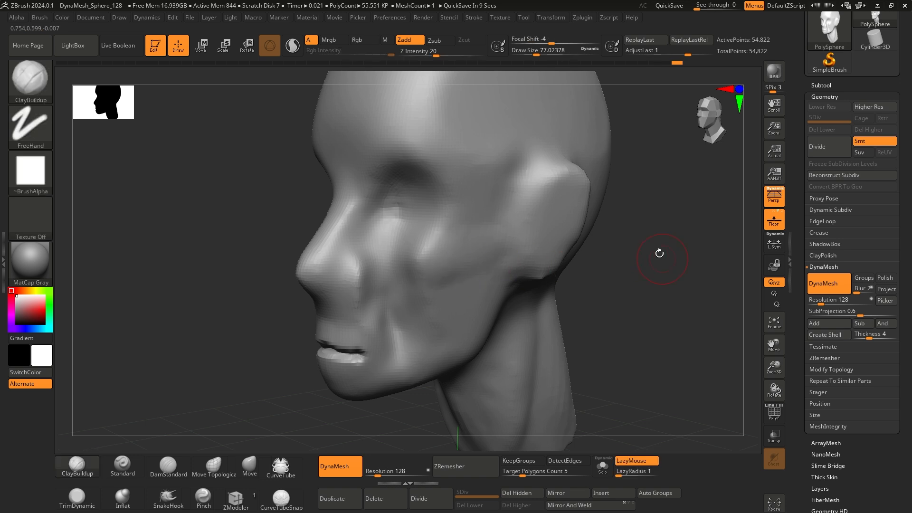
- Build up a ridge from the cheekbone past the outer brow and along the temple with ClayBuildup at a draw size of about 77 and smooth it
{"action": "mouse_move", "coordinate": [660, 252]}
{"action": "right_mouse_down"}
{"action": "mouse_move", "coordinate": [653, 284]}
{"action": "mouse_move", "coordinate": [624, 234]}
{"action": "mouse_move", "coordinate": [631, 256]}
{"action": "mouse_move", "coordinate": [586, 255]}
{"action": "right_mouse_up"}
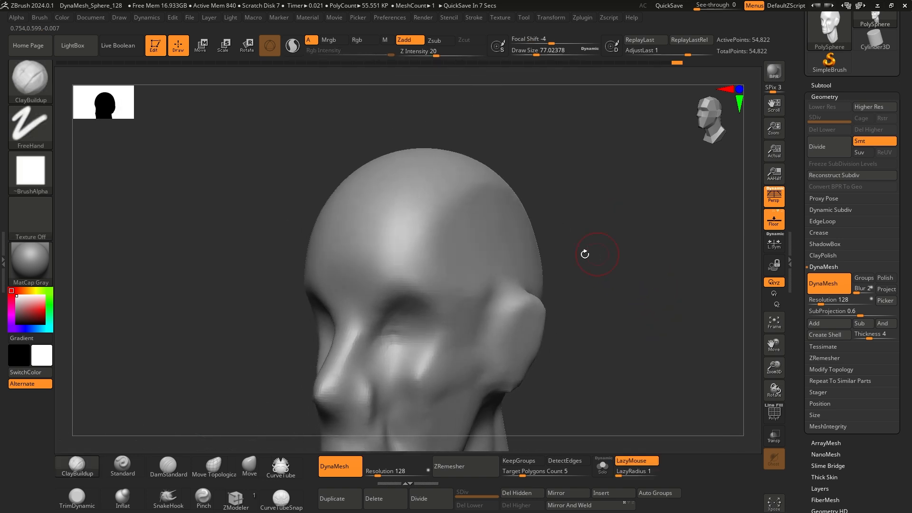
{"action": "left_click_drag", "start_coordinate": [440, 354], "coordinate": [447, 373]}
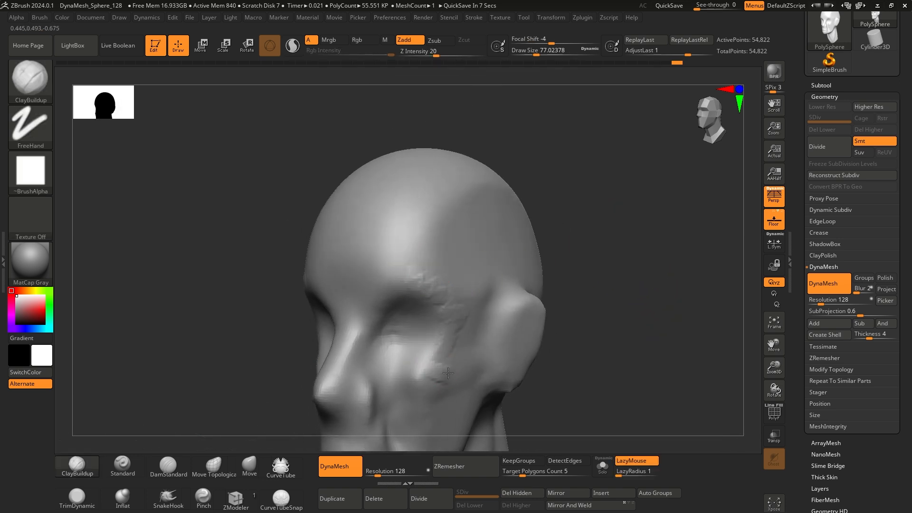
{"action": "mouse_move", "coordinate": [448, 311]}
{"action": "left_mouse_down"}
{"action": "mouse_move", "coordinate": [423, 278]}
{"action": "mouse_move", "coordinate": [435, 269]}
{"action": "left_mouse_up"}
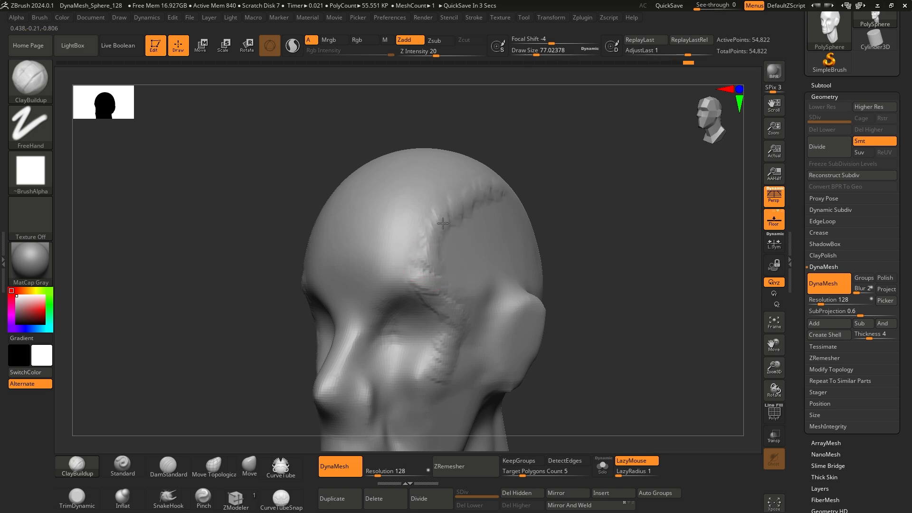
{"action": "left_click_drag", "start_coordinate": [443, 223], "coordinate": [418, 267]}
{"action": "left_click_drag", "start_coordinate": [639, 250], "coordinate": [595, 259]}
{"action": "left_click_drag", "start_coordinate": [406, 265], "coordinate": [440, 209], "text": "shift"}
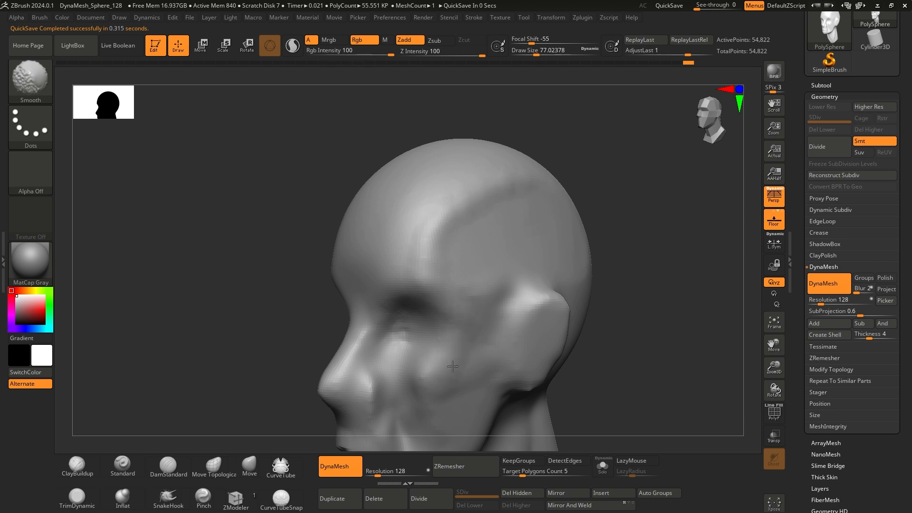
- Build up the jawline from below the ear to the chin with ClayBuildup at a draw size of about 77 and smooth it
{"action": "mouse_move", "coordinate": [670, 317]}
{"action": "right_mouse_down", "text": "alt"}
{"action": "mouse_move", "coordinate": [675, 259]}
{"action": "mouse_move", "coordinate": [639, 318]}
{"action": "mouse_move", "coordinate": [641, 280]}
{"action": "mouse_move", "coordinate": [667, 246]}
{"action": "mouse_move", "coordinate": [573, 258]}
{"action": "right_mouse_up", "text": "alt"}
{"action": "mouse_move", "coordinate": [545, 247]}
{"action": "left_mouse_down"}
{"action": "mouse_move", "coordinate": [489, 311]}
{"action": "mouse_move", "coordinate": [502, 327]}
{"action": "left_mouse_up"}
{"action": "left_click_drag", "start_coordinate": [546, 228], "coordinate": [489, 332]}
{"action": "right_click_drag", "start_coordinate": [455, 409], "coordinate": [399, 413]}
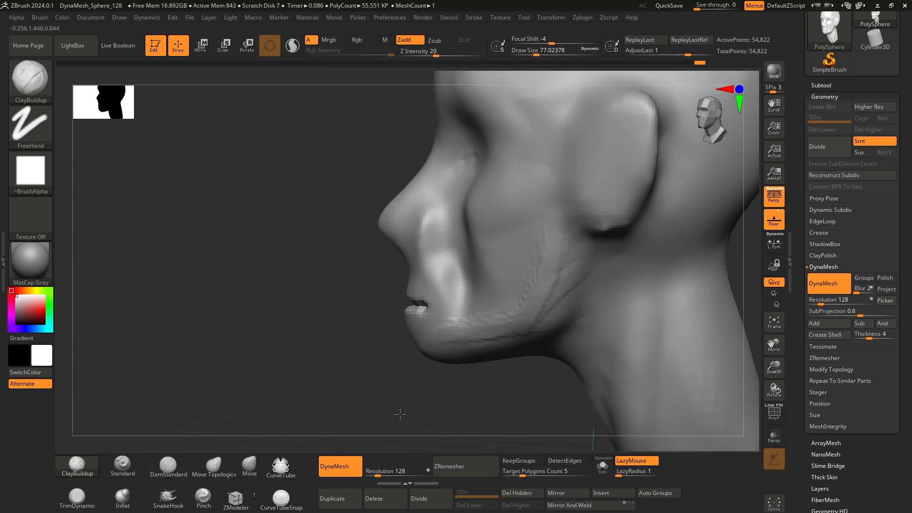
{"action": "left_click_drag", "start_coordinate": [440, 333], "coordinate": [452, 320], "text": "shift"}
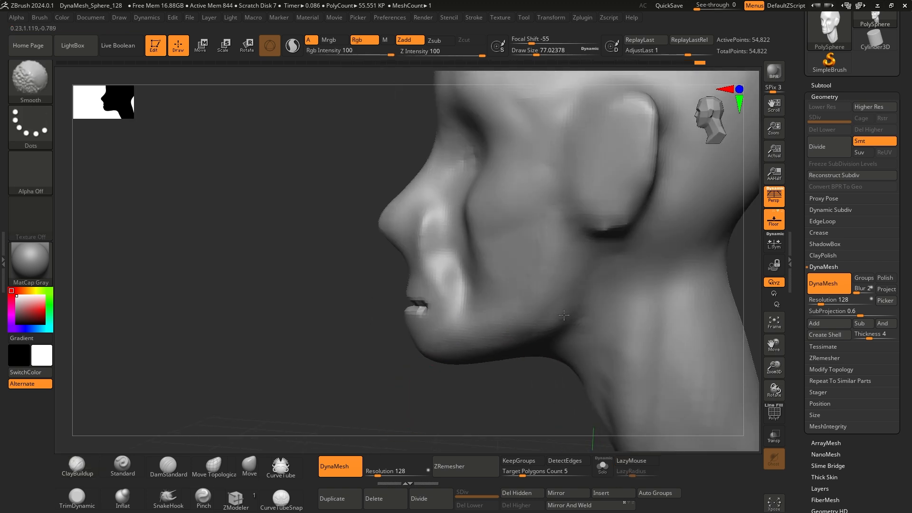
{"action": "mouse_move", "coordinate": [554, 273]}
{"action": "right_mouse_down"}
{"action": "mouse_move", "coordinate": [628, 271]}
{"action": "mouse_move", "coordinate": [574, 309]}
{"action": "mouse_move", "coordinate": [528, 306]}
{"action": "right_mouse_up"}
{"action": "left_click_drag", "start_coordinate": [348, 350], "coordinate": [339, 332]}
{"action": "mouse_move", "coordinate": [572, 304]}
{"action": "right_mouse_down"}
{"action": "mouse_move", "coordinate": [660, 306]}
{"action": "mouse_move", "coordinate": [584, 311]}
{"action": "mouse_move", "coordinate": [452, 287]}
{"action": "right_mouse_up"}
{"action": "right_click_drag", "start_coordinate": [331, 356], "coordinate": [338, 354]}
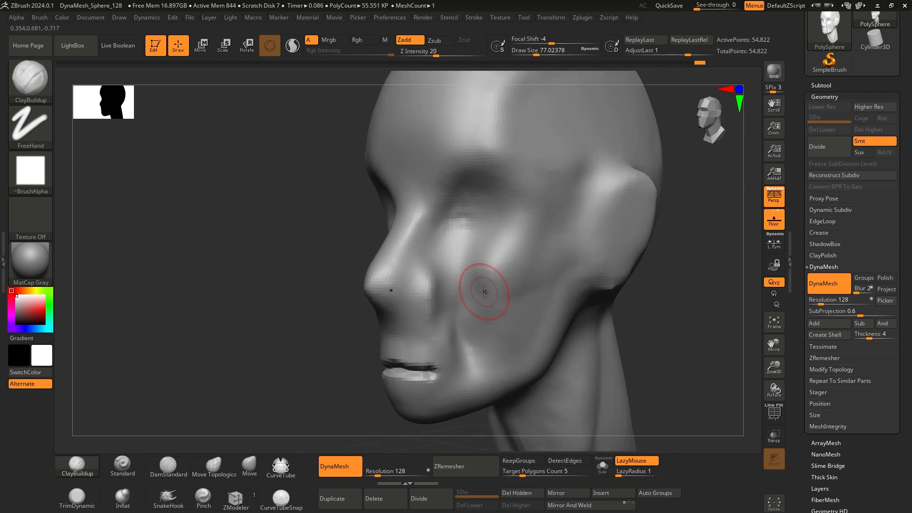
- Fill the cheeks beside the nose and mouth with ClayBuildup at a draw size of about 124 and smooth them
{"action": "right_click", "coordinate": [480, 289]}
{"action": "right_click", "coordinate": [321, 330]}
{"action": "left_click_drag", "start_coordinate": [324, 330], "coordinate": [321, 330]}
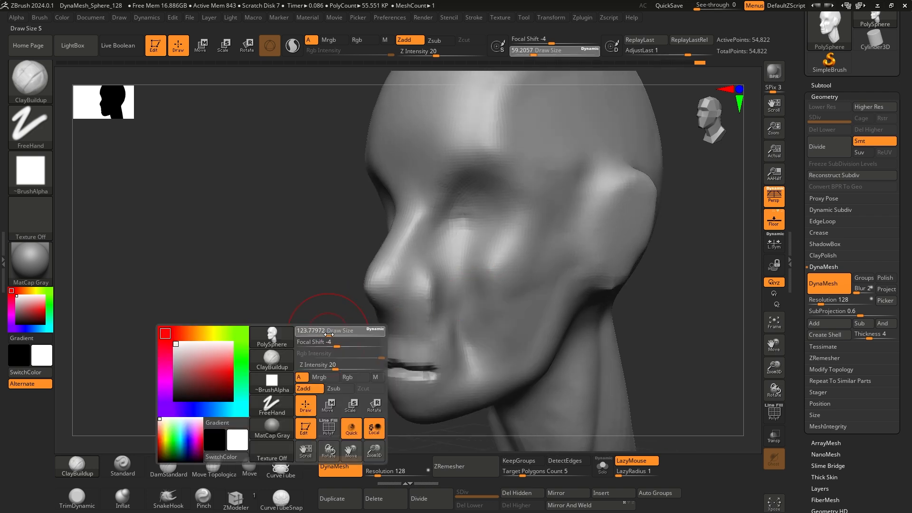
{"action": "right_click_drag", "start_coordinate": [497, 284], "coordinate": [460, 279]}
{"action": "mouse_move", "coordinate": [464, 240]}
{"action": "left_mouse_down"}
{"action": "mouse_move", "coordinate": [439, 269]}
{"action": "mouse_move", "coordinate": [446, 281]}
{"action": "left_mouse_up"}
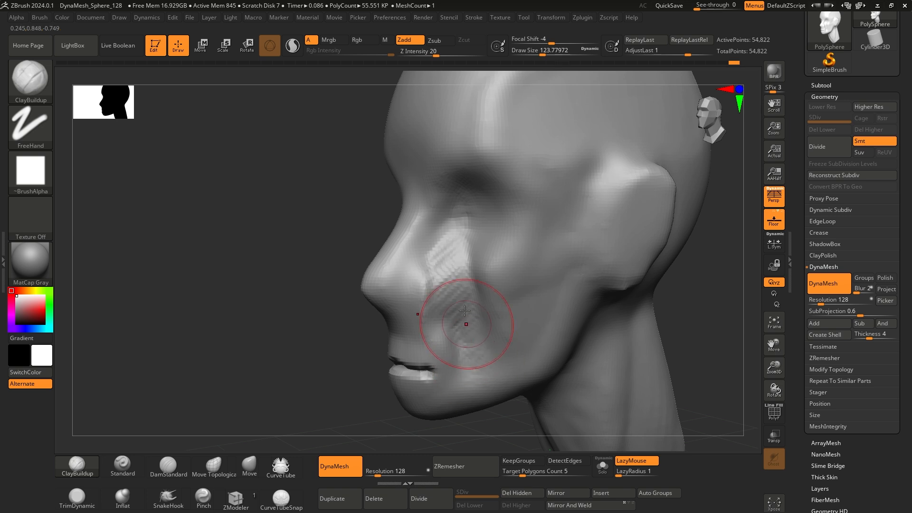
{"action": "left_click_drag", "start_coordinate": [464, 310], "coordinate": [449, 258], "text": "shift"}
{"action": "left_click_drag", "start_coordinate": [477, 360], "coordinate": [418, 368], "text": "shift"}
{"action": "left_click_drag", "start_coordinate": [285, 373], "coordinate": [375, 370]}
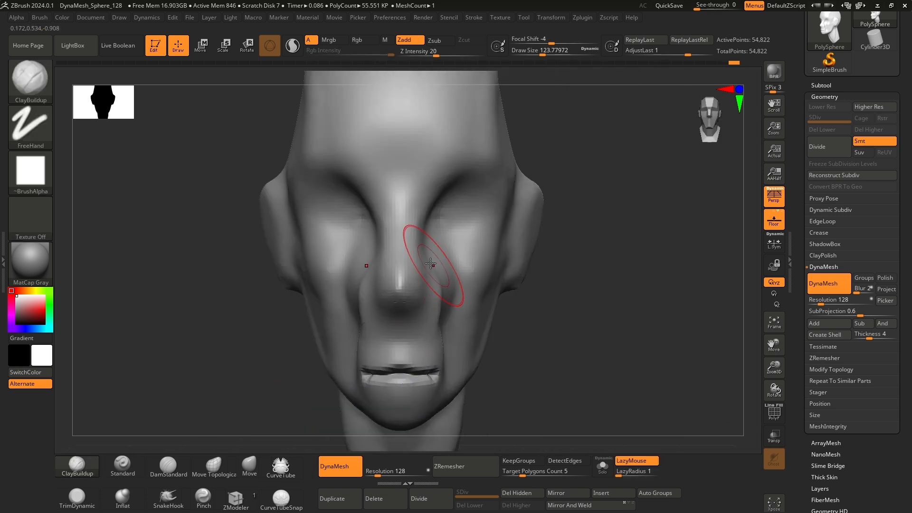
{"action": "left_click_drag", "start_coordinate": [573, 300], "coordinate": [489, 289]}
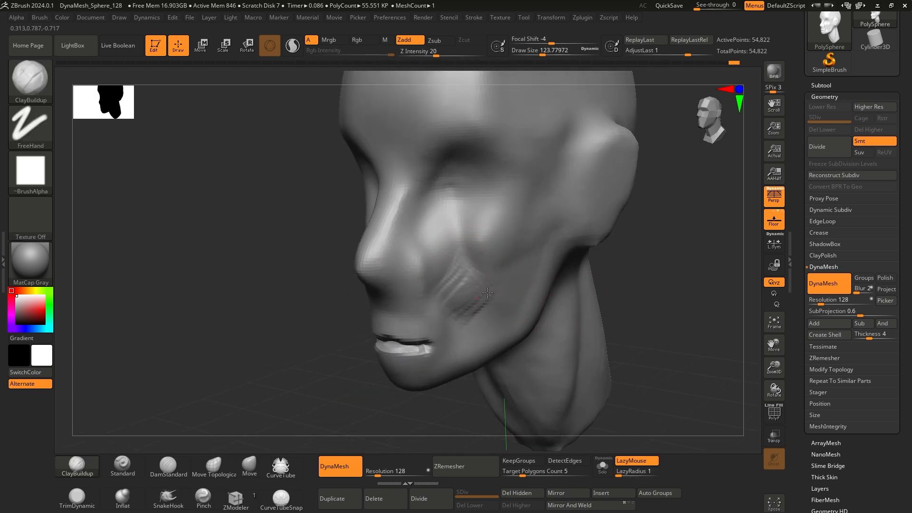
{"action": "mouse_move", "coordinate": [475, 352]}
{"action": "left_mouse_down", "text": "shift"}
{"action": "mouse_move", "coordinate": [453, 283]}
{"action": "mouse_move", "coordinate": [471, 323]}
{"action": "mouse_move", "coordinate": [474, 307]}
{"action": "left_mouse_up", "text": "shift"}
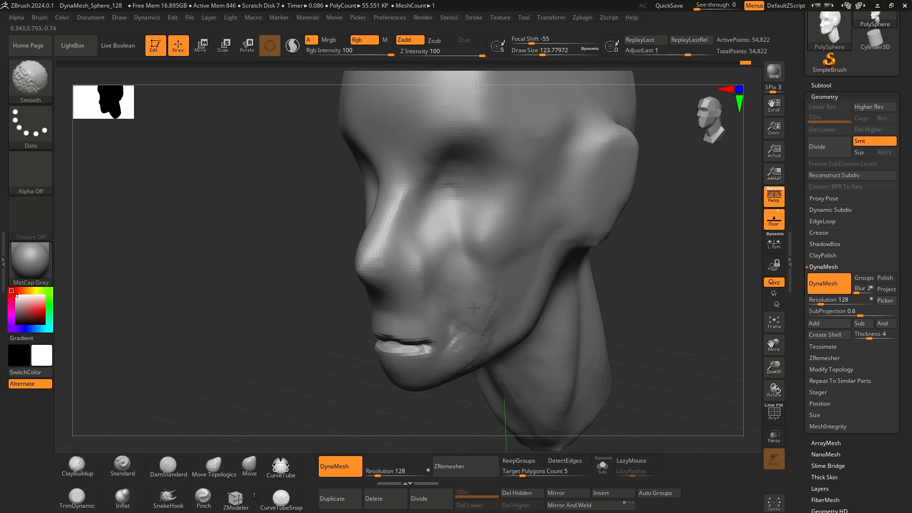
{"action": "left_click_drag", "start_coordinate": [608, 290], "coordinate": [661, 295]}
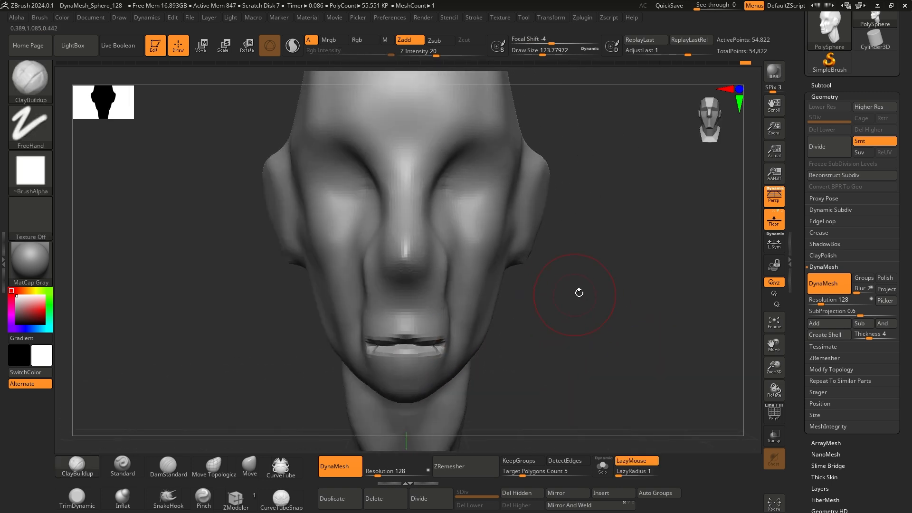
- Remesh the head with DynaMesh and smooth the carved mouth line at a draw size of about 56
{"action": "key", "text": "space"}
{"action": "mouse_move", "coordinate": [578, 293]}
{"action": "left_mouse_down", "text": "alt"}
{"action": "mouse_move", "coordinate": [593, 301]}
{"action": "mouse_move", "coordinate": [570, 302]}
{"action": "left_mouse_up", "text": "alt"}
{"action": "mouse_move", "coordinate": [569, 302]}
{"action": "right_mouse_down", "text": "ctrl"}
{"action": "mouse_move", "coordinate": [579, 321]}
{"action": "mouse_move", "coordinate": [635, 344]}
{"action": "mouse_move", "coordinate": [556, 335]}
{"action": "mouse_move", "coordinate": [642, 331]}
{"action": "right_mouse_up", "text": "ctrl"}
{"action": "right_click_drag", "start_coordinate": [275, 324], "coordinate": [258, 319]}
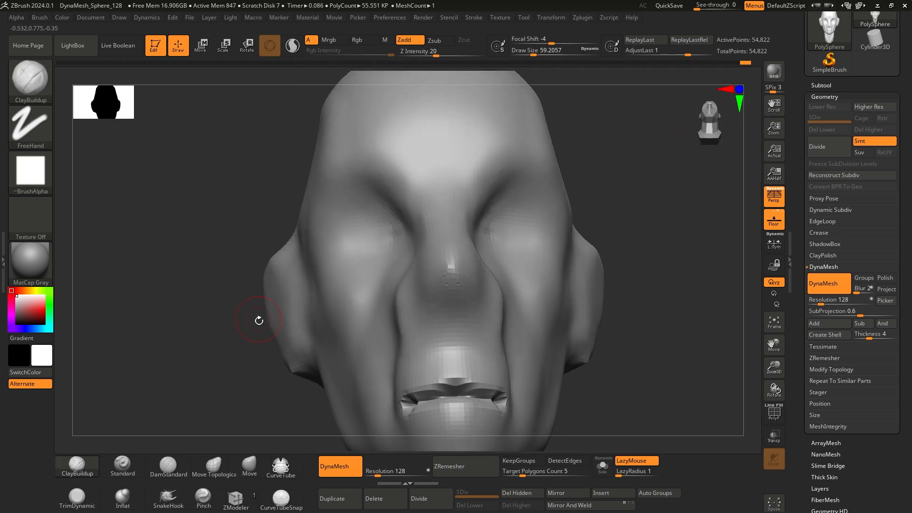
{"action": "key", "text": "space"}
{"action": "left_click_drag", "start_coordinate": [283, 319], "coordinate": [274, 318]}
{"action": "right_click_drag", "start_coordinate": [636, 343], "coordinate": [637, 310], "text": "alt"}
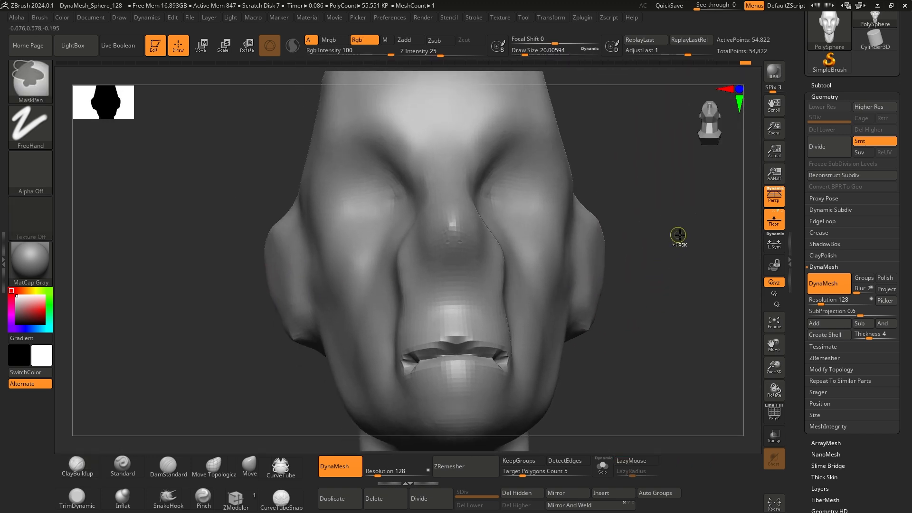
{"action": "left_click_drag", "start_coordinate": [678, 238], "coordinate": [675, 366], "text": "ctrl"}
{"action": "right_click_drag", "start_coordinate": [646, 350], "coordinate": [635, 343]}
{"action": "left_click_drag", "start_coordinate": [465, 344], "coordinate": [421, 339], "text": "shift"}
{"action": "key", "text": "space"}
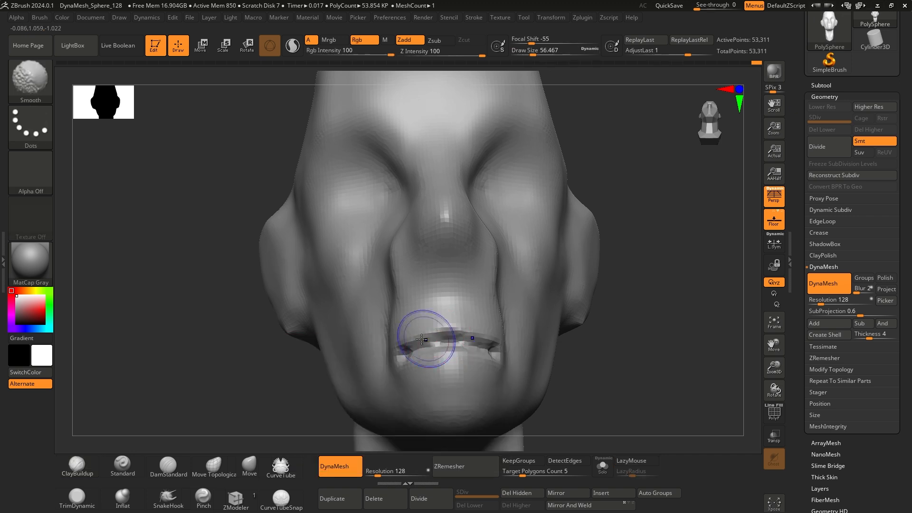
- Carve two nostrils into the underside of the nose with ClayBuildup at a draw size of about 25 and remesh the head
{"action": "mouse_move", "coordinate": [651, 352]}
{"action": "right_mouse_down"}
{"action": "mouse_move", "coordinate": [519, 365]}
{"action": "mouse_move", "coordinate": [641, 330]}
{"action": "mouse_move", "coordinate": [651, 302]}
{"action": "mouse_move", "coordinate": [643, 262]}
{"action": "mouse_move", "coordinate": [641, 274]}
{"action": "right_mouse_up"}
{"action": "key", "text": "space"}
{"action": "left_click_drag", "start_coordinate": [641, 274], "coordinate": [632, 274]}
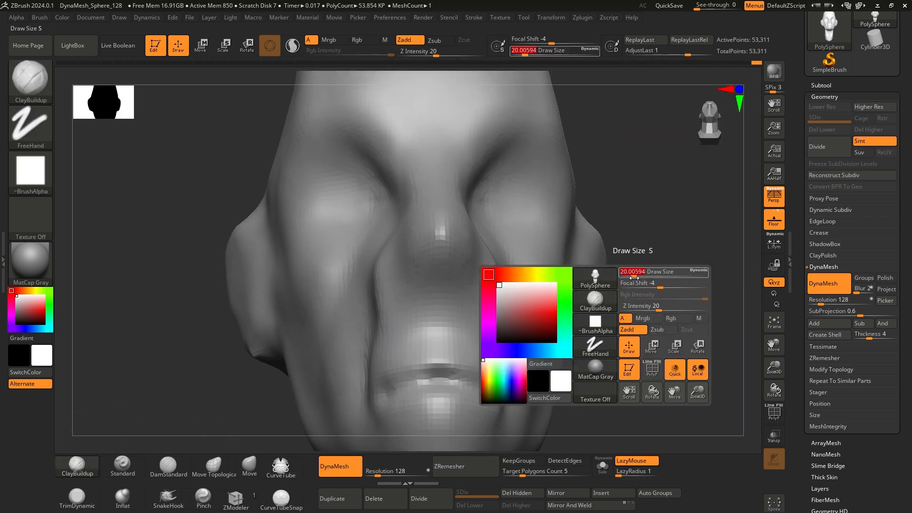
{"action": "right_click_drag", "start_coordinate": [647, 262], "coordinate": [651, 272]}
{"action": "key", "text": "space"}
{"action": "left_click_drag", "start_coordinate": [652, 272], "coordinate": [657, 272]}
{"action": "right_click_drag", "start_coordinate": [613, 311], "coordinate": [601, 321]}
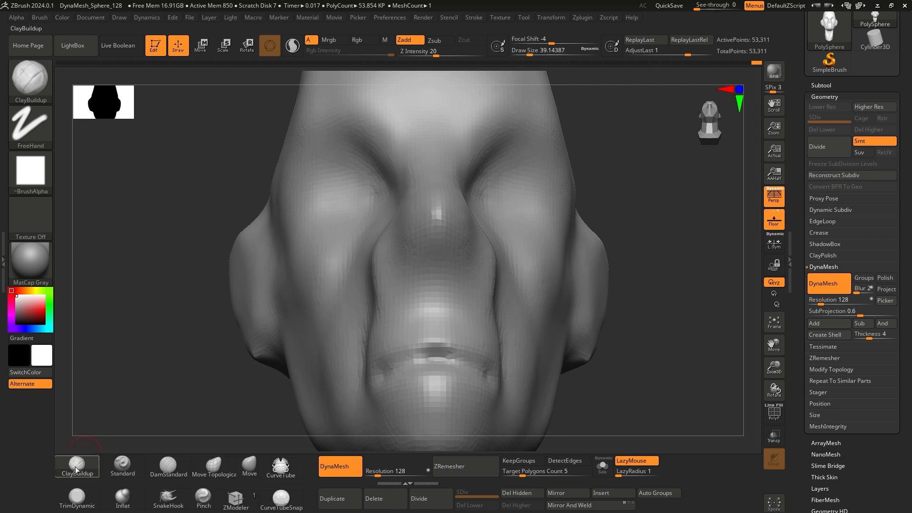
{"action": "mouse_move", "coordinate": [635, 350]}
{"action": "right_mouse_down"}
{"action": "mouse_move", "coordinate": [611, 301]}
{"action": "mouse_move", "coordinate": [655, 268]}
{"action": "mouse_move", "coordinate": [662, 287]}
{"action": "right_mouse_up"}
{"action": "mouse_move", "coordinate": [637, 247]}
{"action": "right_mouse_down"}
{"action": "mouse_move", "coordinate": [647, 271]}
{"action": "mouse_move", "coordinate": [452, 255]}
{"action": "mouse_move", "coordinate": [574, 260]}
{"action": "right_mouse_up"}
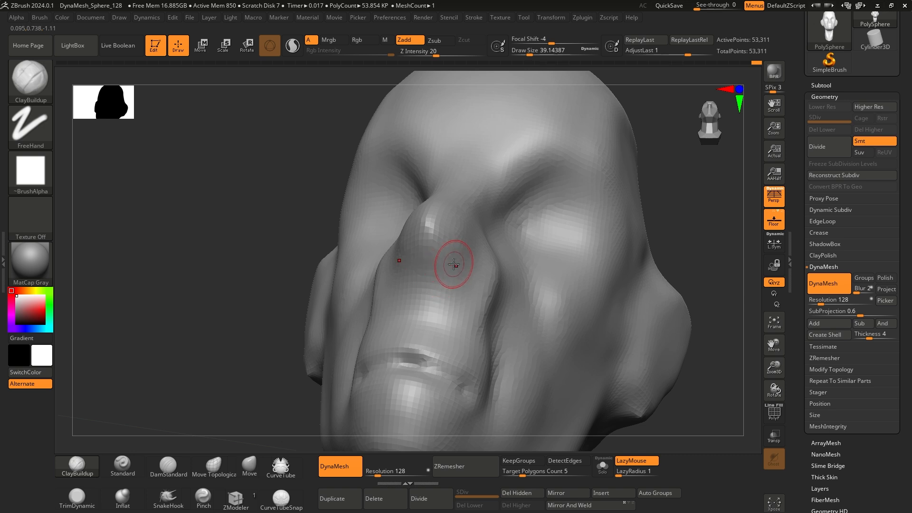
{"action": "key", "text": "space"}
{"action": "right_click_drag", "start_coordinate": [270, 283], "coordinate": [314, 293]}
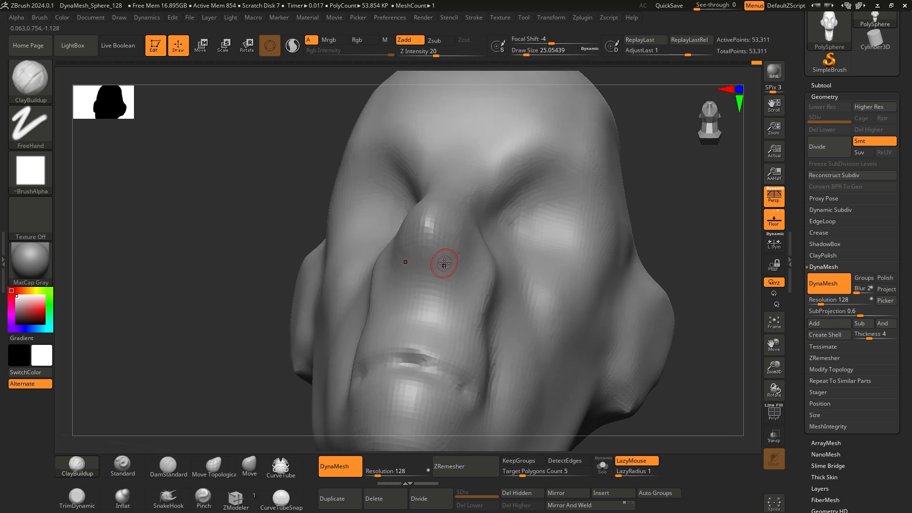
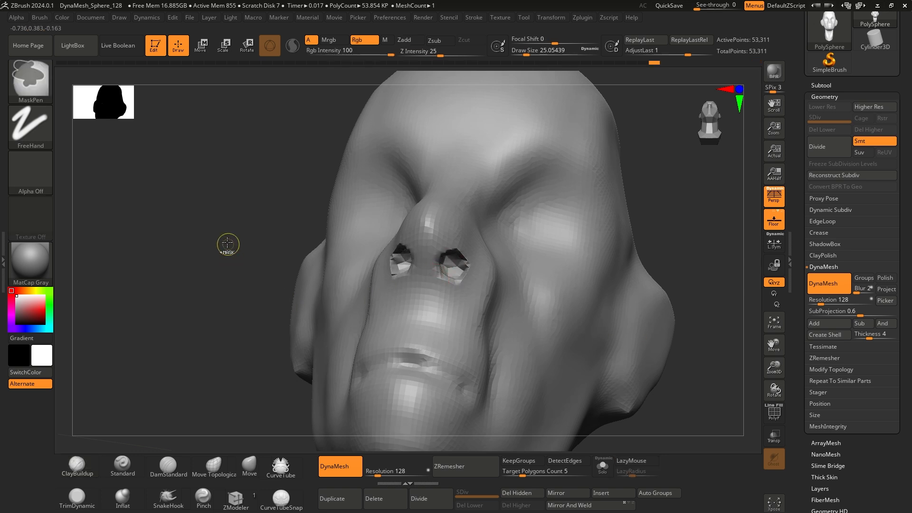
{"action": "left_click_drag", "start_coordinate": [227, 241], "coordinate": [244, 321], "text": "ctrl"}
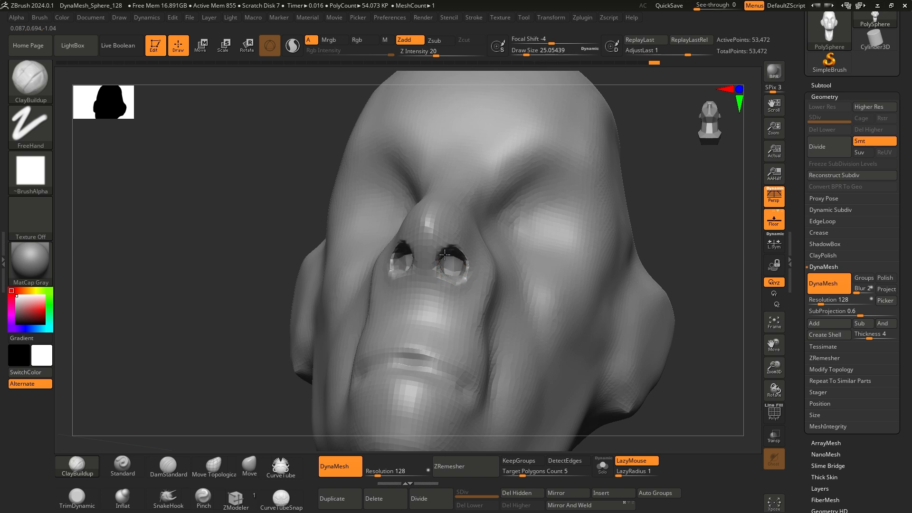
- Remesh the head again, then smooth the nostrils and the creases beside the mouth, using a draw size of about 74 for the creases
{"action": "left_click_drag", "start_coordinate": [228, 287], "coordinate": [240, 311], "text": "ctrl"}
{"action": "left_click_drag", "start_coordinate": [623, 294], "coordinate": [357, 285]}
{"action": "key", "text": "space"}
{"action": "left_click_drag", "start_coordinate": [434, 259], "coordinate": [439, 269], "text": "shift"}
{"action": "left_click_drag", "start_coordinate": [304, 301], "coordinate": [362, 309], "text": "shift"}
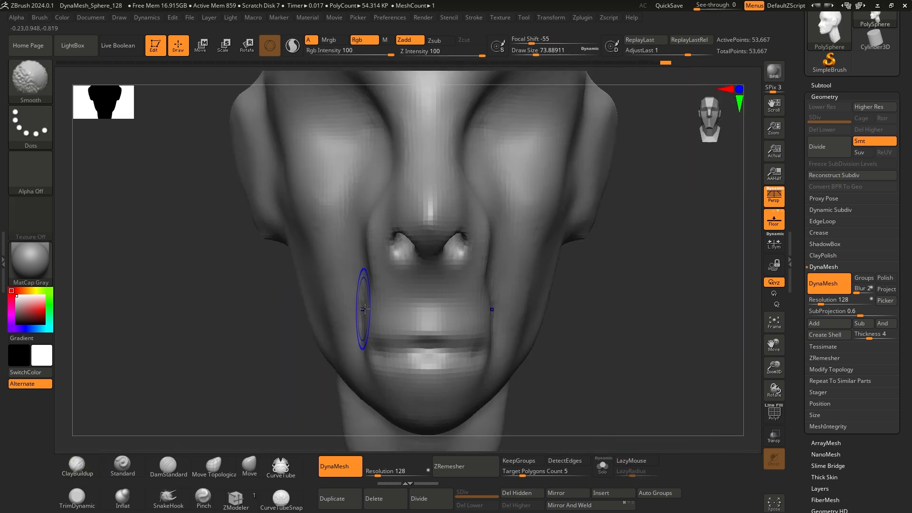
- Carve the philtrum between nose and upper lip with ClayBuildup at a draw size of about 51
{"action": "key", "text": "space"}
{"action": "left_click_drag", "start_coordinate": [475, 326], "coordinate": [469, 326]}
{"action": "right_click_drag", "start_coordinate": [468, 312], "coordinate": [467, 333], "text": "ctrl"}
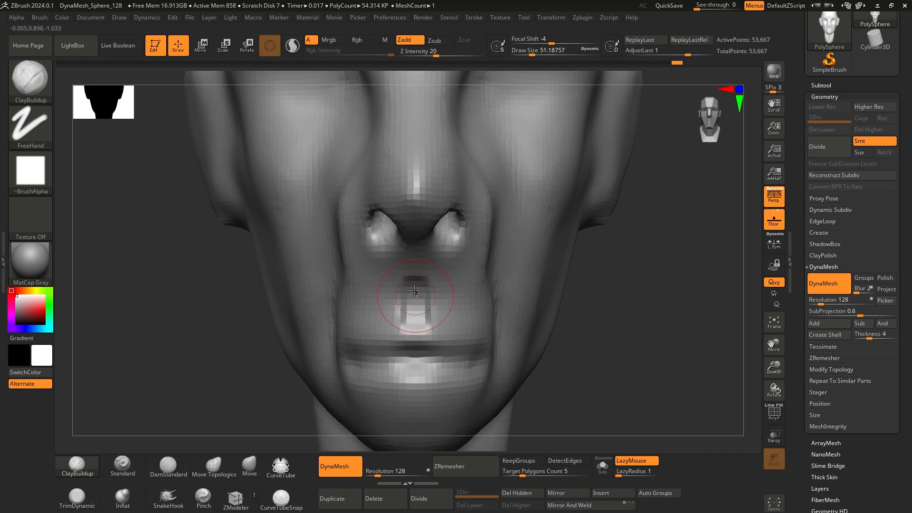
- Smooth the built-up clay on the upper lip just below the nose
{"action": "left_click_drag", "start_coordinate": [569, 310], "coordinate": [438, 309]}
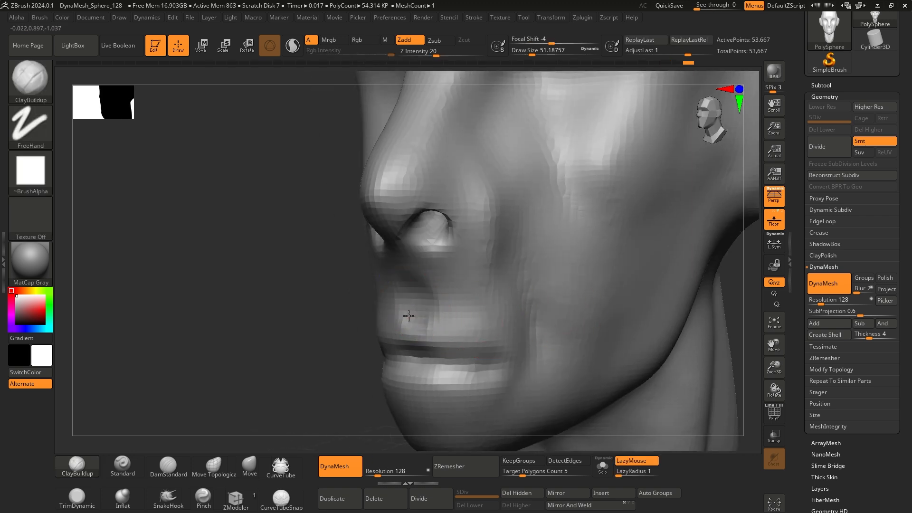
{"action": "left_click_drag", "start_coordinate": [309, 338], "coordinate": [413, 302], "text": "shift"}
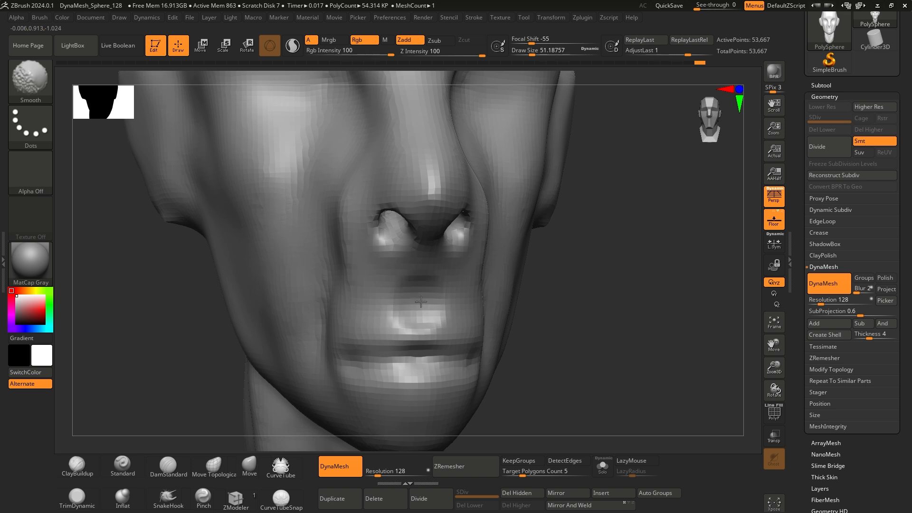
{"action": "left_click_drag", "start_coordinate": [600, 301], "coordinate": [478, 301], "text": "shift"}
{"action": "mouse_move", "coordinate": [625, 271]}
{"action": "left_mouse_down"}
{"action": "mouse_move", "coordinate": [627, 299]}
{"action": "mouse_move", "coordinate": [616, 307]}
{"action": "mouse_move", "coordinate": [260, 300]}
{"action": "mouse_move", "coordinate": [368, 332]}
{"action": "mouse_move", "coordinate": [236, 356]}
{"action": "mouse_move", "coordinate": [285, 309]}
{"action": "mouse_move", "coordinate": [293, 334]}
{"action": "mouse_move", "coordinate": [275, 332]}
{"action": "mouse_move", "coordinate": [267, 351]}
{"action": "mouse_move", "coordinate": [240, 340]}
{"action": "mouse_move", "coordinate": [305, 347]}
{"action": "mouse_move", "coordinate": [295, 323]}
{"action": "left_mouse_up"}
- Carve a crease around the nostril wing with the DamStandard brush and soften its edges with smoothing
{"action": "left_click", "coordinate": [168, 465]}
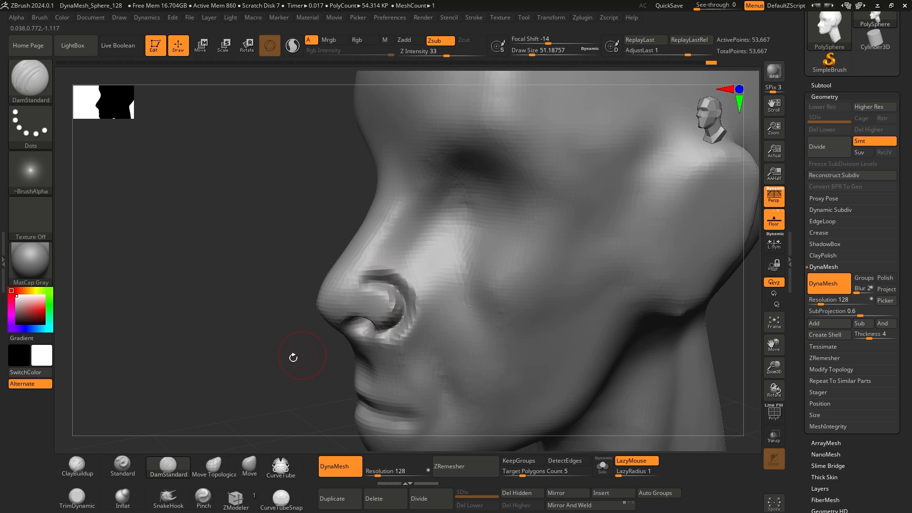
{"action": "left_click_drag", "start_coordinate": [293, 357], "coordinate": [267, 340]}
{"action": "key", "text": "shift"}
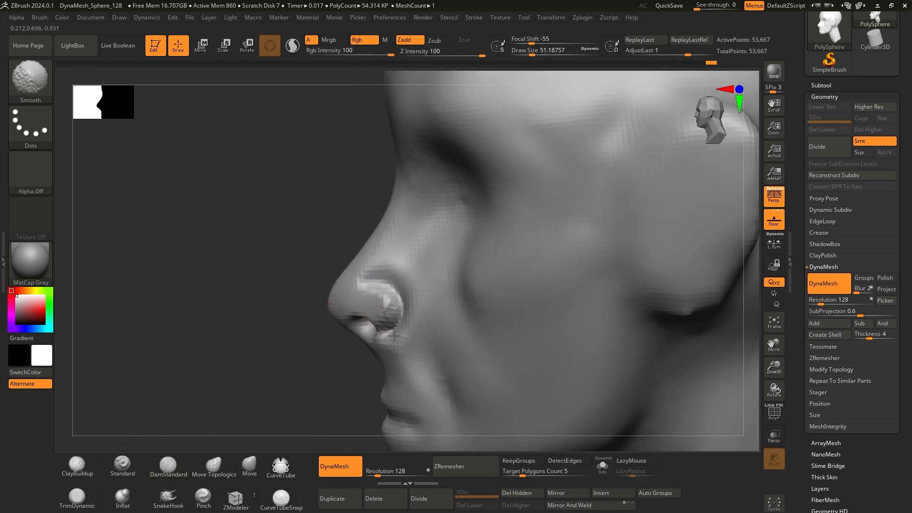
{"action": "left_click_drag", "start_coordinate": [356, 353], "coordinate": [315, 366]}
{"action": "left_click_drag", "start_coordinate": [277, 331], "coordinate": [382, 283]}
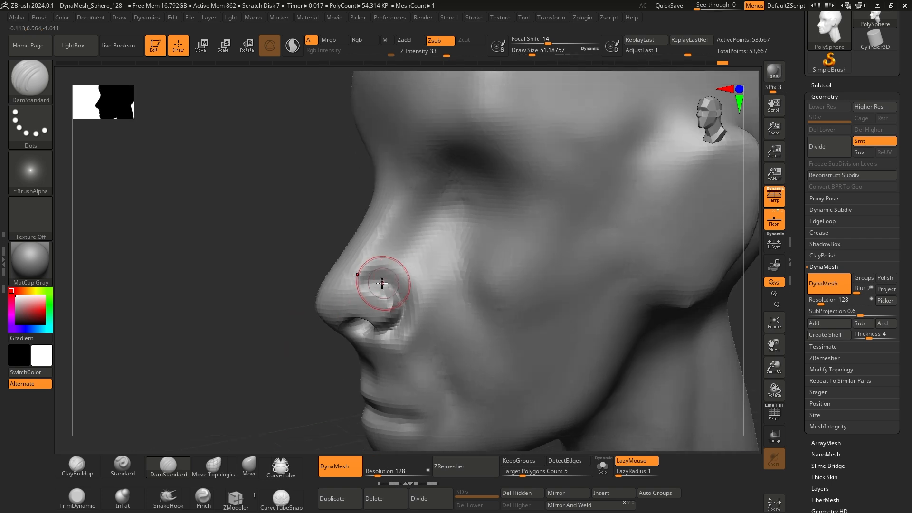
{"action": "left_click_drag", "start_coordinate": [388, 336], "coordinate": [378, 344]}
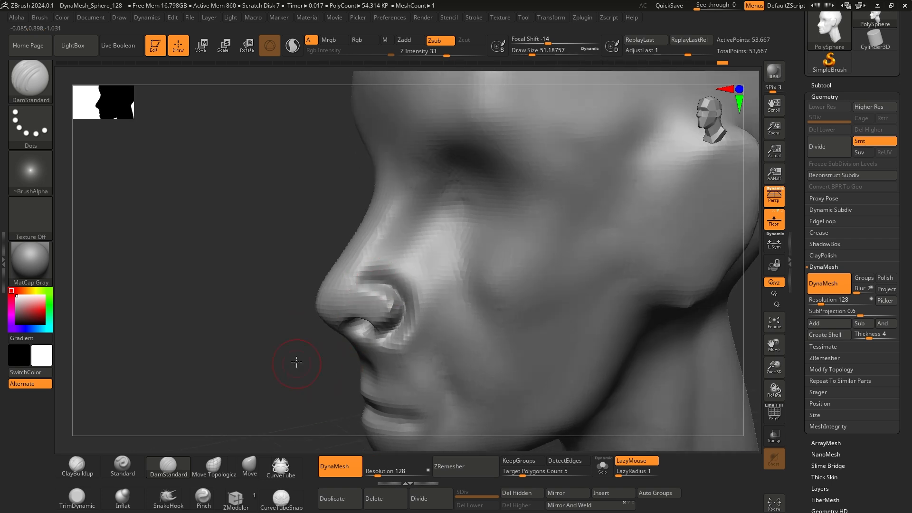
{"action": "key", "text": "shift"}
{"action": "mouse_move", "coordinate": [295, 361]}
{"action": "left_mouse_down"}
{"action": "mouse_move", "coordinate": [304, 359]}
{"action": "mouse_move", "coordinate": [132, 446]}
{"action": "left_mouse_up"}
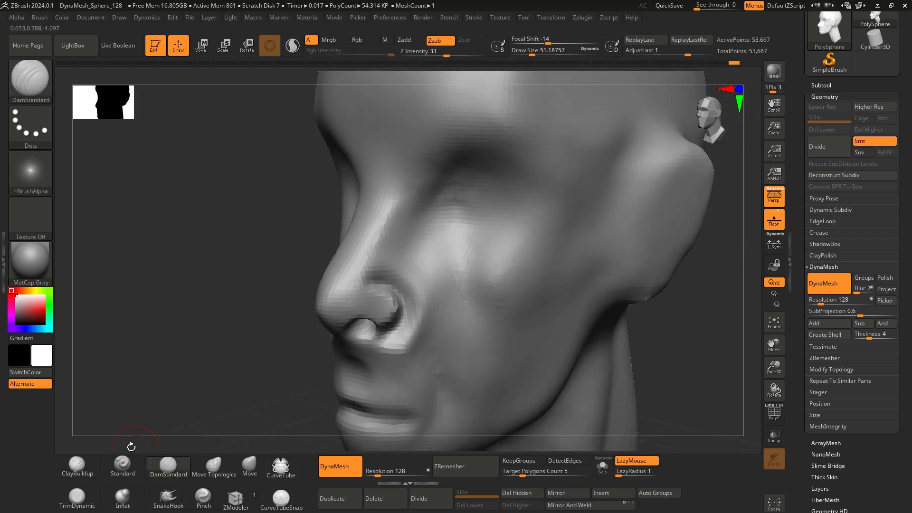
- Build up the nostril wing with the ClayBuildup brush at a draw size of about 90, and smooth it
{"action": "left_click", "coordinate": [77, 464]}
{"action": "key", "text": "space"}
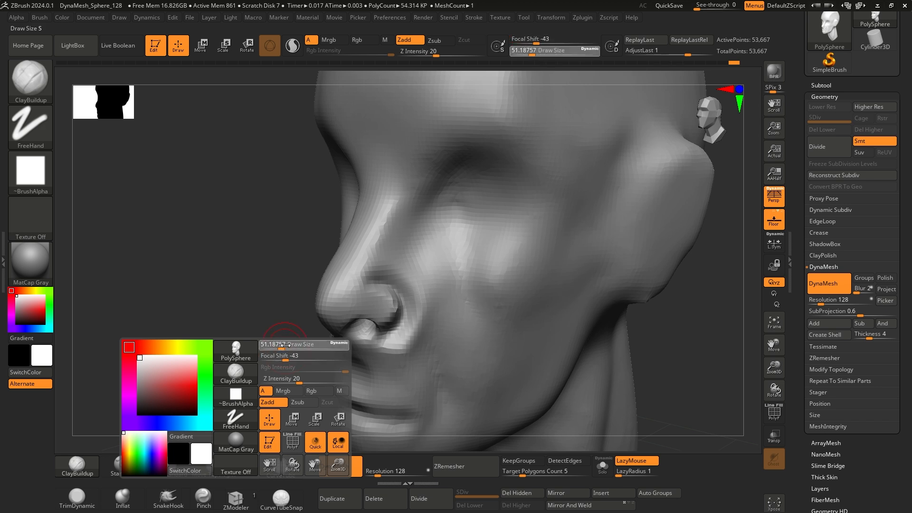
{"action": "left_click_drag", "start_coordinate": [381, 298], "coordinate": [369, 306]}
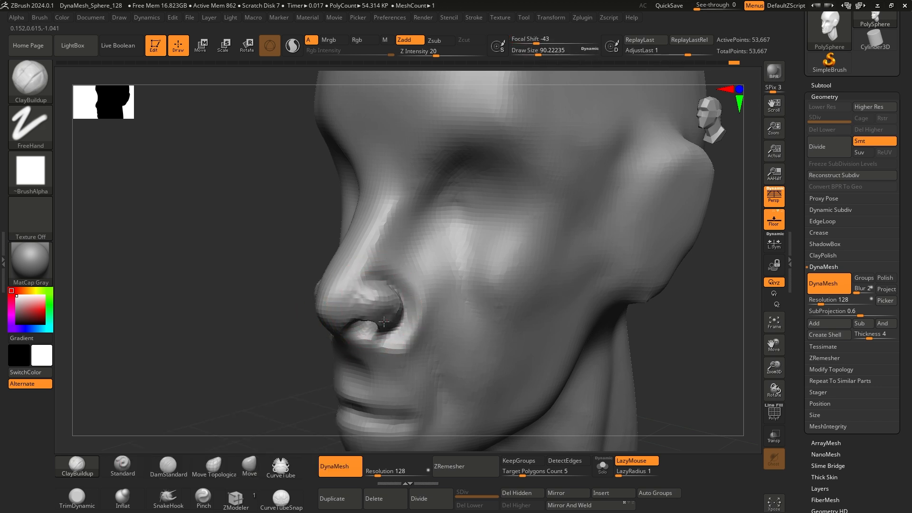
{"action": "left_click_drag", "start_coordinate": [295, 345], "coordinate": [257, 345]}
{"action": "right_click_drag", "start_coordinate": [388, 324], "coordinate": [355, 346]}
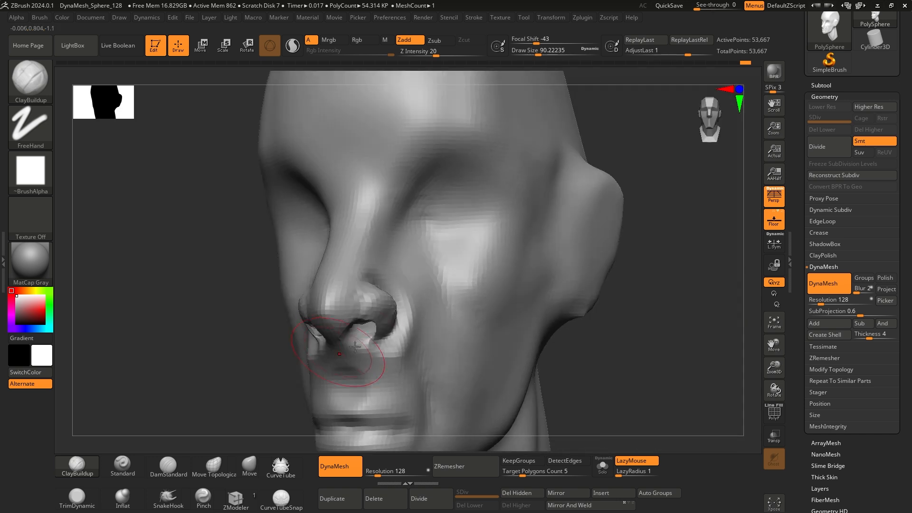
{"action": "key", "text": "shift"}
{"action": "left_click_drag", "start_coordinate": [386, 322], "coordinate": [386, 332], "text": "shift"}
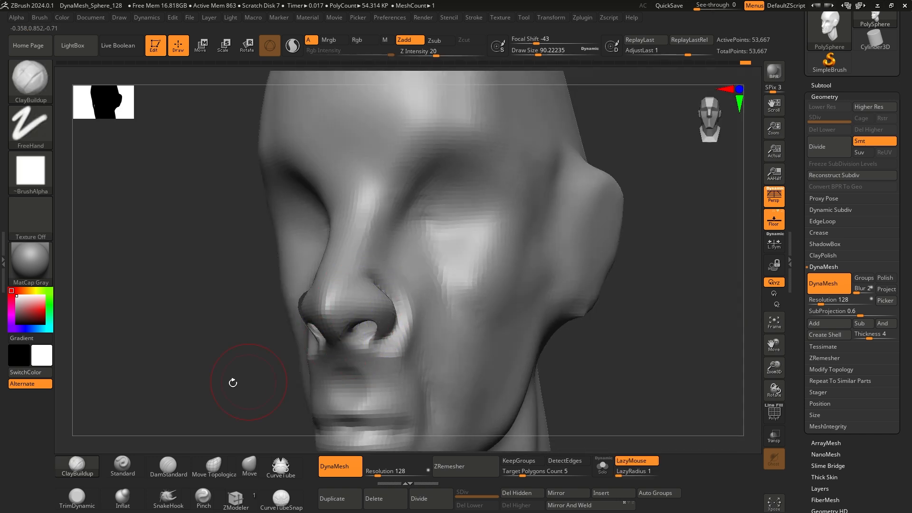
- Remesh the head with DynaMesh at the current resolution and smooth the nostril wing
{"action": "left_click_drag", "start_coordinate": [233, 383], "coordinate": [209, 380]}
{"action": "left_click_drag", "start_coordinate": [218, 315], "coordinate": [257, 366], "text": "ctrl"}
{"action": "mouse_move", "coordinate": [285, 397]}
{"action": "left_mouse_down"}
{"action": "mouse_move", "coordinate": [253, 350]}
{"action": "mouse_move", "coordinate": [252, 370]}
{"action": "mouse_move", "coordinate": [301, 338]}
{"action": "left_mouse_up"}
{"action": "left_click_drag", "start_coordinate": [386, 315], "coordinate": [382, 323], "text": "shift"}
- Build up the cheek fold from beside the nostril to the mouth corner with ClayBuildup, and smooth it
{"action": "mouse_move", "coordinate": [223, 380]}
{"action": "left_mouse_down"}
{"action": "mouse_move", "coordinate": [262, 356]}
{"action": "mouse_move", "coordinate": [304, 354]}
{"action": "left_mouse_up"}
{"action": "left_click_drag", "start_coordinate": [546, 356], "coordinate": [553, 332], "text": "alt"}
{"action": "mouse_move", "coordinate": [599, 332]}
{"action": "left_mouse_down"}
{"action": "mouse_move", "coordinate": [556, 331]}
{"action": "mouse_move", "coordinate": [589, 332]}
{"action": "mouse_move", "coordinate": [552, 355]}
{"action": "mouse_move", "coordinate": [498, 362]}
{"action": "left_mouse_up"}
{"action": "mouse_move", "coordinate": [283, 348]}
{"action": "left_mouse_down", "text": "alt"}
{"action": "mouse_move", "coordinate": [275, 338]}
{"action": "mouse_move", "coordinate": [253, 340]}
{"action": "mouse_move", "coordinate": [269, 342]}
{"action": "left_mouse_up", "text": "alt"}
{"action": "key", "text": "space"}
{"action": "key", "text": "space"}
{"action": "mouse_move", "coordinate": [266, 343]}
{"action": "left_mouse_down"}
{"action": "mouse_move", "coordinate": [276, 343]}
{"action": "mouse_move", "coordinate": [257, 350]}
{"action": "left_mouse_up"}
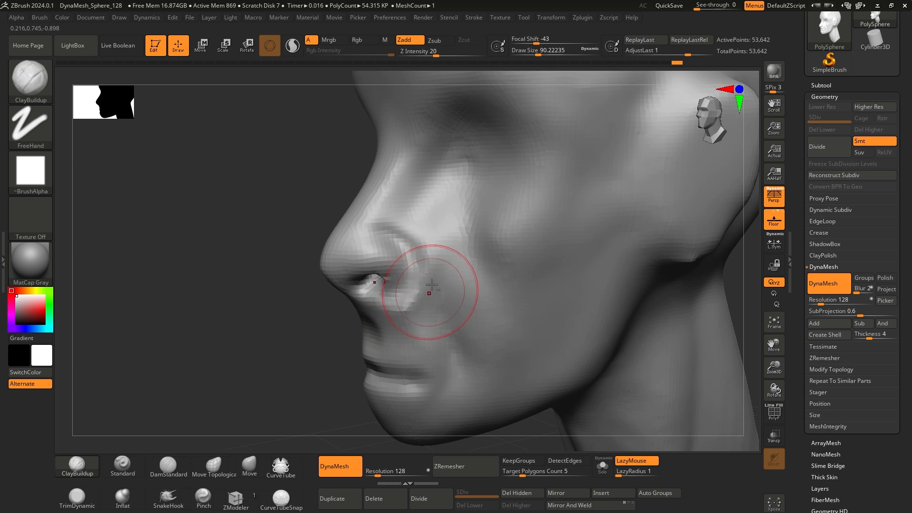
{"action": "left_click_drag", "start_coordinate": [432, 285], "coordinate": [411, 310]}
{"action": "right_click_drag", "start_coordinate": [381, 318], "coordinate": [371, 326]}
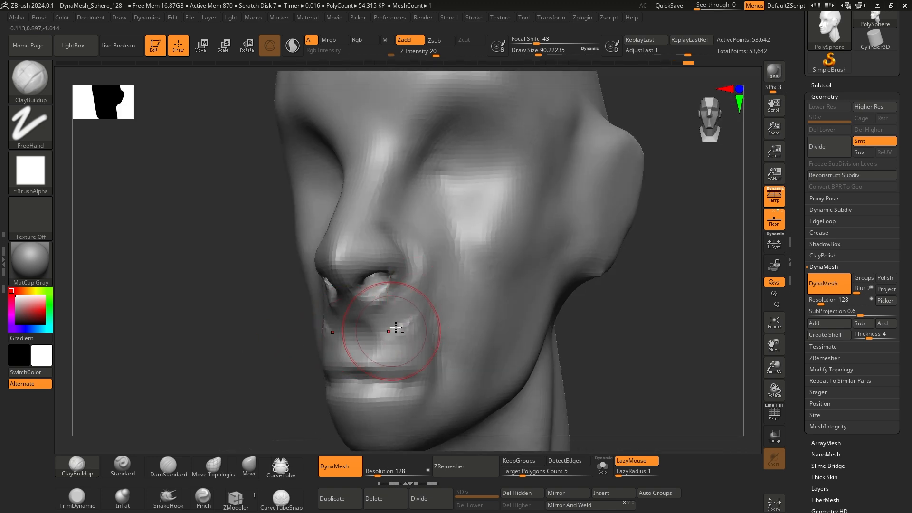
{"action": "left_click_drag", "start_coordinate": [396, 328], "coordinate": [427, 255]}
{"action": "left_click_drag", "start_coordinate": [436, 300], "coordinate": [412, 248]}
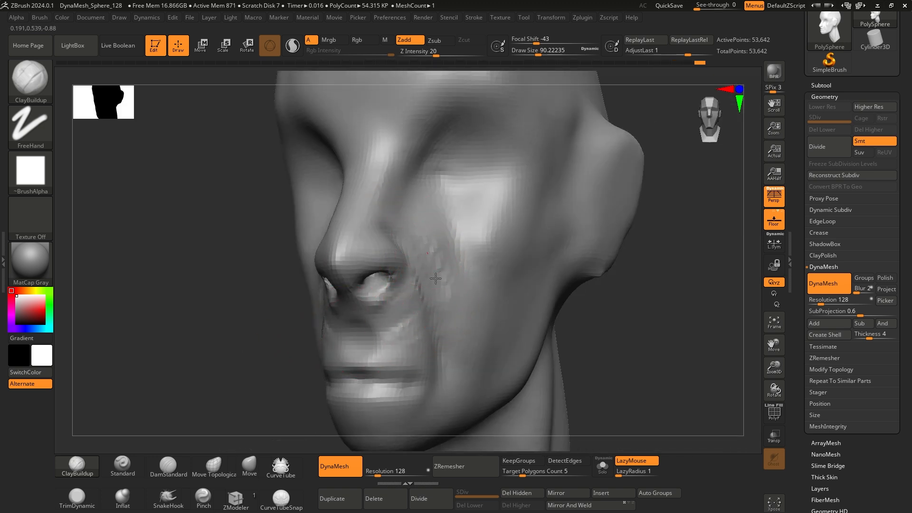
{"action": "left_click_drag", "start_coordinate": [435, 278], "coordinate": [423, 287]}
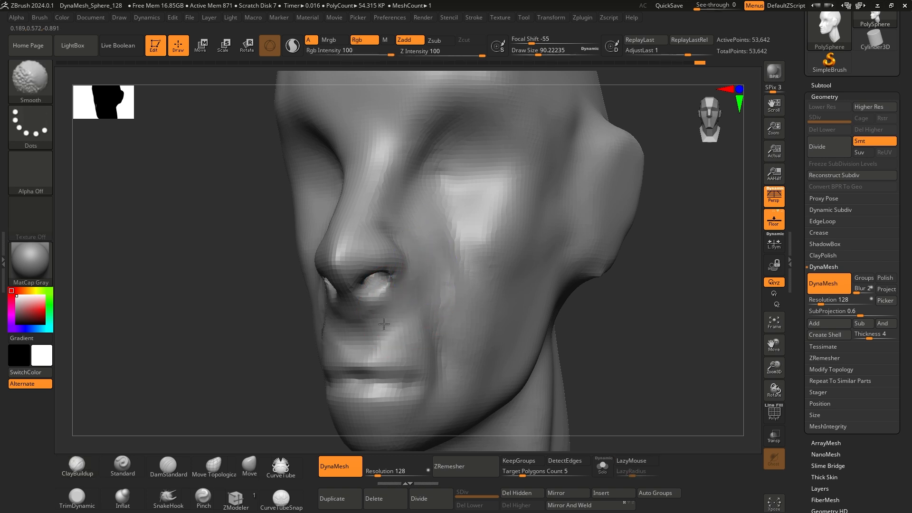
{"action": "right_click_drag", "start_coordinate": [387, 306], "coordinate": [266, 335]}
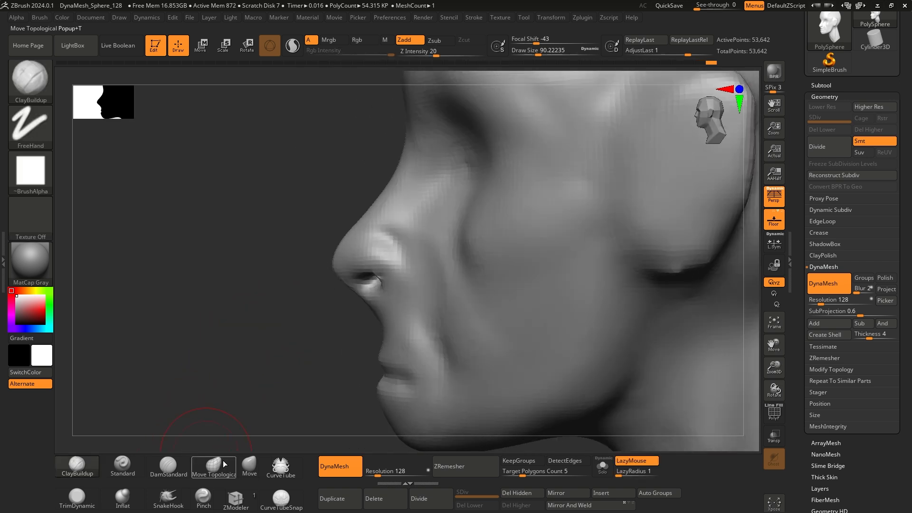
- Reshape the nose profile along the bridge and tip with the Move brush at a draw size of about 177
{"action": "left_click", "coordinate": [249, 466]}
{"action": "key", "text": "space"}
{"action": "left_click_drag", "start_coordinate": [299, 347], "coordinate": [309, 343]}
{"action": "right_click_drag", "start_coordinate": [316, 333], "coordinate": [303, 347], "text": "alt"}
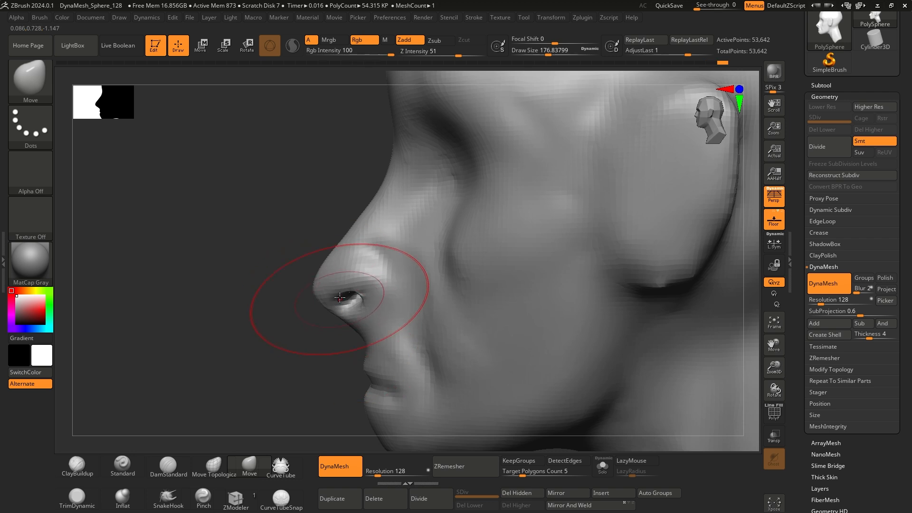
{"action": "left_click_drag", "start_coordinate": [397, 178], "coordinate": [401, 169]}
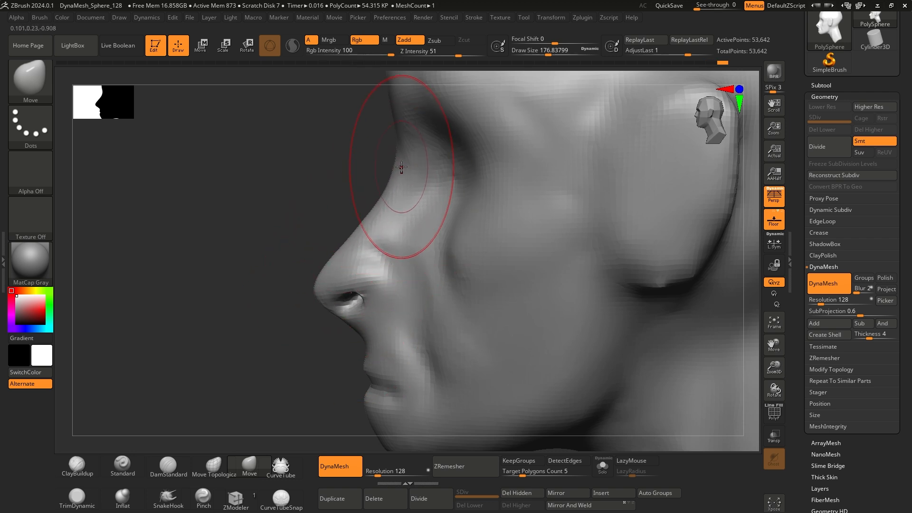
{"action": "right_click_drag", "start_coordinate": [346, 193], "coordinate": [349, 223], "text": "alt"}
{"action": "mouse_move", "coordinate": [365, 248]}
{"action": "left_mouse_down"}
{"action": "mouse_move", "coordinate": [344, 230]}
{"action": "mouse_move", "coordinate": [377, 251]}
{"action": "left_mouse_up"}
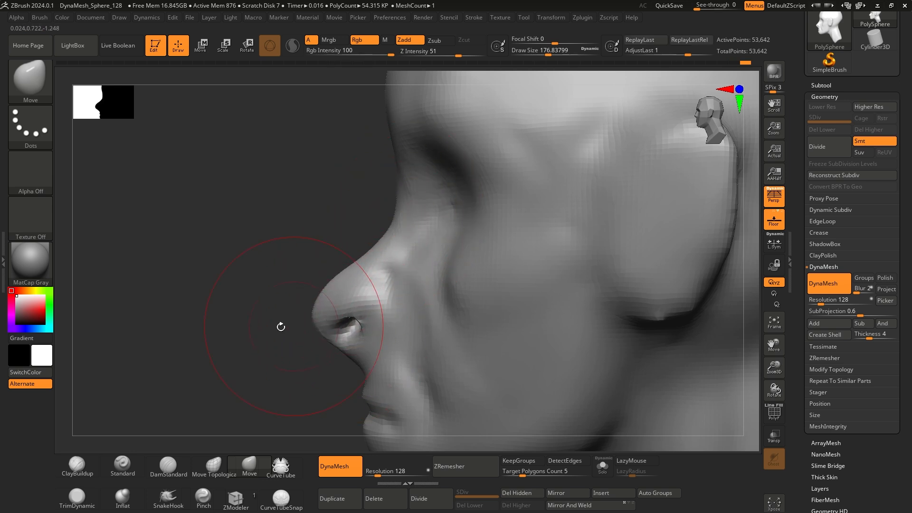
- Push the nose tip slightly back toward the face with the Move brush at a draw size of about 97
{"action": "left_click_drag", "start_coordinate": [280, 327], "coordinate": [315, 285], "text": "shift"}
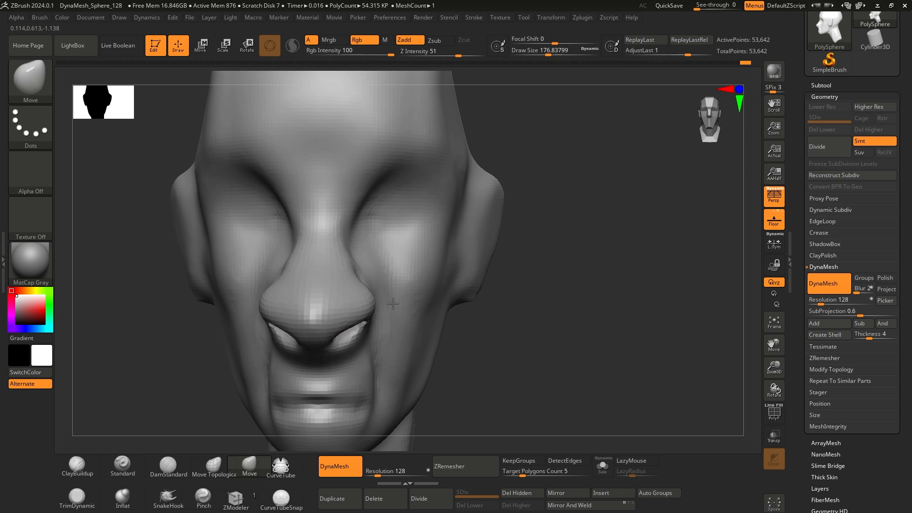
{"action": "left_click_drag", "start_coordinate": [393, 303], "coordinate": [335, 309]}
{"action": "left_click_drag", "start_coordinate": [476, 330], "coordinate": [444, 314], "text": "shift"}
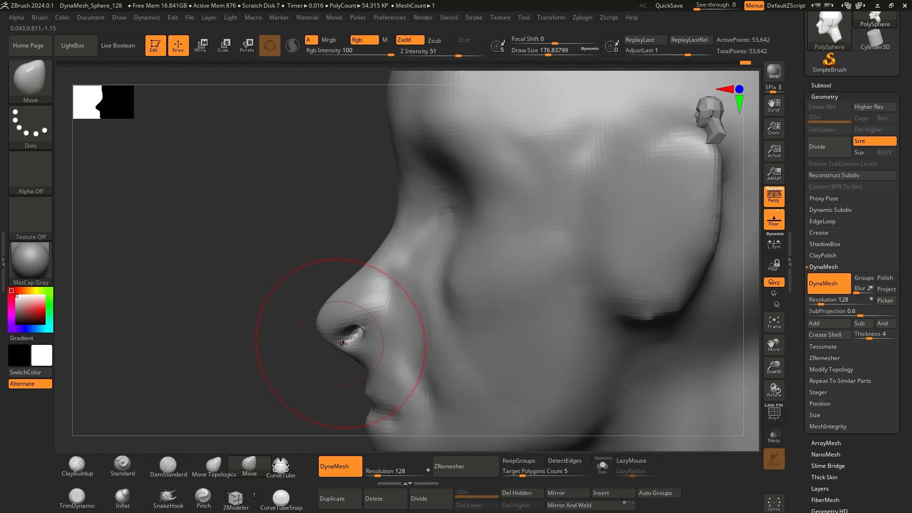
{"action": "key", "text": "space"}
{"action": "left_click_drag", "start_coordinate": [344, 339], "coordinate": [333, 339]}
{"action": "left_click_drag", "start_coordinate": [321, 319], "coordinate": [327, 317]}
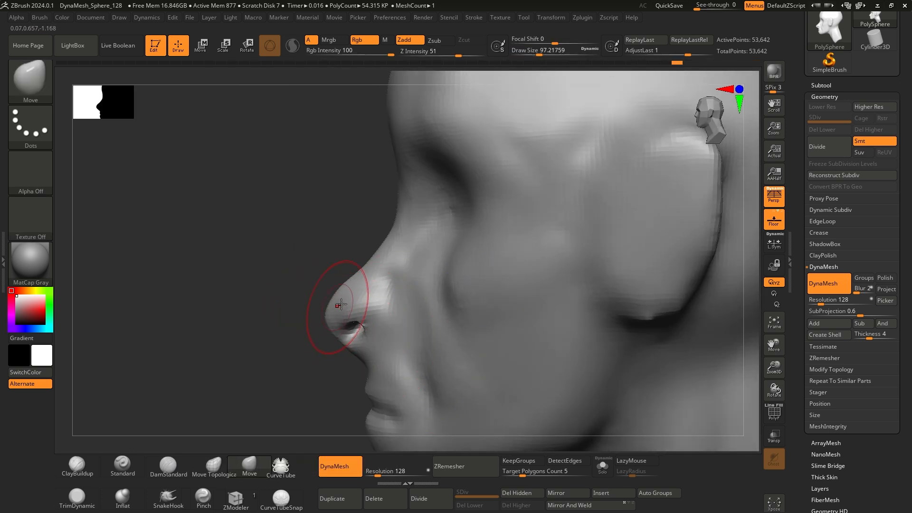
{"action": "left_click_drag", "start_coordinate": [316, 286], "coordinate": [333, 321], "text": "alt"}
{"action": "left_click_drag", "start_coordinate": [514, 297], "coordinate": [469, 307]}
- Adjust the lower nose and nostril area in profile with the Move brush at a draw size of about 182
{"action": "right_click_drag", "start_coordinate": [469, 306], "coordinate": [418, 347], "text": "ctrl"}
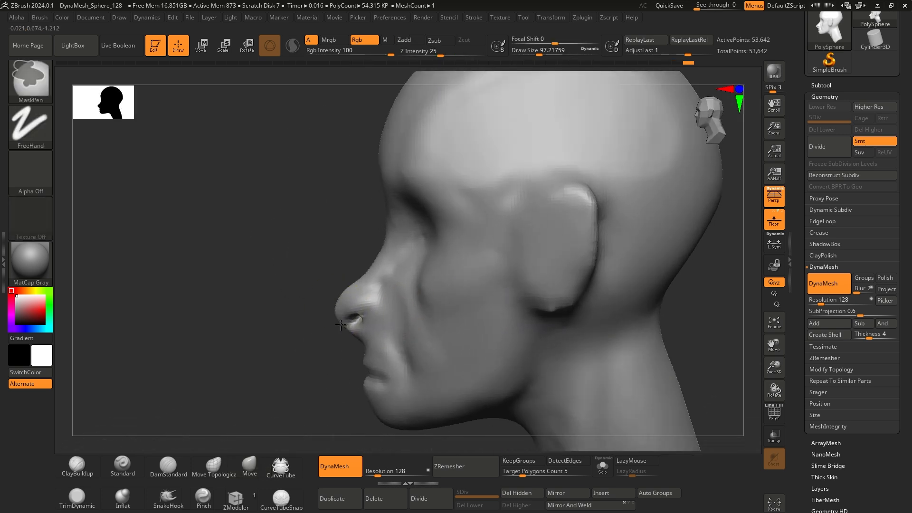
{"action": "key", "text": "space"}
{"action": "left_click_drag", "start_coordinate": [323, 320], "coordinate": [333, 319]}
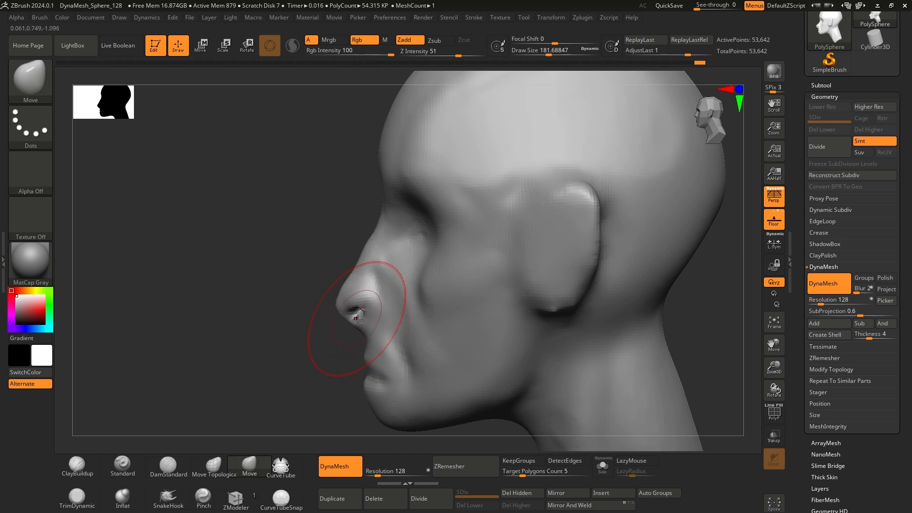
{"action": "mouse_move", "coordinate": [360, 328]}
{"action": "left_mouse_down"}
{"action": "mouse_move", "coordinate": [549, 291]}
{"action": "mouse_move", "coordinate": [592, 304]}
{"action": "mouse_move", "coordinate": [554, 305]}
{"action": "mouse_move", "coordinate": [534, 293]}
{"action": "mouse_move", "coordinate": [645, 272]}
{"action": "mouse_move", "coordinate": [655, 299]}
{"action": "mouse_move", "coordinate": [630, 313]}
{"action": "left_mouse_up"}
- Carve a deep oval hollow inside the ear with ClayBuildup in subtractive mode at a draw size of about 71
{"action": "right_click_drag", "start_coordinate": [630, 314], "coordinate": [554, 286], "text": "alt"}
{"action": "key", "text": "space"}
{"action": "left_click_drag", "start_coordinate": [553, 287], "coordinate": [541, 287]}
{"action": "right_click_drag", "start_coordinate": [542, 288], "coordinate": [555, 315], "text": "ctrl"}
{"action": "key", "text": "space"}
{"action": "left_click_drag", "start_coordinate": [555, 312], "coordinate": [586, 317]}
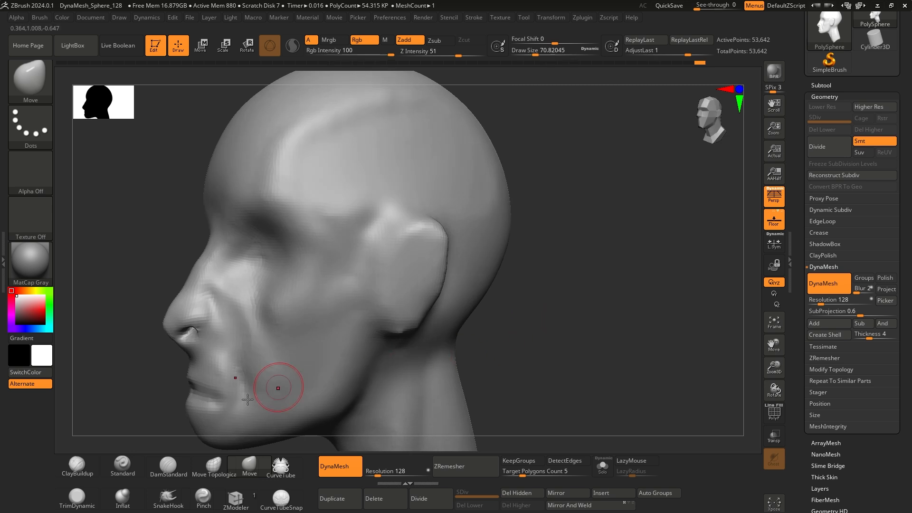
{"action": "left_click", "coordinate": [77, 466]}
{"action": "right_click_drag", "start_coordinate": [498, 264], "coordinate": [431, 245], "text": "ctrl"}
{"action": "mouse_move", "coordinate": [431, 258]}
{"action": "left_mouse_down", "text": "alt"}
{"action": "mouse_move", "coordinate": [425, 263]}
{"action": "mouse_move", "coordinate": [442, 234]}
{"action": "mouse_move", "coordinate": [441, 281]}
{"action": "mouse_move", "coordinate": [408, 294]}
{"action": "mouse_move", "coordinate": [429, 223]}
{"action": "mouse_move", "coordinate": [441, 254]}
{"action": "mouse_move", "coordinate": [421, 293]}
{"action": "left_mouse_up", "text": "alt"}
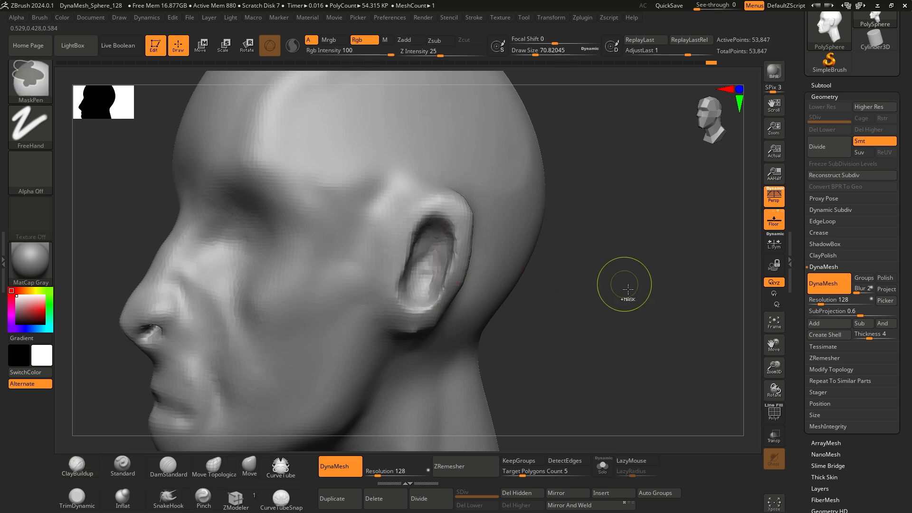
- Remesh the head with DynaMesh and smooth the hollow inside the ear
{"action": "left_click_drag", "start_coordinate": [623, 285], "coordinate": [585, 294]}
{"action": "mouse_move", "coordinate": [404, 252]}
{"action": "left_mouse_down", "text": "shift"}
{"action": "mouse_move", "coordinate": [390, 297]}
{"action": "mouse_move", "coordinate": [407, 281]}
{"action": "left_mouse_up", "text": "shift"}
{"action": "left_click_drag", "start_coordinate": [577, 297], "coordinate": [510, 316]}
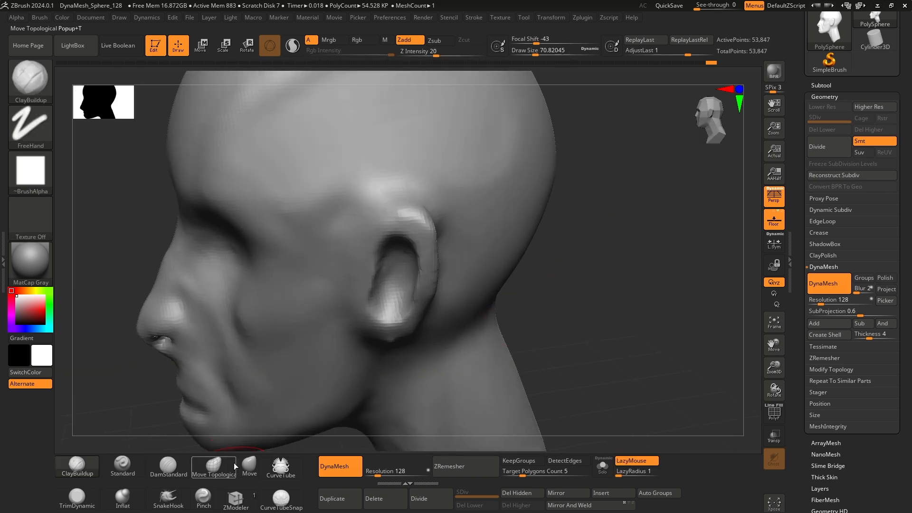
- Carve creases with the DamStandard brush where the upper and front edges of the ear meet the head
{"action": "left_click", "coordinate": [168, 466]}
{"action": "left_click_drag", "start_coordinate": [566, 300], "coordinate": [507, 309]}
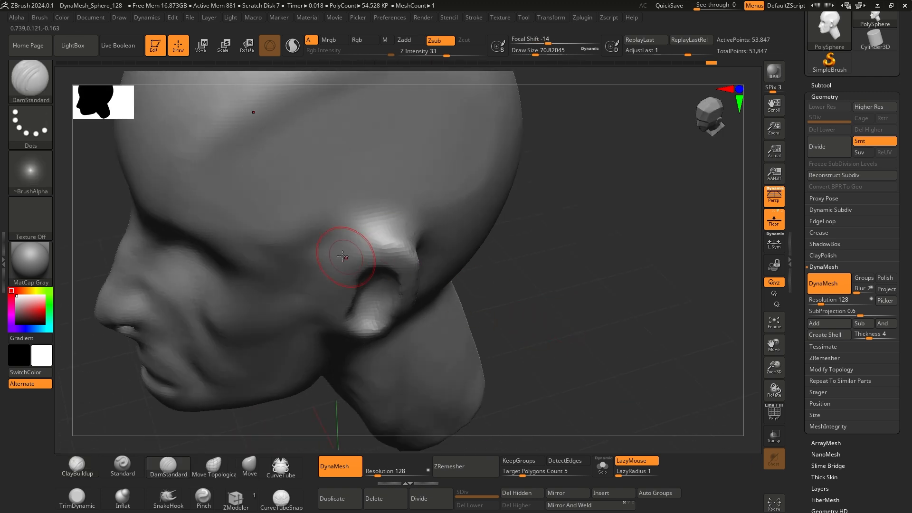
{"action": "mouse_move", "coordinate": [335, 255]}
{"action": "left_mouse_down"}
{"action": "mouse_move", "coordinate": [365, 231]}
{"action": "mouse_move", "coordinate": [394, 235]}
{"action": "mouse_move", "coordinate": [330, 260]}
{"action": "left_mouse_up"}
{"action": "left_click_drag", "start_coordinate": [570, 290], "coordinate": [497, 287]}
{"action": "left_click_drag", "start_coordinate": [382, 230], "coordinate": [397, 248]}
- Carve the groove separating the back of the ear from the skull with DamStandard, and smooth the surrounding surface
{"action": "mouse_move", "coordinate": [288, 369]}
{"action": "left_mouse_down"}
{"action": "mouse_move", "coordinate": [230, 366]}
{"action": "mouse_move", "coordinate": [222, 385]}
{"action": "mouse_move", "coordinate": [275, 399]}
{"action": "mouse_move", "coordinate": [271, 346]}
{"action": "left_mouse_up"}
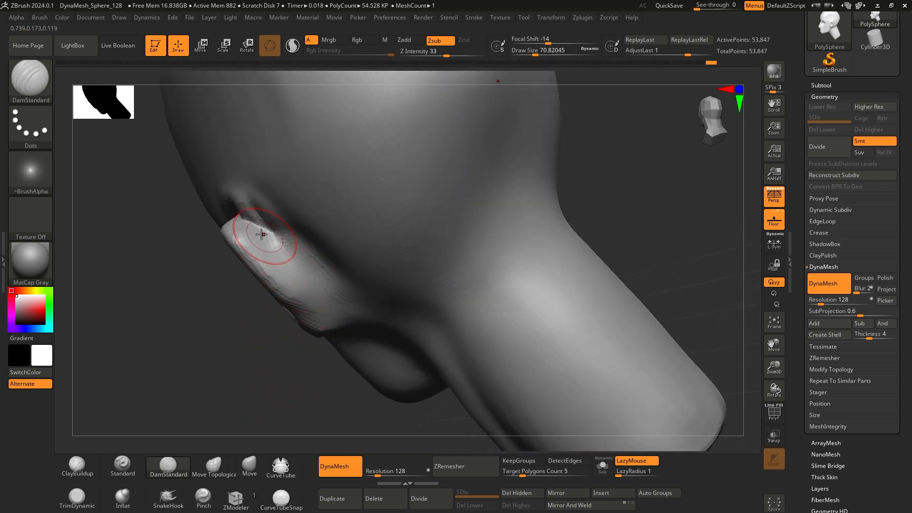
{"action": "mouse_move", "coordinate": [263, 234]}
{"action": "left_mouse_down"}
{"action": "mouse_move", "coordinate": [350, 316]}
{"action": "mouse_move", "coordinate": [300, 249]}
{"action": "mouse_move", "coordinate": [241, 209]}
{"action": "left_mouse_up"}
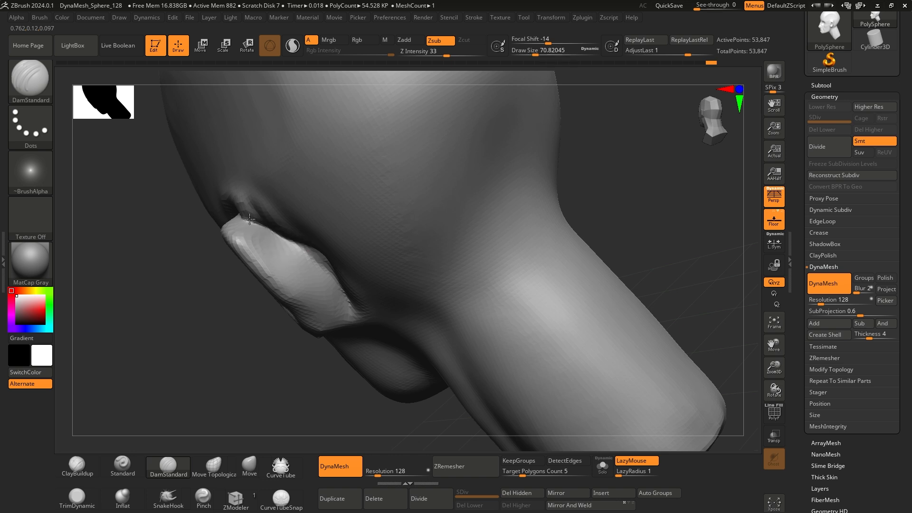
{"action": "mouse_move", "coordinate": [190, 238]}
{"action": "left_mouse_down"}
{"action": "mouse_move", "coordinate": [348, 280]}
{"action": "mouse_move", "coordinate": [438, 260]}
{"action": "left_mouse_up"}
{"action": "left_click_drag", "start_coordinate": [240, 230], "coordinate": [285, 202], "text": "shift"}
{"action": "mouse_move", "coordinate": [398, 264]}
{"action": "left_mouse_down"}
{"action": "mouse_move", "coordinate": [509, 287]}
{"action": "mouse_move", "coordinate": [439, 266]}
{"action": "left_mouse_up"}
{"action": "left_click_drag", "start_coordinate": [400, 229], "coordinate": [422, 307], "text": "shift"}
{"action": "left_click_drag", "start_coordinate": [228, 330], "coordinate": [157, 311]}
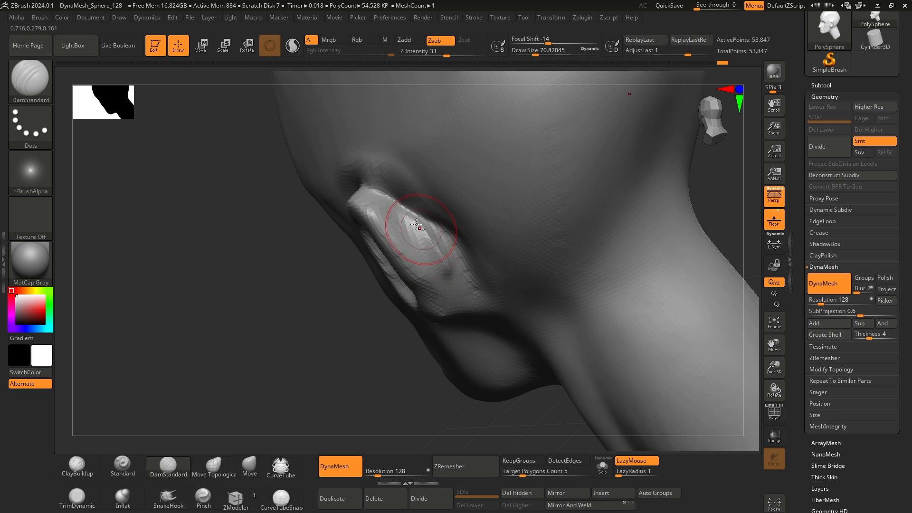
- Define the rear surface of the ear with further DamStandard strokes along its length, and smooth them
{"action": "left_click_drag", "start_coordinate": [468, 289], "coordinate": [432, 243]}
{"action": "mouse_move", "coordinate": [463, 271]}
{"action": "left_mouse_down", "text": "shift"}
{"action": "mouse_move", "coordinate": [444, 244]}
{"action": "mouse_move", "coordinate": [448, 299]}
{"action": "left_mouse_up", "text": "shift"}
{"action": "left_click_drag", "start_coordinate": [422, 221], "coordinate": [459, 300]}
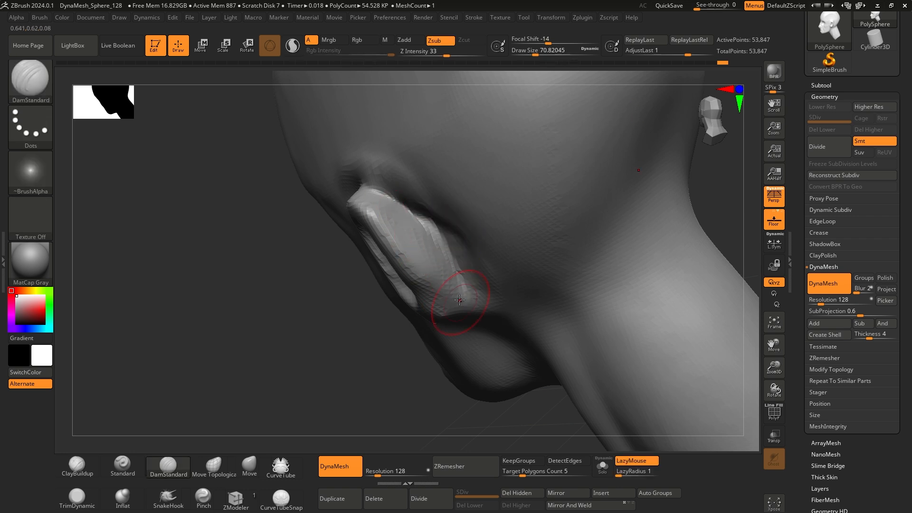
{"action": "left_click_drag", "start_coordinate": [304, 297], "coordinate": [361, 285]}
{"action": "mouse_move", "coordinate": [458, 255]}
{"action": "left_mouse_down", "text": "shift"}
{"action": "mouse_move", "coordinate": [418, 205]}
{"action": "mouse_move", "coordinate": [365, 173]}
{"action": "mouse_move", "coordinate": [352, 185]}
{"action": "left_mouse_up", "text": "shift"}
- Tilt the ear backward and refine its outline with the Move brush at a draw size of about 145
{"action": "left_click_drag", "start_coordinate": [228, 304], "coordinate": [328, 309]}
{"action": "mouse_move", "coordinate": [648, 227]}
{"action": "left_mouse_down"}
{"action": "mouse_move", "coordinate": [621, 230]}
{"action": "mouse_move", "coordinate": [605, 287]}
{"action": "mouse_move", "coordinate": [618, 290]}
{"action": "left_mouse_up"}
{"action": "left_click", "coordinate": [245, 470]}
{"action": "key", "text": "space"}
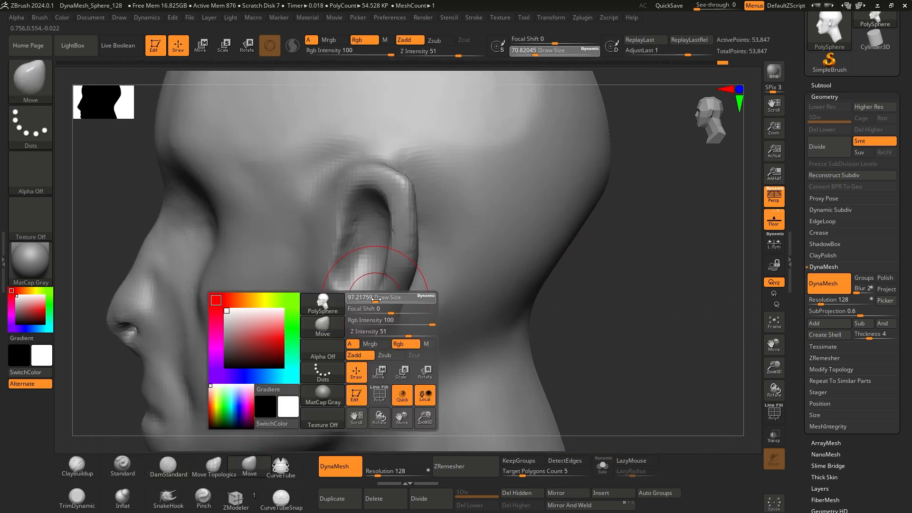
{"action": "left_click_drag", "start_coordinate": [371, 298], "coordinate": [383, 298]}
{"action": "mouse_move", "coordinate": [570, 304]}
{"action": "left_mouse_down", "text": "alt"}
{"action": "mouse_move", "coordinate": [550, 271]}
{"action": "mouse_move", "coordinate": [564, 269]}
{"action": "left_mouse_up", "text": "alt"}
{"action": "left_click_drag", "start_coordinate": [423, 205], "coordinate": [435, 203]}
{"action": "left_click_drag", "start_coordinate": [380, 207], "coordinate": [387, 206]}
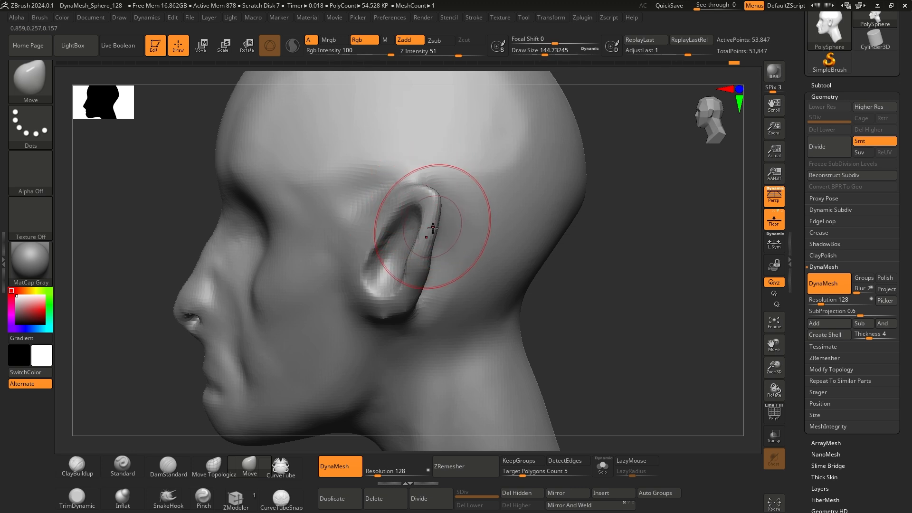
{"action": "left_click_drag", "start_coordinate": [394, 294], "coordinate": [390, 292]}
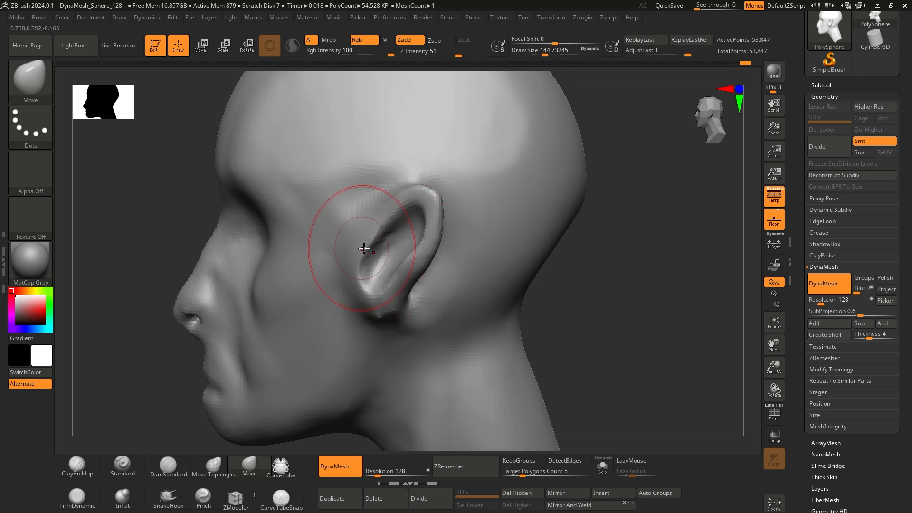
- Push the ear's rear rim backward and reshape its upper front edge with the Move brush
{"action": "left_click_drag", "start_coordinate": [434, 233], "coordinate": [443, 232]}
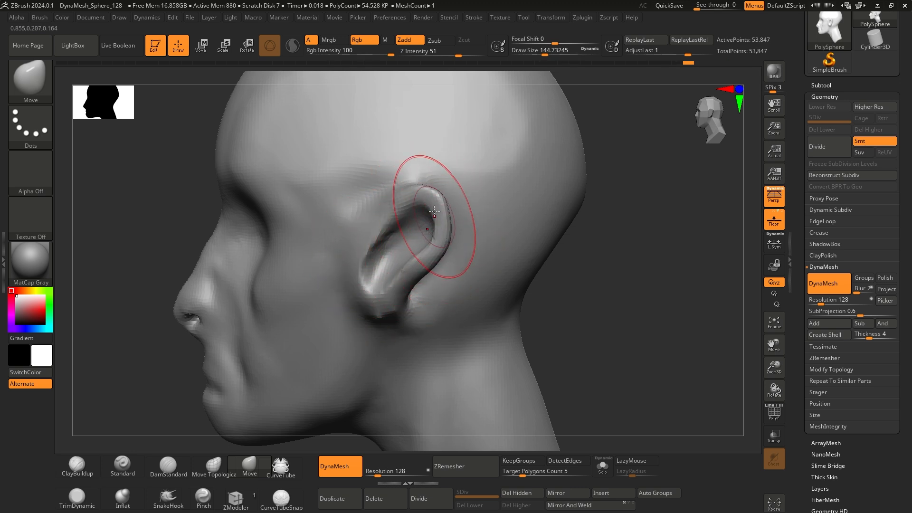
{"action": "left_click_drag", "start_coordinate": [405, 205], "coordinate": [402, 201]}
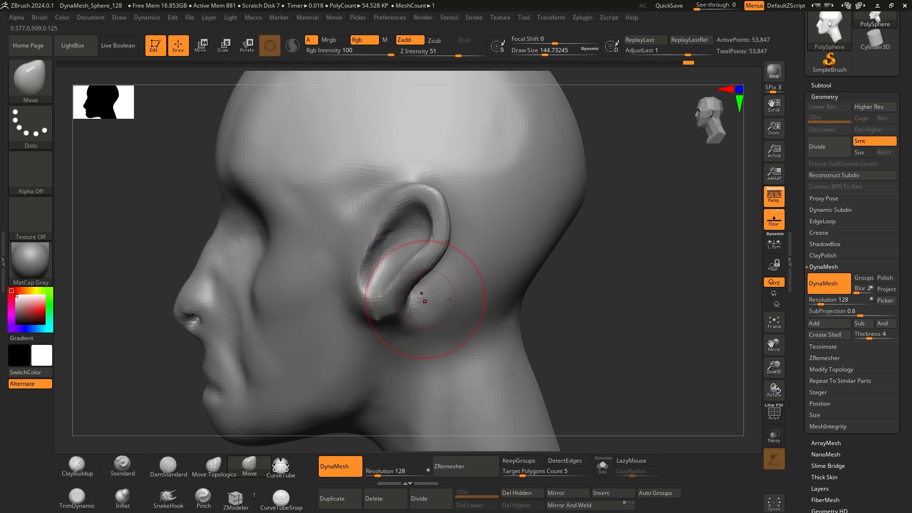
{"action": "mouse_move", "coordinate": [632, 292]}
{"action": "left_mouse_down"}
{"action": "mouse_move", "coordinate": [519, 295]}
{"action": "mouse_move", "coordinate": [566, 309]}
{"action": "mouse_move", "coordinate": [603, 305]}
{"action": "mouse_move", "coordinate": [544, 332]}
{"action": "left_mouse_up"}
- Build up the small flap at the front of the ear opening with ClayBuildup at a draw size of about 51, and remesh the DynaMesh
{"action": "left_click", "coordinate": [77, 464]}
{"action": "key", "text": "space"}
{"action": "left_click_drag", "start_coordinate": [378, 287], "coordinate": [356, 286]}
{"action": "left_click_drag", "start_coordinate": [667, 299], "coordinate": [457, 297]}
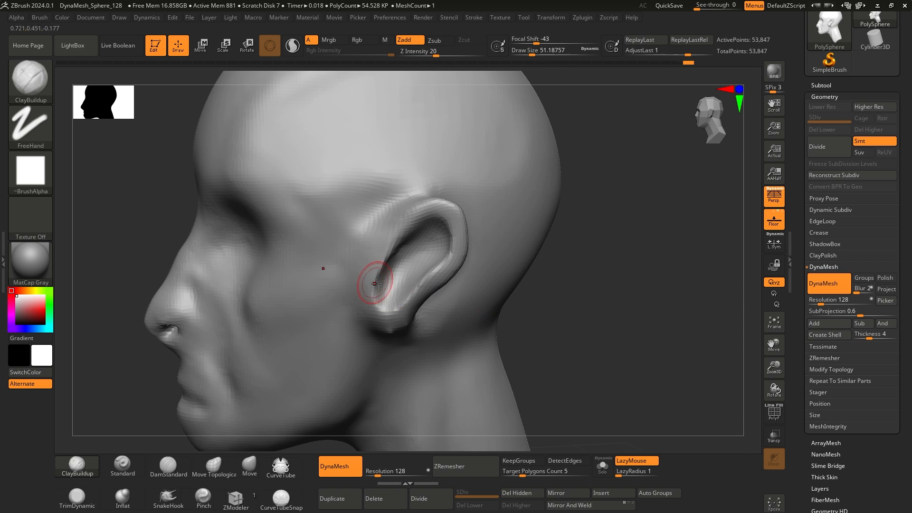
{"action": "mouse_move", "coordinate": [380, 281]}
{"action": "left_mouse_down"}
{"action": "mouse_move", "coordinate": [420, 290]}
{"action": "mouse_move", "coordinate": [401, 215]}
{"action": "mouse_move", "coordinate": [386, 260]}
{"action": "mouse_move", "coordinate": [449, 212]}
{"action": "mouse_move", "coordinate": [416, 289]}
{"action": "left_mouse_up"}
{"action": "left_click_drag", "start_coordinate": [620, 244], "coordinate": [617, 319], "text": "ctrl"}
- Form the inner folds of the ear with ClayBuildup strokes at a draw size of 28.75, and remesh the DynaMesh
{"action": "mouse_move", "coordinate": [617, 319]}
{"action": "right_mouse_down", "text": "ctrl"}
{"action": "mouse_move", "coordinate": [600, 309]}
{"action": "mouse_move", "coordinate": [629, 305]}
{"action": "mouse_move", "coordinate": [580, 294]}
{"action": "right_mouse_up", "text": "ctrl"}
{"action": "key", "text": "space"}
{"action": "left_click", "coordinate": [575, 297]}
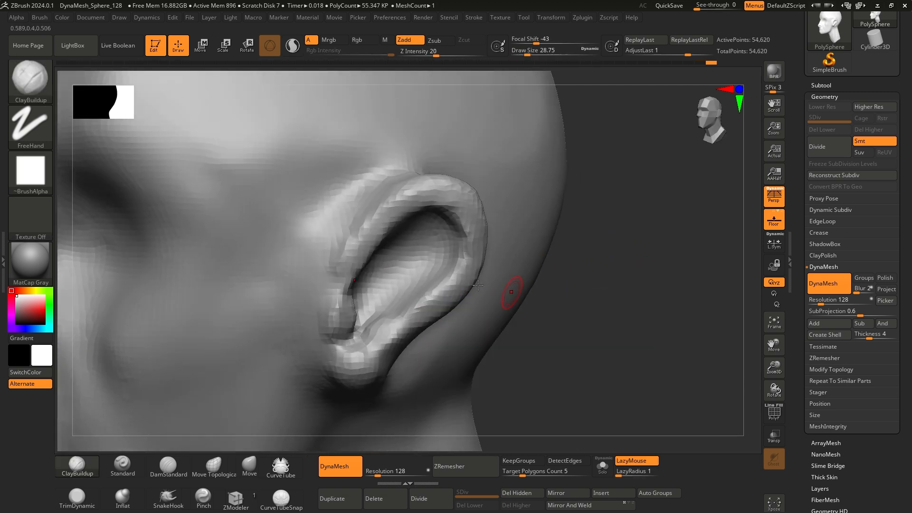
{"action": "mouse_move", "coordinate": [395, 239]}
{"action": "left_mouse_down"}
{"action": "mouse_move", "coordinate": [438, 256]}
{"action": "mouse_move", "coordinate": [423, 268]}
{"action": "left_mouse_up"}
{"action": "mouse_move", "coordinate": [426, 232]}
{"action": "left_mouse_down"}
{"action": "mouse_move", "coordinate": [401, 289]}
{"action": "mouse_move", "coordinate": [408, 283]}
{"action": "left_mouse_up"}
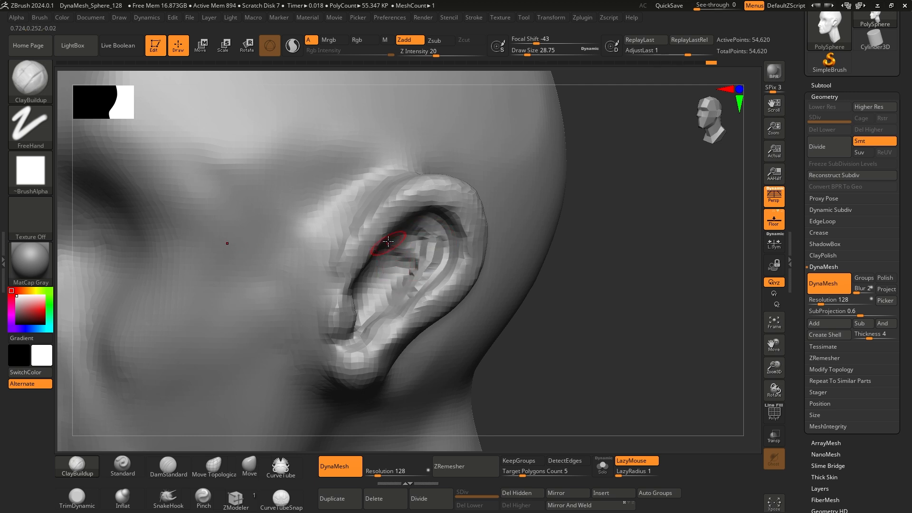
{"action": "left_click_drag", "start_coordinate": [411, 251], "coordinate": [410, 278]}
{"action": "left_click_drag", "start_coordinate": [608, 232], "coordinate": [624, 266], "text": "ctrl"}
- Deepen and refine the ear's inner ridges with further ClayBuildup strokes, remeshing the DynaMesh between passes
{"action": "right_click_drag", "start_coordinate": [629, 307], "coordinate": [599, 314]}
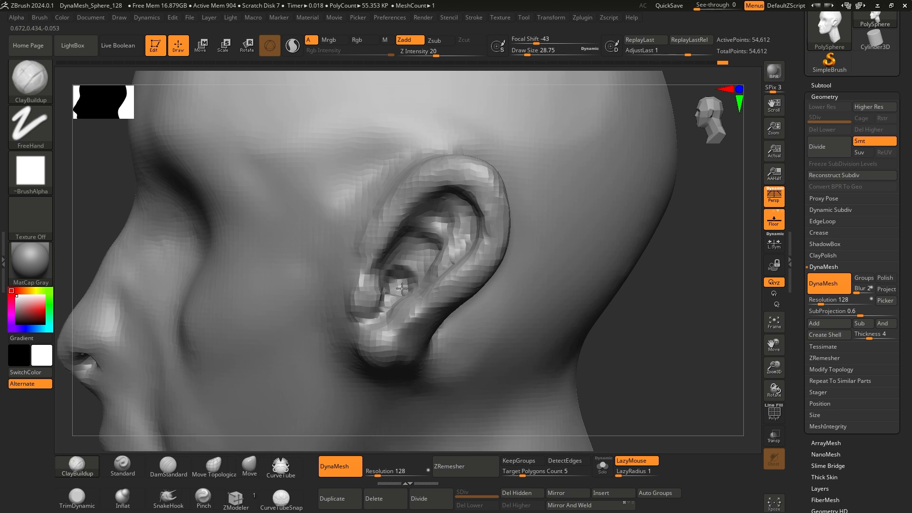
{"action": "left_click_drag", "start_coordinate": [612, 328], "coordinate": [658, 341], "text": "ctrl"}
{"action": "right_click_drag", "start_coordinate": [664, 342], "coordinate": [688, 338]}
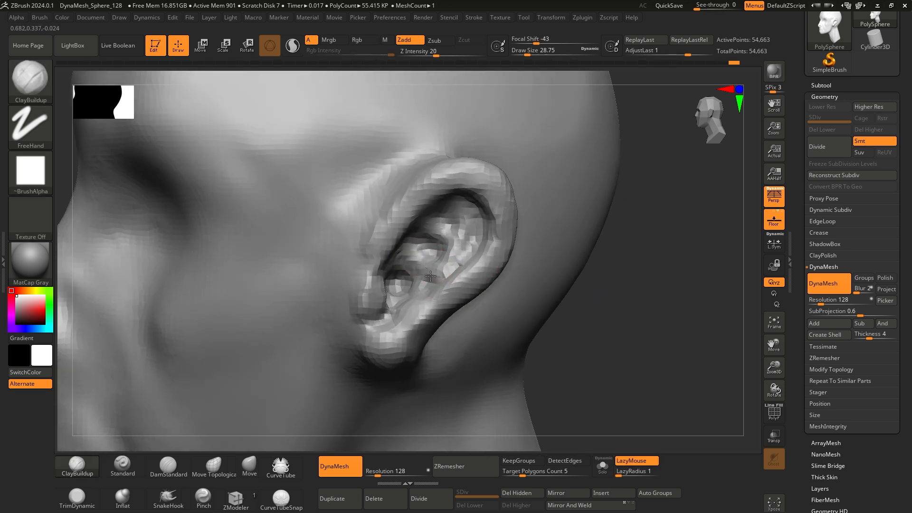
{"action": "left_click_drag", "start_coordinate": [452, 204], "coordinate": [440, 266]}
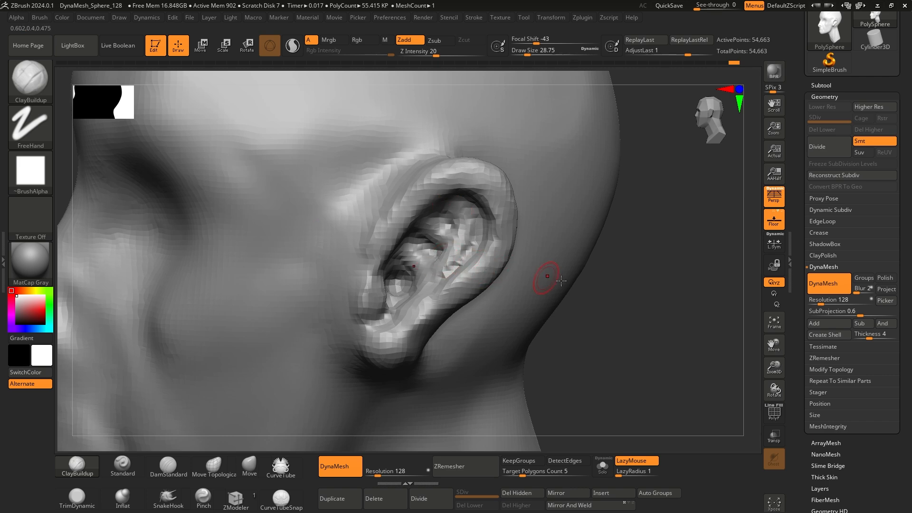
{"action": "left_click_drag", "start_coordinate": [612, 304], "coordinate": [648, 335], "text": "ctrl"}
- Carve the crease where the ear's front edge meets the temple with DamStandard at a draw size of about 44, and remesh
{"action": "mouse_move", "coordinate": [638, 319]}
{"action": "right_mouse_down", "text": "ctrl"}
{"action": "mouse_move", "coordinate": [631, 278]}
{"action": "mouse_move", "coordinate": [627, 290]}
{"action": "mouse_move", "coordinate": [604, 283]}
{"action": "mouse_move", "coordinate": [578, 301]}
{"action": "mouse_move", "coordinate": [558, 328]}
{"action": "mouse_move", "coordinate": [533, 319]}
{"action": "right_mouse_up", "text": "ctrl"}
{"action": "left_click", "coordinate": [176, 464]}
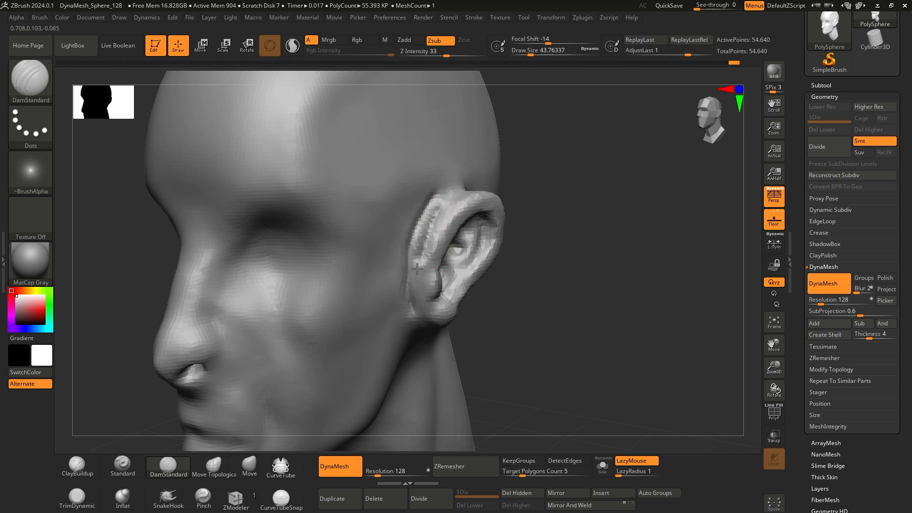
{"action": "right_click_drag", "start_coordinate": [483, 289], "coordinate": [430, 250]}
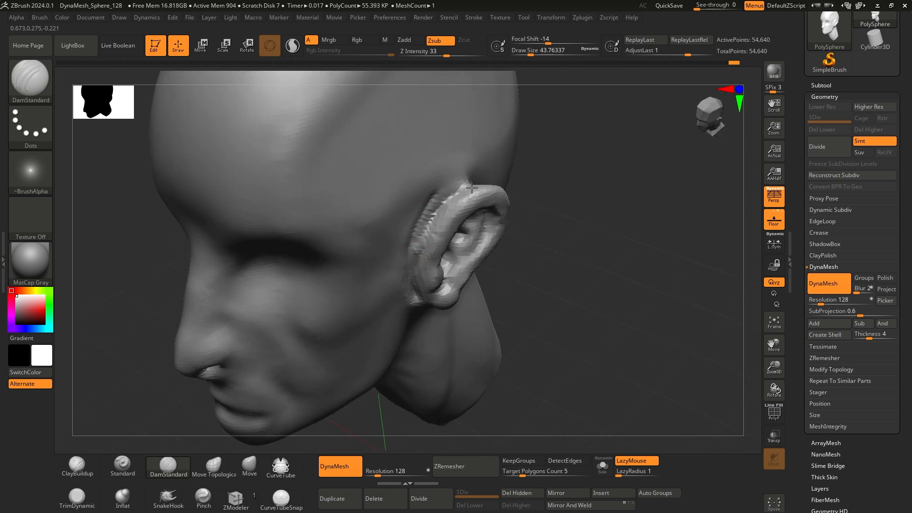
{"action": "left_click_drag", "start_coordinate": [557, 241], "coordinate": [589, 304], "text": "ctrl"}
- Smooth the area in front of and above the ear at a draw size of about 62
{"action": "right_click_drag", "start_coordinate": [589, 313], "coordinate": [583, 269]}
{"action": "key", "text": "space"}
{"action": "left_click_drag", "start_coordinate": [457, 216], "coordinate": [468, 216]}
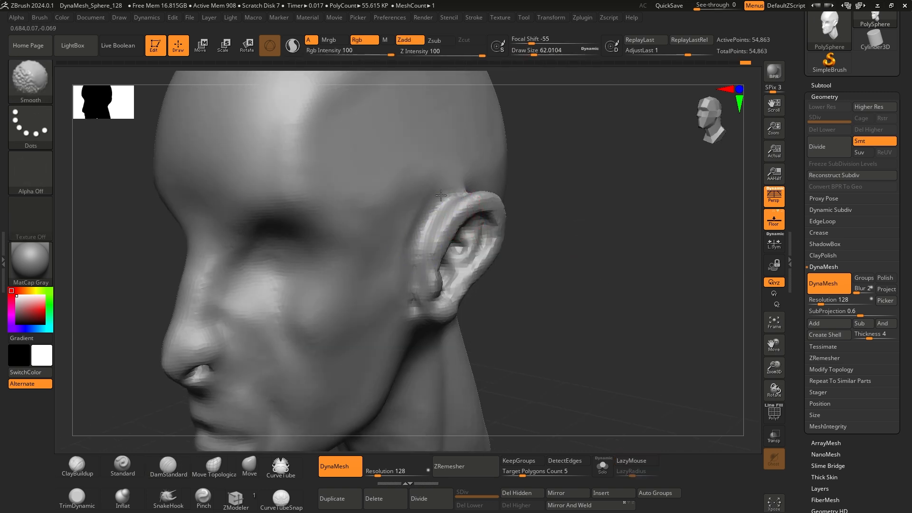
{"action": "right_click_drag", "start_coordinate": [439, 309], "coordinate": [427, 326]}
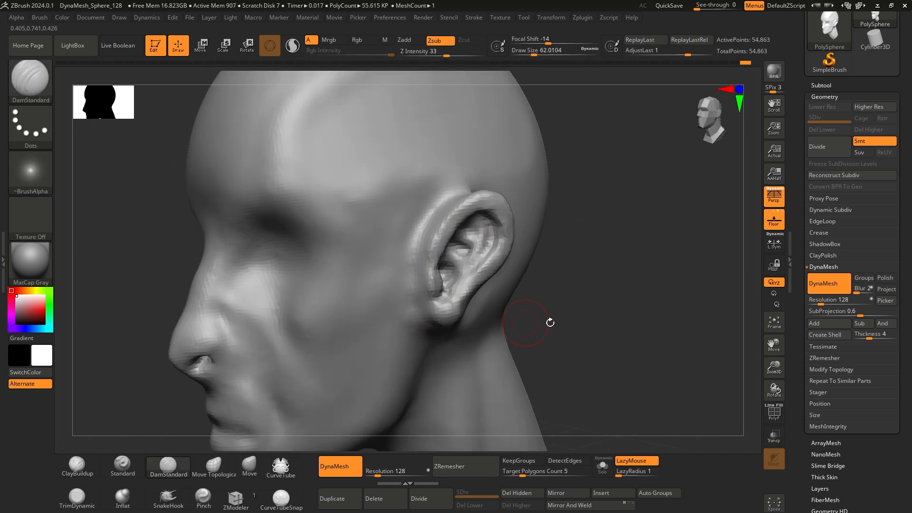
{"action": "right_click_drag", "start_coordinate": [550, 322], "coordinate": [566, 310], "text": "shift"}
- Pull the earlobe in toward the jaw and push the ear's middle outward with the Move brush at a draw size of about 149
{"action": "right_click_drag", "start_coordinate": [664, 317], "coordinate": [500, 347]}
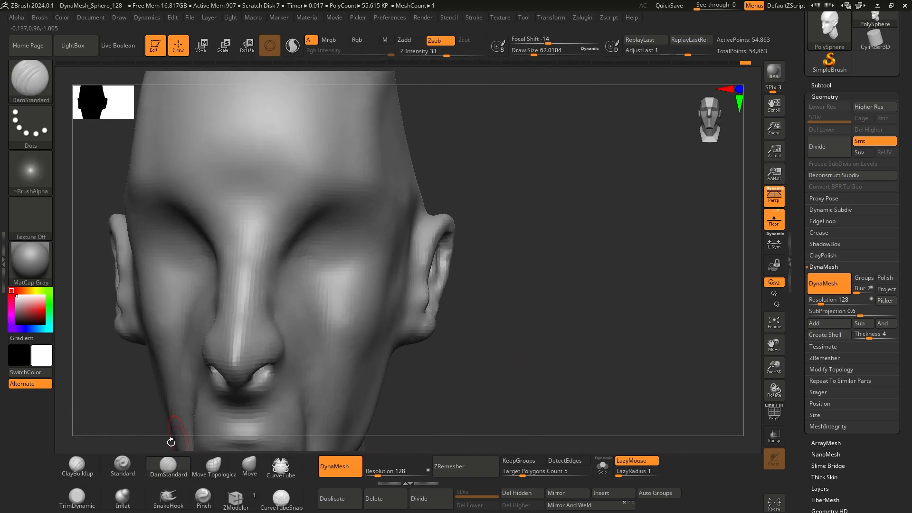
{"action": "left_click", "coordinate": [248, 468]}
{"action": "key", "text": "space"}
{"action": "left_click_drag", "start_coordinate": [508, 301], "coordinate": [520, 301]}
{"action": "right_click_drag", "start_coordinate": [480, 334], "coordinate": [490, 324], "text": "alt"}
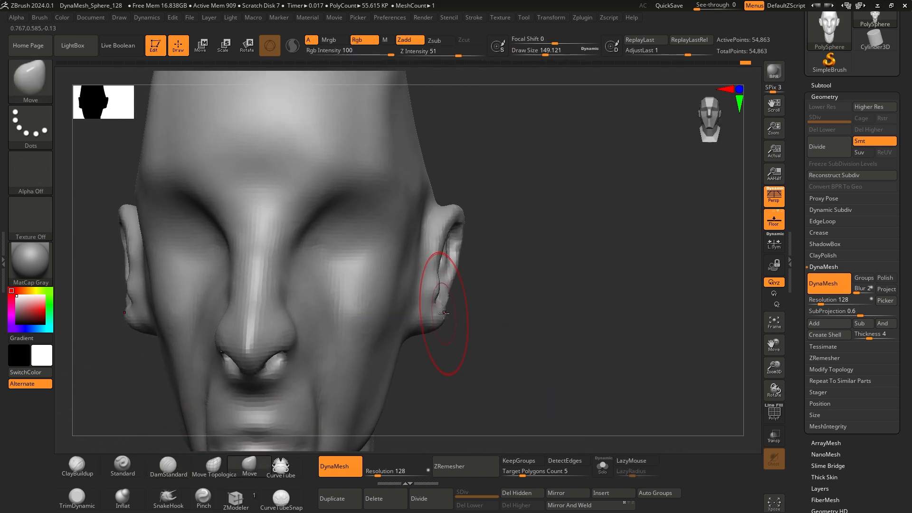
{"action": "mouse_move", "coordinate": [444, 315]}
{"action": "left_mouse_down"}
{"action": "mouse_move", "coordinate": [430, 339]}
{"action": "mouse_move", "coordinate": [435, 321]}
{"action": "left_mouse_up"}
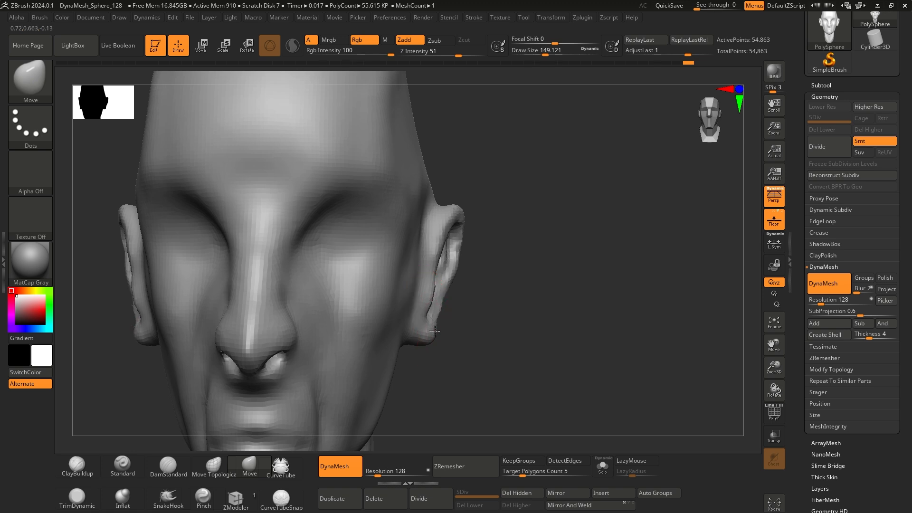
{"action": "mouse_move", "coordinate": [446, 269]}
{"action": "left_mouse_down"}
{"action": "mouse_move", "coordinate": [424, 284]}
{"action": "mouse_move", "coordinate": [456, 266]}
{"action": "mouse_move", "coordinate": [451, 257]}
{"action": "mouse_move", "coordinate": [460, 249]}
{"action": "mouse_move", "coordinate": [434, 235]}
{"action": "mouse_move", "coordinate": [450, 215]}
{"action": "mouse_move", "coordinate": [456, 256]}
{"action": "left_mouse_up"}
- Smooth the back of the earlobe into the head at a draw size of about 83, and refine the ear's frontal outline
{"action": "mouse_move", "coordinate": [496, 290]}
{"action": "left_mouse_down"}
{"action": "mouse_move", "coordinate": [434, 326]}
{"action": "mouse_move", "coordinate": [464, 325]}
{"action": "mouse_move", "coordinate": [464, 295]}
{"action": "mouse_move", "coordinate": [479, 326]}
{"action": "mouse_move", "coordinate": [465, 325]}
{"action": "mouse_move", "coordinate": [485, 330]}
{"action": "left_mouse_up"}
{"action": "key", "text": "space"}
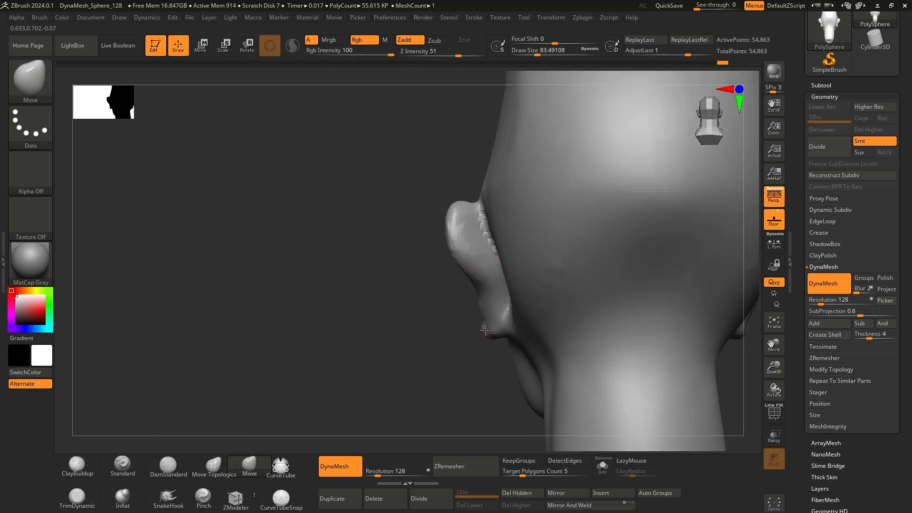
{"action": "key", "text": "shift"}
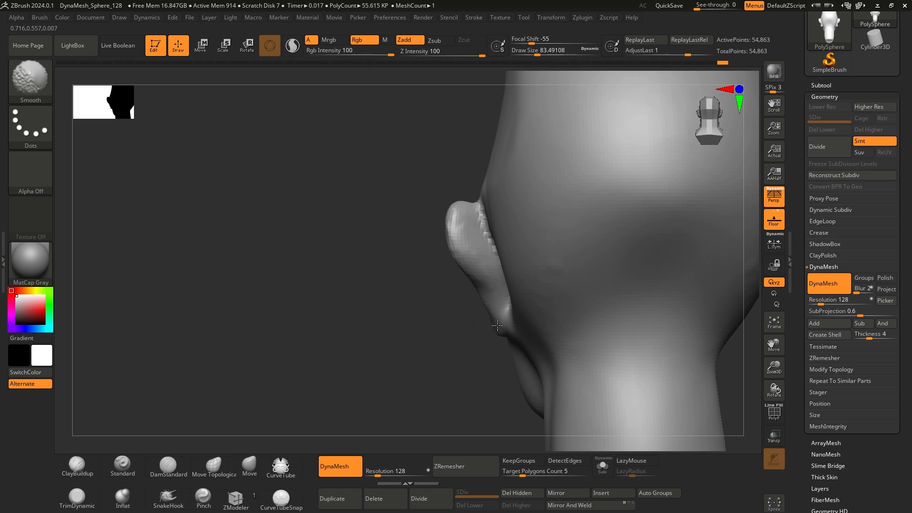
{"action": "mouse_move", "coordinate": [497, 325]}
{"action": "left_mouse_down"}
{"action": "mouse_move", "coordinate": [534, 326]}
{"action": "mouse_move", "coordinate": [490, 304]}
{"action": "left_mouse_up"}
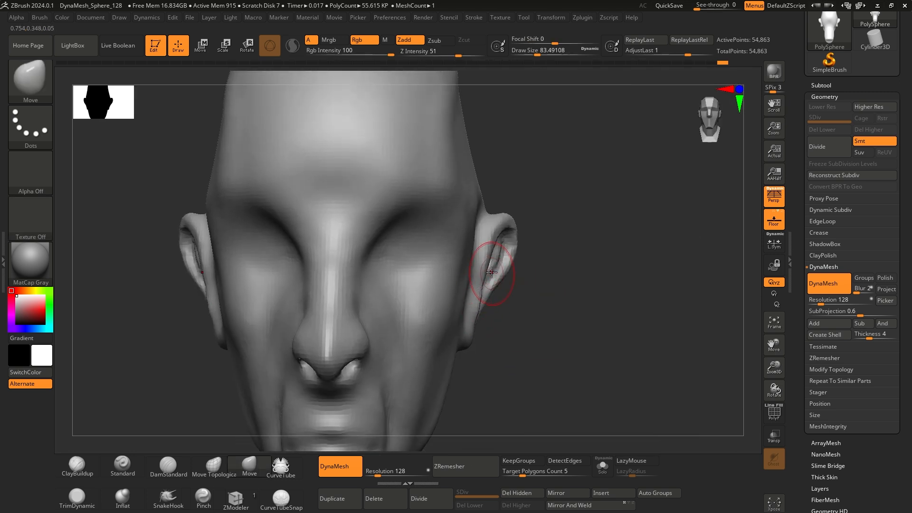
{"action": "left_click_drag", "start_coordinate": [495, 258], "coordinate": [496, 247], "text": "shift"}
- Remesh the DynaMesh and smooth the surface where the top of the ear joins the head
{"action": "mouse_move", "coordinate": [613, 270]}
{"action": "left_mouse_down"}
{"action": "mouse_move", "coordinate": [570, 283]}
{"action": "mouse_move", "coordinate": [540, 272]}
{"action": "mouse_move", "coordinate": [606, 283]}
{"action": "left_mouse_up"}
{"action": "left_click_drag", "start_coordinate": [656, 240], "coordinate": [546, 304]}
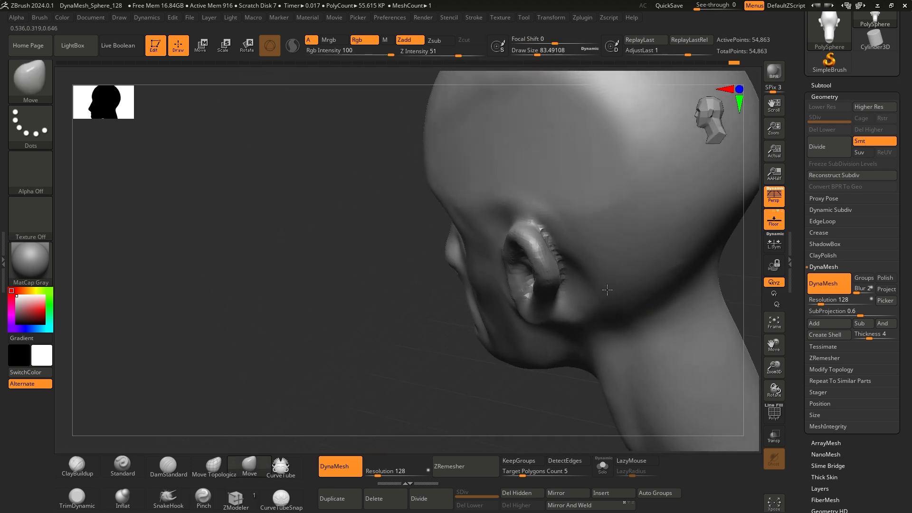
{"action": "left_click_drag", "start_coordinate": [449, 322], "coordinate": [399, 334]}
{"action": "left_click_drag", "start_coordinate": [472, 348], "coordinate": [534, 204], "text": "ctrl"}
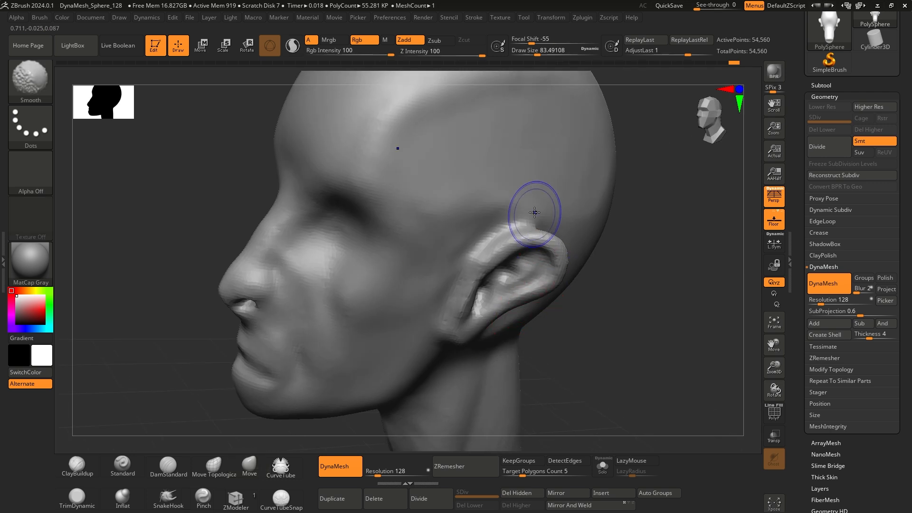
{"action": "mouse_move", "coordinate": [626, 308]}
{"action": "left_mouse_down", "text": "alt"}
{"action": "mouse_move", "coordinate": [620, 283]}
{"action": "mouse_move", "coordinate": [657, 301]}
{"action": "mouse_move", "coordinate": [630, 296]}
{"action": "left_mouse_up", "text": "alt"}
{"action": "left_click_drag", "start_coordinate": [511, 265], "coordinate": [594, 297], "text": "shift"}
- Adjust how far the top of the ear projects from the head with the Move brush at a draw size of about 163
{"action": "key", "text": "space"}
{"action": "left_click_drag", "start_coordinate": [544, 242], "coordinate": [551, 243]}
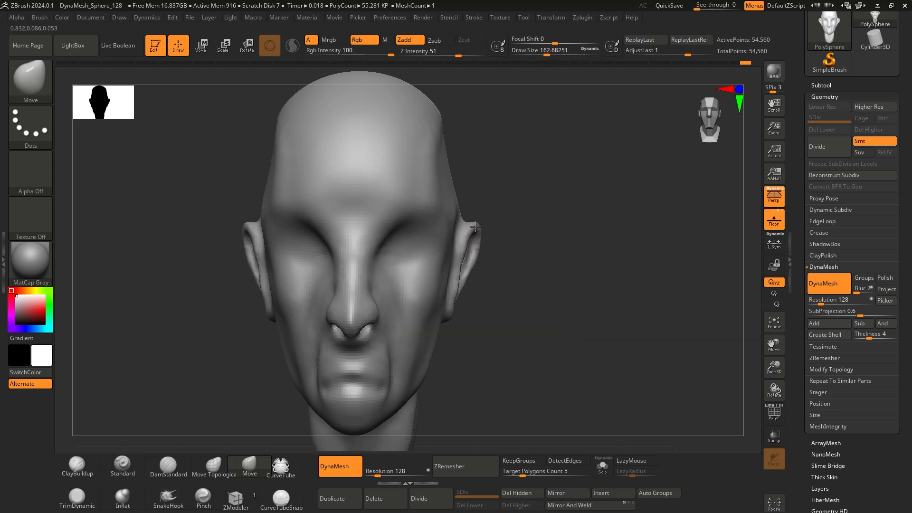
{"action": "left_click_drag", "start_coordinate": [475, 227], "coordinate": [476, 225]}
{"action": "mouse_move", "coordinate": [577, 251]}
{"action": "left_mouse_down"}
{"action": "mouse_move", "coordinate": [318, 264]}
{"action": "mouse_move", "coordinate": [527, 318]}
{"action": "mouse_move", "coordinate": [588, 310]}
{"action": "mouse_move", "coordinate": [558, 315]}
{"action": "left_mouse_up"}
{"action": "right_click_drag", "start_coordinate": [589, 321], "coordinate": [589, 288], "text": "ctrl"}
{"action": "mouse_move", "coordinate": [590, 288]}
{"action": "left_mouse_down"}
{"action": "mouse_move", "coordinate": [607, 309]}
{"action": "mouse_move", "coordinate": [598, 326]}
{"action": "mouse_move", "coordinate": [559, 318]}
{"action": "mouse_move", "coordinate": [603, 321]}
{"action": "mouse_move", "coordinate": [603, 293]}
{"action": "mouse_move", "coordinate": [607, 326]}
{"action": "mouse_move", "coordinate": [591, 323]}
{"action": "left_mouse_up"}
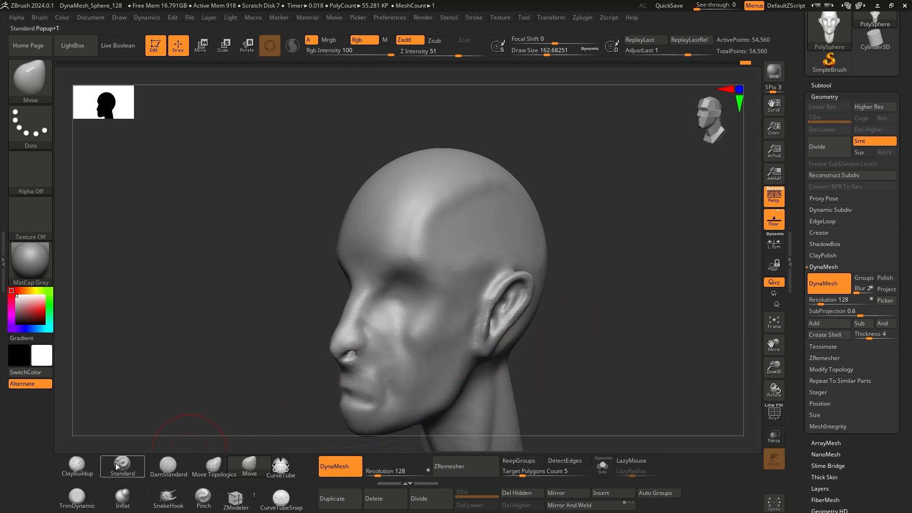
- Build up the forehead above the brows with vertical ClayBuildup strokes at a draw size of about 163
{"action": "left_click", "coordinate": [77, 465]}
{"action": "mouse_move", "coordinate": [152, 417]}
{"action": "left_mouse_down"}
{"action": "mouse_move", "coordinate": [265, 320]}
{"action": "mouse_move", "coordinate": [467, 258]}
{"action": "mouse_move", "coordinate": [418, 247]}
{"action": "mouse_move", "coordinate": [436, 295]}
{"action": "left_mouse_up"}
{"action": "left_click_drag", "start_coordinate": [452, 234], "coordinate": [470, 275]}
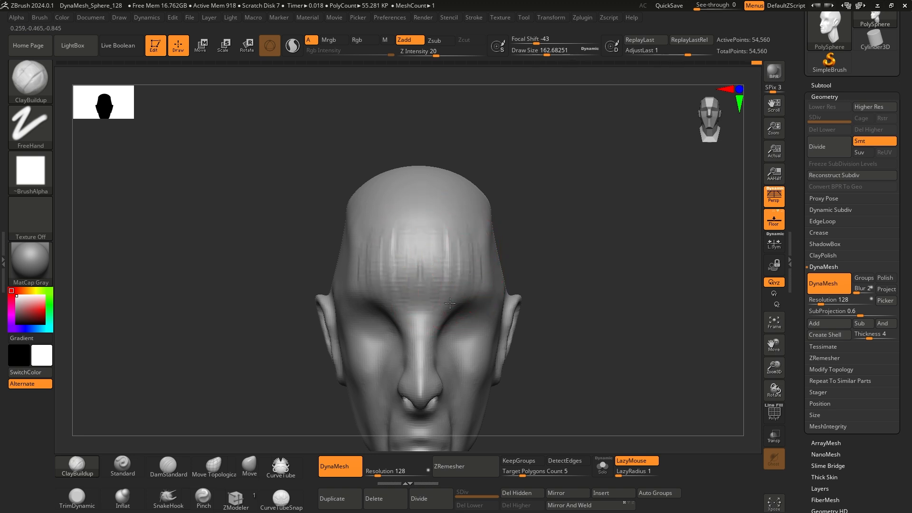
{"action": "left_click_drag", "start_coordinate": [438, 226], "coordinate": [427, 297]}
{"action": "mouse_move", "coordinate": [431, 244]}
{"action": "left_mouse_down"}
{"action": "mouse_move", "coordinate": [425, 280]}
{"action": "mouse_move", "coordinate": [435, 276]}
{"action": "left_mouse_up"}
- Carve a curved groove along the side of the forehead toward the brow with DamStandard, and smooth the forehead strokes
{"action": "left_click_drag", "start_coordinate": [631, 256], "coordinate": [570, 264]}
{"action": "left_click_drag", "start_coordinate": [673, 240], "coordinate": [608, 256]}
{"action": "left_click", "coordinate": [172, 464]}
{"action": "left_click_drag", "start_coordinate": [232, 375], "coordinate": [308, 345]}
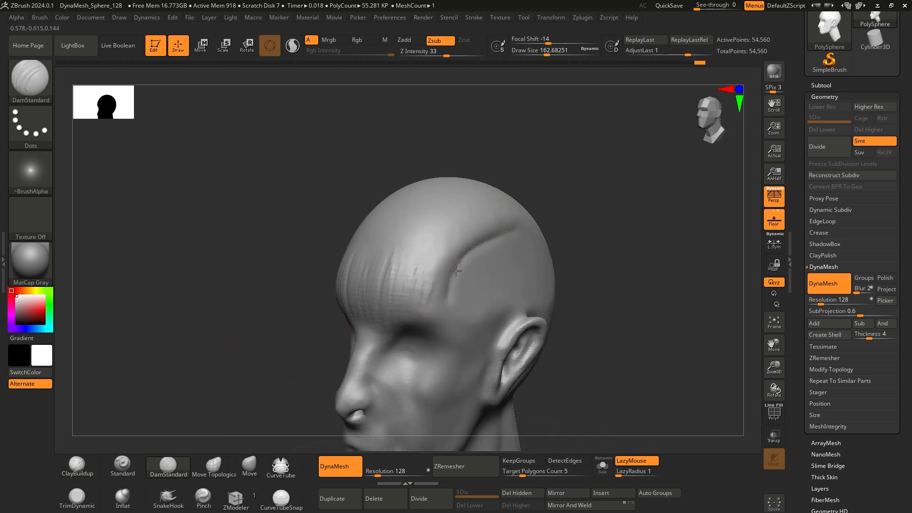
{"action": "left_click_drag", "start_coordinate": [594, 255], "coordinate": [527, 222]}
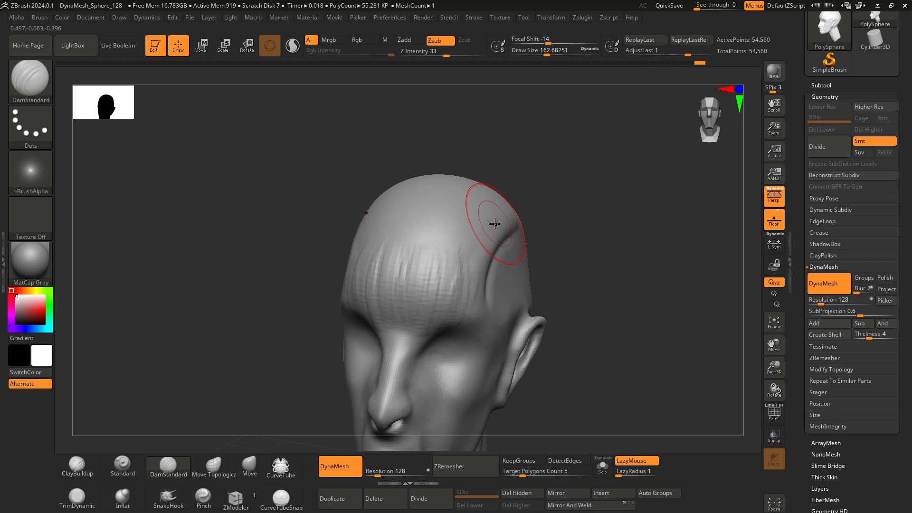
{"action": "left_click_drag", "start_coordinate": [468, 265], "coordinate": [426, 318]}
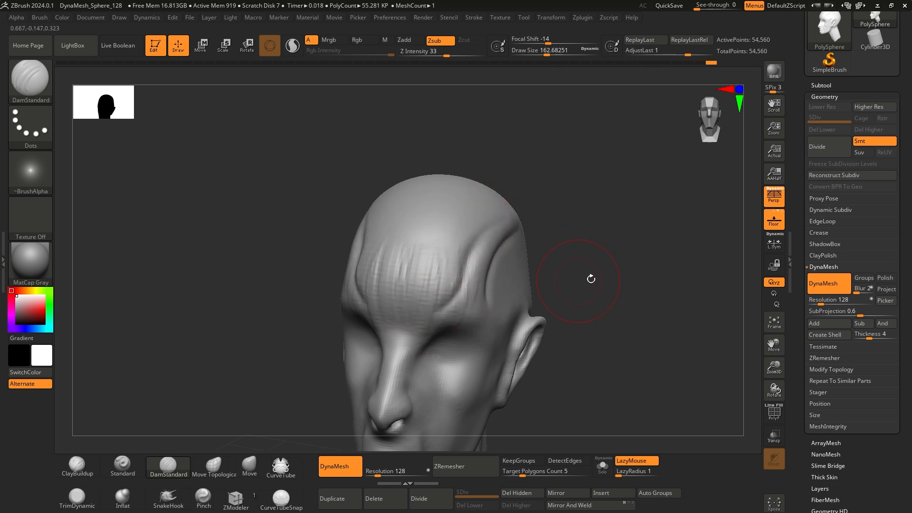
{"action": "left_click_drag", "start_coordinate": [591, 279], "coordinate": [480, 285]}
{"action": "key", "text": "shift"}
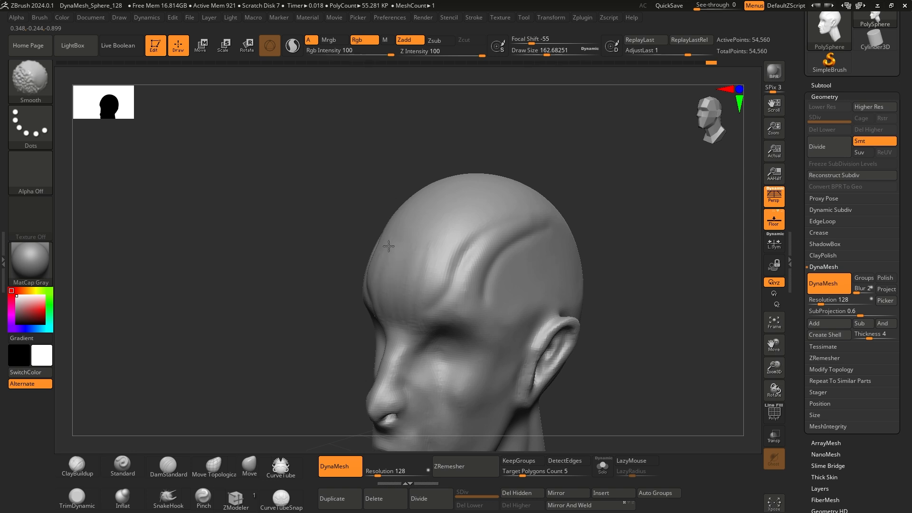
{"action": "left_click_drag", "start_coordinate": [655, 258], "coordinate": [482, 334]}
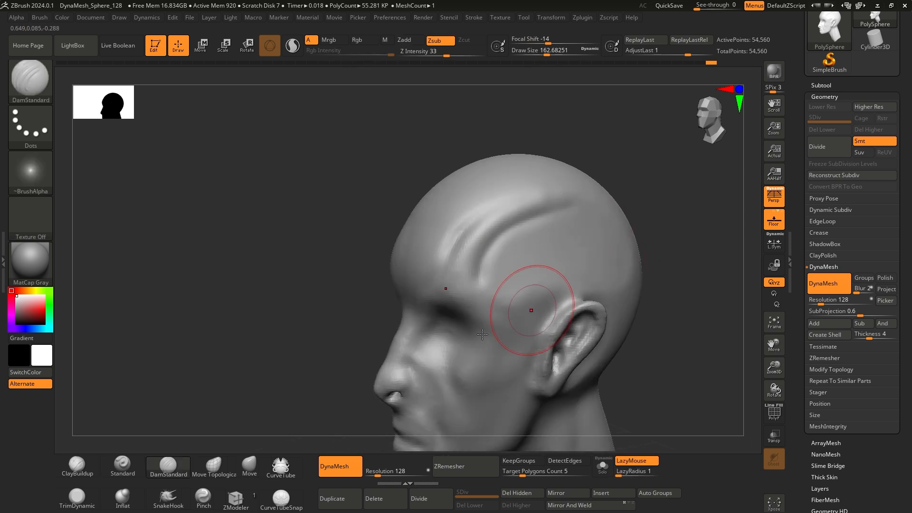
- Fill the temple between the forehead groove and the ear with curved ClayBuildup strokes at a draw size of about 87
{"action": "left_click", "coordinate": [88, 469]}
{"action": "left_click_drag", "start_coordinate": [242, 347], "coordinate": [216, 350], "text": "alt"}
{"action": "key", "text": "space"}
{"action": "mouse_move", "coordinate": [515, 245]}
{"action": "left_mouse_down"}
{"action": "mouse_move", "coordinate": [505, 245]}
{"action": "mouse_move", "coordinate": [527, 223]}
{"action": "left_mouse_up"}
{"action": "left_click_drag", "start_coordinate": [454, 276], "coordinate": [544, 216]}
{"action": "left_click_drag", "start_coordinate": [449, 278], "coordinate": [549, 235]}
{"action": "left_click_drag", "start_coordinate": [447, 285], "coordinate": [497, 271]}
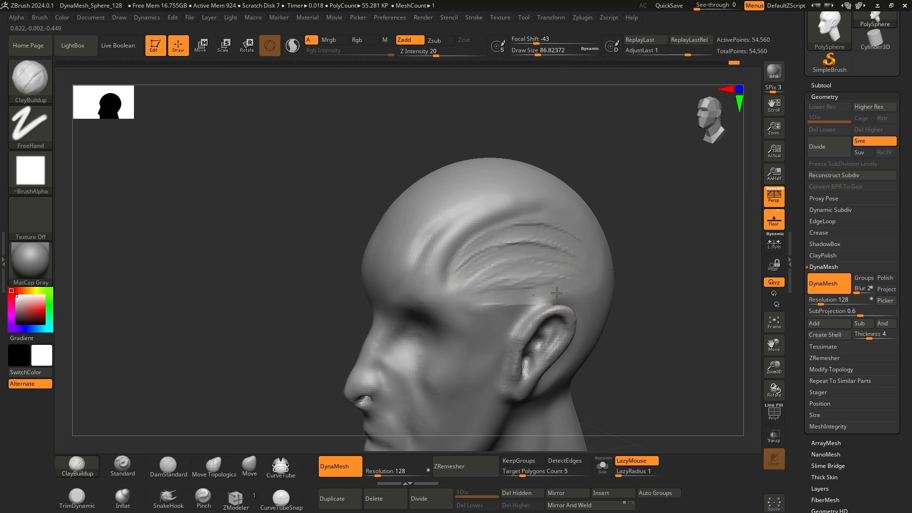
{"action": "mouse_move", "coordinate": [456, 292]}
{"action": "left_mouse_down"}
{"action": "mouse_move", "coordinate": [555, 285]}
{"action": "mouse_move", "coordinate": [571, 268]}
{"action": "left_mouse_up"}
{"action": "mouse_move", "coordinate": [451, 276]}
{"action": "left_mouse_down"}
{"action": "mouse_move", "coordinate": [506, 239]}
{"action": "mouse_move", "coordinate": [546, 228]}
{"action": "left_mouse_up"}
{"action": "mouse_move", "coordinate": [430, 284]}
{"action": "left_mouse_down"}
{"action": "mouse_move", "coordinate": [536, 243]}
{"action": "mouse_move", "coordinate": [581, 264]}
{"action": "left_mouse_up"}
- Smooth the temple strokes at a draw size of about 187, and blend the remaining ridges at 112
{"action": "key", "text": "space"}
{"action": "left_click_drag", "start_coordinate": [486, 276], "coordinate": [493, 248], "text": "shift"}
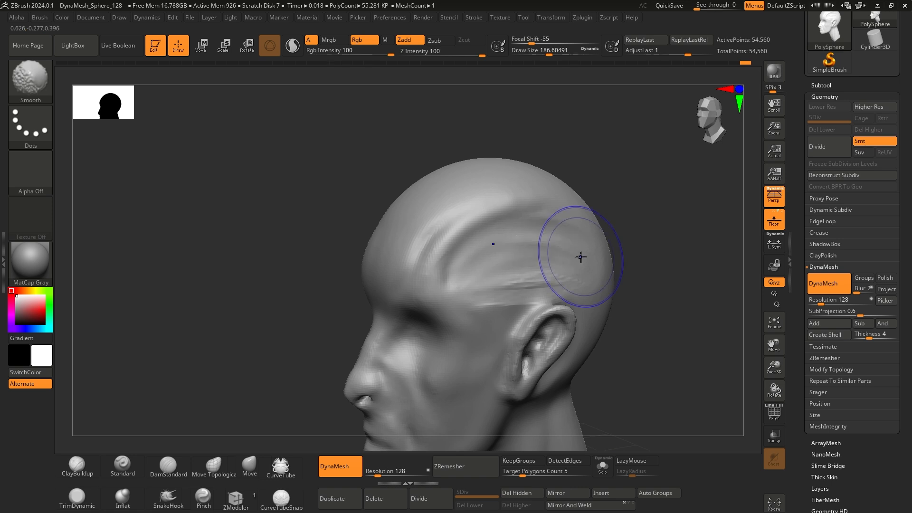
{"action": "key", "text": "space"}
{"action": "mouse_move", "coordinate": [582, 257]}
{"action": "left_mouse_down"}
{"action": "mouse_move", "coordinate": [572, 257]}
{"action": "mouse_move", "coordinate": [582, 275]}
{"action": "left_mouse_up"}
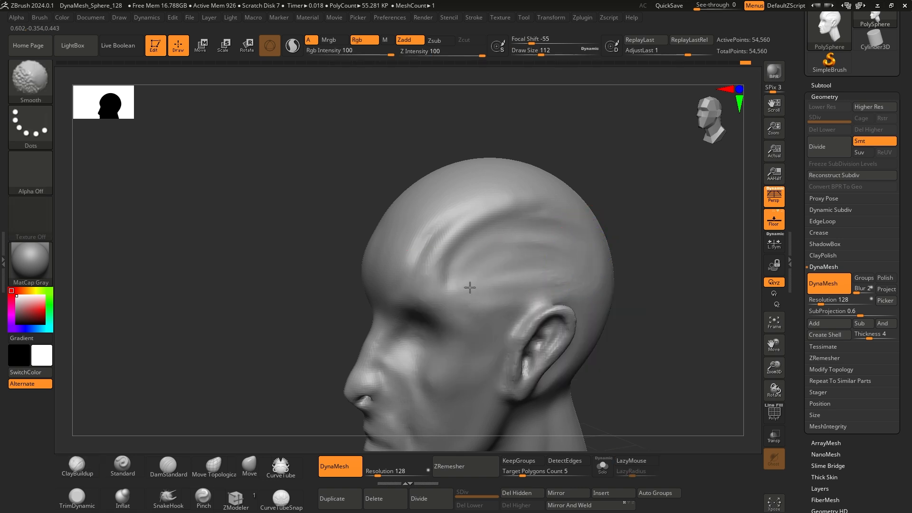
{"action": "left_click_drag", "start_coordinate": [488, 232], "coordinate": [553, 234], "text": "shift"}
{"action": "mouse_move", "coordinate": [650, 303]}
{"action": "left_mouse_down"}
{"action": "mouse_move", "coordinate": [661, 310]}
{"action": "mouse_move", "coordinate": [588, 320]}
{"action": "mouse_move", "coordinate": [639, 271]}
{"action": "mouse_move", "coordinate": [617, 295]}
{"action": "left_mouse_up"}
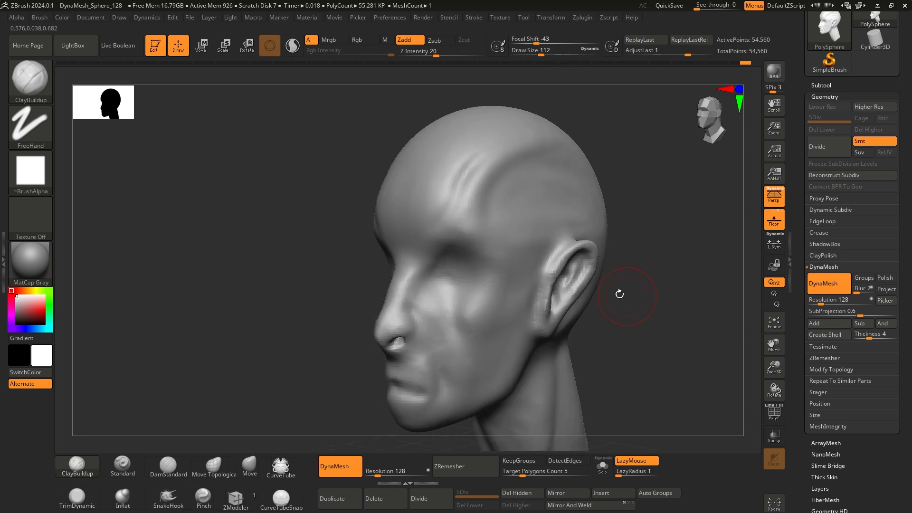
- Add another layer of ClayBuildup strokes across the temple above the ear at a draw size of 112, and smooth them
{"action": "left_click", "coordinate": [381, 470]}
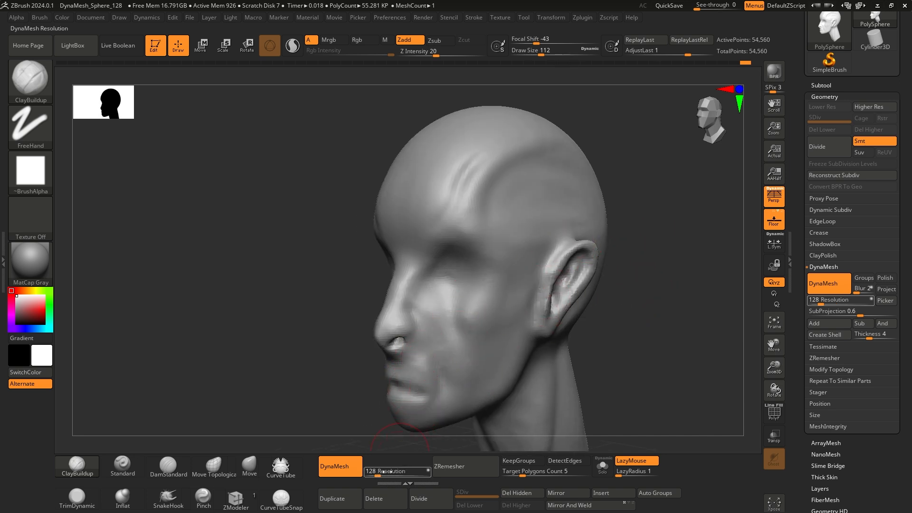
{"action": "left_click_drag", "start_coordinate": [352, 403], "coordinate": [285, 332]}
{"action": "left_click_drag", "start_coordinate": [330, 277], "coordinate": [458, 221]}
{"action": "mouse_move", "coordinate": [390, 251]}
{"action": "left_mouse_down"}
{"action": "mouse_move", "coordinate": [464, 213]}
{"action": "mouse_move", "coordinate": [470, 223]}
{"action": "mouse_move", "coordinate": [497, 219]}
{"action": "mouse_move", "coordinate": [405, 285]}
{"action": "left_mouse_up"}
{"action": "mouse_move", "coordinate": [507, 230]}
{"action": "left_mouse_down"}
{"action": "mouse_move", "coordinate": [407, 263]}
{"action": "mouse_move", "coordinate": [395, 281]}
{"action": "left_mouse_up"}
{"action": "mouse_move", "coordinate": [511, 247]}
{"action": "left_mouse_down"}
{"action": "mouse_move", "coordinate": [406, 301]}
{"action": "mouse_move", "coordinate": [467, 276]}
{"action": "left_mouse_up"}
{"action": "left_click_drag", "start_coordinate": [388, 248], "coordinate": [494, 219]}
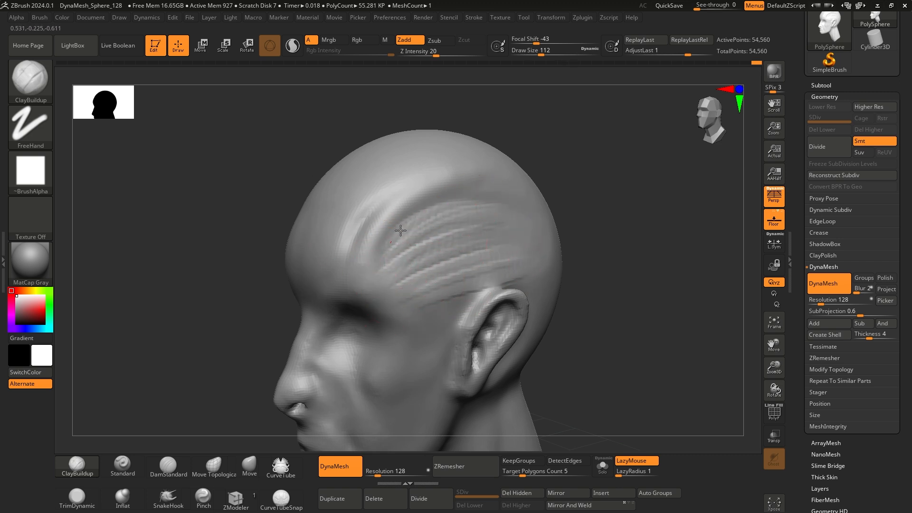
{"action": "left_click_drag", "start_coordinate": [401, 232], "coordinate": [484, 239]}
{"action": "left_click_drag", "start_coordinate": [427, 219], "coordinate": [469, 257]}
{"action": "mouse_move", "coordinate": [380, 263]}
{"action": "left_mouse_down"}
{"action": "mouse_move", "coordinate": [445, 229]}
{"action": "mouse_move", "coordinate": [403, 261]}
{"action": "left_mouse_up"}
{"action": "mouse_move", "coordinate": [503, 245]}
{"action": "left_mouse_down"}
{"action": "mouse_move", "coordinate": [418, 288]}
{"action": "mouse_move", "coordinate": [388, 255]}
{"action": "left_mouse_up"}
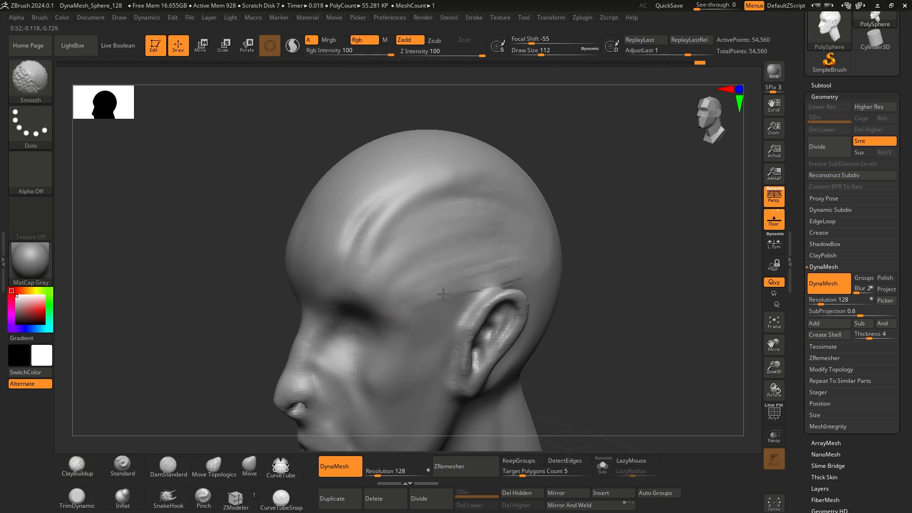
- Build up the brow end of the temple ridge and the cheekbone below the eye with ClayBuildup, and smooth the strokes
{"action": "left_click_drag", "start_coordinate": [570, 259], "coordinate": [614, 252]}
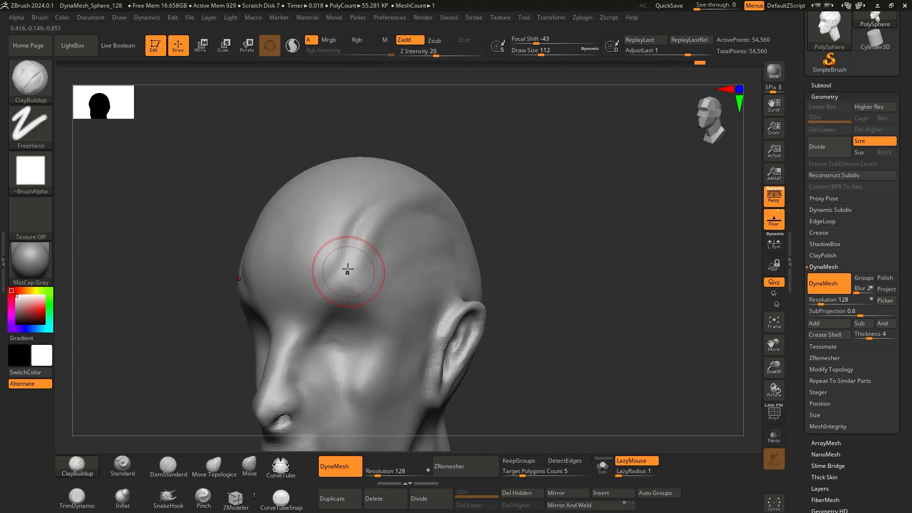
{"action": "left_click_drag", "start_coordinate": [376, 274], "coordinate": [367, 255], "text": "shift"}
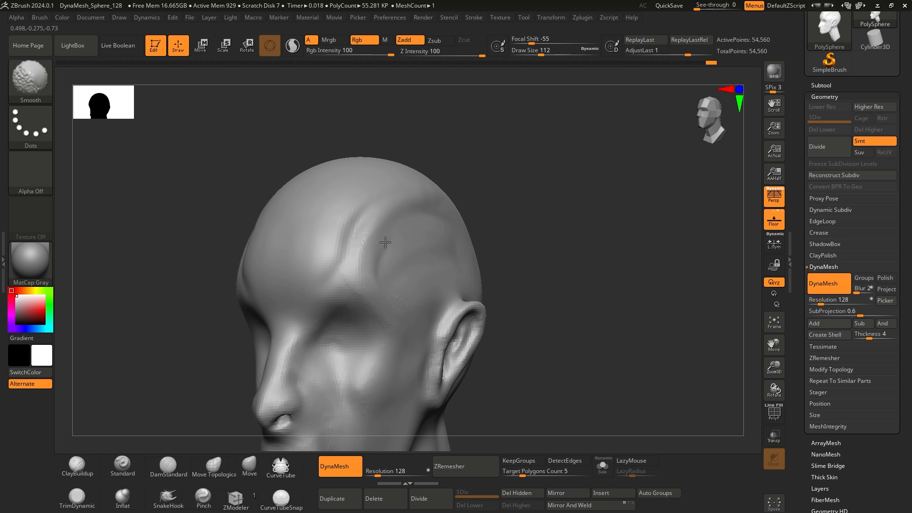
{"action": "mouse_move", "coordinate": [567, 321]}
{"action": "left_mouse_down", "text": "alt"}
{"action": "mouse_move", "coordinate": [594, 264]}
{"action": "mouse_move", "coordinate": [532, 280]}
{"action": "left_mouse_up", "text": "alt"}
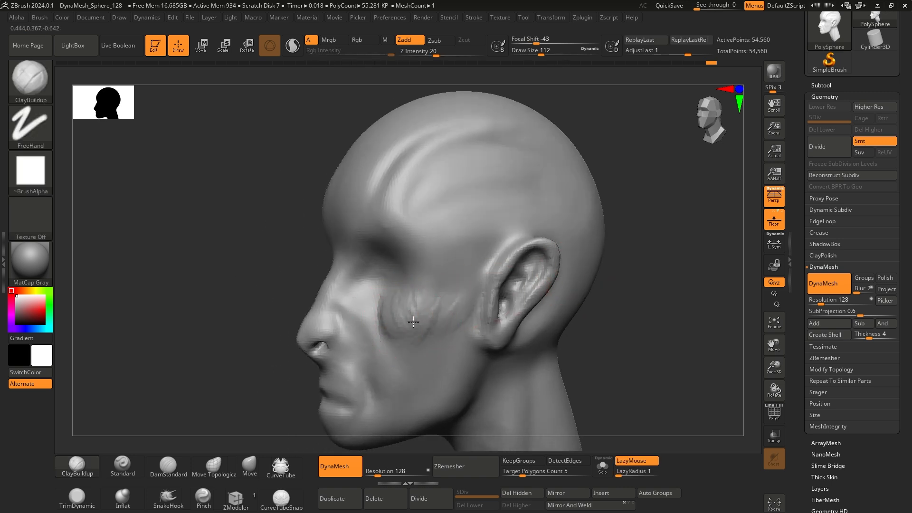
{"action": "key", "text": "shift"}
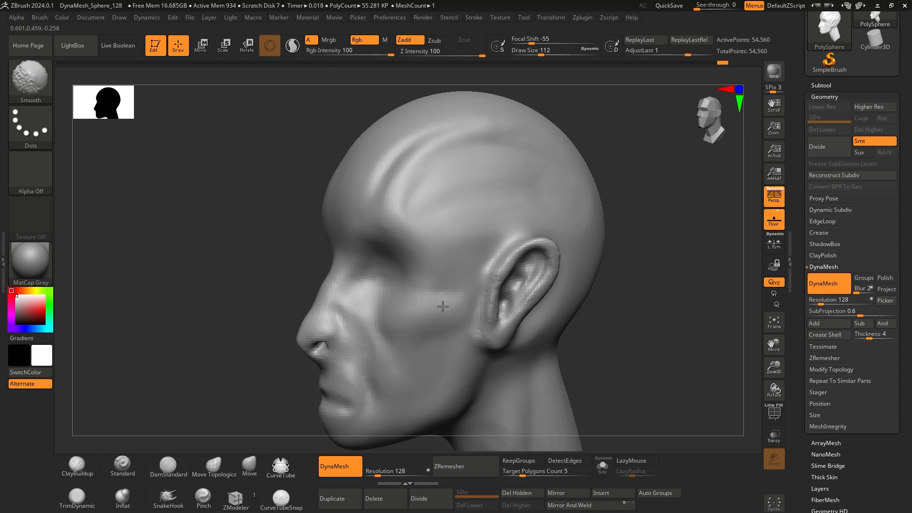
{"action": "left_click_drag", "start_coordinate": [443, 307], "coordinate": [499, 321], "text": "shift"}
- Smooth the remaining strokes on the side of the skull above the ear
{"action": "mouse_move", "coordinate": [647, 312]}
{"action": "left_mouse_down"}
{"action": "mouse_move", "coordinate": [635, 332]}
{"action": "mouse_move", "coordinate": [598, 267]}
{"action": "mouse_move", "coordinate": [602, 291]}
{"action": "mouse_move", "coordinate": [669, 299]}
{"action": "left_mouse_up"}
{"action": "right_click_drag", "start_coordinate": [577, 319], "coordinate": [648, 324], "text": "ctrl"}
{"action": "left_click_drag", "start_coordinate": [647, 324], "coordinate": [640, 322]}
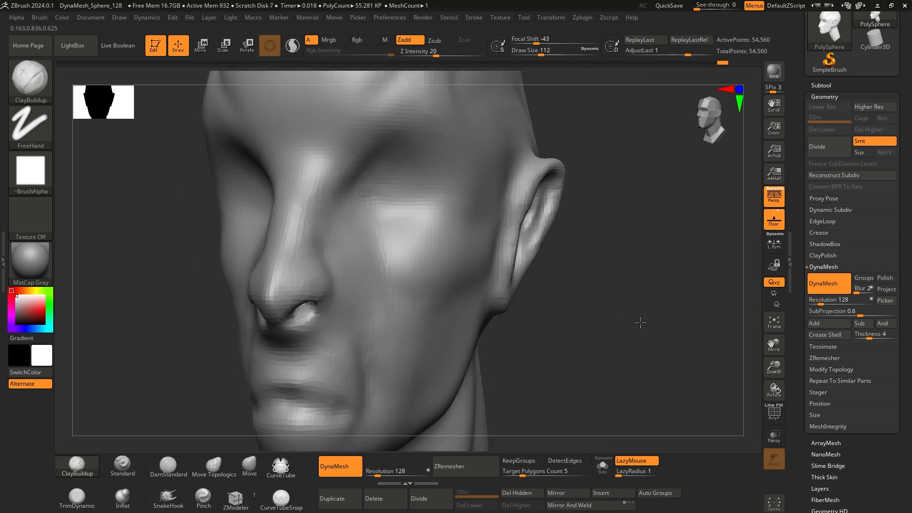
{"action": "right_click_drag", "start_coordinate": [640, 323], "coordinate": [635, 270], "text": "ctrl"}
{"action": "left_click_drag", "start_coordinate": [635, 271], "coordinate": [611, 316], "text": "shift"}
{"action": "right_click_drag", "start_coordinate": [610, 315], "coordinate": [608, 238], "text": "ctrl"}
{"action": "mouse_move", "coordinate": [630, 269]}
{"action": "left_mouse_down", "text": "alt"}
{"action": "mouse_move", "coordinate": [621, 308]}
{"action": "mouse_move", "coordinate": [596, 320]}
{"action": "mouse_move", "coordinate": [639, 316]}
{"action": "mouse_move", "coordinate": [584, 212]}
{"action": "mouse_move", "coordinate": [456, 282]}
{"action": "mouse_move", "coordinate": [546, 264]}
{"action": "left_mouse_up", "text": "alt"}
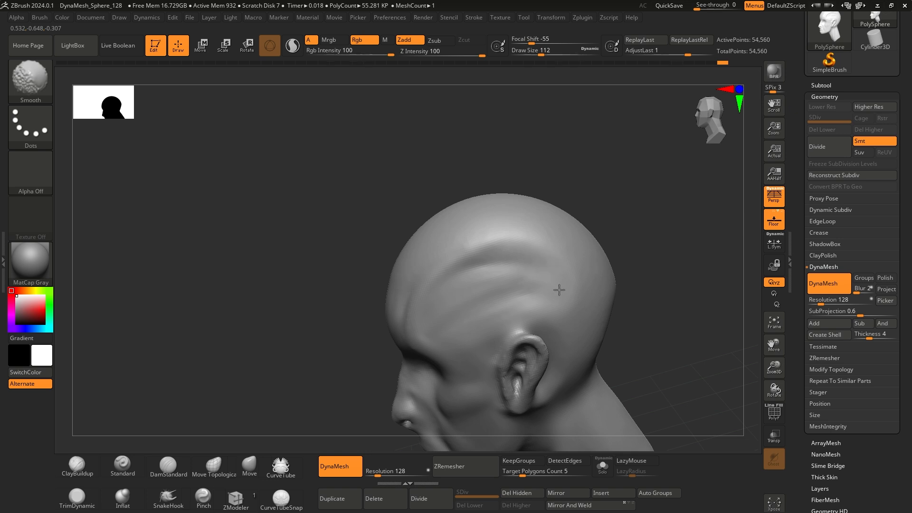
- Fill the eye sockets with rounded ClayBuildup strokes and smooth them, and recalculate the head's DynaMesh
{"action": "mouse_move", "coordinate": [655, 330]}
{"action": "left_mouse_down"}
{"action": "mouse_move", "coordinate": [654, 320]}
{"action": "mouse_move", "coordinate": [603, 299]}
{"action": "mouse_move", "coordinate": [640, 313]}
{"action": "mouse_move", "coordinate": [592, 316]}
{"action": "mouse_move", "coordinate": [621, 278]}
{"action": "mouse_move", "coordinate": [592, 313]}
{"action": "mouse_move", "coordinate": [597, 290]}
{"action": "mouse_move", "coordinate": [597, 298]}
{"action": "mouse_move", "coordinate": [475, 274]}
{"action": "left_mouse_up"}
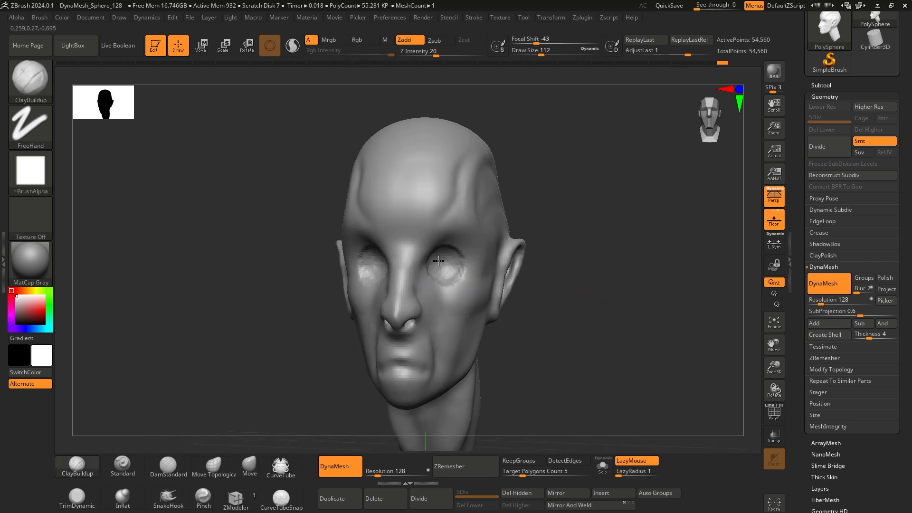
{"action": "mouse_move", "coordinate": [458, 268]}
{"action": "left_mouse_down"}
{"action": "mouse_move", "coordinate": [447, 263]}
{"action": "mouse_move", "coordinate": [453, 261]}
{"action": "left_mouse_up"}
{"action": "left_click_drag", "start_coordinate": [607, 277], "coordinate": [574, 275]}
{"action": "left_click_drag", "start_coordinate": [621, 231], "coordinate": [622, 259], "text": "ctrl"}
{"action": "left_click_drag", "start_coordinate": [437, 250], "coordinate": [437, 242], "text": "ctrl"}
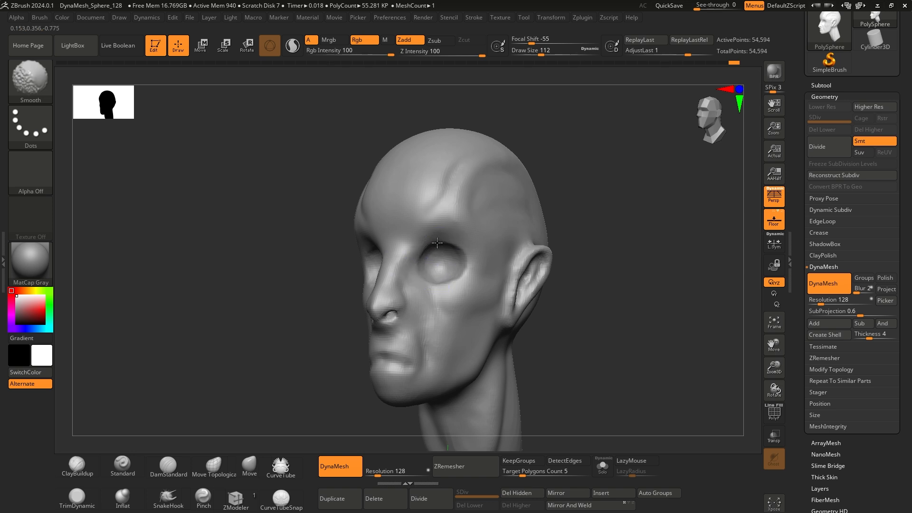
- Insert a Sphere3D as a new subtool below the head and make it the active subtool
{"action": "mouse_move", "coordinate": [599, 280]}
{"action": "left_mouse_down"}
{"action": "mouse_move", "coordinate": [634, 277]}
{"action": "mouse_move", "coordinate": [580, 295]}
{"action": "mouse_move", "coordinate": [596, 301]}
{"action": "mouse_move", "coordinate": [588, 308]}
{"action": "mouse_move", "coordinate": [574, 287]}
{"action": "mouse_move", "coordinate": [578, 270]}
{"action": "left_mouse_up"}
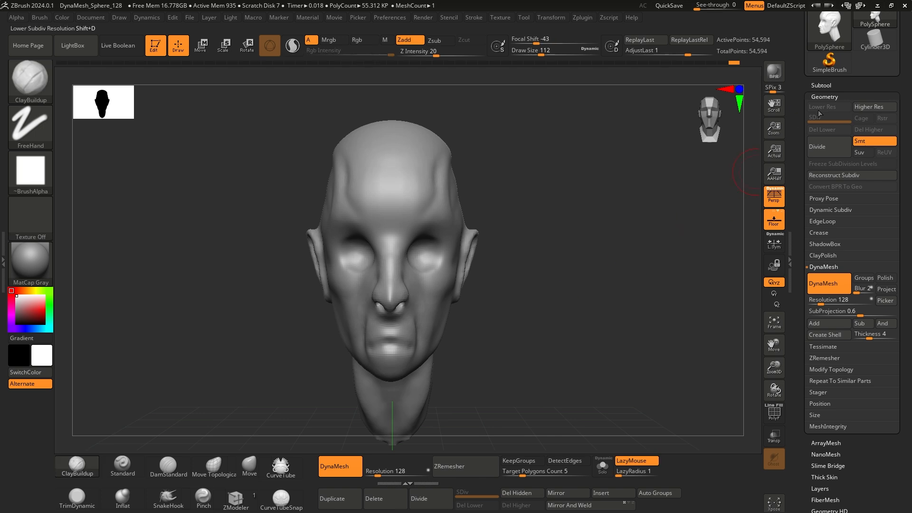
{"action": "left_click", "coordinate": [823, 86]}
{"action": "left_click_drag", "start_coordinate": [799, 82], "coordinate": [797, 132]}
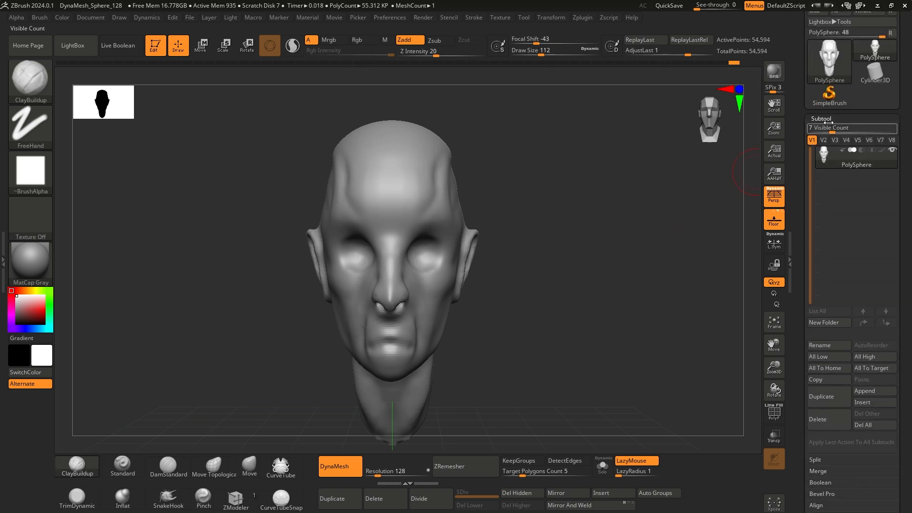
{"action": "left_click", "coordinate": [863, 403]}
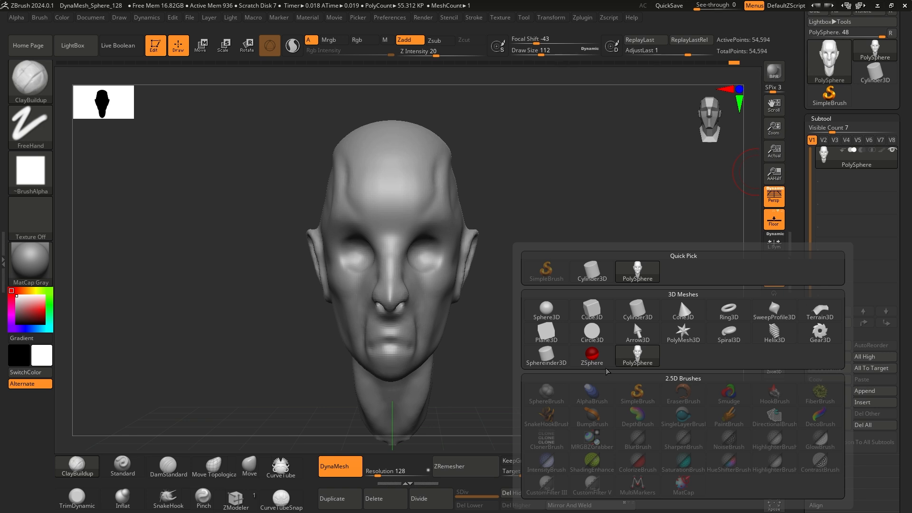
{"action": "left_click", "coordinate": [549, 313]}
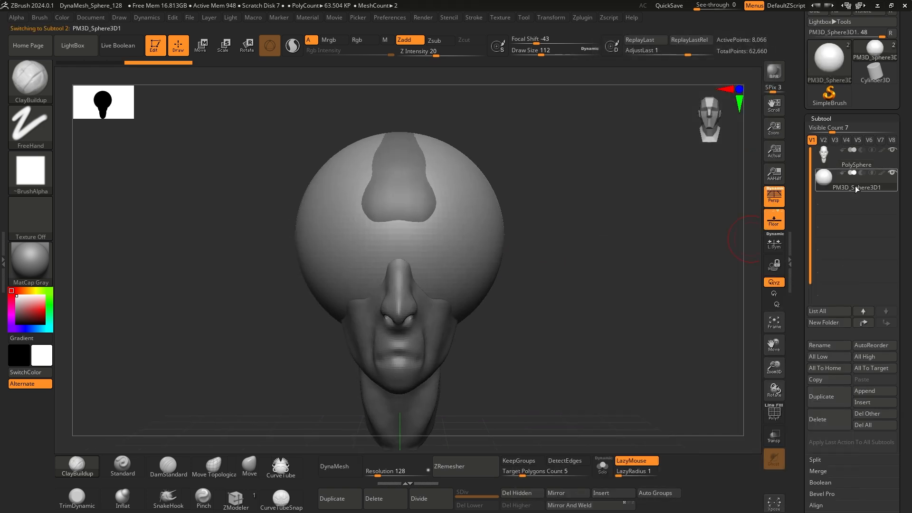
- Move the sphere forward out of the head along the Z axis and scale it down uniformly to eyeball size
{"action": "left_click_drag", "start_coordinate": [606, 247], "coordinate": [614, 242], "text": "alt"}
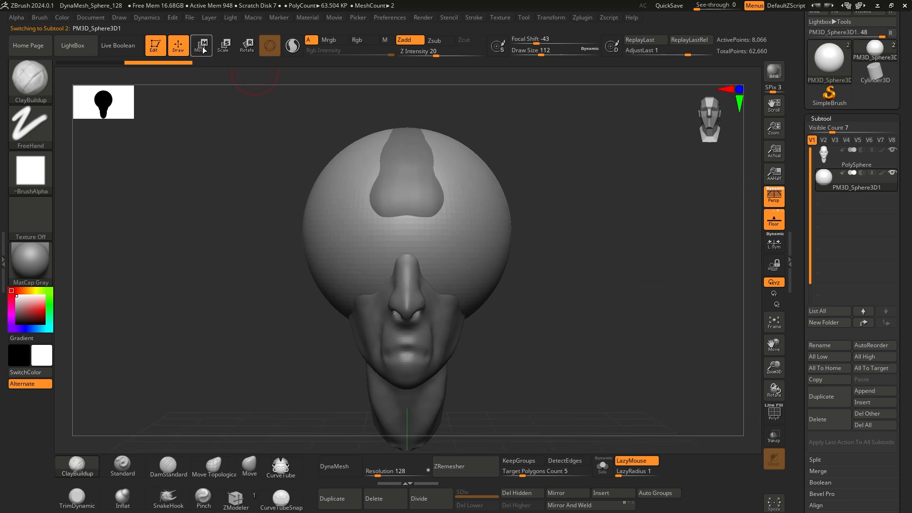
{"action": "left_click", "coordinate": [203, 48]}
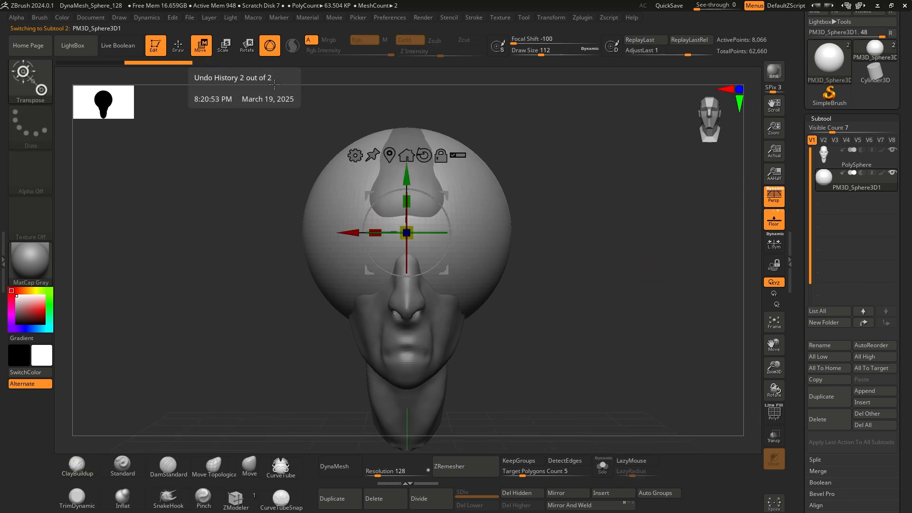
{"action": "left_click_drag", "start_coordinate": [509, 244], "coordinate": [603, 250]}
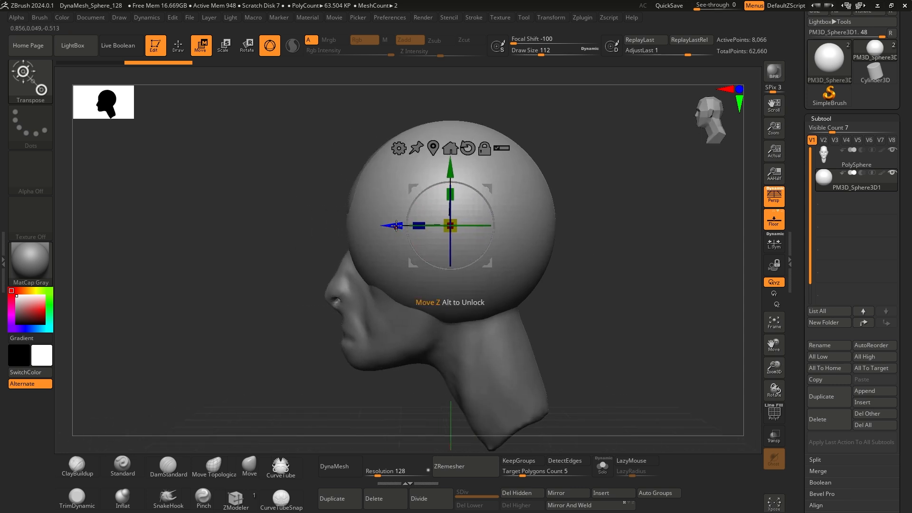
{"action": "left_click_drag", "start_coordinate": [396, 226], "coordinate": [259, 231]}
{"action": "left_click_drag", "start_coordinate": [209, 297], "coordinate": [250, 304], "text": "alt"}
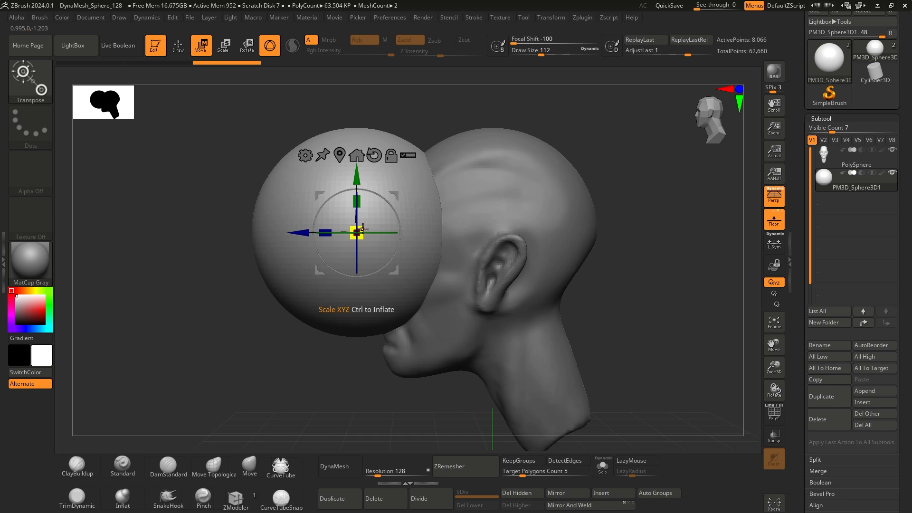
{"action": "left_click_drag", "start_coordinate": [363, 228], "coordinate": [295, 279]}
{"action": "left_click_drag", "start_coordinate": [312, 315], "coordinate": [537, 242], "text": "shift"}
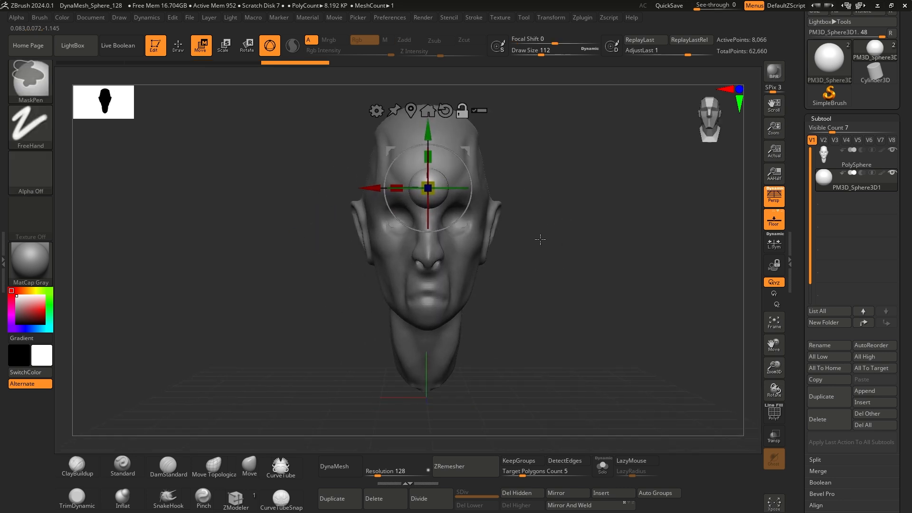
- Move the small sphere sideways and down in front of one eye, and push it back about 0.66 along Z into the socket
{"action": "right_click_drag", "start_coordinate": [540, 239], "coordinate": [562, 248], "text": "ctrl"}
{"action": "left_click_drag", "start_coordinate": [458, 157], "coordinate": [506, 208]}
{"action": "left_click_drag", "start_coordinate": [636, 281], "coordinate": [564, 280]}
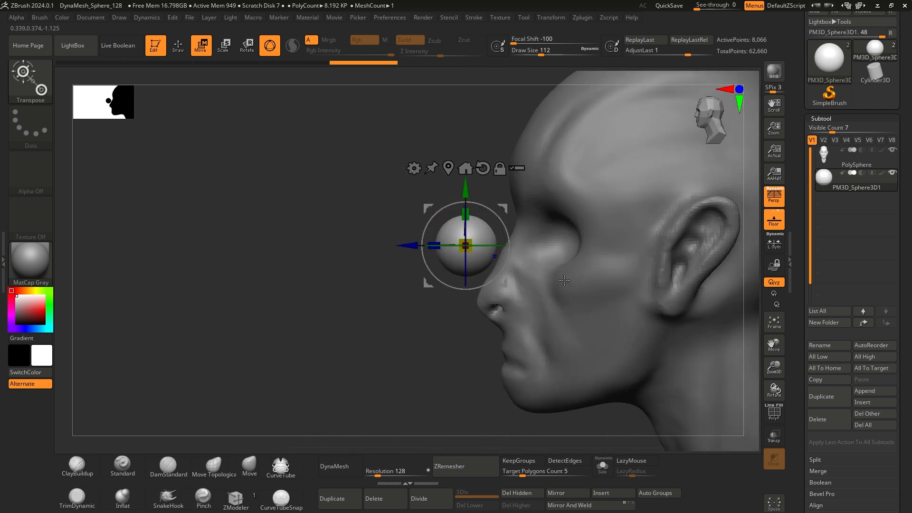
{"action": "left_click_drag", "start_coordinate": [408, 243], "coordinate": [514, 240]}
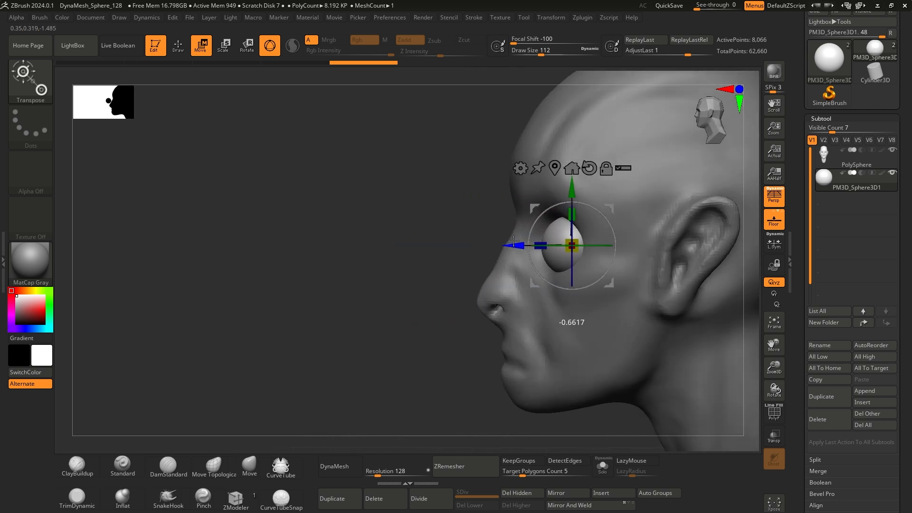
{"action": "left_click_drag", "start_coordinate": [356, 299], "coordinate": [443, 299]}
- Fine-tune the eyeball's position in the socket from the front and side, and return to Draw mode
{"action": "left_click_drag", "start_coordinate": [688, 261], "coordinate": [639, 263], "text": "alt"}
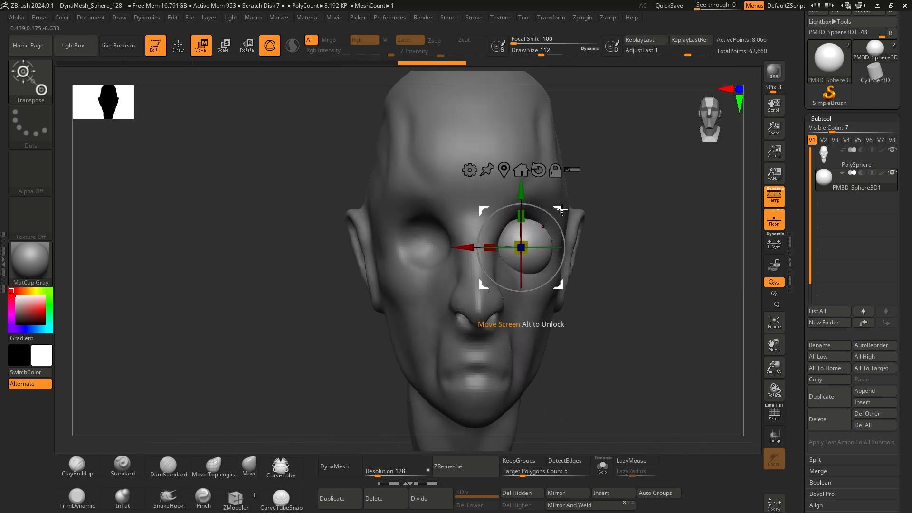
{"action": "left_click_drag", "start_coordinate": [562, 209], "coordinate": [560, 207]}
{"action": "left_click_drag", "start_coordinate": [627, 237], "coordinate": [551, 242]}
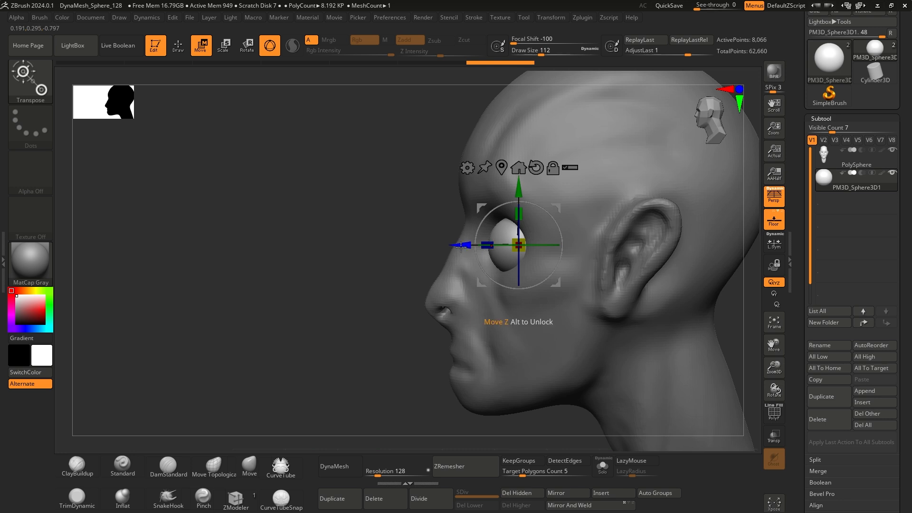
{"action": "left_click_drag", "start_coordinate": [461, 246], "coordinate": [466, 246]}
{"action": "left_click_drag", "start_coordinate": [402, 238], "coordinate": [435, 246], "text": "alt"}
{"action": "mouse_move", "coordinate": [623, 250]}
{"action": "left_mouse_down"}
{"action": "mouse_move", "coordinate": [568, 253]}
{"action": "mouse_move", "coordinate": [606, 257]}
{"action": "mouse_move", "coordinate": [569, 254]}
{"action": "mouse_move", "coordinate": [590, 275]}
{"action": "mouse_move", "coordinate": [580, 295]}
{"action": "left_mouse_up"}
{"action": "left_click", "coordinate": [180, 48]}
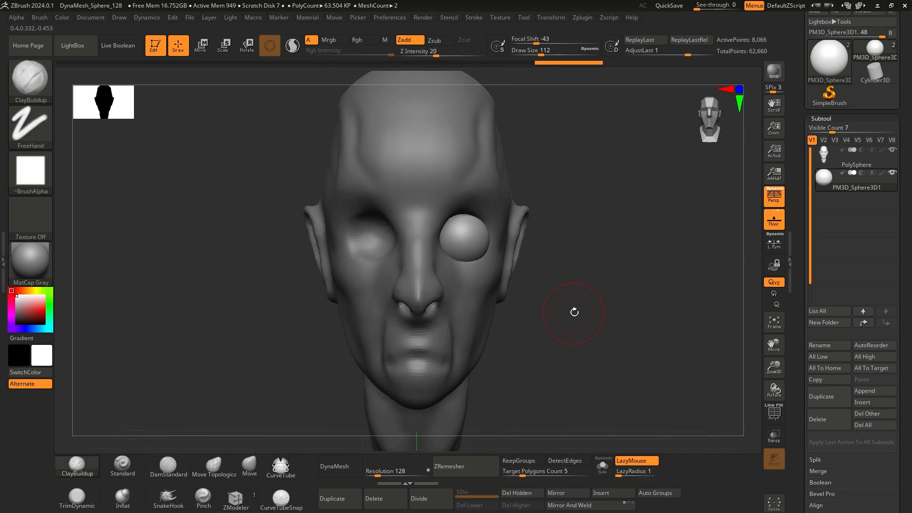
- Mirror the eyeball across the X axis with SubTool Master, using the Merge into one SubTool option
{"action": "right_click_drag", "start_coordinate": [574, 312], "coordinate": [572, 286], "text": "ctrl"}
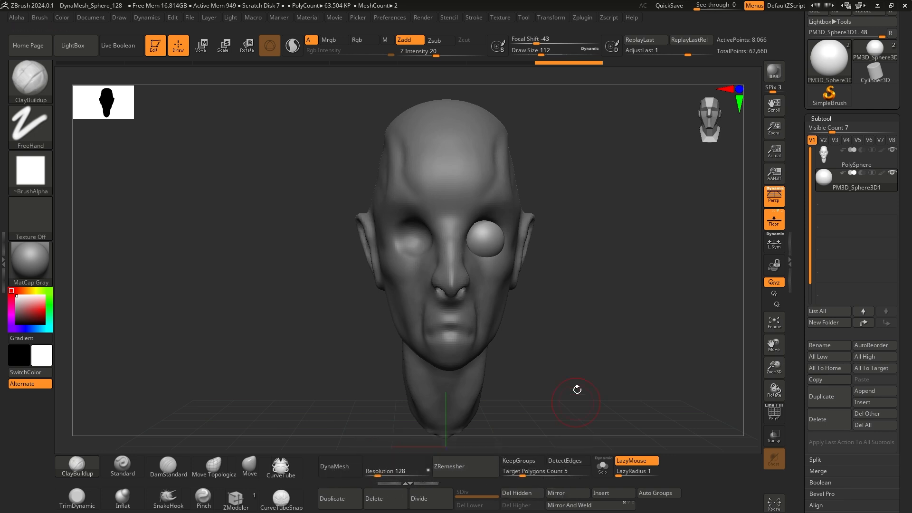
{"action": "right_click_drag", "start_coordinate": [596, 269], "coordinate": [589, 273], "text": "alt"}
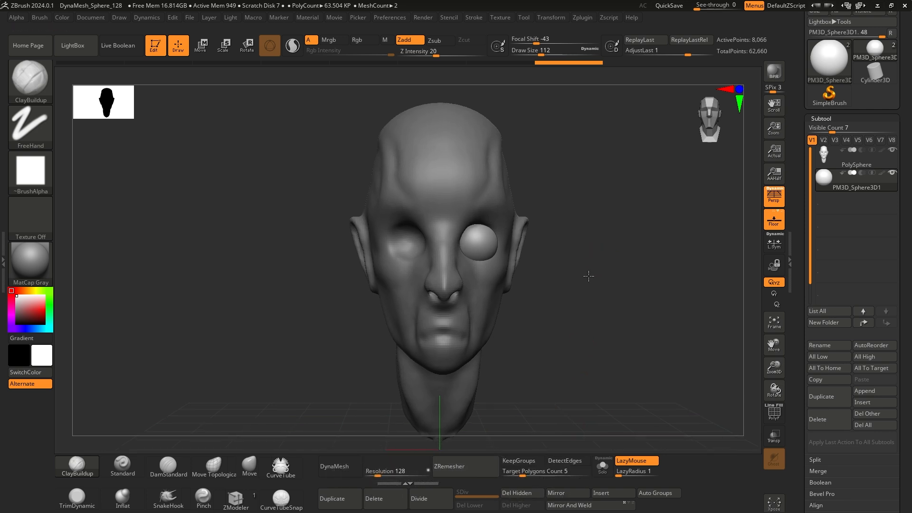
{"action": "left_click", "coordinate": [584, 18]}
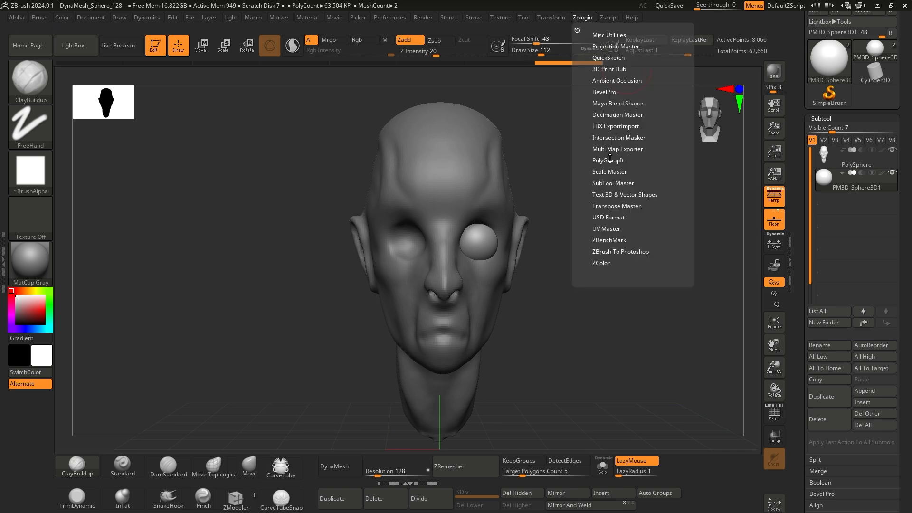
{"action": "left_click", "coordinate": [614, 184]}
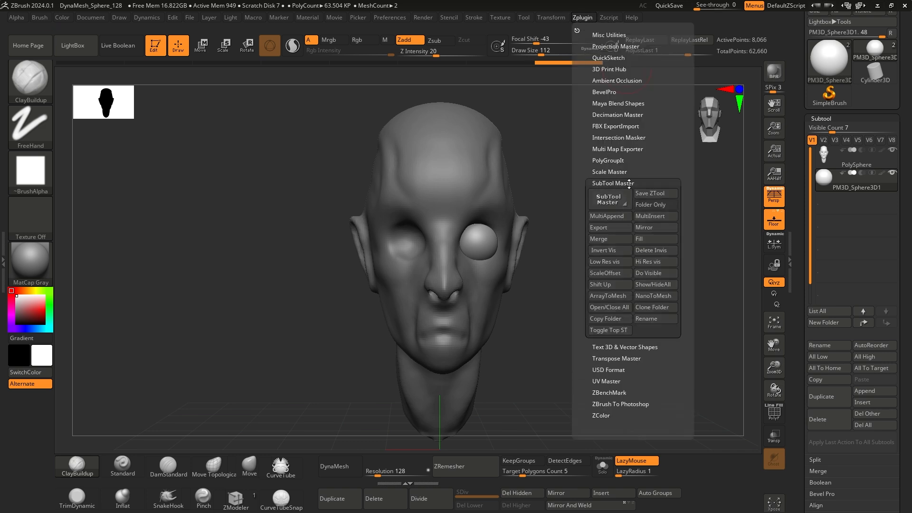
{"action": "left_click", "coordinate": [645, 228]}
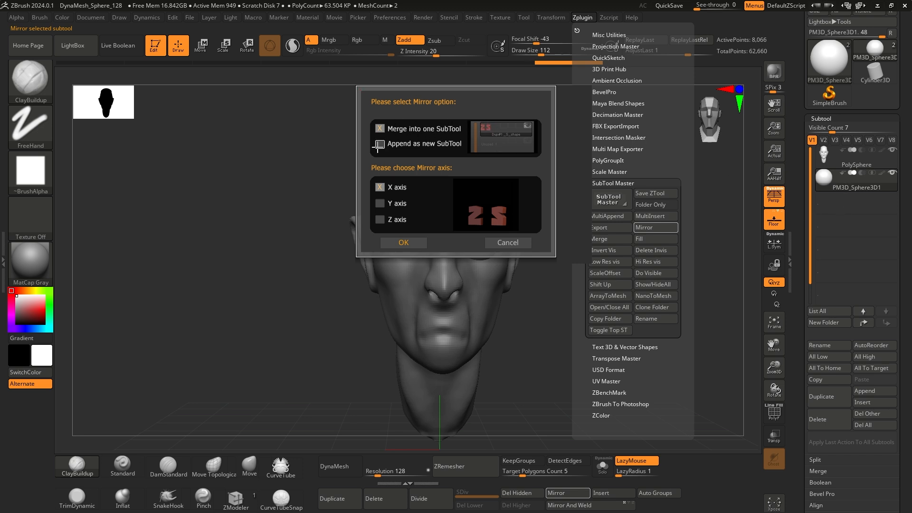
{"action": "left_click", "coordinate": [388, 202]}
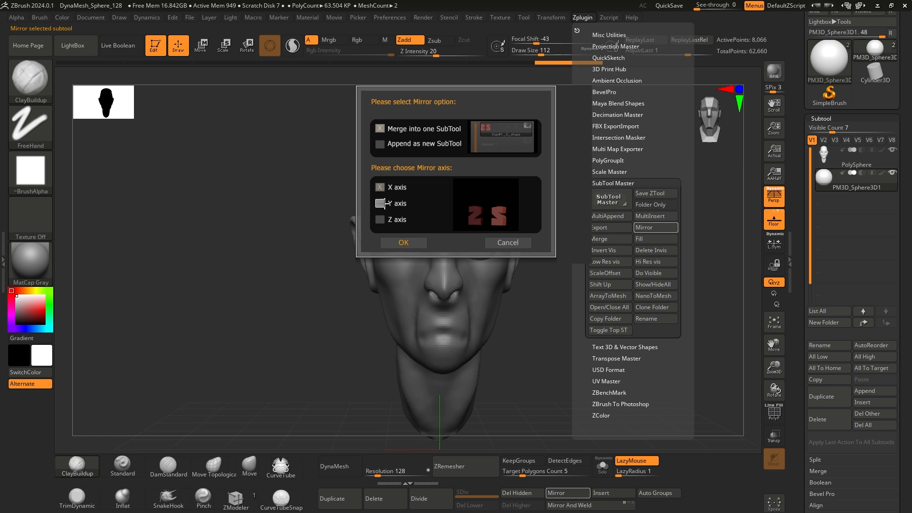
{"action": "left_click", "coordinate": [382, 221]}
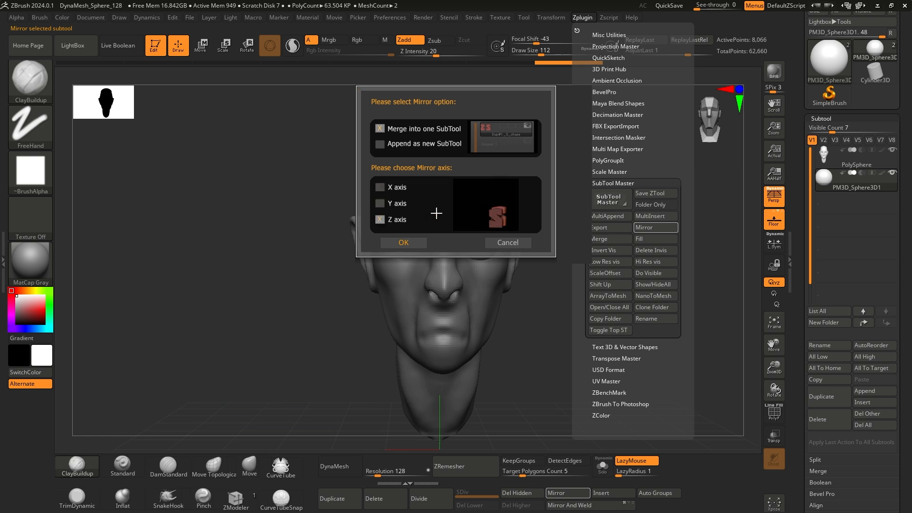
{"action": "left_click", "coordinate": [379, 187]}
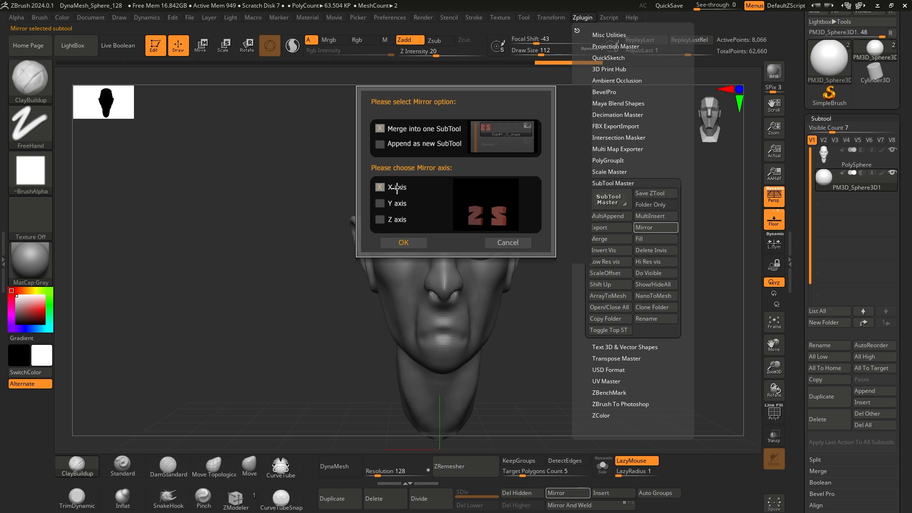
{"action": "left_click", "coordinate": [410, 243]}
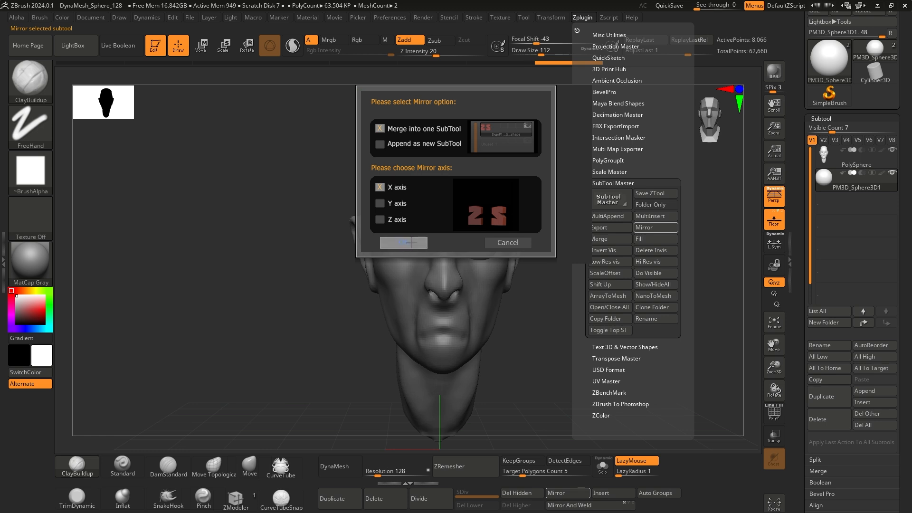
- Set the draw size to about 167 and select the head's PolySphere subtool
{"action": "left_click_drag", "start_coordinate": [608, 288], "coordinate": [524, 268]}
{"action": "left_click_drag", "start_coordinate": [290, 250], "coordinate": [337, 252]}
{"action": "key", "text": "space"}
{"action": "left_click_drag", "start_coordinate": [571, 217], "coordinate": [570, 238], "text": "alt"}
{"action": "left_click", "coordinate": [832, 167]}
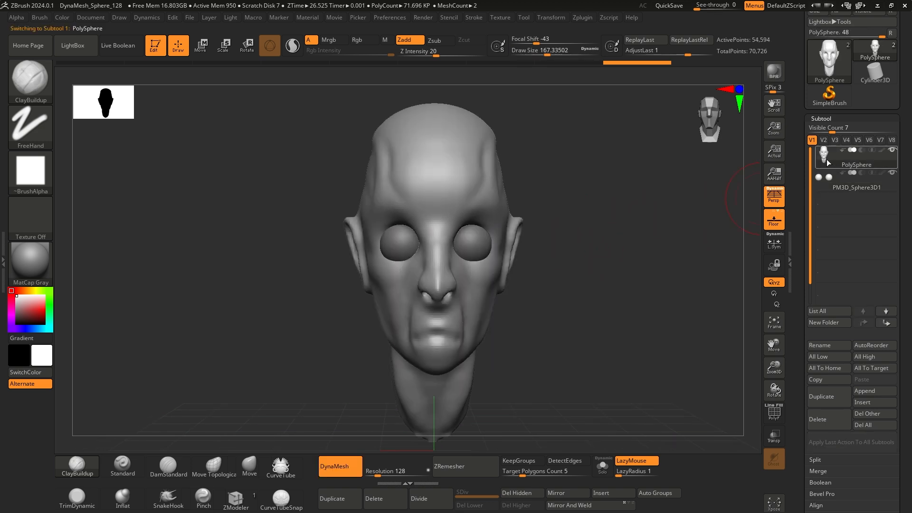
- Reduce the ClayBuildup draw size to about 77 for sculpting around the eyeballs
{"action": "left_click", "coordinate": [774, 199]}
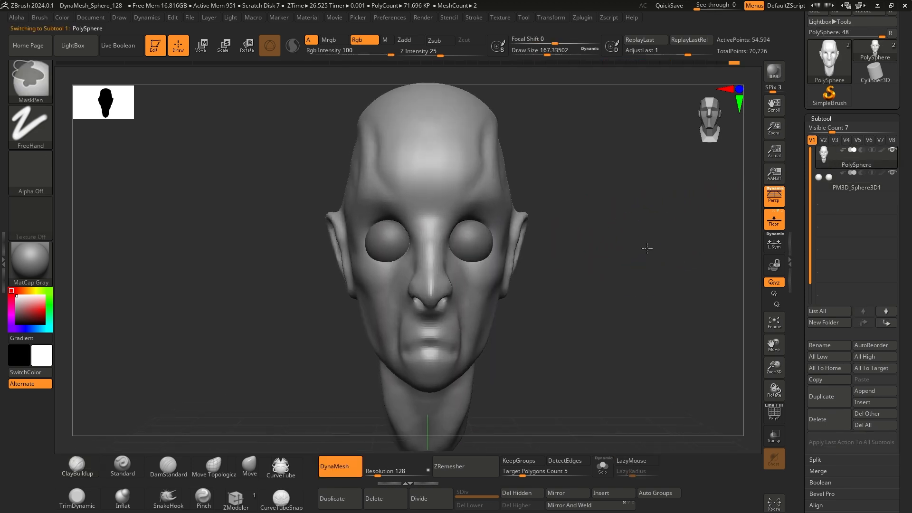
{"action": "right_click_drag", "start_coordinate": [619, 234], "coordinate": [586, 256]}
{"action": "key", "text": "space"}
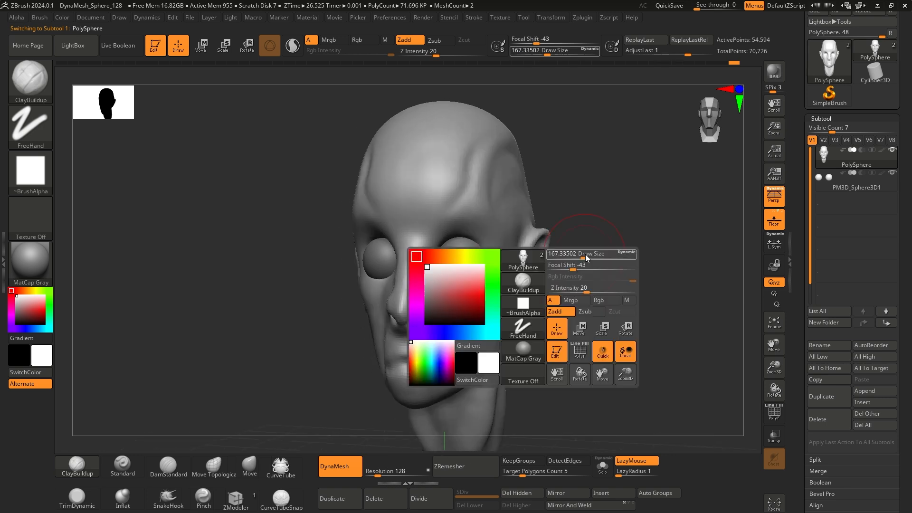
{"action": "left_click_drag", "start_coordinate": [586, 255], "coordinate": [576, 254]}
{"action": "mouse_move", "coordinate": [582, 259]}
{"action": "right_mouse_down", "text": "ctrl"}
{"action": "mouse_move", "coordinate": [603, 287]}
{"action": "mouse_move", "coordinate": [631, 280]}
{"action": "mouse_move", "coordinate": [645, 293]}
{"action": "mouse_move", "coordinate": [617, 288]}
{"action": "right_mouse_up", "text": "ctrl"}
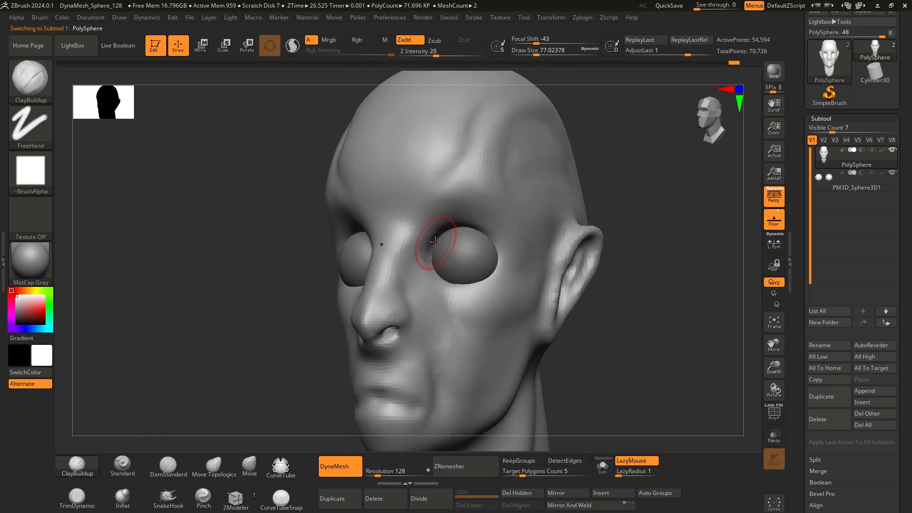
- Build up the upper and lower eyelids around the eyeball with the ClayBuildup brush
{"action": "mouse_move", "coordinate": [446, 228]}
{"action": "left_mouse_down"}
{"action": "mouse_move", "coordinate": [433, 248]}
{"action": "mouse_move", "coordinate": [480, 227]}
{"action": "mouse_move", "coordinate": [432, 245]}
{"action": "mouse_move", "coordinate": [470, 236]}
{"action": "mouse_move", "coordinate": [496, 249]}
{"action": "mouse_move", "coordinate": [425, 244]}
{"action": "left_mouse_up"}
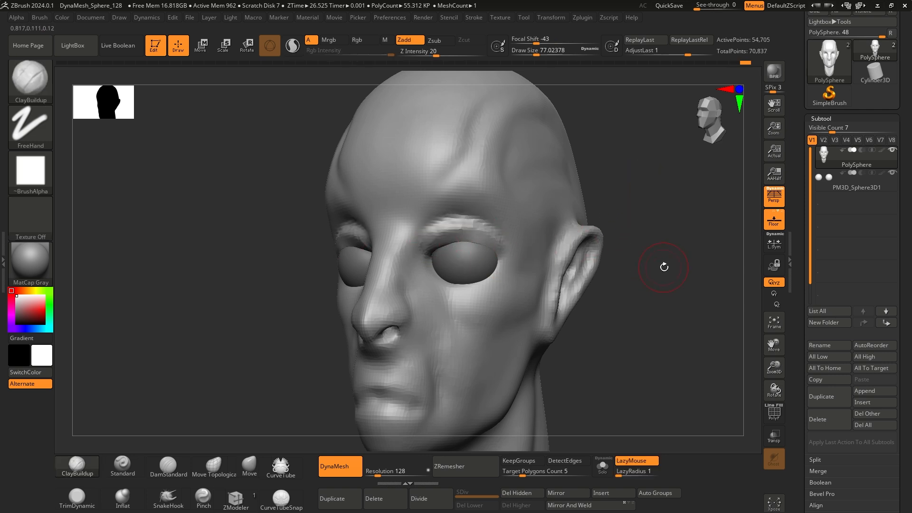
{"action": "right_click_drag", "start_coordinate": [662, 265], "coordinate": [658, 298]}
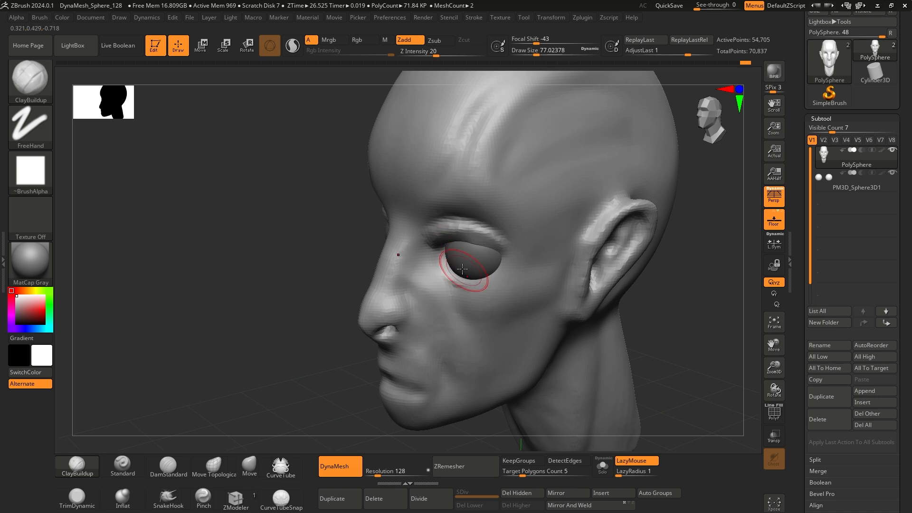
{"action": "mouse_move", "coordinate": [463, 269]}
{"action": "left_mouse_down"}
{"action": "mouse_move", "coordinate": [480, 279]}
{"action": "mouse_move", "coordinate": [501, 268]}
{"action": "left_mouse_up"}
{"action": "mouse_move", "coordinate": [501, 269]}
{"action": "left_mouse_down"}
{"action": "mouse_move", "coordinate": [493, 275]}
{"action": "mouse_move", "coordinate": [447, 263]}
{"action": "left_mouse_up"}
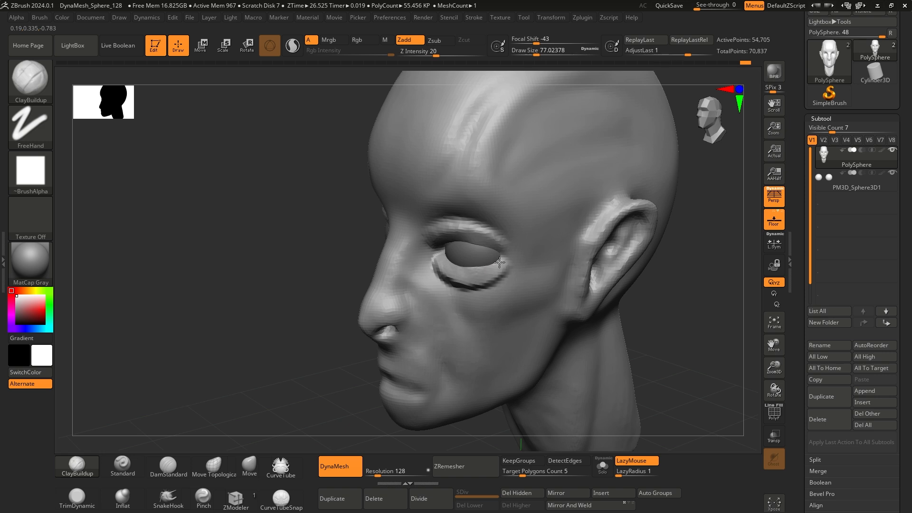
- Refresh the head's DynaMesh and smooth the upper and lower eyelids
{"action": "left_click_drag", "start_coordinate": [694, 317], "coordinate": [727, 304]}
{"action": "left_click_drag", "start_coordinate": [669, 240], "coordinate": [684, 266], "text": "ctrl"}
{"action": "left_click_drag", "start_coordinate": [677, 306], "coordinate": [637, 309]}
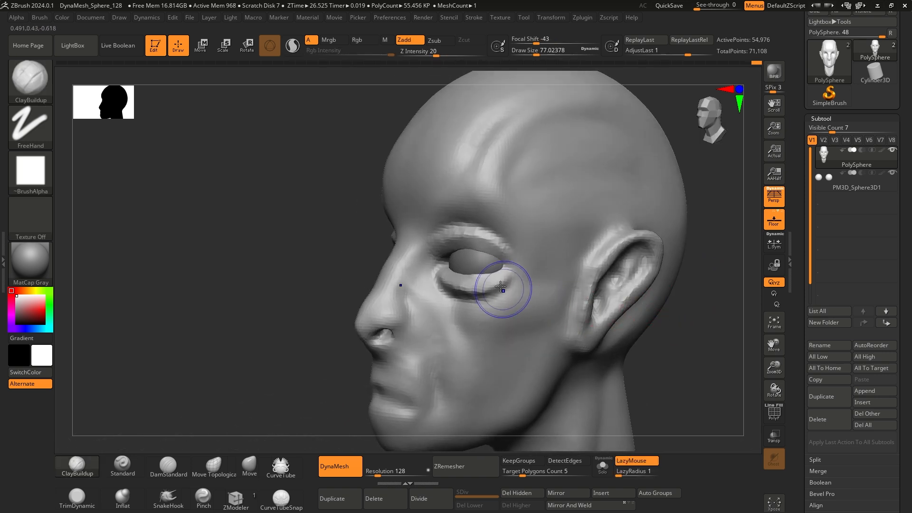
{"action": "mouse_move", "coordinate": [500, 286]}
{"action": "left_mouse_down", "text": "shift"}
{"action": "mouse_move", "coordinate": [458, 289]}
{"action": "mouse_move", "coordinate": [440, 271]}
{"action": "left_mouse_up", "text": "shift"}
{"action": "mouse_move", "coordinate": [511, 262]}
{"action": "left_mouse_down", "text": "shift"}
{"action": "mouse_move", "coordinate": [468, 231]}
{"action": "mouse_move", "coordinate": [427, 254]}
{"action": "left_mouse_up", "text": "shift"}
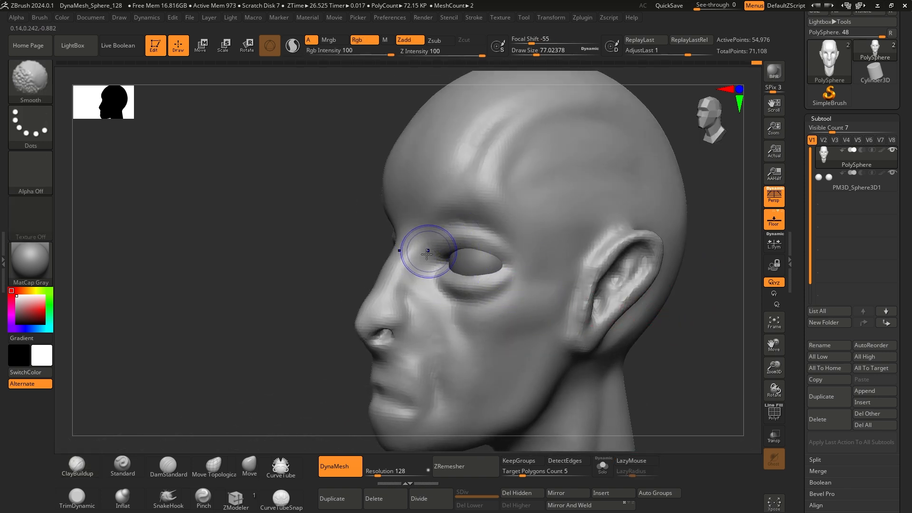
- Build up the brow ridge above the eyes with ClayBuildup and smooth it into the forehead
{"action": "mouse_move", "coordinate": [661, 366]}
{"action": "left_mouse_down"}
{"action": "mouse_move", "coordinate": [625, 319]}
{"action": "mouse_move", "coordinate": [630, 298]}
{"action": "mouse_move", "coordinate": [665, 309]}
{"action": "left_mouse_up"}
{"action": "mouse_move", "coordinate": [357, 244]}
{"action": "left_mouse_down"}
{"action": "mouse_move", "coordinate": [348, 270]}
{"action": "mouse_move", "coordinate": [302, 291]}
{"action": "mouse_move", "coordinate": [414, 221]}
{"action": "mouse_move", "coordinate": [426, 243]}
{"action": "mouse_move", "coordinate": [421, 203]}
{"action": "mouse_move", "coordinate": [460, 222]}
{"action": "mouse_move", "coordinate": [481, 222]}
{"action": "left_mouse_up"}
{"action": "right_click_drag", "start_coordinate": [481, 222], "coordinate": [547, 228]}
{"action": "mouse_move", "coordinate": [403, 224]}
{"action": "left_mouse_down"}
{"action": "mouse_move", "coordinate": [407, 234]}
{"action": "mouse_move", "coordinate": [417, 209]}
{"action": "mouse_move", "coordinate": [471, 230]}
{"action": "left_mouse_up"}
{"action": "mouse_move", "coordinate": [471, 230]}
{"action": "right_mouse_down"}
{"action": "mouse_move", "coordinate": [637, 234]}
{"action": "mouse_move", "coordinate": [519, 214]}
{"action": "right_mouse_up"}
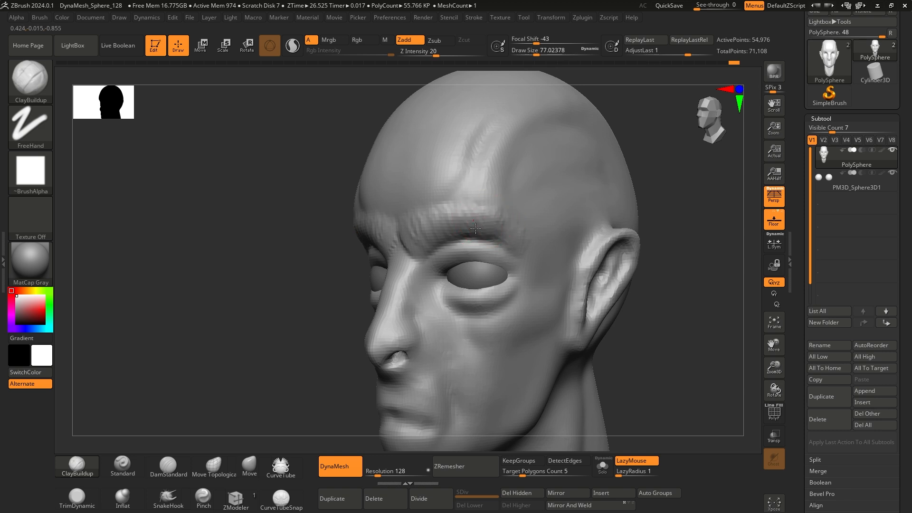
{"action": "right_click_drag", "start_coordinate": [306, 274], "coordinate": [409, 244]}
{"action": "key", "text": "shift"}
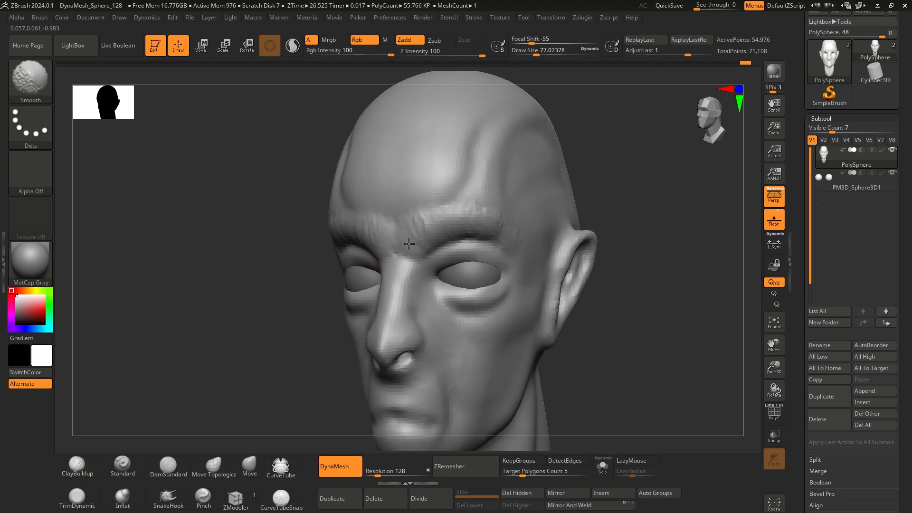
- Reduce the draw size to about 49 and smooth the area under the eye and the upper cheek
{"action": "right_click_drag", "start_coordinate": [590, 254], "coordinate": [702, 260]}
{"action": "right_click_drag", "start_coordinate": [309, 258], "coordinate": [306, 270]}
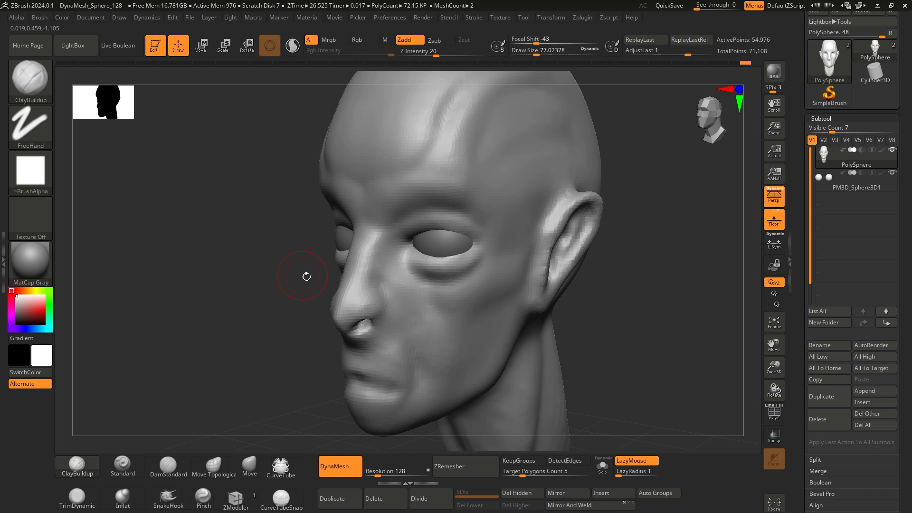
{"action": "right_click_drag", "start_coordinate": [418, 287], "coordinate": [426, 297]}
{"action": "right_click", "coordinate": [427, 295]}
{"action": "left_click_drag", "start_coordinate": [427, 296], "coordinate": [424, 296]}
{"action": "mouse_move", "coordinate": [397, 258]}
{"action": "left_mouse_down"}
{"action": "mouse_move", "coordinate": [399, 284]}
{"action": "mouse_move", "coordinate": [443, 336]}
{"action": "mouse_move", "coordinate": [437, 350]}
{"action": "mouse_move", "coordinate": [394, 264]}
{"action": "left_mouse_up"}
{"action": "key", "text": "shift"}
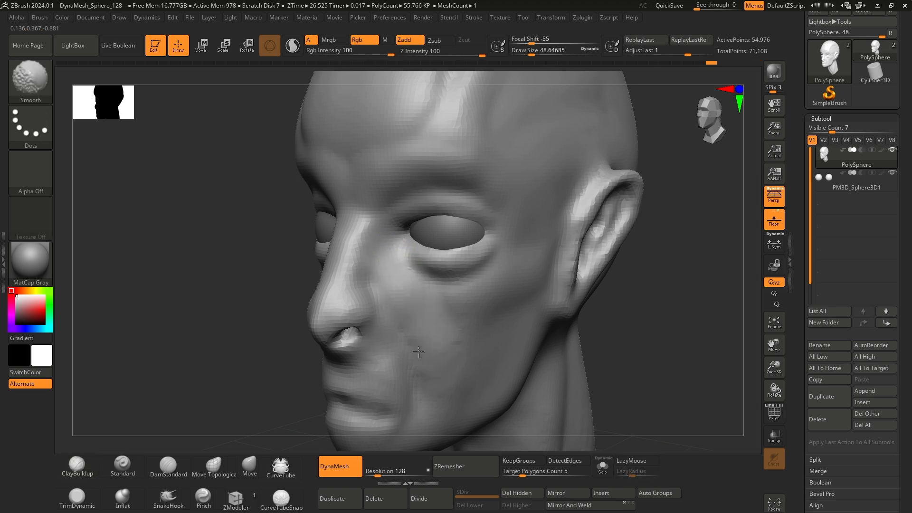
{"action": "mouse_move", "coordinate": [442, 312]}
{"action": "left_mouse_down", "text": "shift"}
{"action": "mouse_move", "coordinate": [413, 262]}
{"action": "mouse_move", "coordinate": [446, 272]}
{"action": "mouse_move", "coordinate": [429, 271]}
{"action": "left_mouse_up", "text": "shift"}
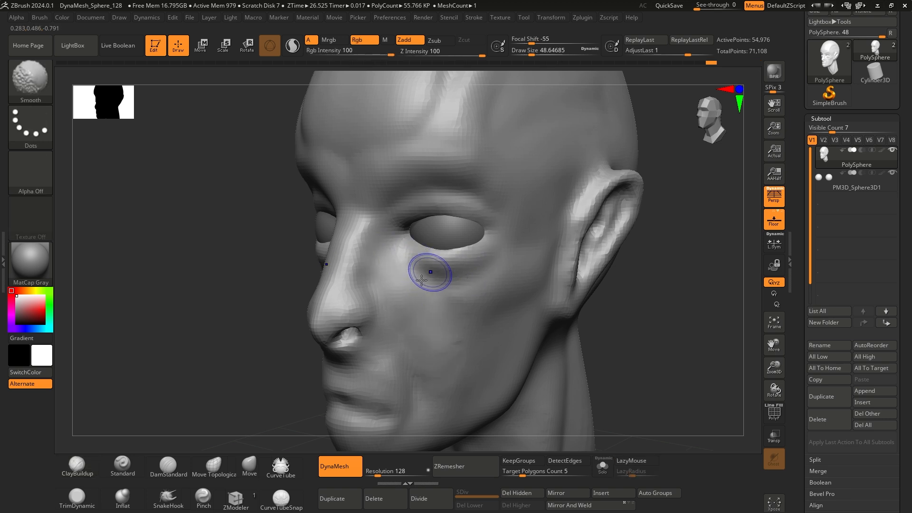
- Flatten the lower eyelid's edge along the eyeball with the TrimDynamic brush
{"action": "left_click_drag", "start_coordinate": [199, 275], "coordinate": [255, 278]}
{"action": "right_click_drag", "start_coordinate": [487, 280], "coordinate": [511, 284], "text": "ctrl"}
{"action": "right_click_drag", "start_coordinate": [596, 242], "coordinate": [554, 290], "text": "alt"}
{"action": "left_click_drag", "start_coordinate": [313, 293], "coordinate": [295, 289]}
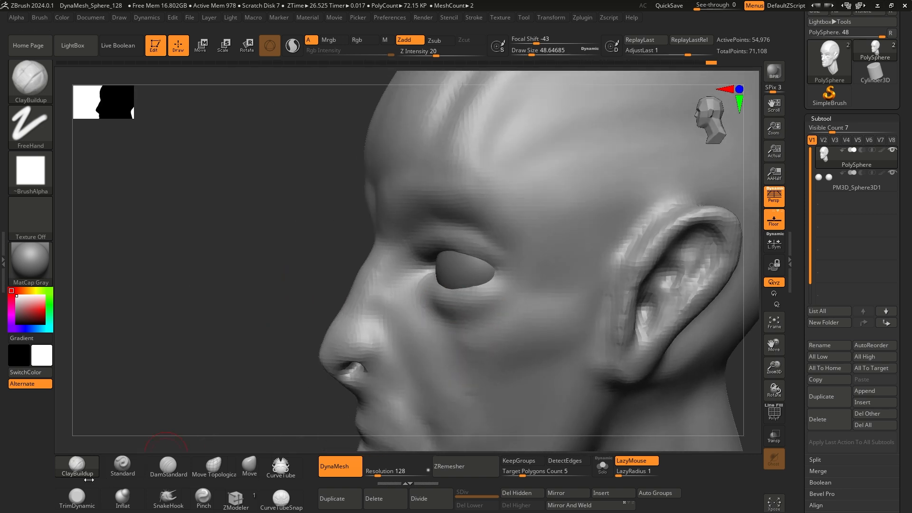
{"action": "left_click", "coordinate": [78, 498]}
{"action": "left_click_drag", "start_coordinate": [229, 285], "coordinate": [271, 301]}
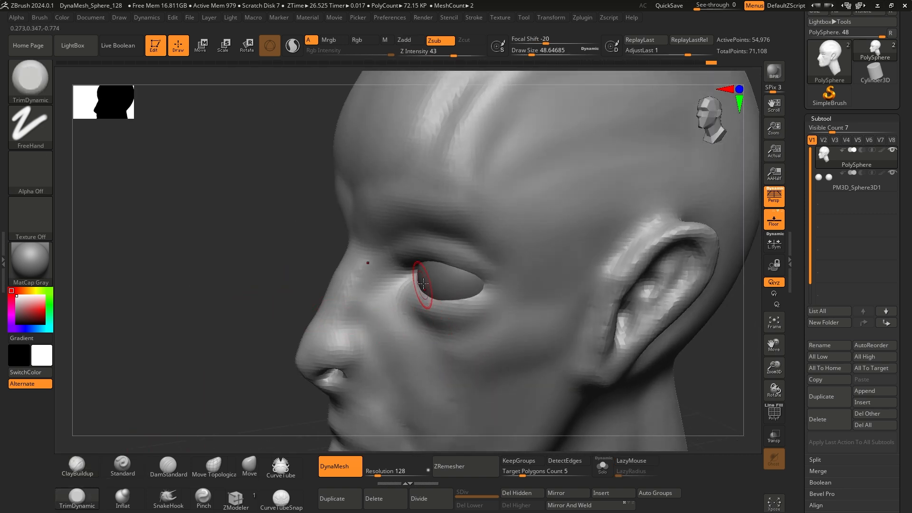
{"action": "left_click_drag", "start_coordinate": [440, 297], "coordinate": [484, 288]}
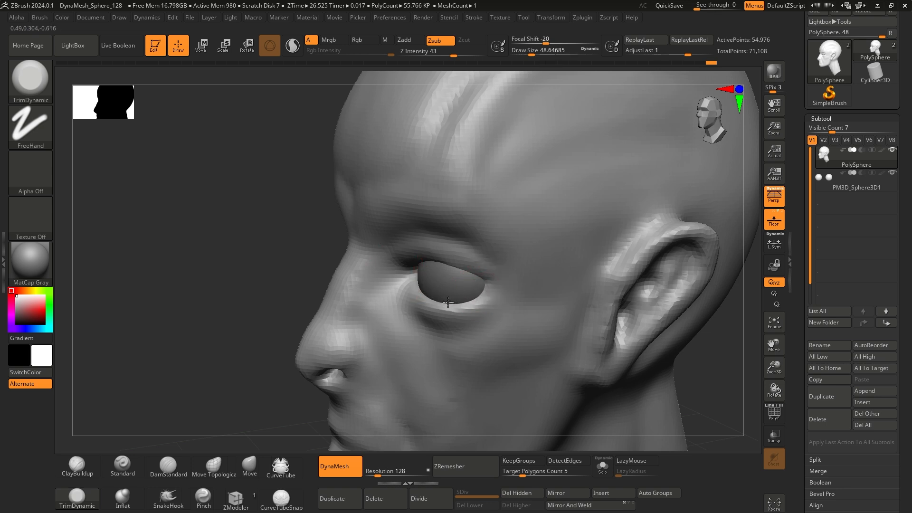
- Trim the upper eyelid and the corners of the eye with TrimDynamic from a low angle
{"action": "mouse_move", "coordinate": [285, 273]}
{"action": "left_mouse_down"}
{"action": "mouse_move", "coordinate": [275, 258]}
{"action": "mouse_move", "coordinate": [409, 267]}
{"action": "left_mouse_up"}
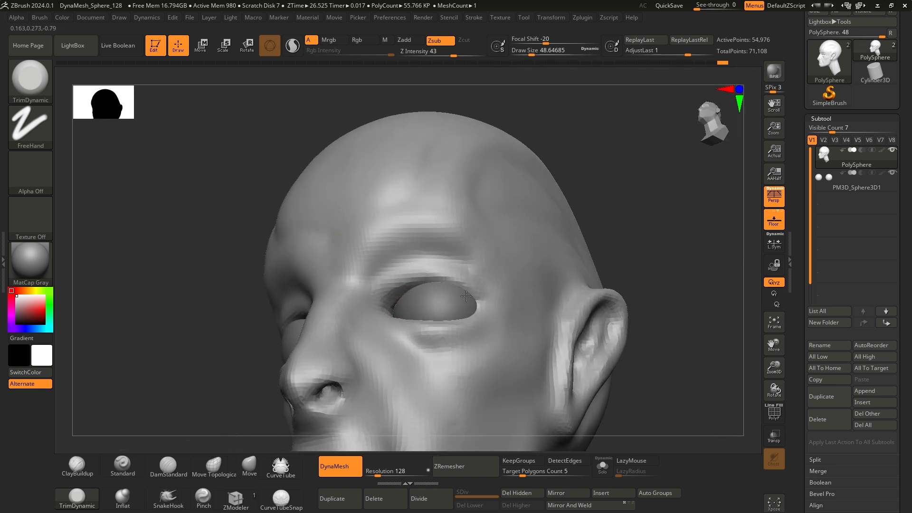
{"action": "left_click_drag", "start_coordinate": [400, 290], "coordinate": [406, 289]}
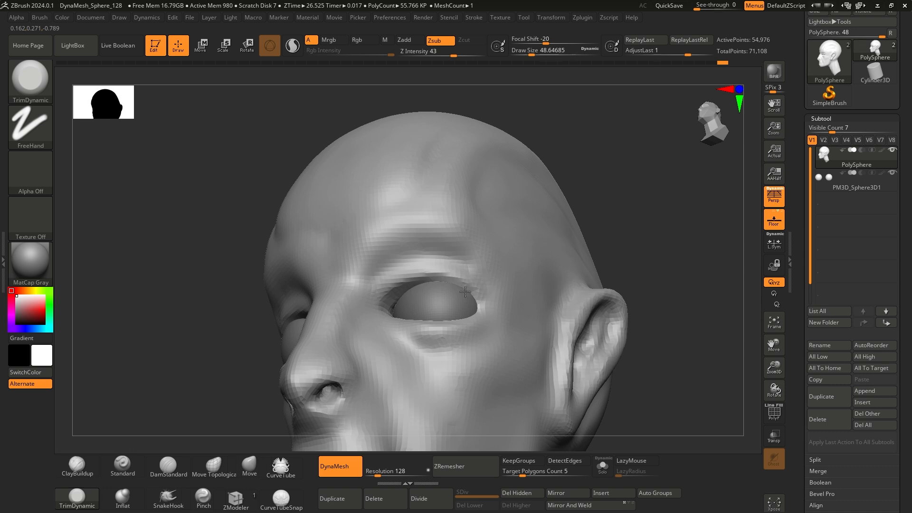
{"action": "left_click_drag", "start_coordinate": [635, 284], "coordinate": [687, 279]}
{"action": "mouse_move", "coordinate": [370, 295]}
{"action": "left_mouse_down"}
{"action": "mouse_move", "coordinate": [387, 308]}
{"action": "mouse_move", "coordinate": [455, 317]}
{"action": "mouse_move", "coordinate": [481, 293]}
{"action": "mouse_move", "coordinate": [378, 291]}
{"action": "mouse_move", "coordinate": [425, 318]}
{"action": "mouse_move", "coordinate": [412, 323]}
{"action": "left_mouse_up"}
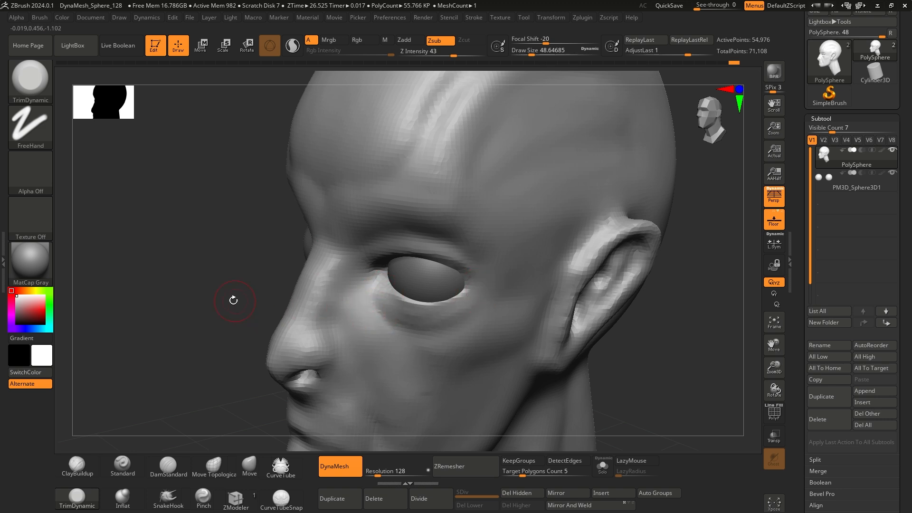
- Carve the upper eyelid crease with the DamStandard brush and smooth it toward the inner corner of the eye
{"action": "left_click_drag", "start_coordinate": [234, 301], "coordinate": [326, 261]}
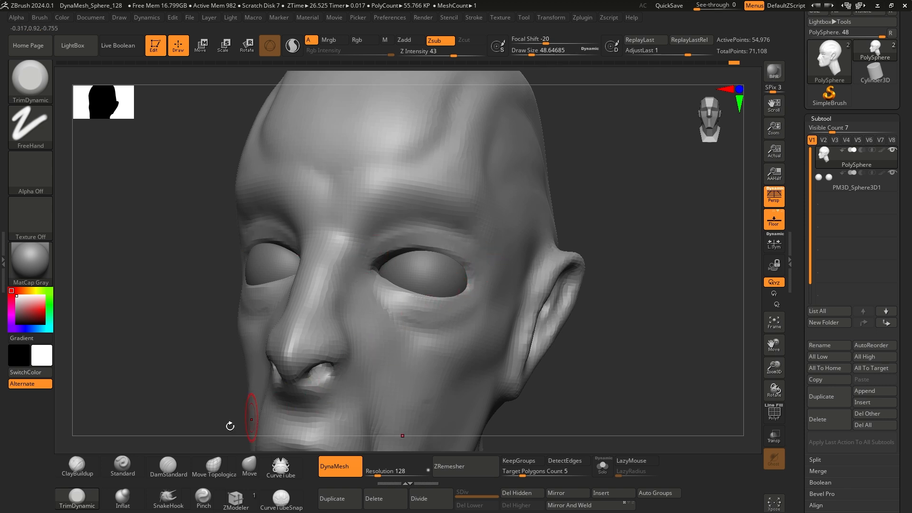
{"action": "left_click", "coordinate": [168, 464]}
{"action": "mouse_move", "coordinate": [143, 375]}
{"action": "left_mouse_down"}
{"action": "mouse_move", "coordinate": [156, 342]}
{"action": "mouse_move", "coordinate": [176, 327]}
{"action": "left_mouse_up"}
{"action": "mouse_move", "coordinate": [387, 281]}
{"action": "left_mouse_down"}
{"action": "mouse_move", "coordinate": [375, 276]}
{"action": "mouse_move", "coordinate": [413, 264]}
{"action": "mouse_move", "coordinate": [451, 268]}
{"action": "left_mouse_up"}
{"action": "right_click_drag", "start_coordinate": [480, 310], "coordinate": [551, 285]}
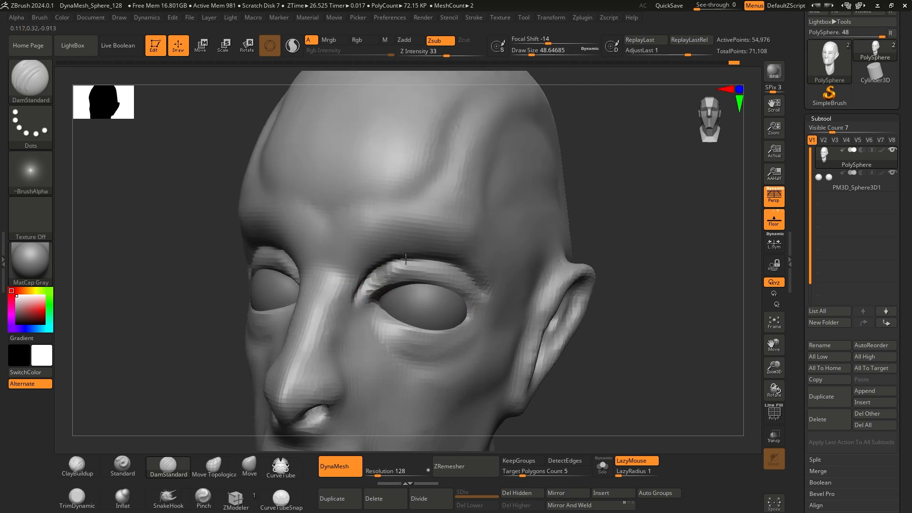
{"action": "left_click_drag", "start_coordinate": [406, 259], "coordinate": [484, 298]}
{"action": "left_click_drag", "start_coordinate": [189, 296], "coordinate": [147, 295]}
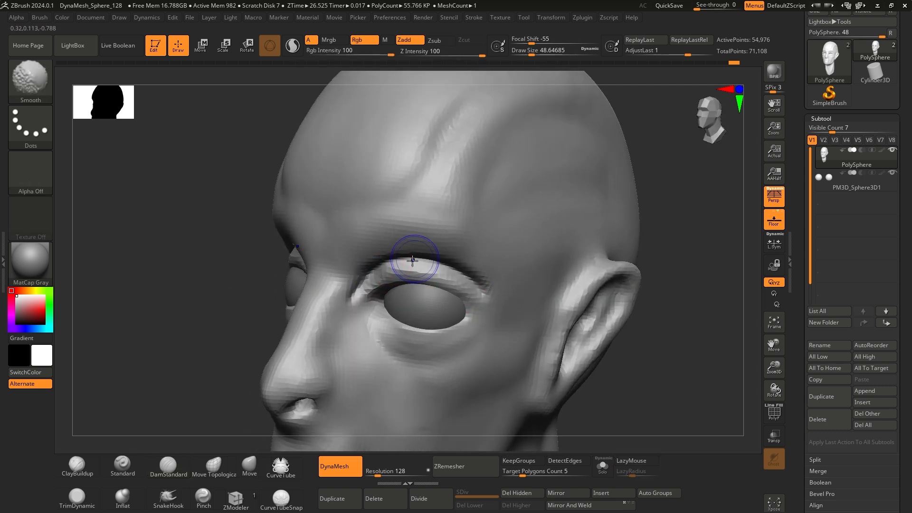
{"action": "mouse_move", "coordinate": [418, 263]}
{"action": "left_mouse_down", "text": "shift"}
{"action": "mouse_move", "coordinate": [481, 291]}
{"action": "mouse_move", "coordinate": [366, 278]}
{"action": "left_mouse_up", "text": "shift"}
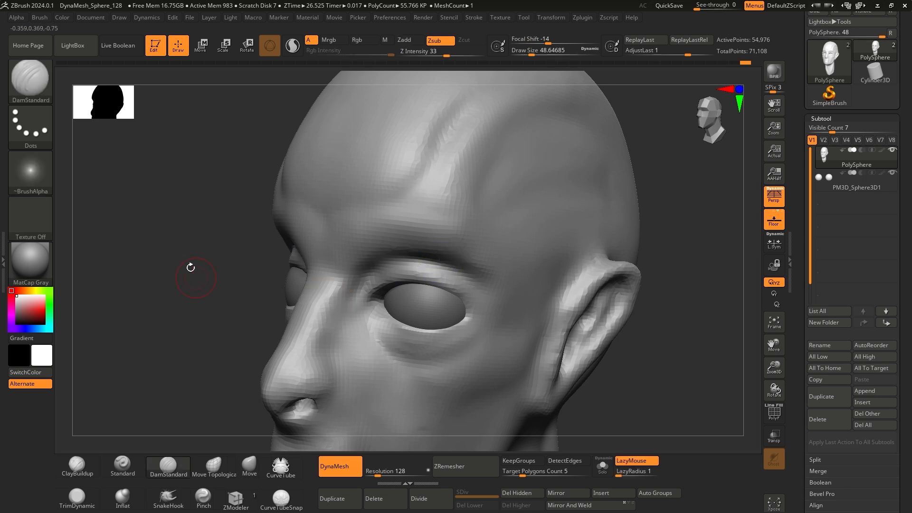
- Refresh the head's DynaMesh and check the face from the side and the front
{"action": "left_click_drag", "start_coordinate": [195, 299], "coordinate": [219, 305]}
{"action": "right_click_drag", "start_coordinate": [219, 306], "coordinate": [257, 266], "text": "ctrl"}
{"action": "left_click_drag", "start_coordinate": [285, 285], "coordinate": [238, 287], "text": "alt"}
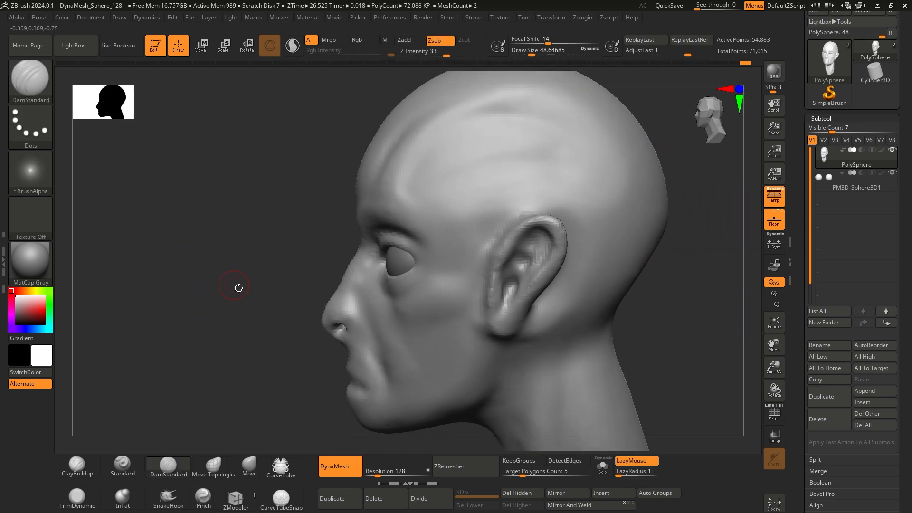
{"action": "left_click_drag", "start_coordinate": [227, 323], "coordinate": [294, 314], "text": "alt"}
{"action": "left_click_drag", "start_coordinate": [492, 306], "coordinate": [511, 313], "text": "alt"}
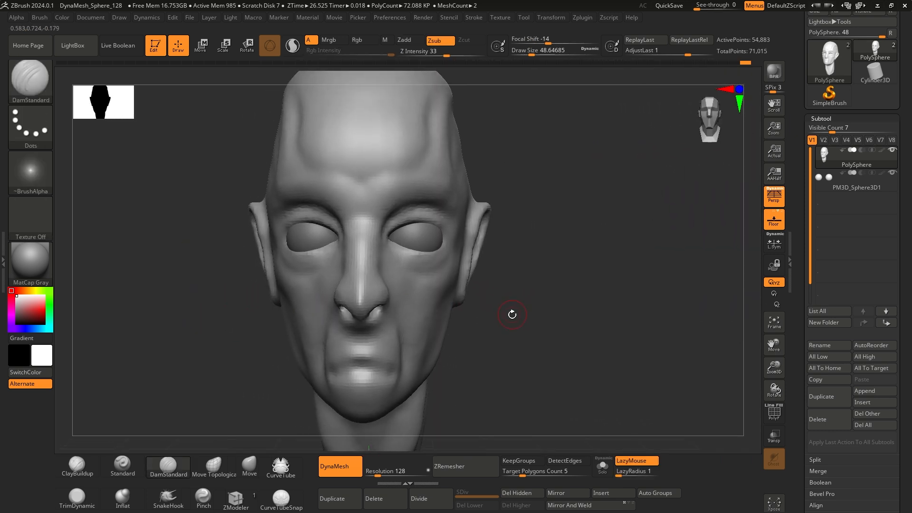
{"action": "right_click_drag", "start_coordinate": [514, 319], "coordinate": [523, 275], "text": "ctrl"}
{"action": "left_click_drag", "start_coordinate": [527, 299], "coordinate": [538, 320], "text": "alt"}
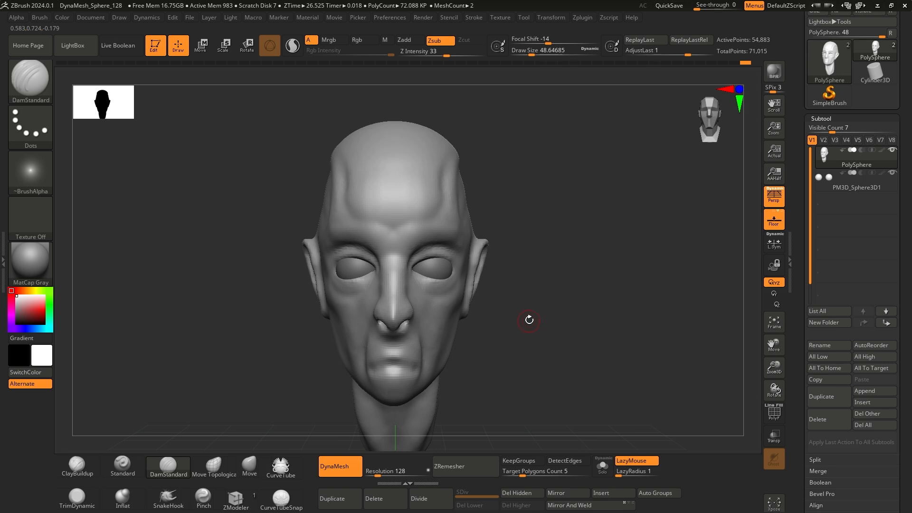
- Increase the draw size to about 228
{"action": "key", "text": "space"}
{"action": "left_click_drag", "start_coordinate": [525, 300], "coordinate": [541, 301]}
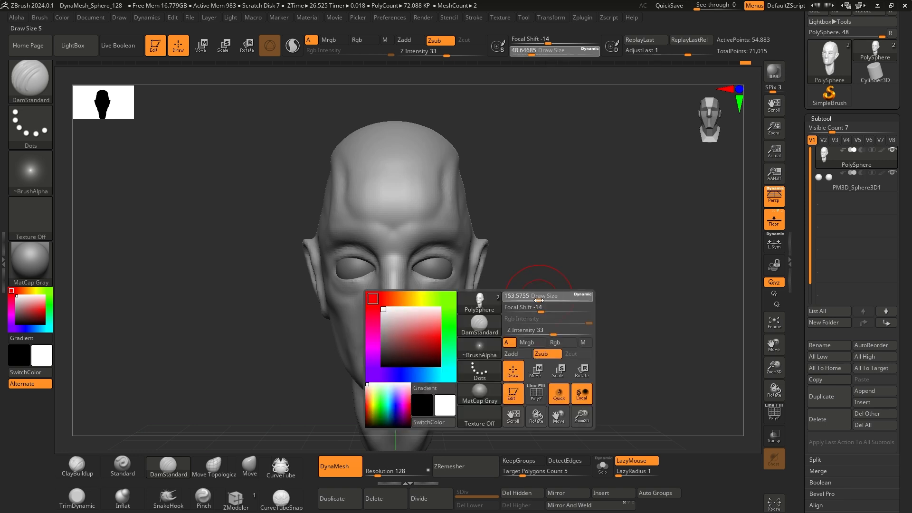
{"action": "mouse_move", "coordinate": [540, 302]}
{"action": "right_mouse_down", "text": "ctrl"}
{"action": "mouse_move", "coordinate": [536, 263]}
{"action": "mouse_move", "coordinate": [526, 297]}
{"action": "right_mouse_up", "text": "ctrl"}
{"action": "key", "text": "space"}
{"action": "left_click_drag", "start_coordinate": [519, 263], "coordinate": [525, 262]}
{"action": "right_click_drag", "start_coordinate": [525, 271], "coordinate": [534, 241], "text": "ctrl"}
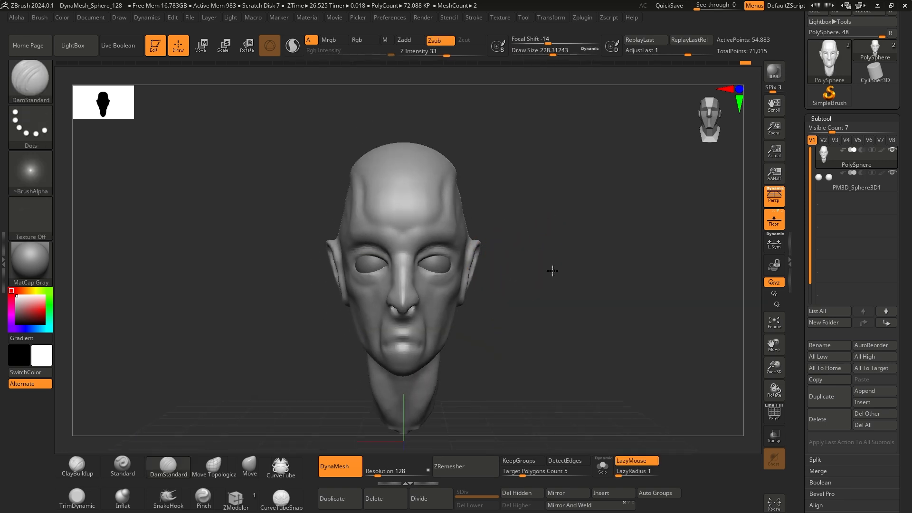
- Set the draw size to about 154 and adjust the nose profile from the side with the Move brush
{"action": "mouse_move", "coordinate": [561, 304]}
{"action": "left_mouse_down", "text": "alt"}
{"action": "mouse_move", "coordinate": [568, 295]}
{"action": "mouse_move", "coordinate": [433, 333]}
{"action": "left_mouse_up", "text": "alt"}
{"action": "right_click_drag", "start_coordinate": [375, 302], "coordinate": [364, 338], "text": "ctrl"}
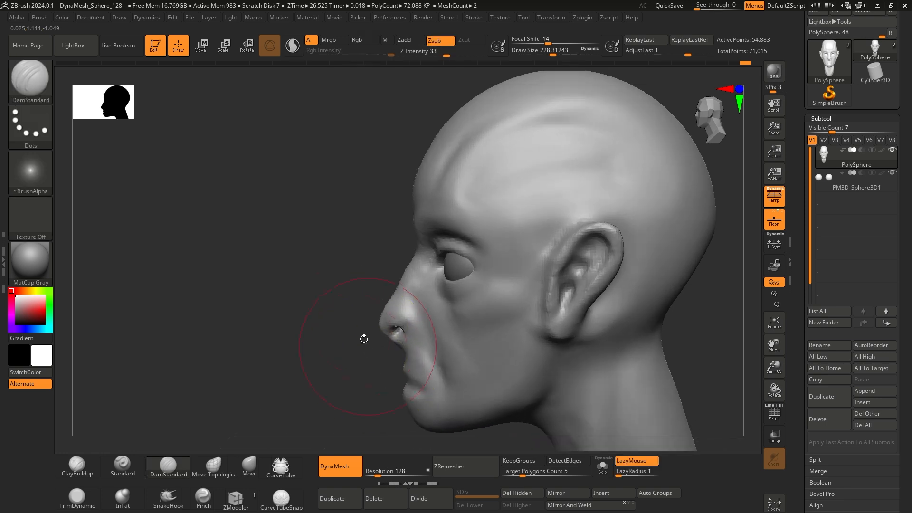
{"action": "left_click_drag", "start_coordinate": [341, 336], "coordinate": [327, 311], "text": "alt"}
{"action": "key", "text": "space"}
{"action": "right_click_drag", "start_coordinate": [327, 311], "coordinate": [340, 346], "text": "ctrl"}
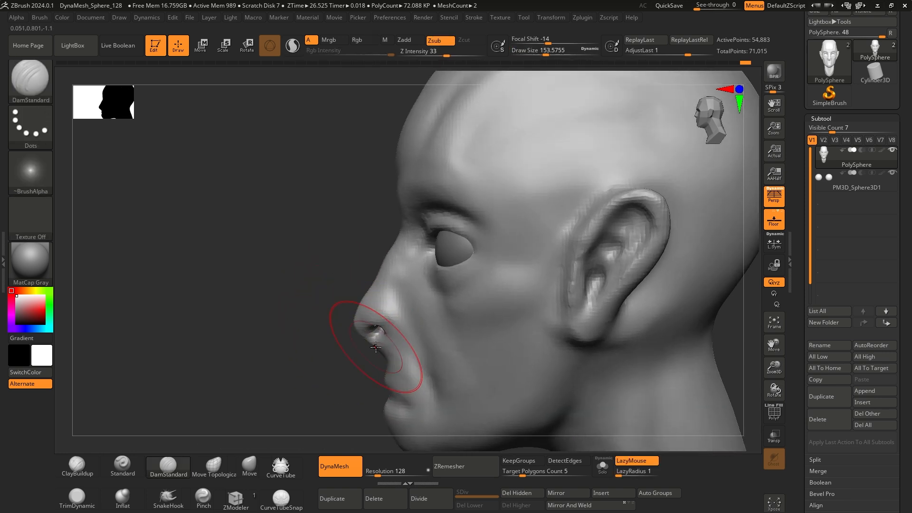
{"action": "left_click", "coordinate": [249, 465]}
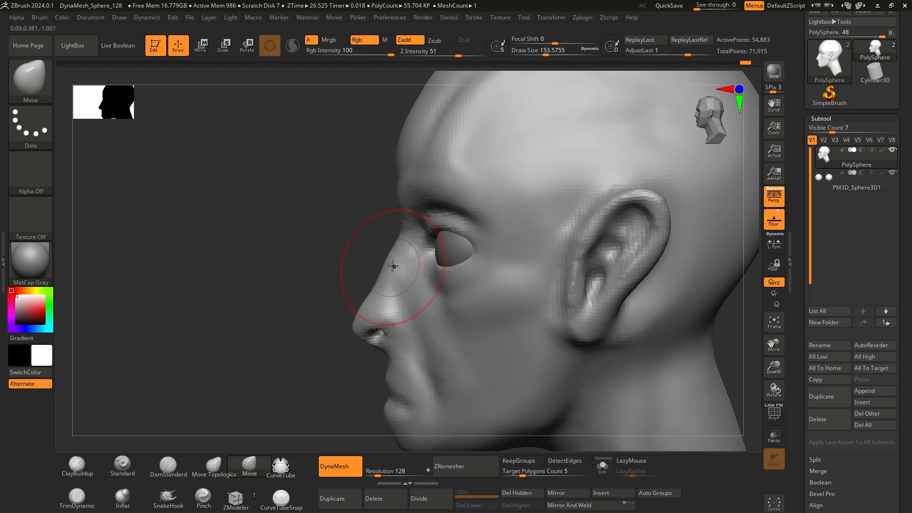
{"action": "left_click_drag", "start_coordinate": [313, 301], "coordinate": [443, 326]}
- Reduce the draw size to about 77 and frame the nose and mouth for closer work
{"action": "right_click_drag", "start_coordinate": [503, 357], "coordinate": [530, 298], "text": "ctrl"}
{"action": "mouse_move", "coordinate": [554, 295]}
{"action": "left_mouse_down"}
{"action": "mouse_move", "coordinate": [432, 305]}
{"action": "mouse_move", "coordinate": [332, 344]}
{"action": "mouse_move", "coordinate": [383, 345]}
{"action": "mouse_move", "coordinate": [350, 344]}
{"action": "mouse_move", "coordinate": [373, 346]}
{"action": "left_mouse_up"}
{"action": "right_click_drag", "start_coordinate": [519, 332], "coordinate": [528, 316], "text": "alt"}
{"action": "mouse_move", "coordinate": [529, 309]}
{"action": "right_mouse_down", "text": "ctrl"}
{"action": "mouse_move", "coordinate": [526, 327]}
{"action": "mouse_move", "coordinate": [535, 325]}
{"action": "right_mouse_up", "text": "ctrl"}
{"action": "right_click_drag", "start_coordinate": [535, 324], "coordinate": [556, 332], "text": "alt"}
{"action": "key", "text": "space"}
{"action": "left_click_drag", "start_coordinate": [427, 323], "coordinate": [425, 323]}
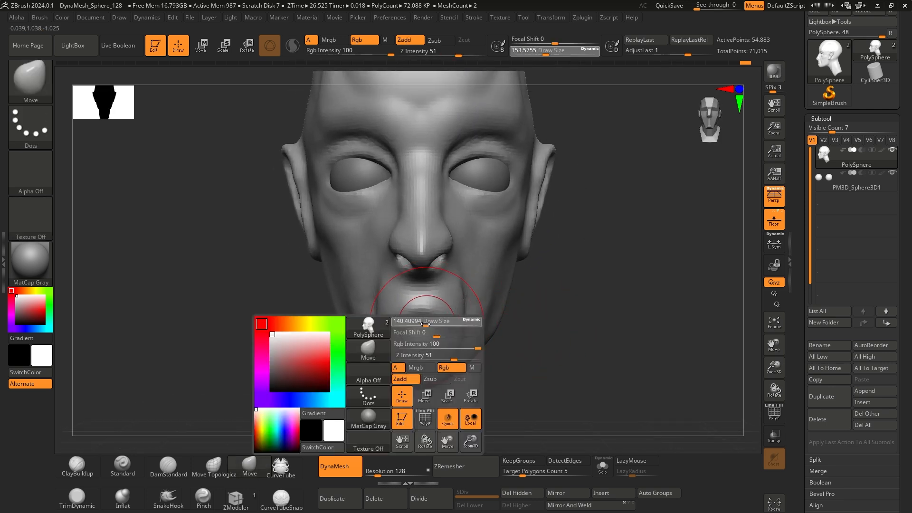
{"action": "right_click_drag", "start_coordinate": [447, 316], "coordinate": [451, 340], "text": "ctrl"}
{"action": "mouse_move", "coordinate": [589, 292]}
{"action": "right_mouse_down", "text": "alt"}
{"action": "mouse_move", "coordinate": [596, 313]}
{"action": "mouse_move", "coordinate": [572, 328]}
{"action": "right_mouse_up", "text": "alt"}
{"action": "right_click_drag", "start_coordinate": [332, 317], "coordinate": [348, 354]}
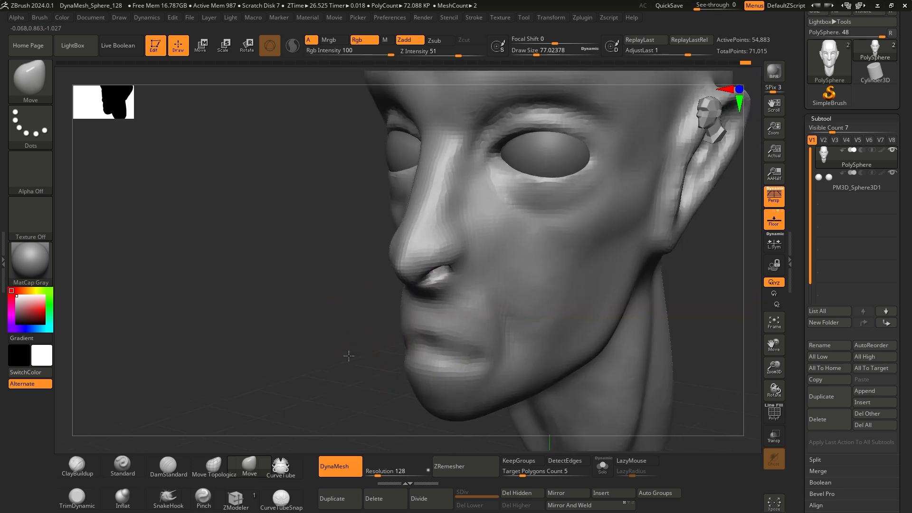
- Build up the wing of the nostril with ClayBuildup and smooth it
{"action": "left_click", "coordinate": [86, 468]}
{"action": "right_click_drag", "start_coordinate": [264, 348], "coordinate": [241, 359]}
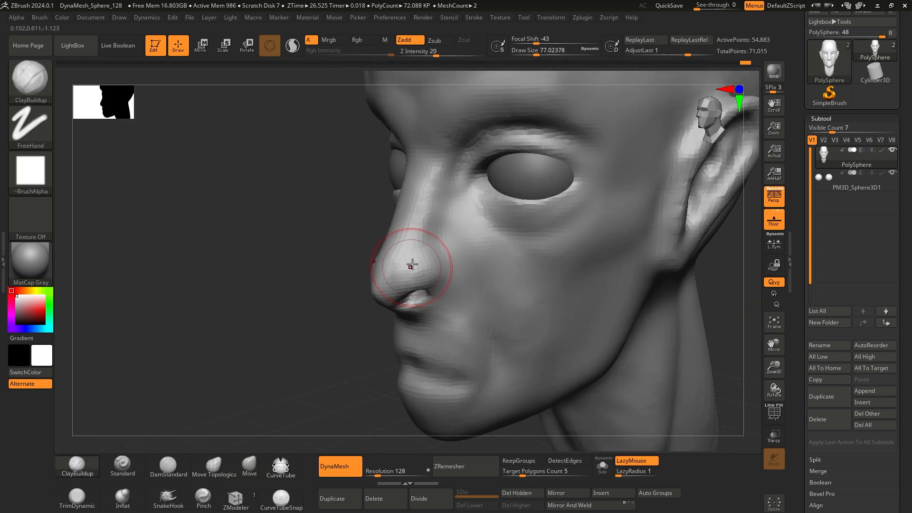
{"action": "right_click_drag", "start_coordinate": [381, 293], "coordinate": [390, 308]}
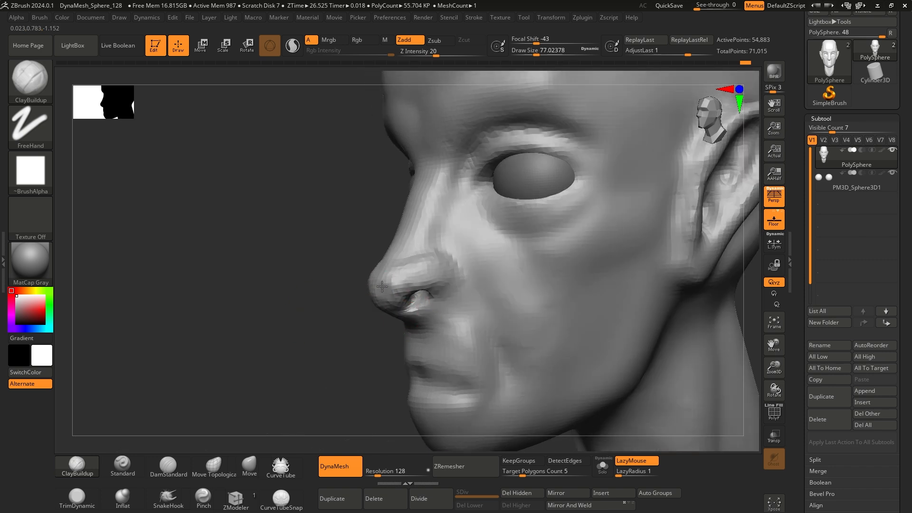
{"action": "key", "text": "shift"}
{"action": "right_click_drag", "start_coordinate": [371, 307], "coordinate": [314, 365]}
- Carve the edges around the nostril with DamStandard and soften the result
{"action": "left_click", "coordinate": [168, 465]}
{"action": "mouse_move", "coordinate": [247, 399]}
{"action": "right_mouse_down"}
{"action": "mouse_move", "coordinate": [283, 354]}
{"action": "mouse_move", "coordinate": [391, 295]}
{"action": "right_mouse_up"}
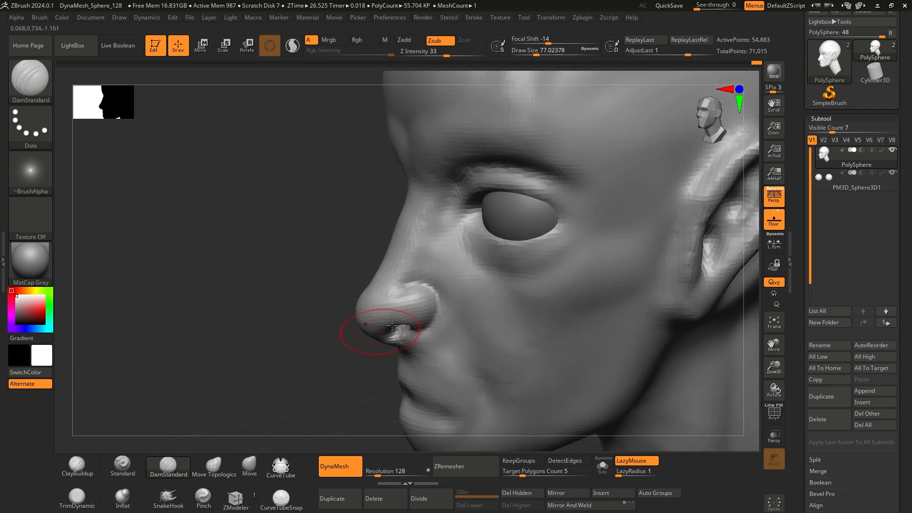
{"action": "key", "text": "shift"}
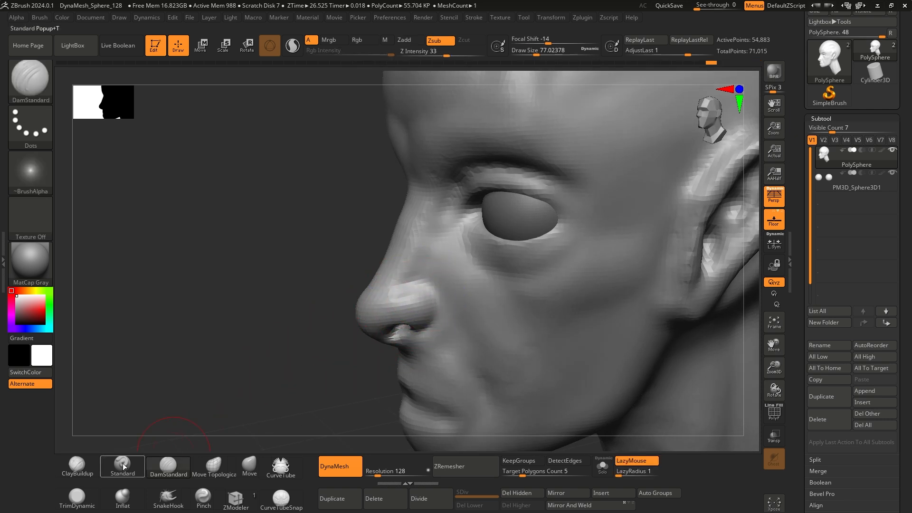
- Flatten the side of the nose and its wing with TrimDynamic and smooth the planes
{"action": "left_click", "coordinate": [76, 496]}
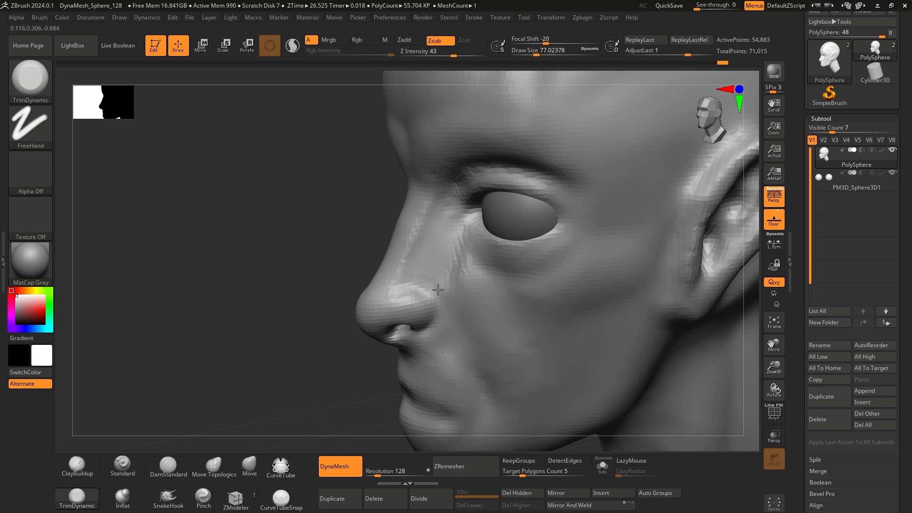
{"action": "key", "text": "shift"}
{"action": "right_click_drag", "start_coordinate": [370, 302], "coordinate": [348, 309]}
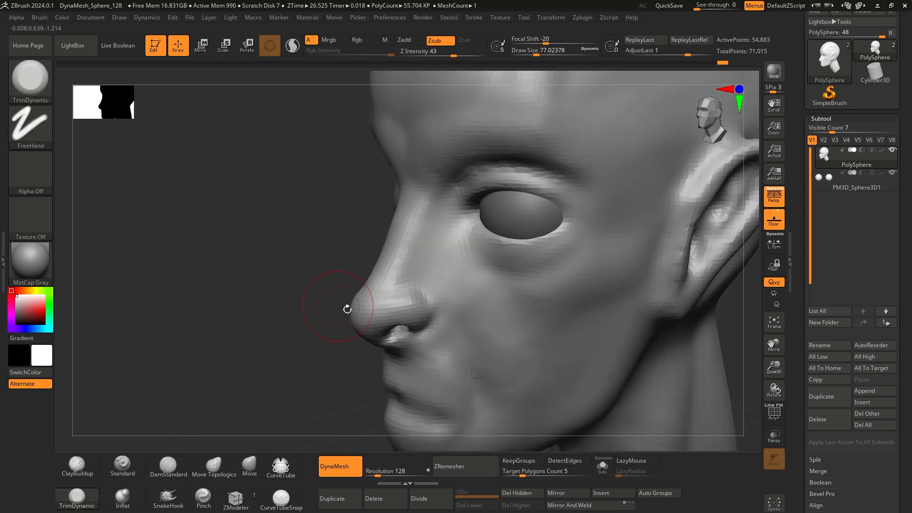
{"action": "key", "text": "shift"}
{"action": "right_click_drag", "start_coordinate": [423, 303], "coordinate": [569, 332], "text": "shift"}
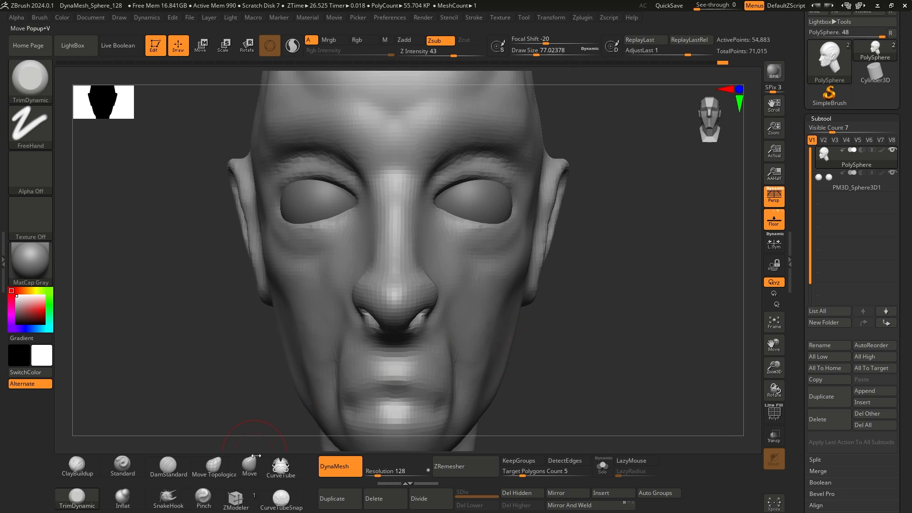
- Reshape the nose wings and bridge from the front with the Move brush at a draw size of about 108
{"action": "left_click", "coordinate": [249, 464]}
{"action": "key", "text": "space"}
{"action": "left_click_drag", "start_coordinate": [392, 333], "coordinate": [397, 319]}
{"action": "left_click_drag", "start_coordinate": [397, 286], "coordinate": [430, 307]}
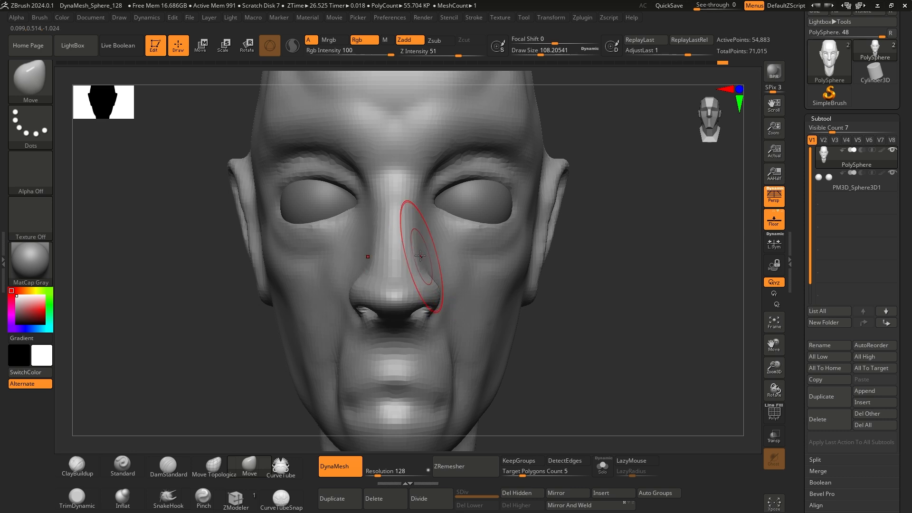
{"action": "left_click_drag", "start_coordinate": [424, 204], "coordinate": [420, 206]}
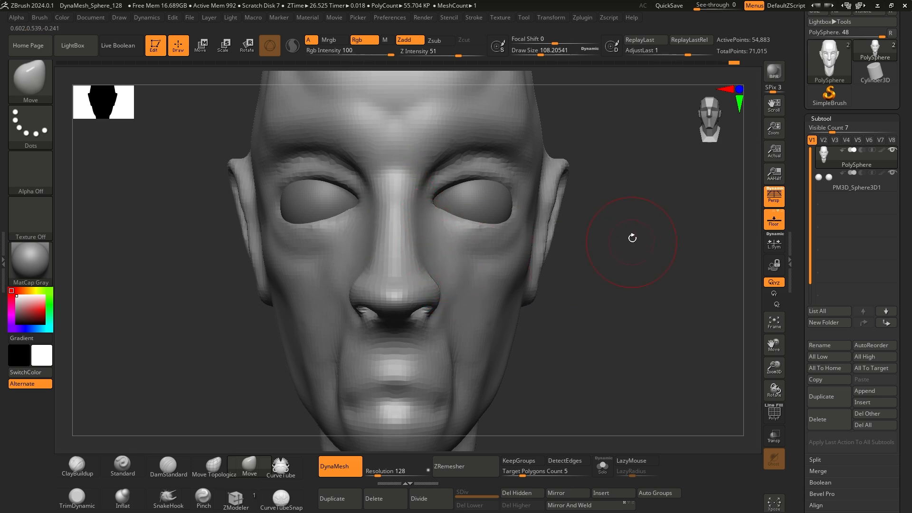
- Adjust the inner eye corners and the upper and lower eyelids around the eyeballs with the Move brush
{"action": "left_click_drag", "start_coordinate": [632, 238], "coordinate": [625, 270], "text": "alt"}
{"action": "left_click_drag", "start_coordinate": [427, 198], "coordinate": [423, 212]}
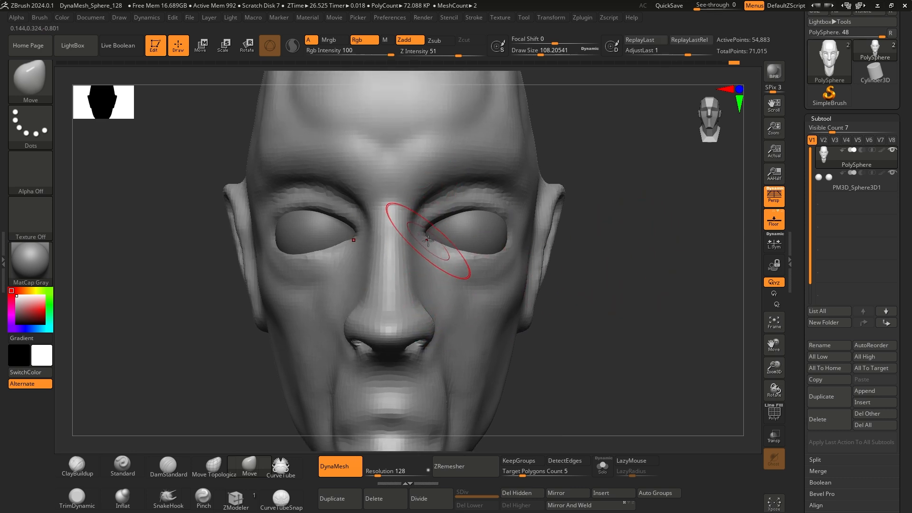
{"action": "left_click_drag", "start_coordinate": [452, 256], "coordinate": [462, 260]}
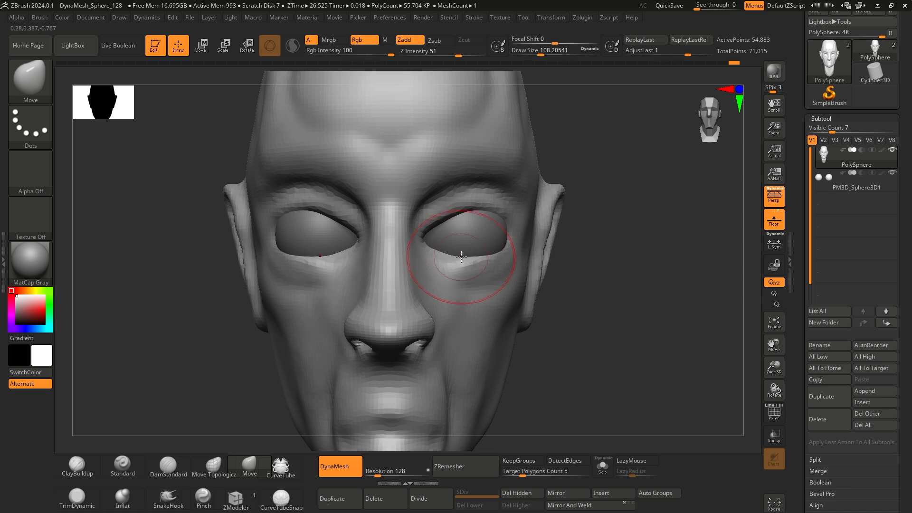
{"action": "left_click_drag", "start_coordinate": [454, 219], "coordinate": [454, 213]}
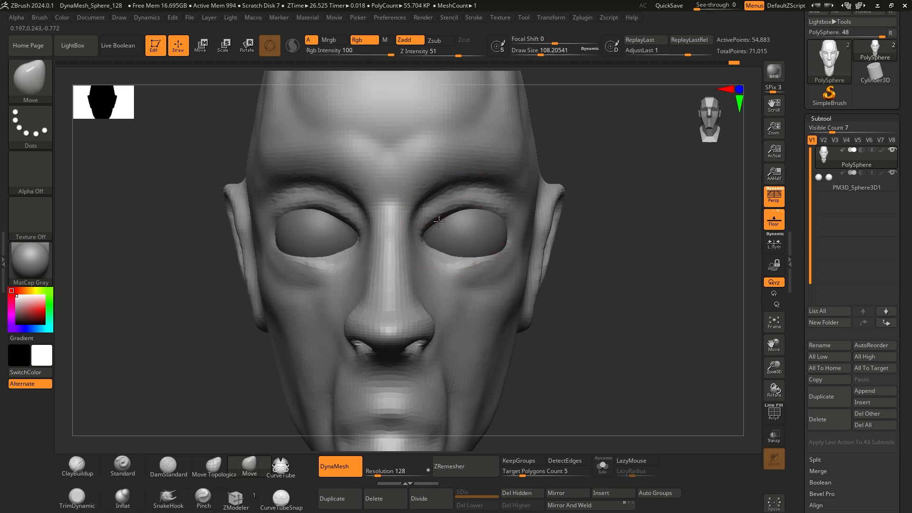
- Reshape the face profile from jaw to brow in side view with the Move brush at a draw size of about 251
{"action": "left_click_drag", "start_coordinate": [638, 282], "coordinate": [546, 279]}
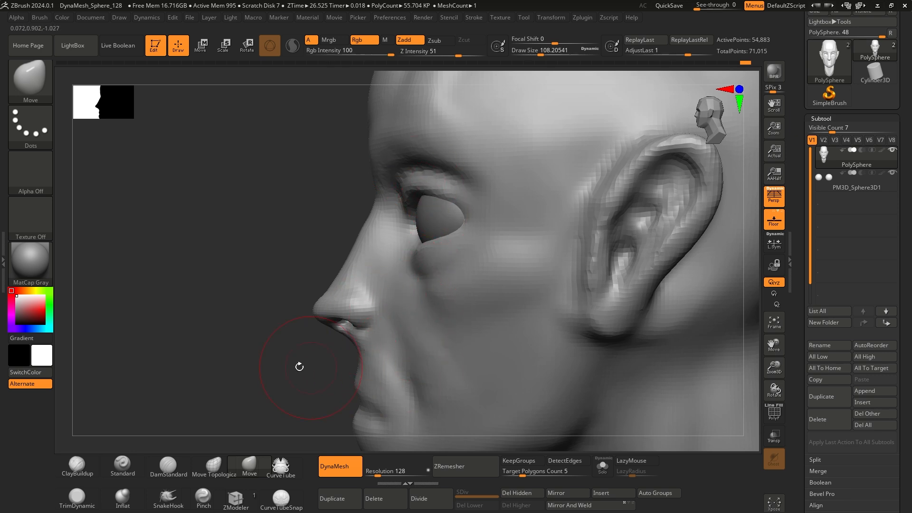
{"action": "mouse_move", "coordinate": [299, 366]}
{"action": "left_mouse_down", "text": "alt"}
{"action": "mouse_move", "coordinate": [269, 327]}
{"action": "mouse_move", "coordinate": [275, 335]}
{"action": "left_mouse_up", "text": "alt"}
{"action": "key", "text": "space"}
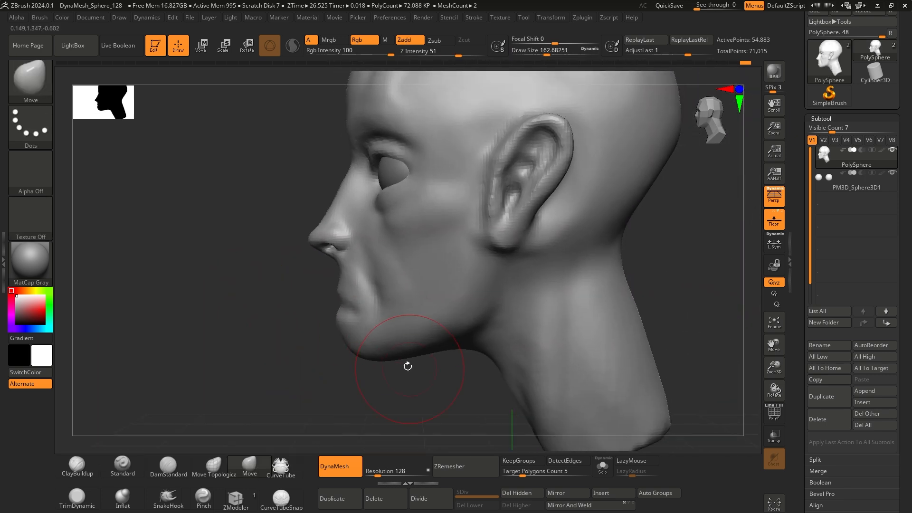
{"action": "key", "text": "space"}
{"action": "left_click", "coordinate": [400, 366]}
{"action": "mouse_move", "coordinate": [398, 345]}
{"action": "left_mouse_down"}
{"action": "mouse_move", "coordinate": [421, 358]}
{"action": "mouse_move", "coordinate": [392, 362]}
{"action": "mouse_move", "coordinate": [419, 372]}
{"action": "left_mouse_up"}
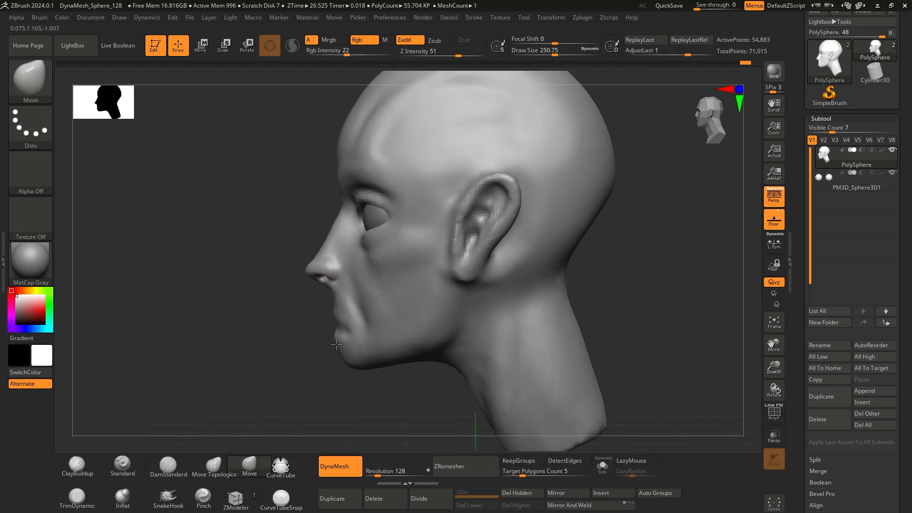
{"action": "left_click_drag", "start_coordinate": [419, 372], "coordinate": [401, 411], "text": "alt"}
{"action": "left_click_drag", "start_coordinate": [316, 189], "coordinate": [320, 186]}
- Adjust the sides of the cranium from the front with the Move brush at a draw size of about 299
{"action": "left_click_drag", "start_coordinate": [585, 265], "coordinate": [552, 282], "text": "alt"}
{"action": "key", "text": "space"}
{"action": "mouse_move", "coordinate": [496, 239]}
{"action": "left_mouse_down"}
{"action": "mouse_move", "coordinate": [620, 279]}
{"action": "mouse_move", "coordinate": [554, 266]}
{"action": "mouse_move", "coordinate": [464, 152]}
{"action": "left_mouse_up"}
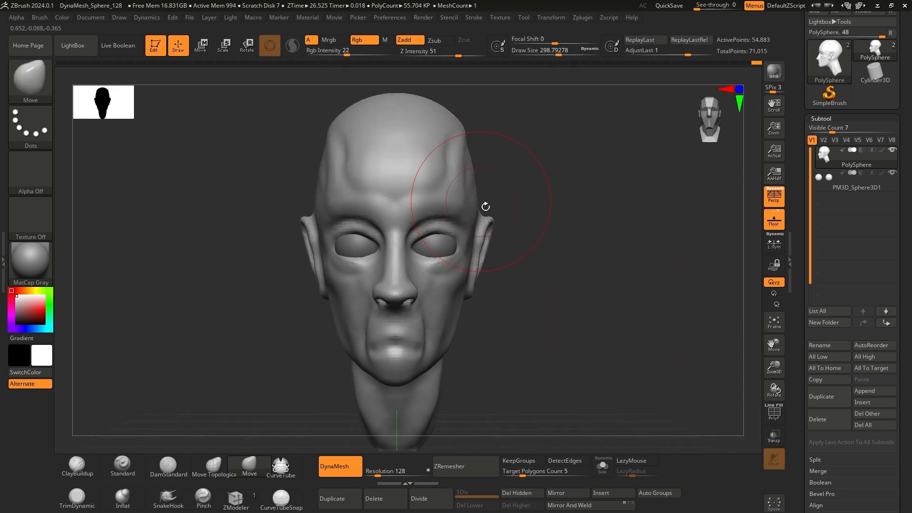
- Refine the nose bridge profile from the side with the Move brush at a draw size of about 202
{"action": "mouse_move", "coordinate": [485, 207]}
{"action": "left_mouse_down"}
{"action": "mouse_move", "coordinate": [459, 317]}
{"action": "mouse_move", "coordinate": [427, 316]}
{"action": "left_mouse_up"}
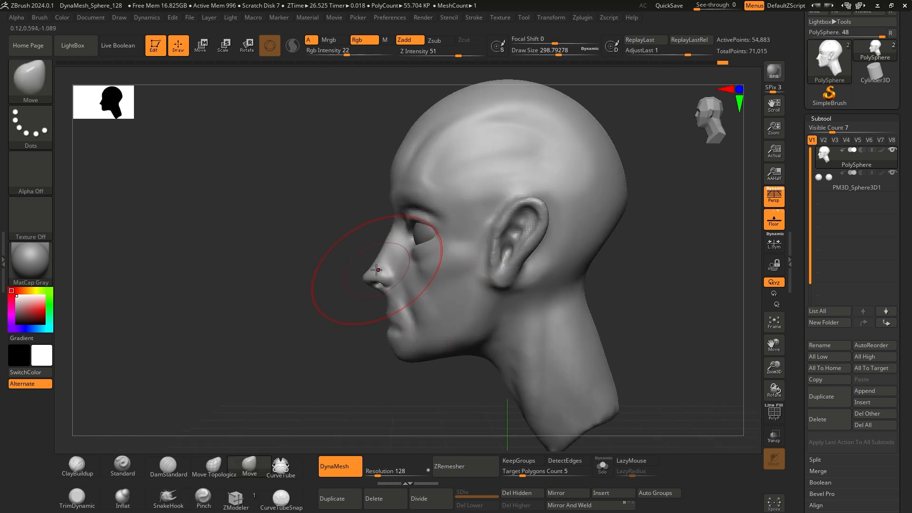
{"action": "key", "text": "space"}
{"action": "mouse_move", "coordinate": [390, 249]}
{"action": "left_mouse_down"}
{"action": "mouse_move", "coordinate": [381, 248]}
{"action": "mouse_move", "coordinate": [394, 241]}
{"action": "left_mouse_up"}
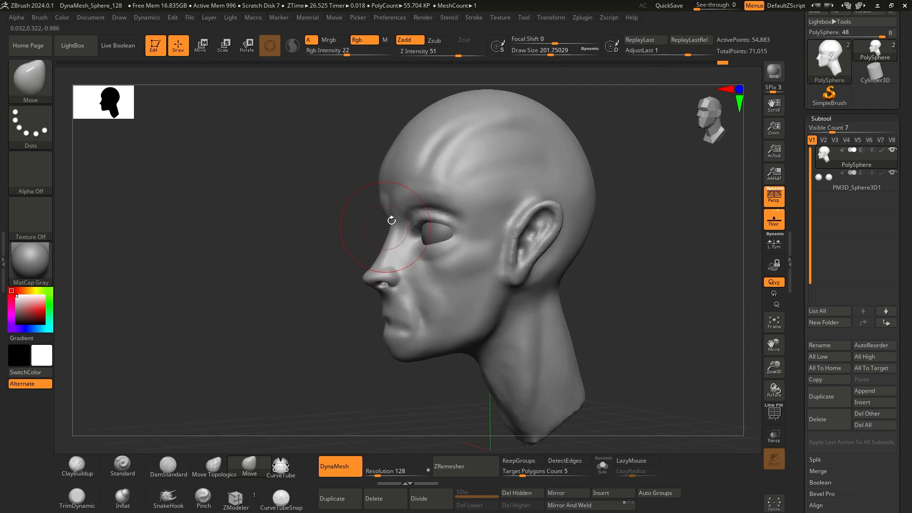
- Reduce the draw size to about 94 and frame the nose, mouth and chin from the front
{"action": "mouse_move", "coordinate": [319, 263]}
{"action": "left_mouse_down", "text": "shift"}
{"action": "mouse_move", "coordinate": [529, 295]}
{"action": "mouse_move", "coordinate": [473, 348]}
{"action": "left_mouse_up", "text": "shift"}
{"action": "key", "text": "space"}
{"action": "left_click_drag", "start_coordinate": [535, 287], "coordinate": [518, 288]}
{"action": "right_click_drag", "start_coordinate": [488, 303], "coordinate": [489, 341], "text": "ctrl"}
{"action": "right_click_drag", "start_coordinate": [499, 340], "coordinate": [559, 226], "text": "alt"}
{"action": "right_click_drag", "start_coordinate": [536, 290], "coordinate": [605, 309], "text": "ctrl"}
{"action": "mouse_move", "coordinate": [621, 390]}
{"action": "right_mouse_down", "text": "alt"}
{"action": "mouse_move", "coordinate": [651, 321]}
{"action": "mouse_move", "coordinate": [627, 317]}
{"action": "mouse_move", "coordinate": [622, 337]}
{"action": "right_mouse_up", "text": "alt"}
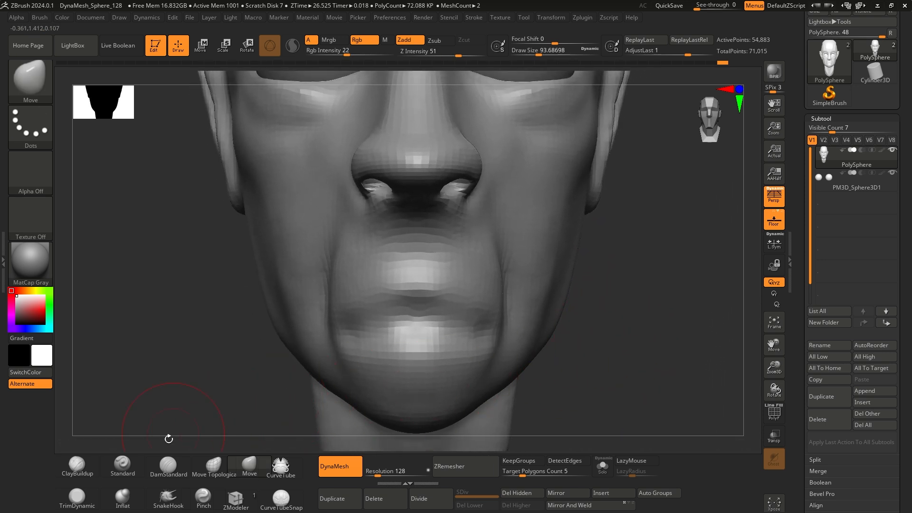
- Carve the mouth corners and the line between the lips with DamStandard at a draw size of about 39
{"action": "left_click", "coordinate": [170, 467]}
{"action": "right_click_drag", "start_coordinate": [545, 361], "coordinate": [534, 352], "text": "alt"}
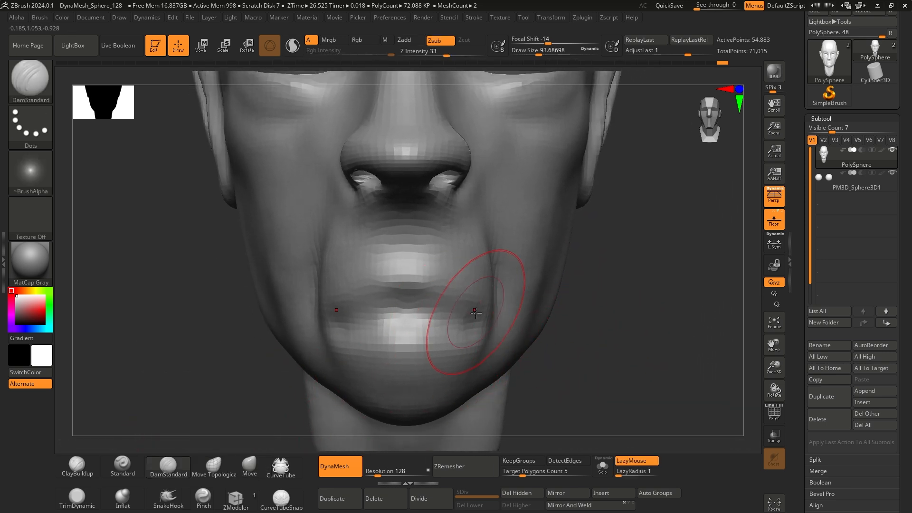
{"action": "key", "text": "space"}
{"action": "left_click_drag", "start_coordinate": [473, 315], "coordinate": [462, 315]}
{"action": "right_click_drag", "start_coordinate": [527, 334], "coordinate": [500, 328]}
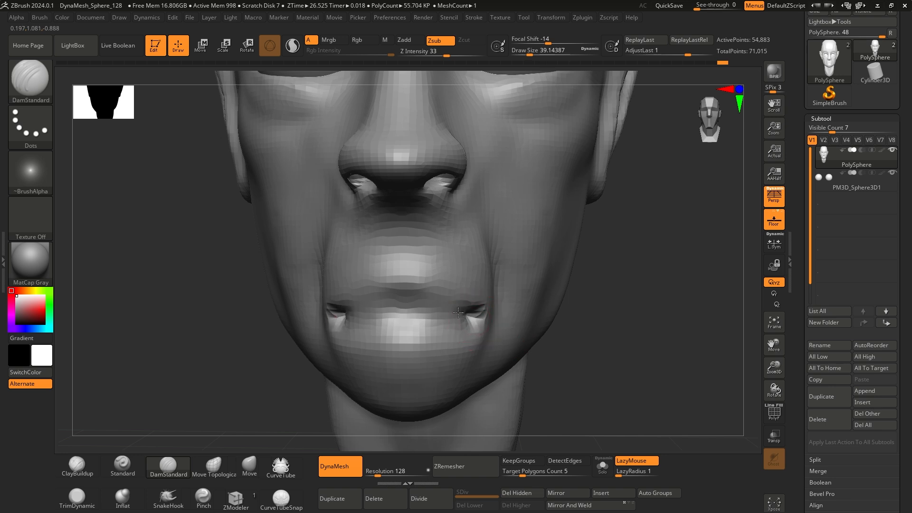
{"action": "mouse_move", "coordinate": [458, 312]}
{"action": "left_mouse_down"}
{"action": "mouse_move", "coordinate": [399, 309]}
{"action": "mouse_move", "coordinate": [476, 321]}
{"action": "left_mouse_up"}
{"action": "right_click_drag", "start_coordinate": [572, 328], "coordinate": [575, 324], "text": "shift"}
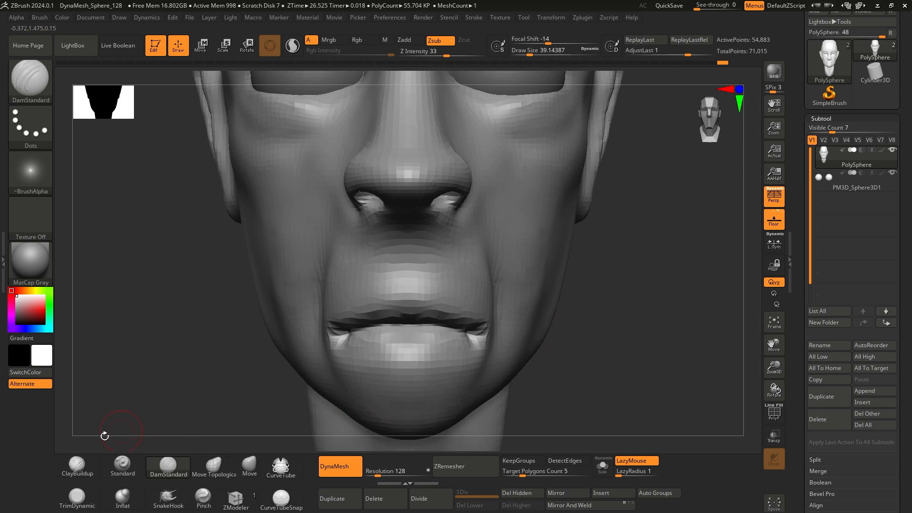
- Shape the philtrum between the nose and upper lip with ClayBuildup and smooth it
{"action": "left_click", "coordinate": [77, 461]}
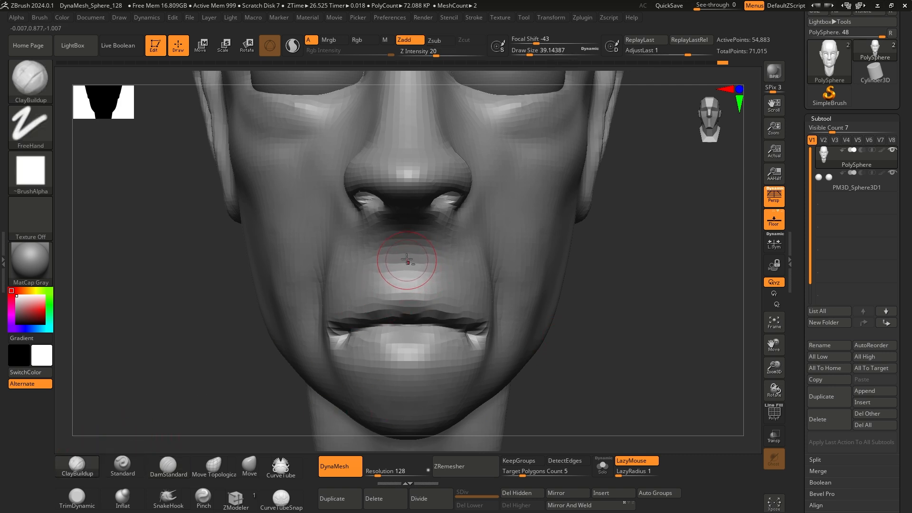
{"action": "left_click_drag", "start_coordinate": [407, 259], "coordinate": [407, 243]}
{"action": "mouse_move", "coordinate": [606, 302]}
{"action": "right_mouse_down"}
{"action": "mouse_move", "coordinate": [544, 304]}
{"action": "mouse_move", "coordinate": [584, 331]}
{"action": "mouse_move", "coordinate": [625, 307]}
{"action": "mouse_move", "coordinate": [600, 305]}
{"action": "right_mouse_up"}
{"action": "key", "text": "shift"}
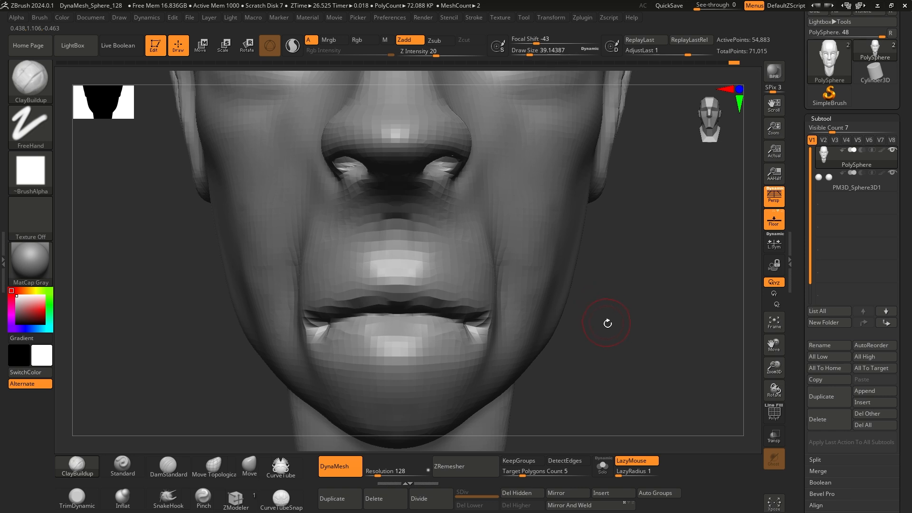
{"action": "right_click_drag", "start_coordinate": [602, 341], "coordinate": [598, 335]}
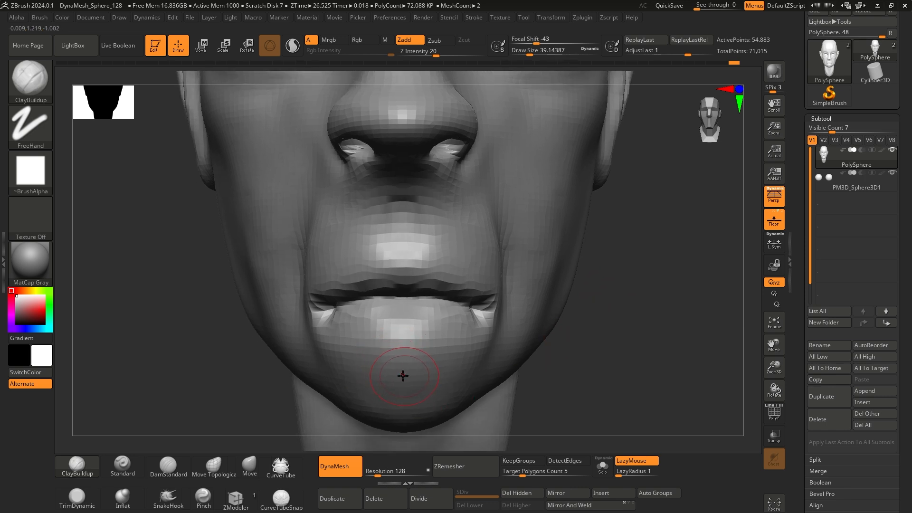
- Carve the upper lip's outline from the centre to the mouth corners with DamStandard
{"action": "left_click", "coordinate": [163, 464]}
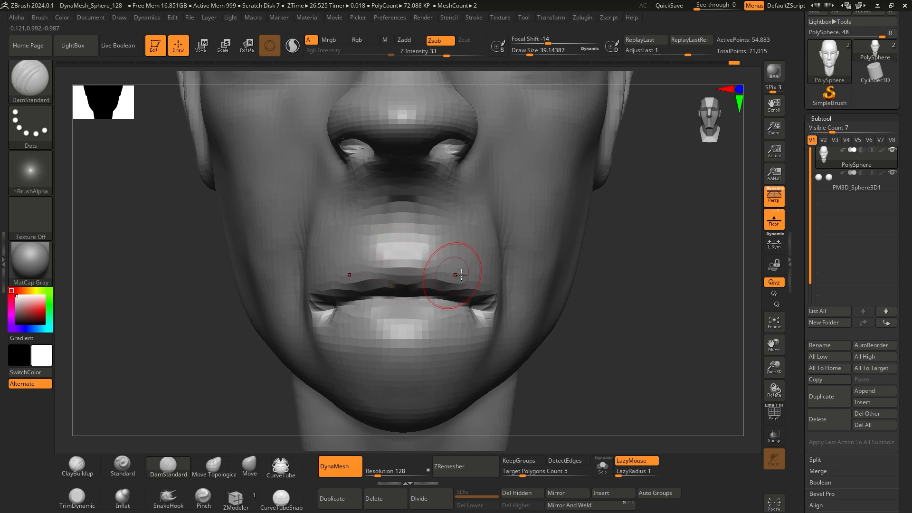
{"action": "right_click_drag", "start_coordinate": [449, 276], "coordinate": [572, 294], "text": "ctrl"}
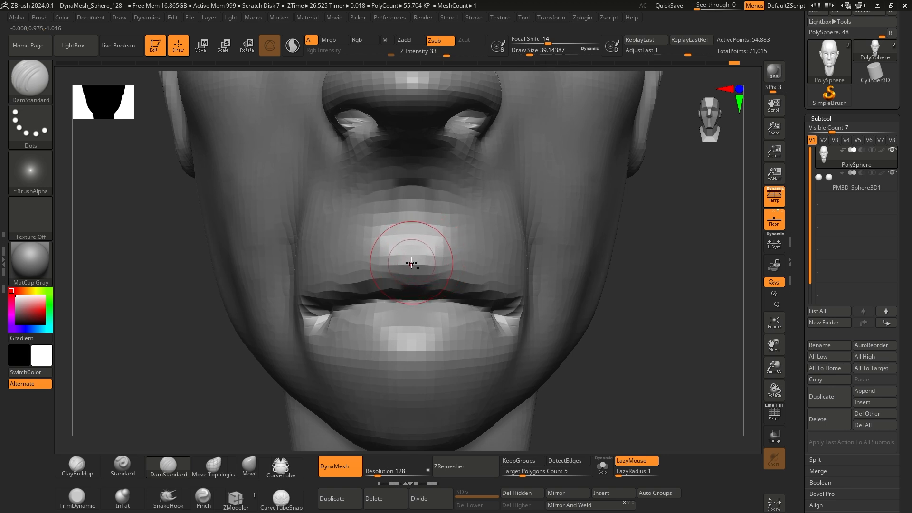
{"action": "mouse_move", "coordinate": [411, 263]}
{"action": "left_mouse_down"}
{"action": "mouse_move", "coordinate": [484, 271]}
{"action": "mouse_move", "coordinate": [525, 294]}
{"action": "left_mouse_up"}
{"action": "mouse_move", "coordinate": [577, 302]}
{"action": "right_mouse_down", "text": "ctrl"}
{"action": "mouse_move", "coordinate": [686, 285]}
{"action": "mouse_move", "coordinate": [634, 298]}
{"action": "right_mouse_up", "text": "ctrl"}
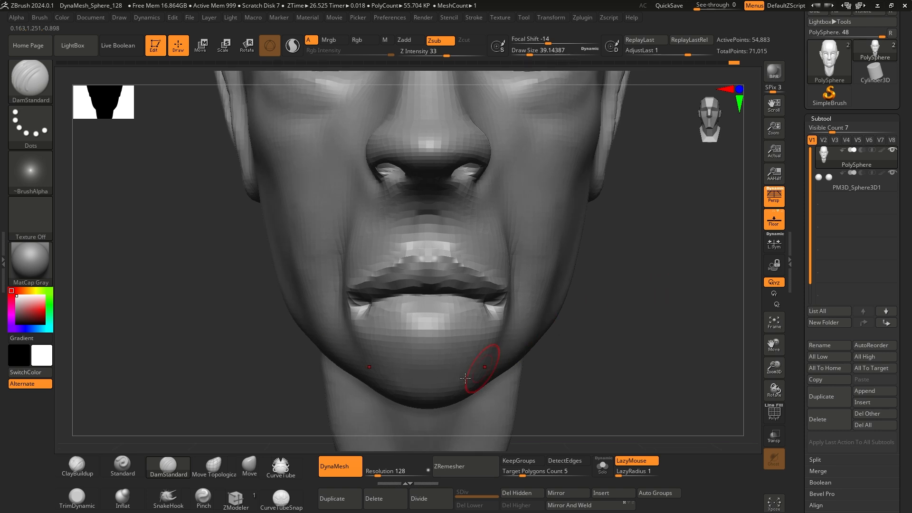
- Raise the DynaMesh resolution to 168 and remesh the head
{"action": "left_click_drag", "start_coordinate": [383, 468], "coordinate": [406, 471]}
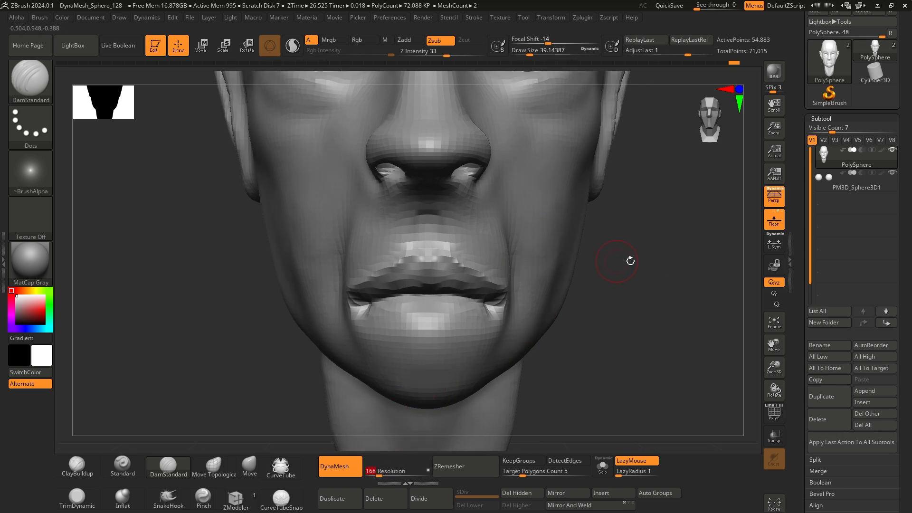
{"action": "left_click_drag", "start_coordinate": [645, 253], "coordinate": [631, 334], "text": "ctrl"}
{"action": "right_click_drag", "start_coordinate": [617, 301], "coordinate": [605, 310], "text": "alt"}
- Sharpen the upper lip's edge and carve the lower lip's outline with DamStandard
{"action": "right_click_drag", "start_coordinate": [488, 301], "coordinate": [577, 295], "text": "ctrl"}
{"action": "mouse_move", "coordinate": [409, 287]}
{"action": "left_mouse_down"}
{"action": "mouse_move", "coordinate": [441, 286]}
{"action": "mouse_move", "coordinate": [490, 307]}
{"action": "left_mouse_up"}
{"action": "right_click_drag", "start_coordinate": [587, 321], "coordinate": [586, 309]}
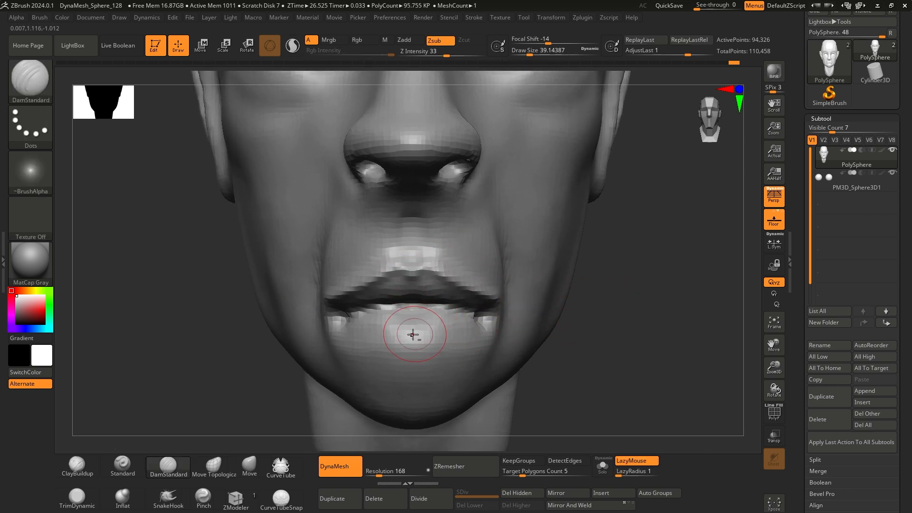
{"action": "mouse_move", "coordinate": [412, 341]}
{"action": "left_mouse_down"}
{"action": "mouse_move", "coordinate": [447, 344]}
{"action": "mouse_move", "coordinate": [490, 318]}
{"action": "mouse_move", "coordinate": [422, 351]}
{"action": "mouse_move", "coordinate": [490, 327]}
{"action": "left_mouse_up"}
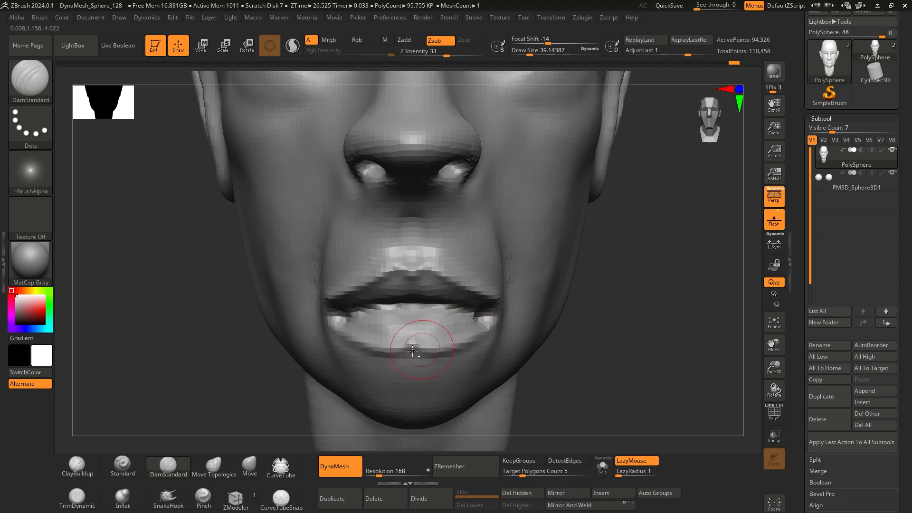
{"action": "mouse_move", "coordinate": [602, 311]}
{"action": "left_mouse_down"}
{"action": "mouse_move", "coordinate": [370, 325]}
{"action": "mouse_move", "coordinate": [471, 324]}
{"action": "left_mouse_up"}
{"action": "right_click_drag", "start_coordinate": [546, 280], "coordinate": [544, 299], "text": "ctrl"}
{"action": "mouse_move", "coordinate": [600, 291]}
{"action": "right_mouse_down", "text": "alt"}
{"action": "mouse_move", "coordinate": [596, 273]}
{"action": "mouse_move", "coordinate": [573, 284]}
{"action": "right_mouse_up", "text": "alt"}
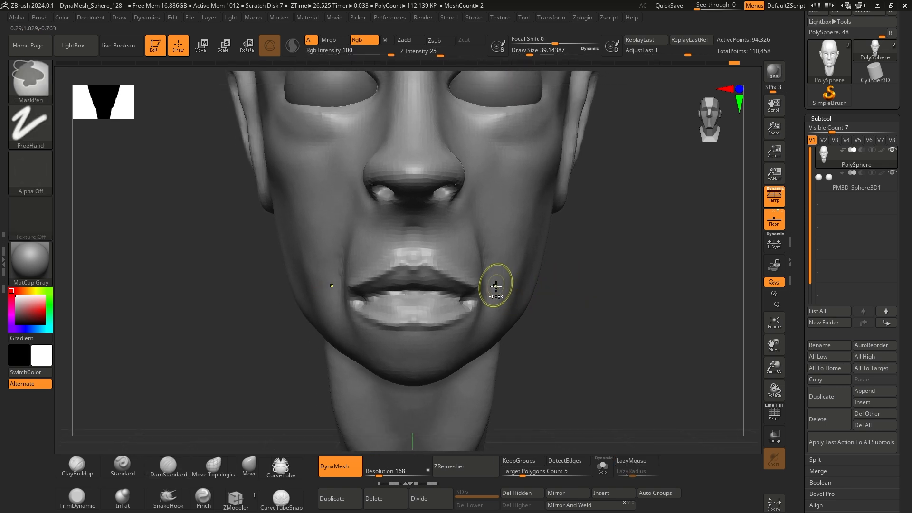
- Mask the lower lip, jaw and neck below the mouth line using the MaskLasso brush
{"action": "left_click", "coordinate": [37, 85]}
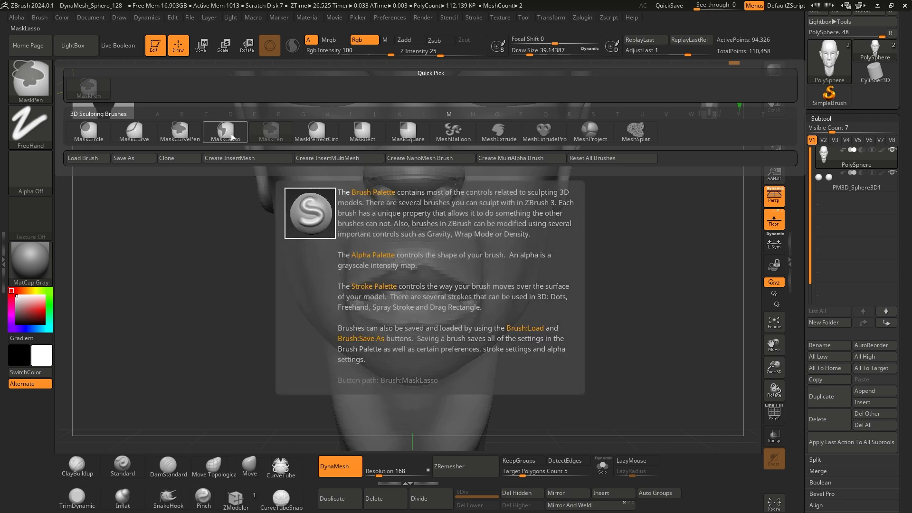
{"action": "left_click", "coordinate": [231, 133]}
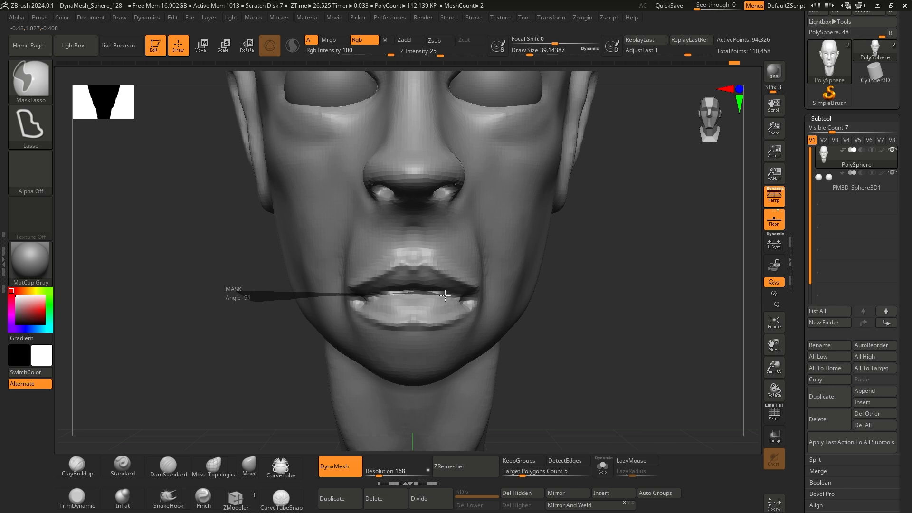
{"action": "mouse_move", "coordinate": [445, 295]}
{"action": "left_mouse_down", "text": "ctrl"}
{"action": "mouse_move", "coordinate": [489, 411]}
{"action": "mouse_move", "coordinate": [285, 408]}
{"action": "left_mouse_up", "text": "ctrl"}
{"action": "left_click_drag", "start_coordinate": [535, 372], "coordinate": [544, 296], "text": "alt"}
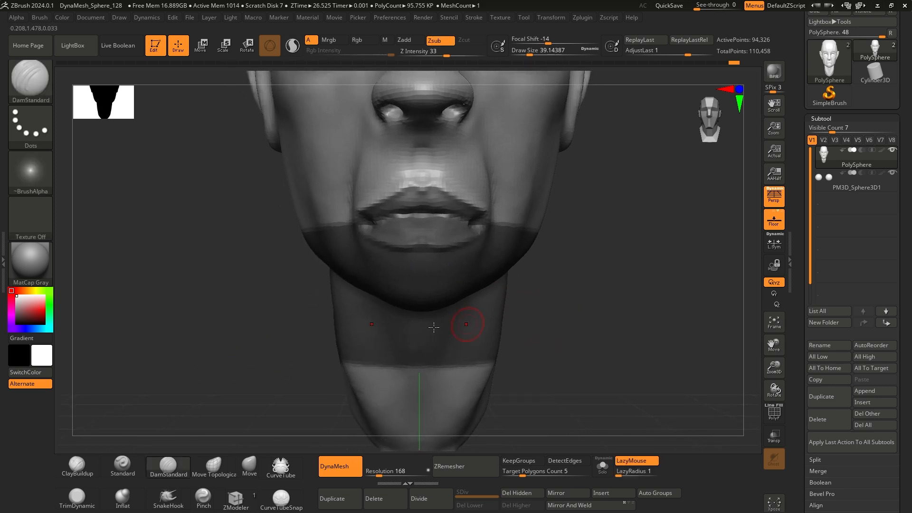
{"action": "mouse_move", "coordinate": [250, 323]}
{"action": "left_mouse_down", "text": "ctrl"}
{"action": "mouse_move", "coordinate": [527, 348]}
{"action": "mouse_move", "coordinate": [289, 481]}
{"action": "mouse_move", "coordinate": [270, 441]}
{"action": "left_mouse_up", "text": "ctrl"}
{"action": "left_click_drag", "start_coordinate": [601, 284], "coordinate": [589, 393], "text": "alt"}
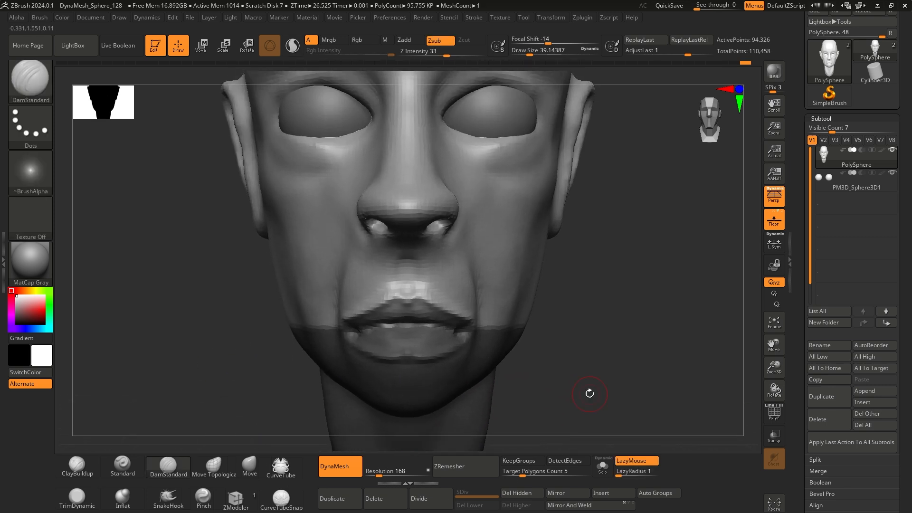
- Build up volume along the upper lip with ClayBuildup at a draw size of about 41 and smooth the strokes
{"action": "right_click_drag", "start_coordinate": [562, 347], "coordinate": [641, 330], "text": "ctrl"}
{"action": "left_click_drag", "start_coordinate": [642, 329], "coordinate": [576, 348], "text": "shift"}
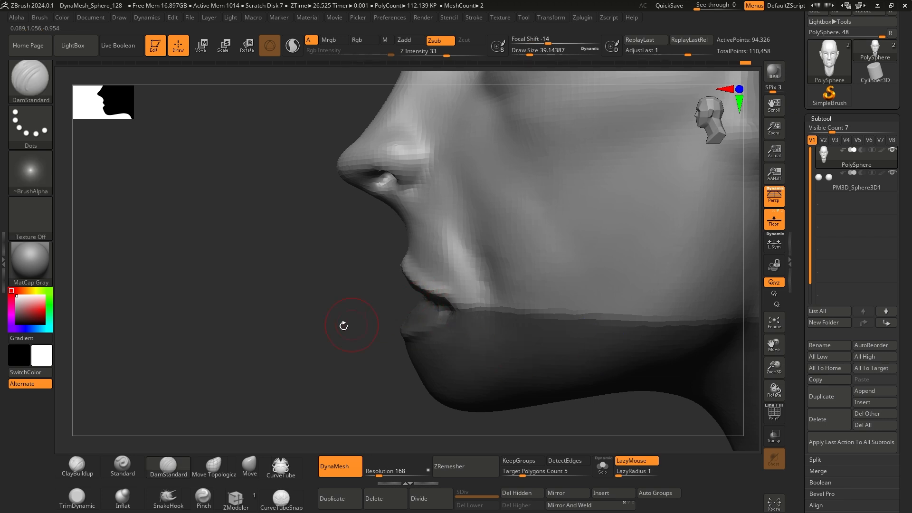
{"action": "left_click_drag", "start_coordinate": [343, 326], "coordinate": [502, 315], "text": "shift"}
{"action": "left_click_drag", "start_coordinate": [599, 314], "coordinate": [617, 315], "text": "alt"}
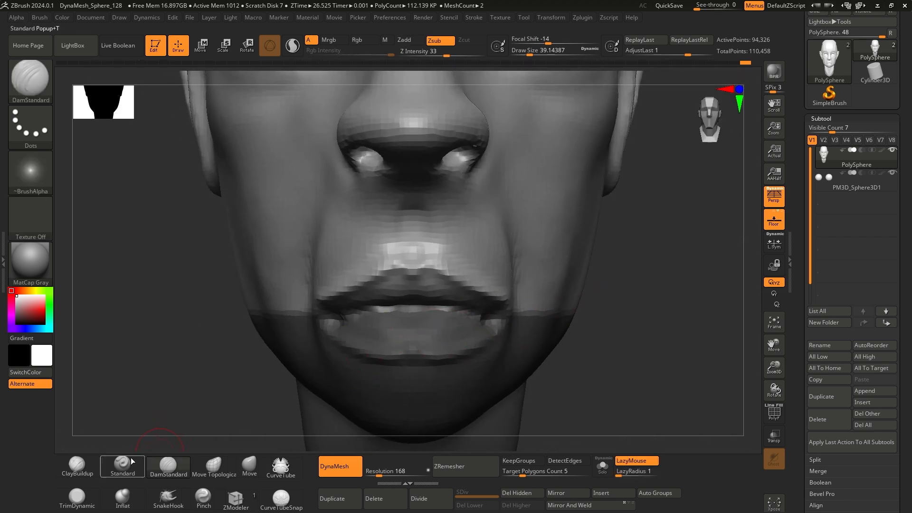
{"action": "left_click", "coordinate": [83, 467]}
{"action": "left_click_drag", "start_coordinate": [189, 369], "coordinate": [194, 375], "text": "alt"}
{"action": "key", "text": "space"}
{"action": "left_click_drag", "start_coordinate": [413, 300], "coordinate": [419, 305]}
{"action": "key", "text": "space"}
{"action": "mouse_move", "coordinate": [667, 281]}
{"action": "right_mouse_down", "text": "ctrl"}
{"action": "mouse_move", "coordinate": [674, 300]}
{"action": "mouse_move", "coordinate": [666, 295]}
{"action": "right_mouse_up", "text": "ctrl"}
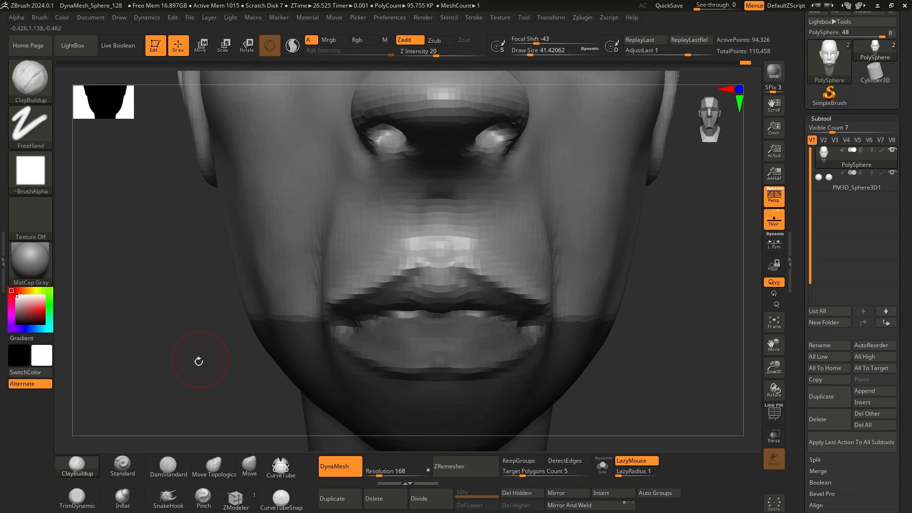
{"action": "left_click_drag", "start_coordinate": [198, 362], "coordinate": [406, 285]}
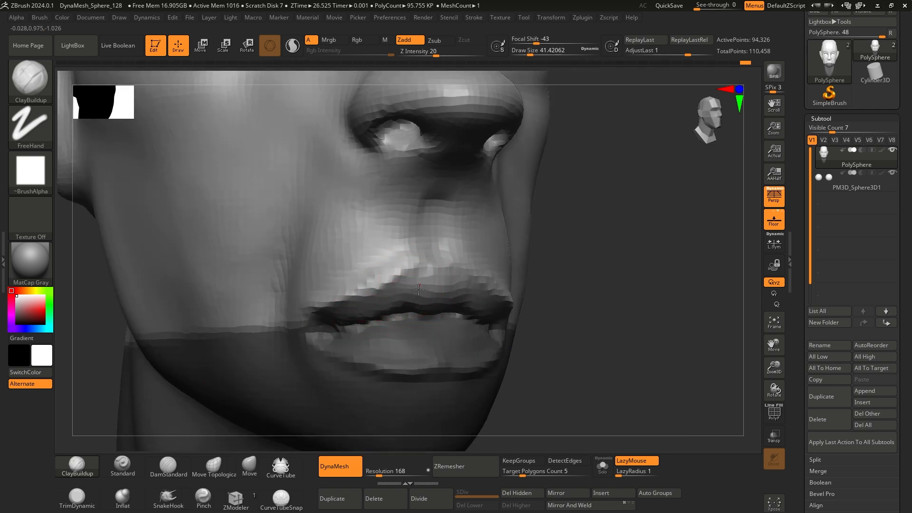
{"action": "left_click_drag", "start_coordinate": [564, 324], "coordinate": [529, 272]}
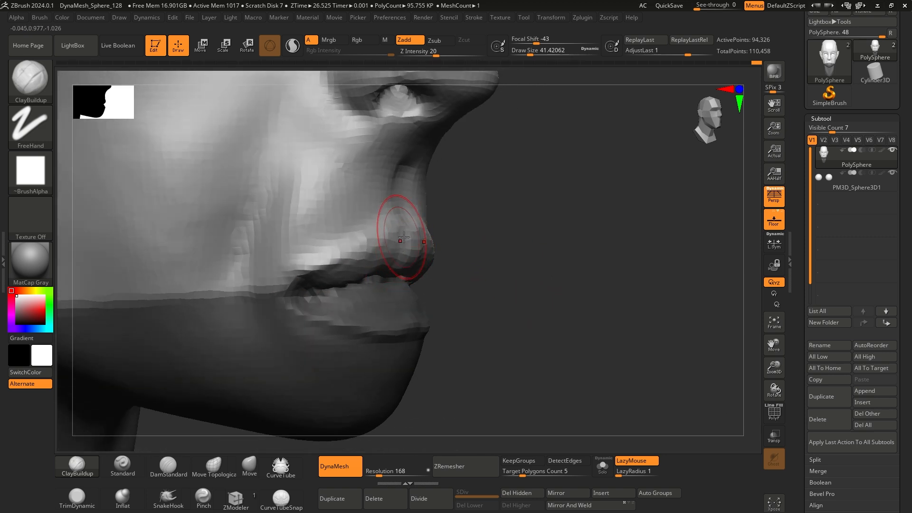
{"action": "mouse_move", "coordinate": [475, 283]}
{"action": "left_mouse_down"}
{"action": "mouse_move", "coordinate": [527, 285]}
{"action": "mouse_move", "coordinate": [342, 260]}
{"action": "left_mouse_up"}
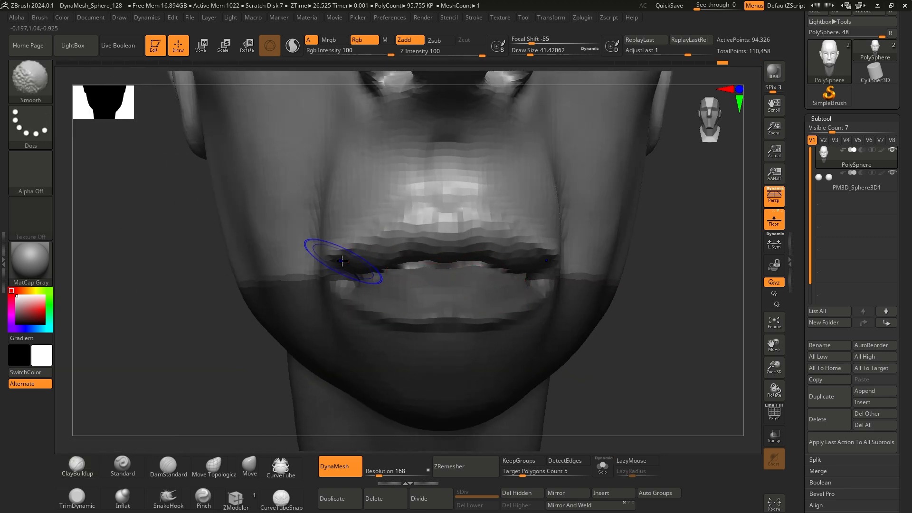
{"action": "mouse_move", "coordinate": [427, 205]}
{"action": "left_mouse_down", "text": "shift"}
{"action": "mouse_move", "coordinate": [446, 199]}
{"action": "mouse_move", "coordinate": [413, 219]}
{"action": "left_mouse_up", "text": "shift"}
- Adjust the upper lip's curvature from below the face with the Move brush at a draw size of about 83
{"action": "mouse_move", "coordinate": [632, 297]}
{"action": "left_mouse_down"}
{"action": "mouse_move", "coordinate": [646, 293]}
{"action": "mouse_move", "coordinate": [299, 238]}
{"action": "mouse_move", "coordinate": [300, 425]}
{"action": "left_mouse_up"}
{"action": "left_click", "coordinate": [250, 464]}
{"action": "key", "text": "space"}
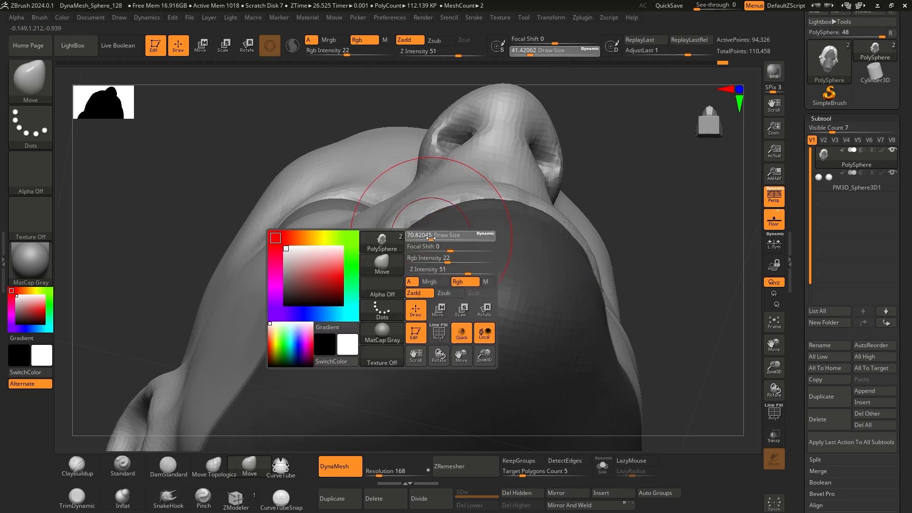
{"action": "left_click_drag", "start_coordinate": [399, 216], "coordinate": [398, 223]}
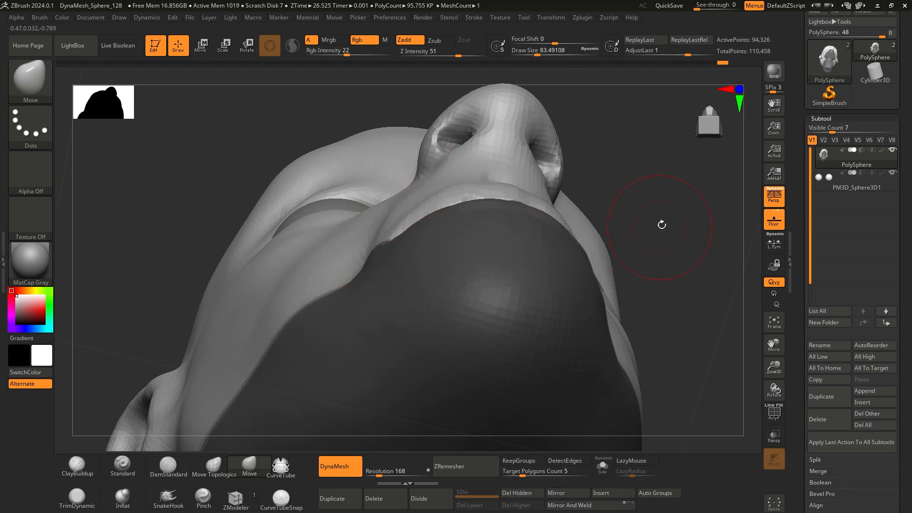
{"action": "mouse_move", "coordinate": [661, 224]}
{"action": "left_mouse_down"}
{"action": "mouse_move", "coordinate": [668, 320]}
{"action": "mouse_move", "coordinate": [598, 316]}
{"action": "mouse_move", "coordinate": [607, 289]}
{"action": "left_mouse_up"}
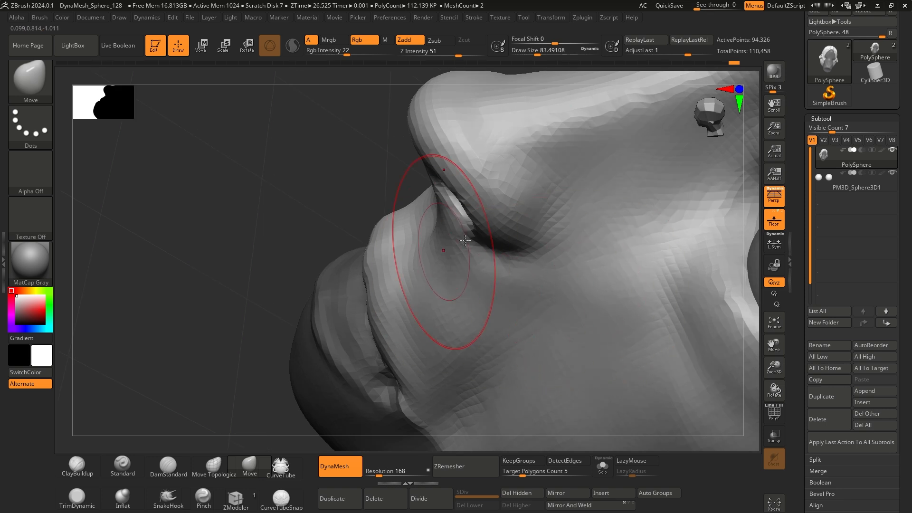
- Pull the upper lip and the area beneath the nose forward in side profile with the Move brush
{"action": "left_click", "coordinate": [715, 109]}
{"action": "left_click", "coordinate": [715, 101]}
{"action": "left_click", "coordinate": [697, 104]}
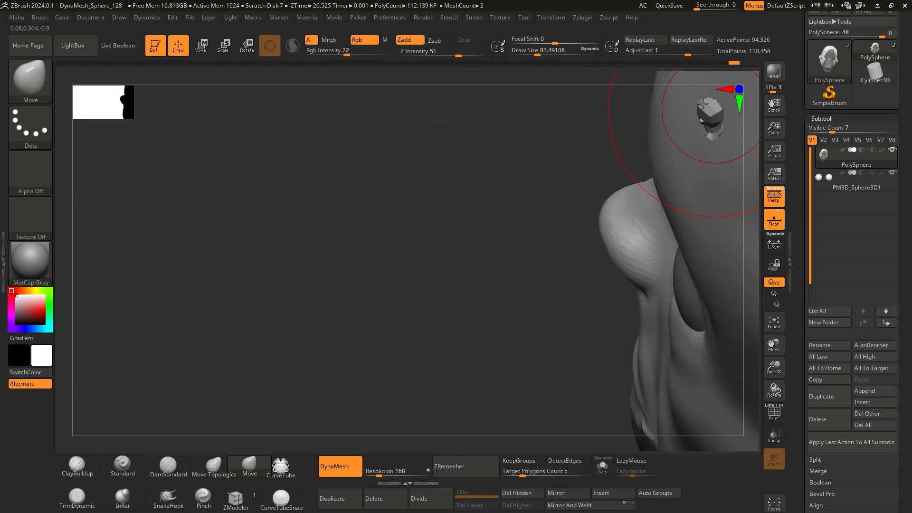
{"action": "left_click", "coordinate": [710, 101]}
{"action": "key", "text": "f"}
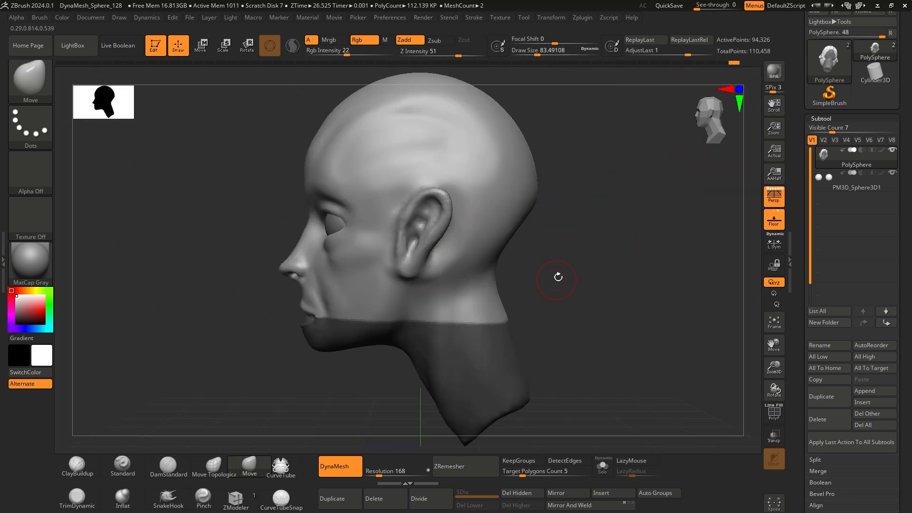
{"action": "right_click_drag", "start_coordinate": [558, 277], "coordinate": [649, 258], "text": "alt"}
{"action": "mouse_move", "coordinate": [364, 298]}
{"action": "right_mouse_down", "text": "ctrl"}
{"action": "mouse_move", "coordinate": [343, 328]}
{"action": "mouse_move", "coordinate": [295, 317]}
{"action": "mouse_move", "coordinate": [304, 366]}
{"action": "right_mouse_up", "text": "ctrl"}
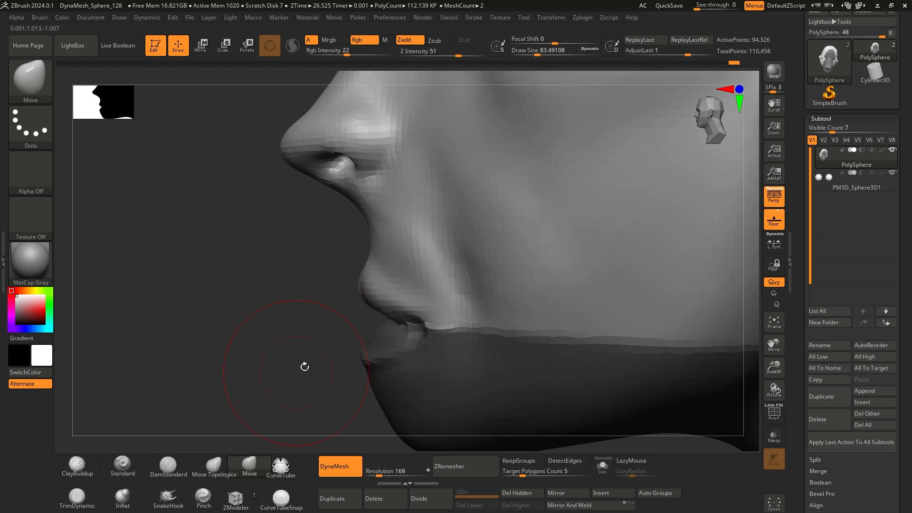
{"action": "left_click_drag", "start_coordinate": [363, 285], "coordinate": [356, 219]}
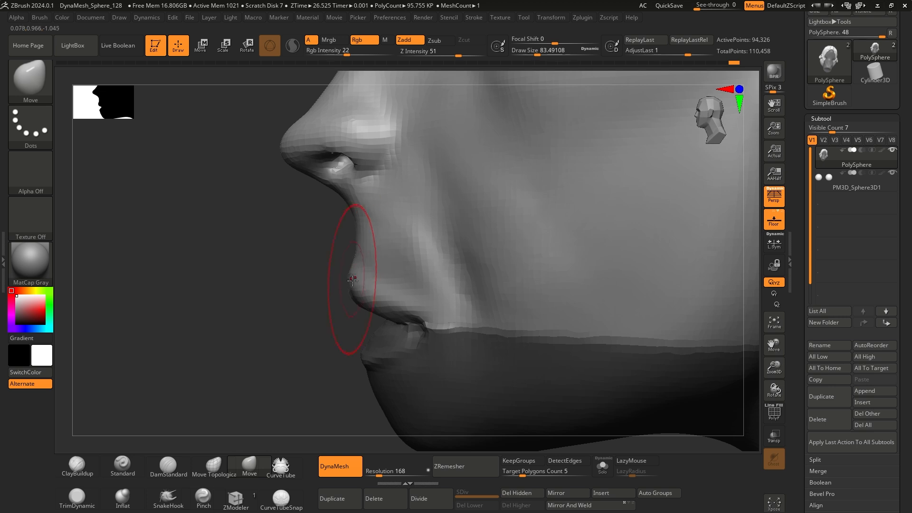
{"action": "left_click_drag", "start_coordinate": [309, 319], "coordinate": [475, 307]}
{"action": "mouse_move", "coordinate": [541, 304]}
{"action": "left_mouse_down"}
{"action": "mouse_move", "coordinate": [574, 304]}
{"action": "mouse_move", "coordinate": [560, 318]}
{"action": "mouse_move", "coordinate": [602, 301]}
{"action": "mouse_move", "coordinate": [601, 309]}
{"action": "left_mouse_up"}
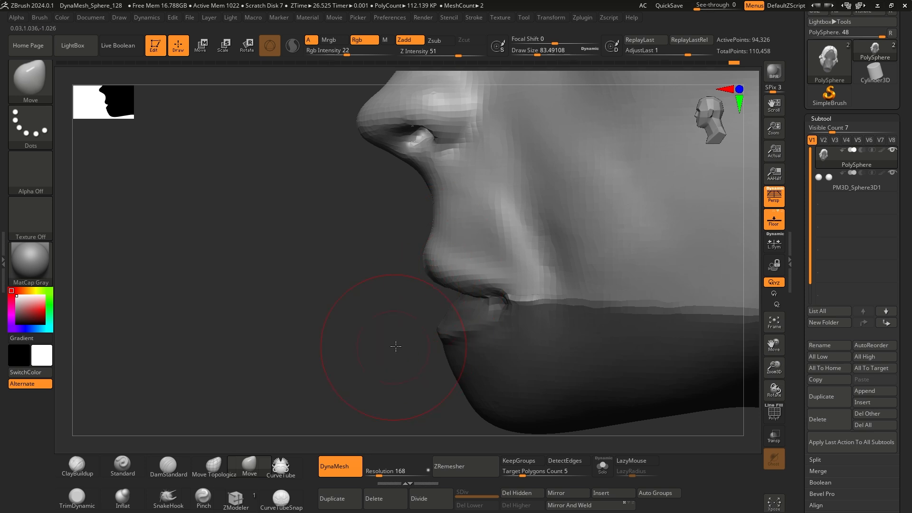
- Invert the mask to free the lower lip, jaw and neck while protecting the upper face
{"action": "left_click_drag", "start_coordinate": [395, 346], "coordinate": [570, 304]}
{"action": "mouse_move", "coordinate": [616, 326]}
{"action": "left_mouse_down", "text": "alt"}
{"action": "mouse_move", "coordinate": [651, 307]}
{"action": "mouse_move", "coordinate": [615, 315]}
{"action": "left_mouse_up", "text": "alt"}
{"action": "left_click", "coordinate": [659, 307], "text": "ctrl"}
- Build up and smooth the lower lip's volume with ClayBuildup at a draw size of about 54
{"action": "key", "text": "space"}
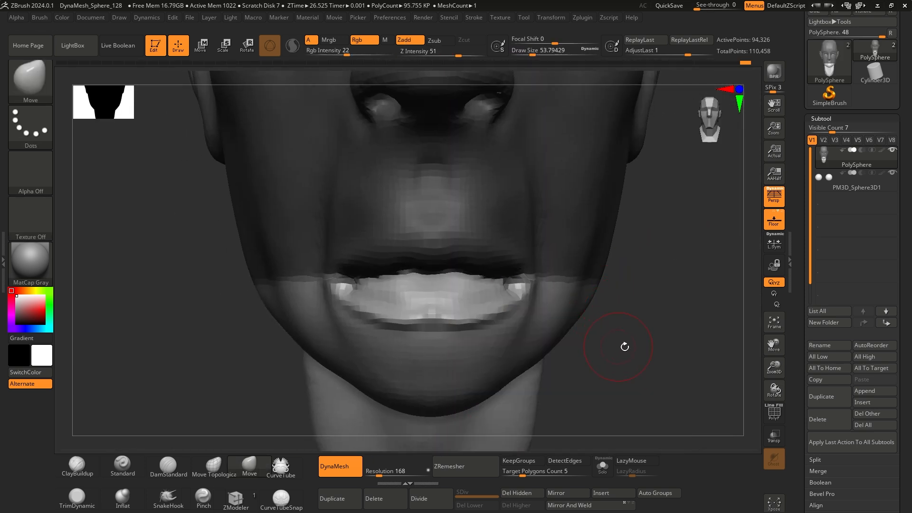
{"action": "left_click_drag", "start_coordinate": [625, 346], "coordinate": [643, 349], "text": "alt"}
{"action": "left_click", "coordinate": [77, 466]}
{"action": "right_click_drag", "start_coordinate": [431, 324], "coordinate": [445, 338], "text": "ctrl"}
{"action": "left_click_drag", "start_coordinate": [645, 329], "coordinate": [538, 325]}
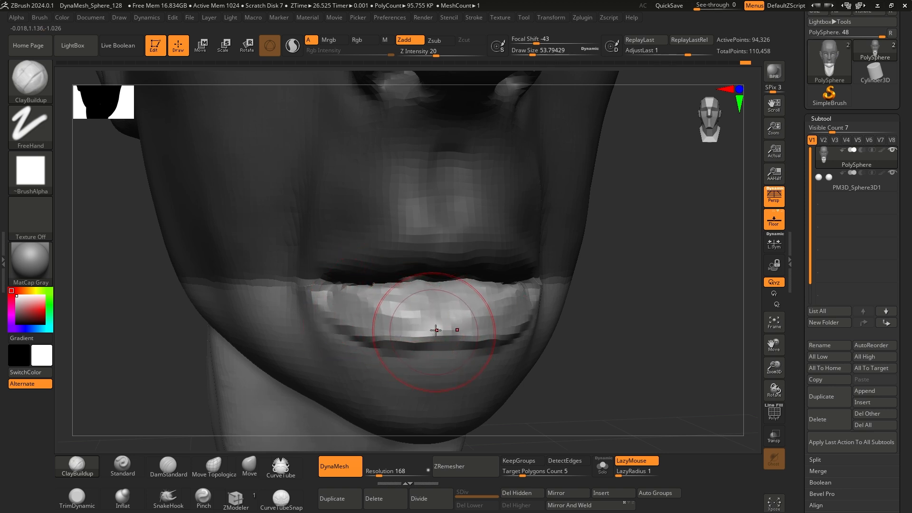
{"action": "mouse_move", "coordinate": [326, 292]}
{"action": "left_mouse_down", "text": "shift"}
{"action": "mouse_move", "coordinate": [340, 322]}
{"action": "mouse_move", "coordinate": [442, 328]}
{"action": "left_mouse_up", "text": "shift"}
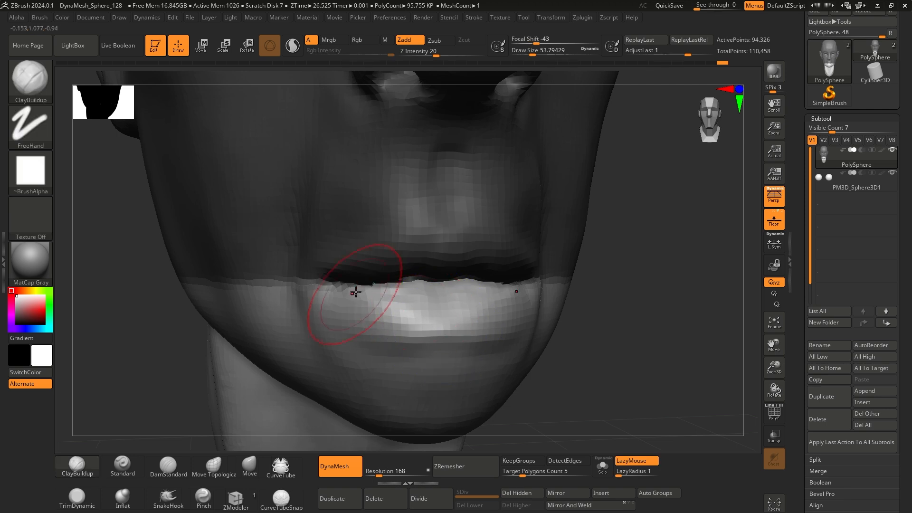
{"action": "mouse_move", "coordinate": [352, 295]}
{"action": "left_mouse_down"}
{"action": "mouse_move", "coordinate": [403, 323]}
{"action": "mouse_move", "coordinate": [421, 314]}
{"action": "left_mouse_up"}
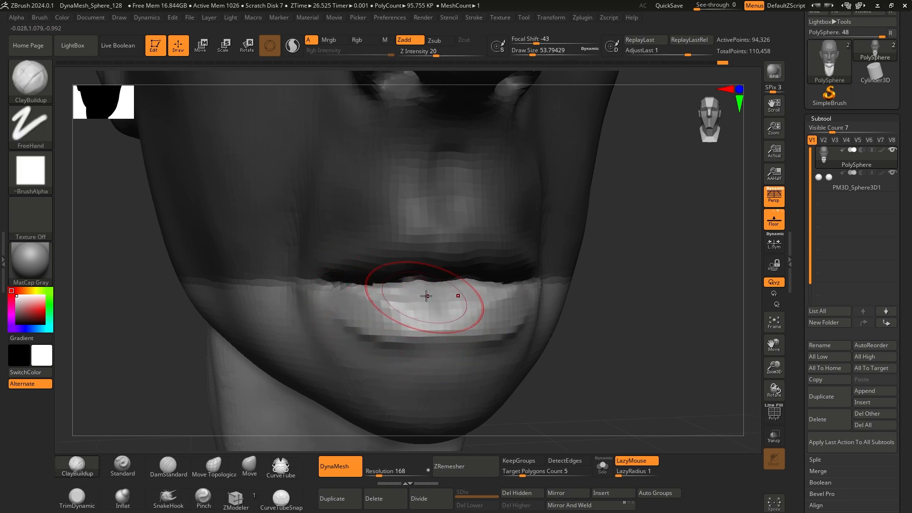
- Indent the profile below the lower lip and pull the chin forward and down with the Move brush, enlarging the draw size to 112
{"action": "left_click_drag", "start_coordinate": [605, 354], "coordinate": [547, 351], "text": "shift"}
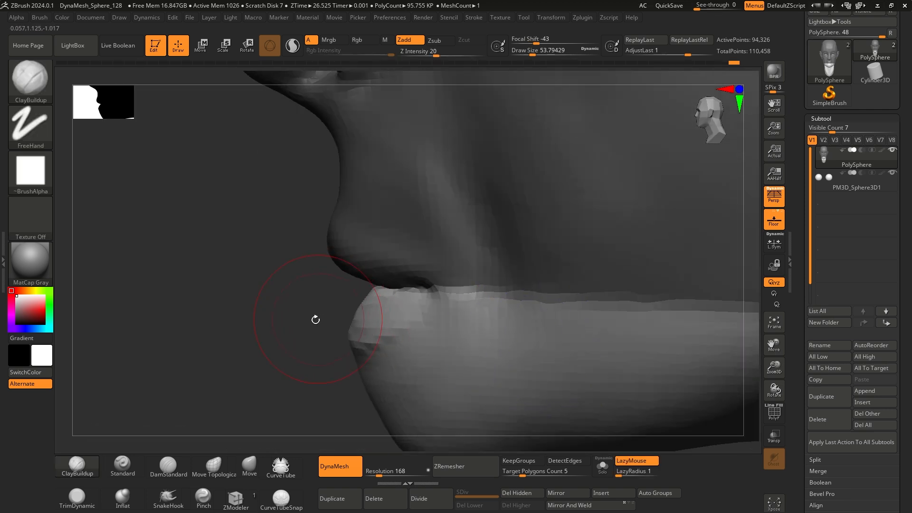
{"action": "mouse_move", "coordinate": [315, 319]}
{"action": "left_mouse_down"}
{"action": "mouse_move", "coordinate": [307, 319]}
{"action": "mouse_move", "coordinate": [321, 281]}
{"action": "left_mouse_up"}
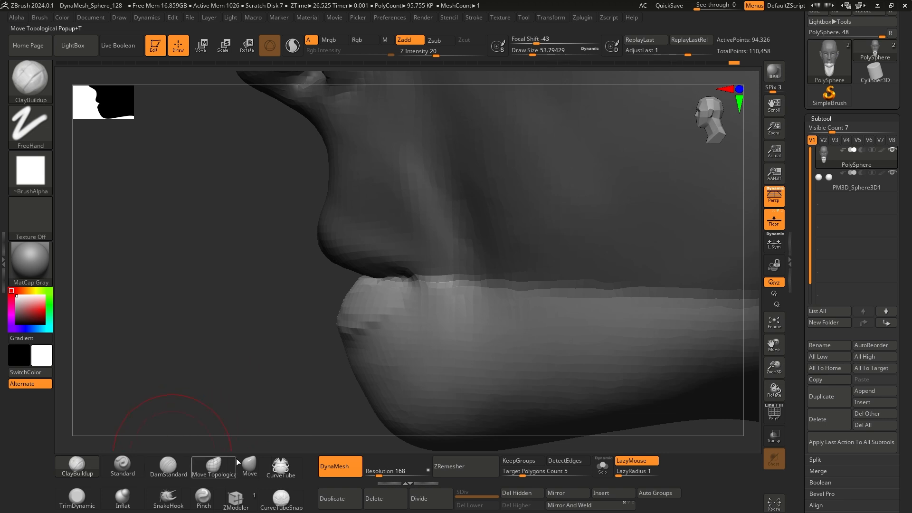
{"action": "left_click", "coordinate": [248, 464]}
{"action": "key", "text": "space"}
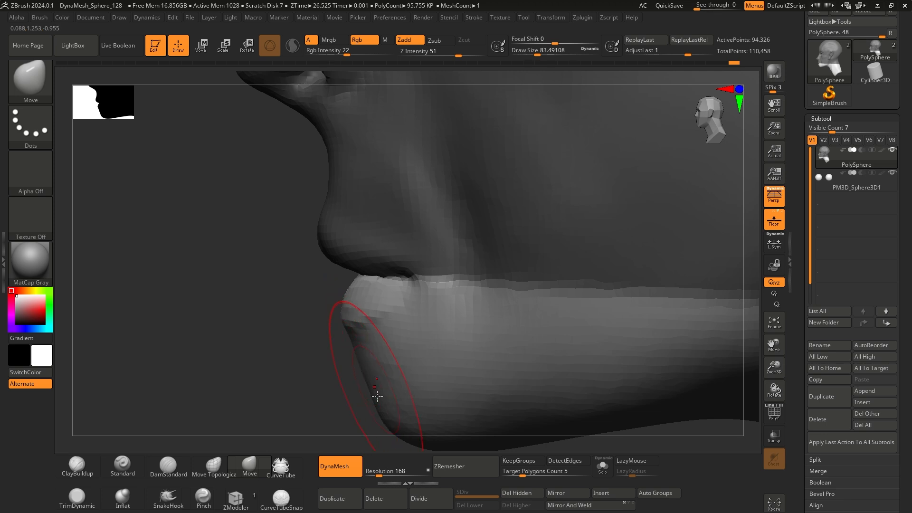
{"action": "mouse_move", "coordinate": [377, 396]}
{"action": "right_mouse_down", "text": "alt"}
{"action": "mouse_move", "coordinate": [326, 331]}
{"action": "mouse_move", "coordinate": [348, 354]}
{"action": "right_mouse_up", "text": "alt"}
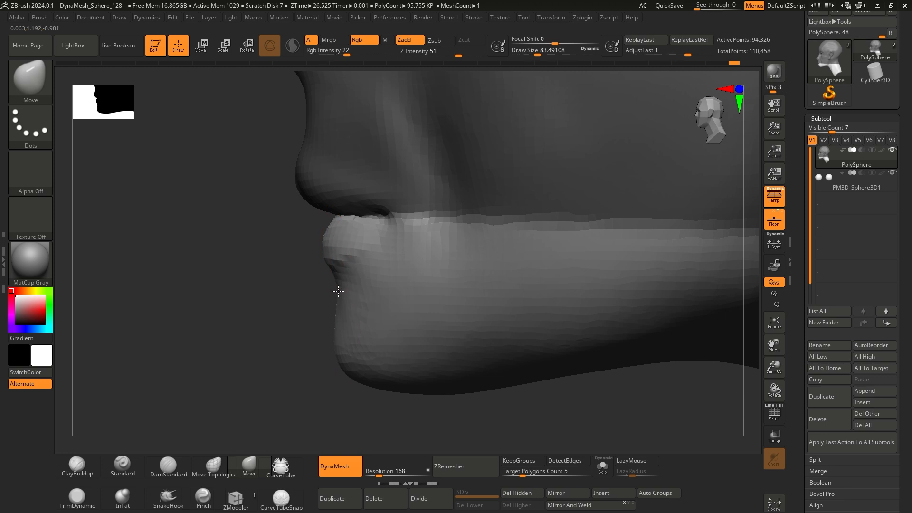
{"action": "right_click_drag", "start_coordinate": [338, 291], "coordinate": [306, 345], "text": "ctrl"}
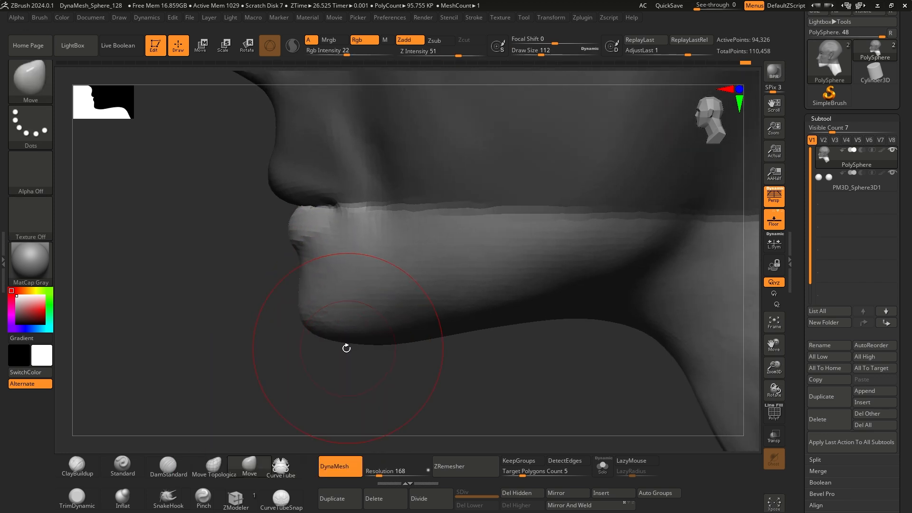
{"action": "left_click_drag", "start_coordinate": [450, 332], "coordinate": [442, 342]}
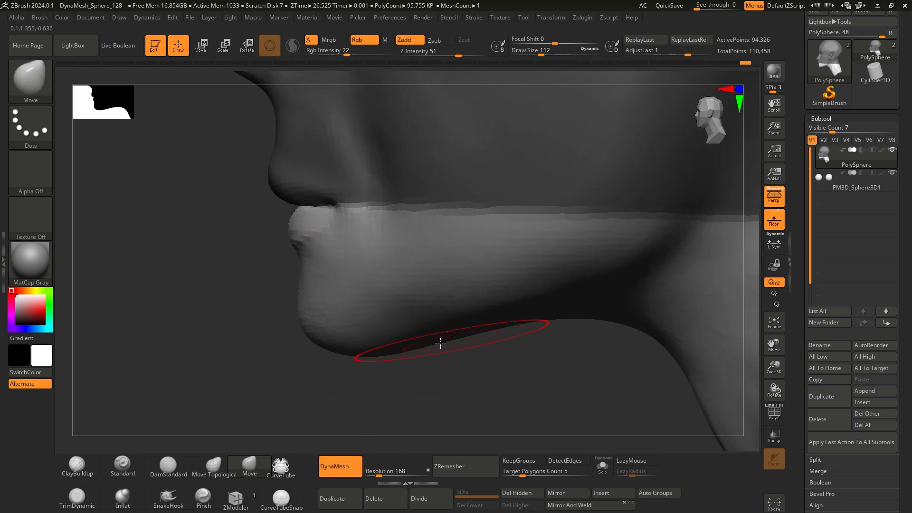
- Add volume to the centre and sides of the chin with ClayBuildup at a draw size of about 27
{"action": "mouse_move", "coordinate": [271, 331]}
{"action": "right_mouse_down", "text": "shift"}
{"action": "mouse_move", "coordinate": [344, 317]}
{"action": "mouse_move", "coordinate": [577, 325]}
{"action": "mouse_move", "coordinate": [558, 339]}
{"action": "mouse_move", "coordinate": [504, 343]}
{"action": "right_mouse_up", "text": "shift"}
{"action": "left_click", "coordinate": [77, 464]}
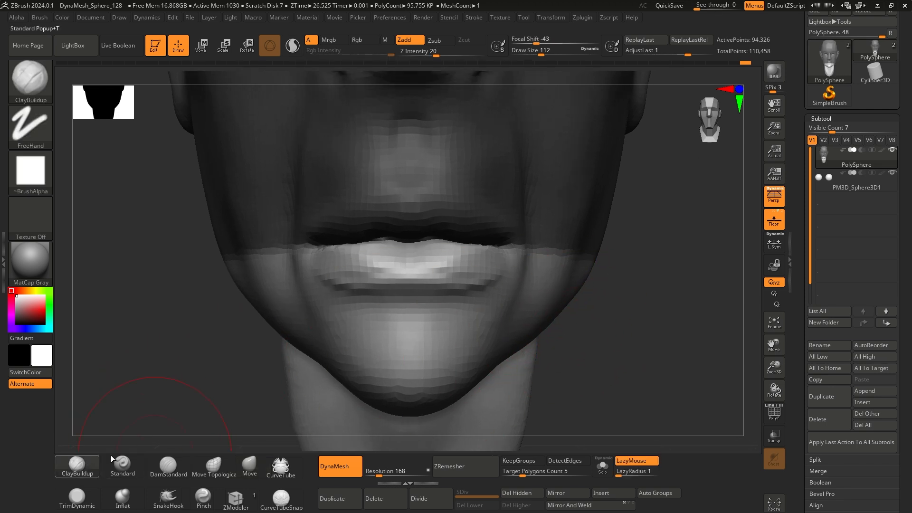
{"action": "right_click", "coordinate": [392, 318]}
{"action": "left_click_drag", "start_coordinate": [392, 316], "coordinate": [376, 316]}
{"action": "right_click_drag", "start_coordinate": [450, 315], "coordinate": [404, 286], "text": "ctrl"}
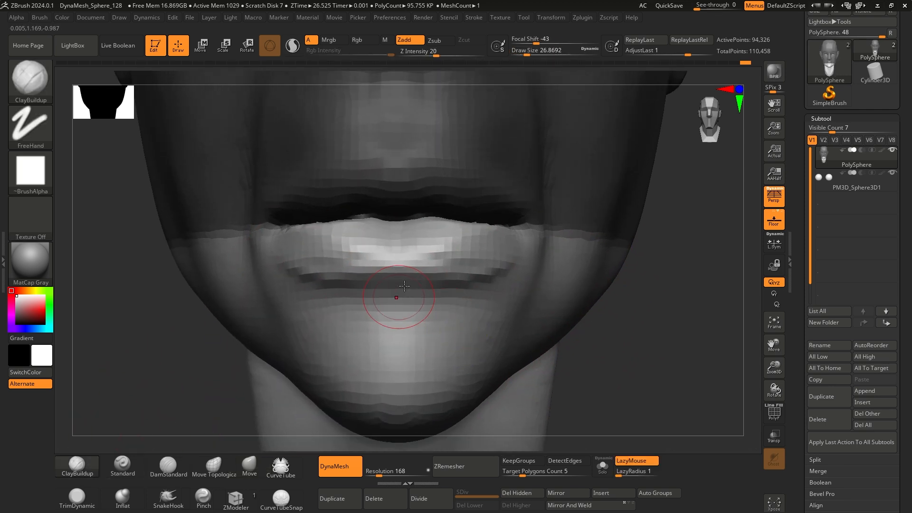
{"action": "right_click_drag", "start_coordinate": [639, 331], "coordinate": [511, 319]}
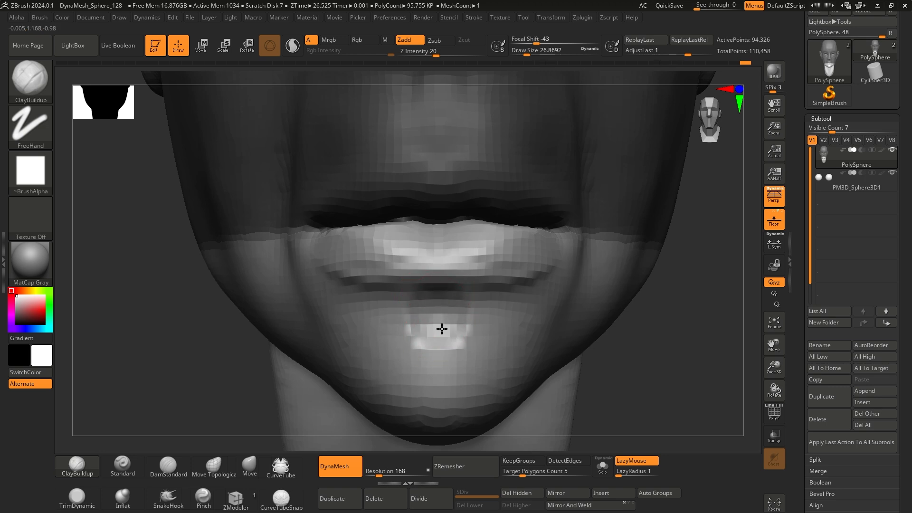
{"action": "left_click_drag", "start_coordinate": [441, 328], "coordinate": [442, 317]}
{"action": "right_click_drag", "start_coordinate": [625, 336], "coordinate": [632, 277], "text": "alt"}
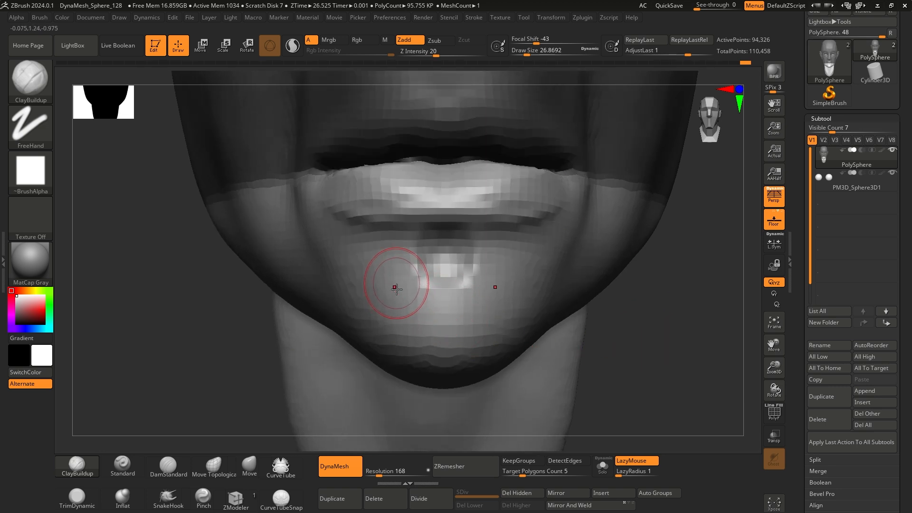
{"action": "right_click_drag", "start_coordinate": [570, 346], "coordinate": [615, 348]}
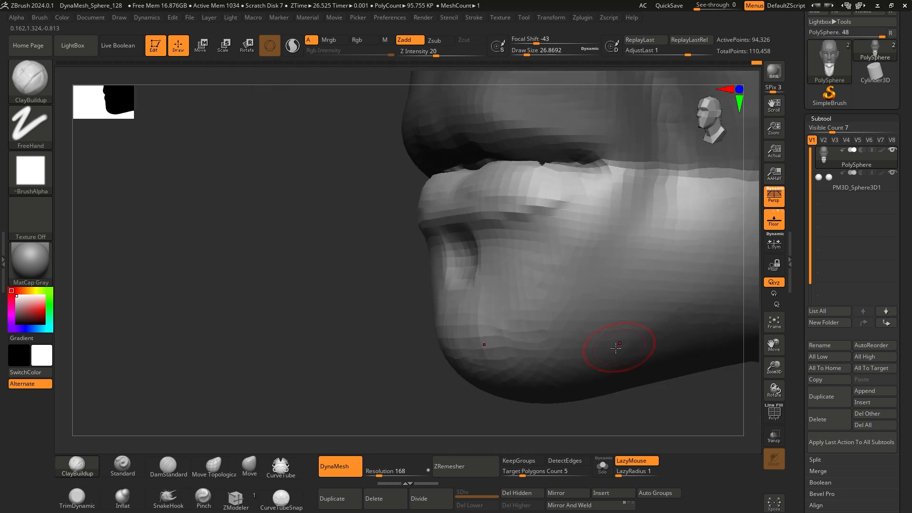
{"action": "right_click_drag", "start_coordinate": [455, 322], "coordinate": [418, 244]}
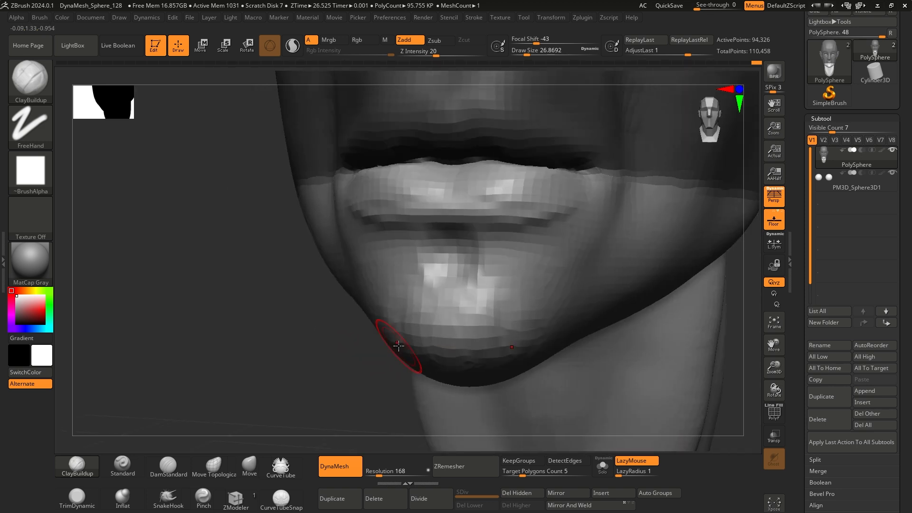
- Smooth the chin and the hollow beneath the lower lip
{"action": "key", "text": "shift"}
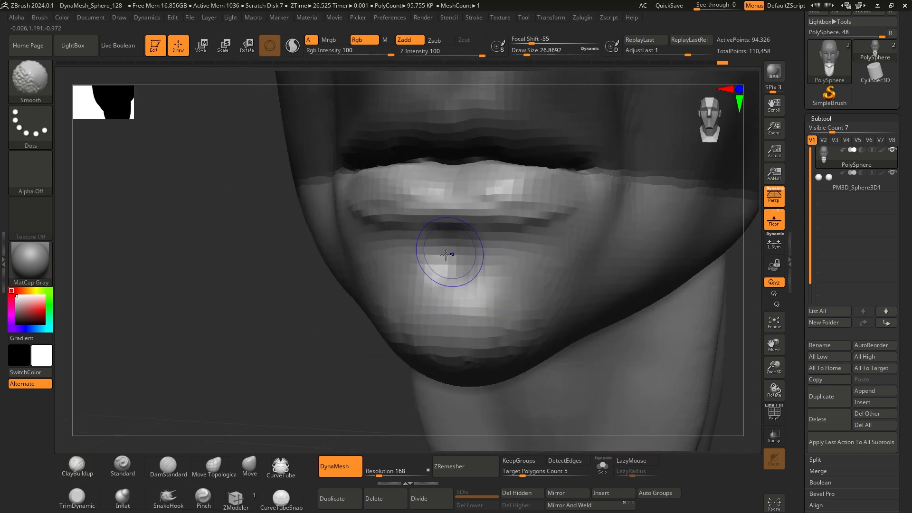
{"action": "mouse_move", "coordinate": [407, 356]}
{"action": "right_mouse_down"}
{"action": "mouse_move", "coordinate": [326, 309]}
{"action": "mouse_move", "coordinate": [427, 321]}
{"action": "mouse_move", "coordinate": [578, 293]}
{"action": "mouse_move", "coordinate": [637, 295]}
{"action": "mouse_move", "coordinate": [560, 293]}
{"action": "mouse_move", "coordinate": [613, 304]}
{"action": "mouse_move", "coordinate": [621, 287]}
{"action": "mouse_move", "coordinate": [622, 307]}
{"action": "mouse_move", "coordinate": [618, 302]}
{"action": "right_mouse_up"}
{"action": "key", "text": "shift"}
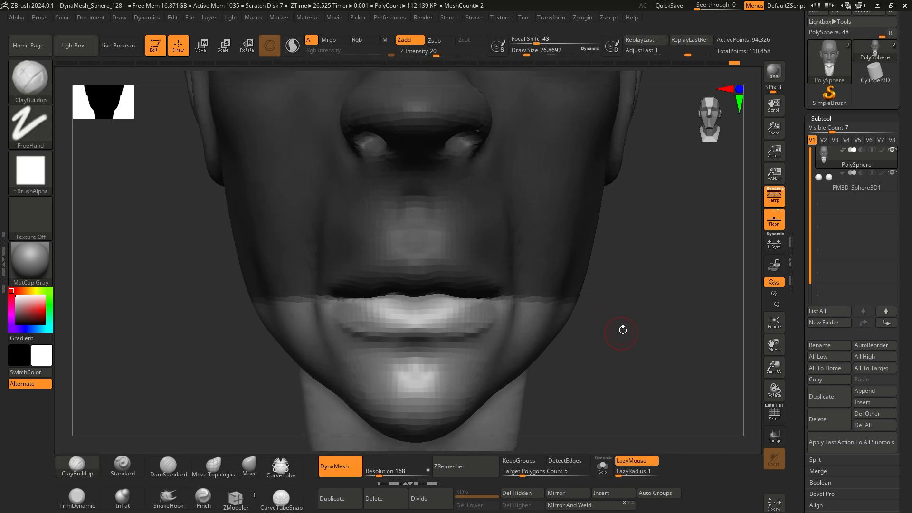
- Invert the mask to free the upper face and define the upper lip's cupid's bow edge with DamStandard
{"action": "left_click", "coordinate": [669, 299], "text": "ctrl"}
{"action": "mouse_move", "coordinate": [633, 277]}
{"action": "right_mouse_down", "text": "alt"}
{"action": "mouse_move", "coordinate": [640, 297]}
{"action": "mouse_move", "coordinate": [607, 319]}
{"action": "mouse_move", "coordinate": [633, 319]}
{"action": "right_mouse_up", "text": "alt"}
{"action": "left_click", "coordinate": [168, 465]}
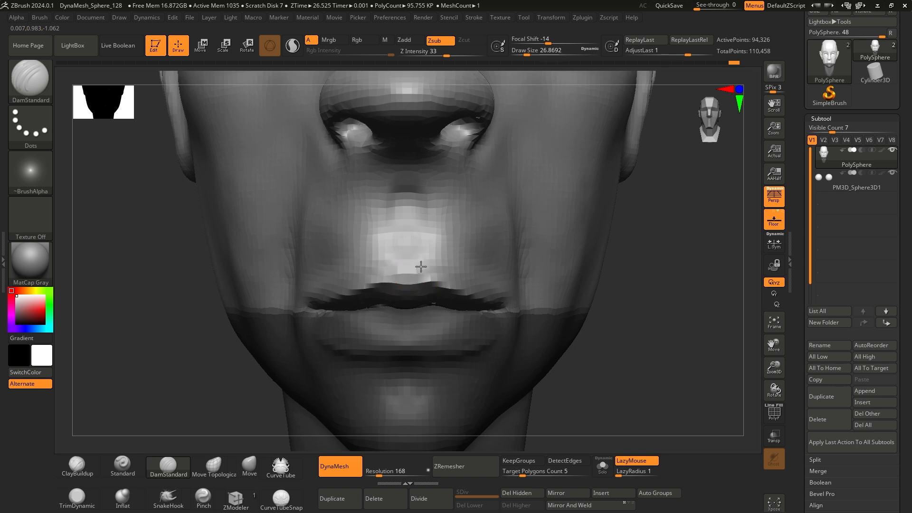
{"action": "left_click_drag", "start_coordinate": [421, 269], "coordinate": [444, 266]}
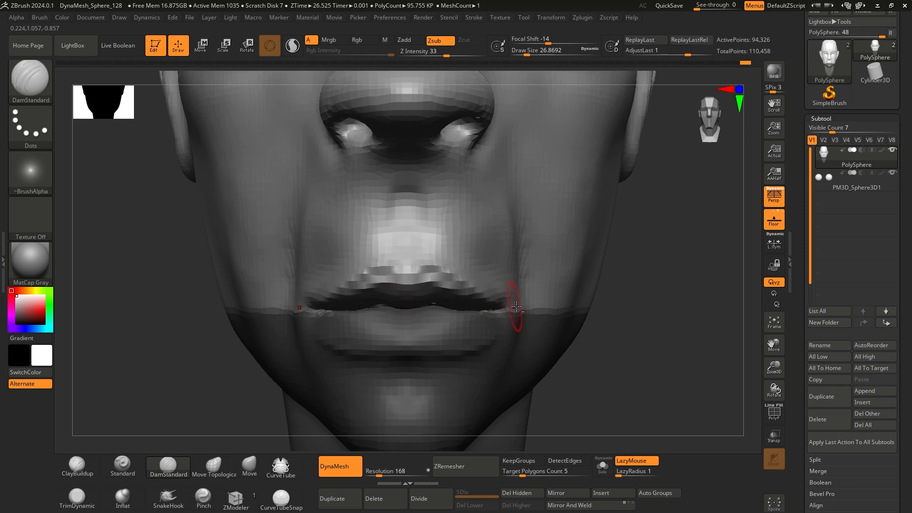
{"action": "left_click_drag", "start_coordinate": [611, 321], "coordinate": [630, 321]}
- Build up the upper lip along its edge with ClayBuildup at a draw size of about 27
{"action": "mouse_move", "coordinate": [629, 321]}
{"action": "right_mouse_down"}
{"action": "mouse_move", "coordinate": [458, 299]}
{"action": "mouse_move", "coordinate": [415, 299]}
{"action": "mouse_move", "coordinate": [416, 317]}
{"action": "mouse_move", "coordinate": [429, 285]}
{"action": "mouse_move", "coordinate": [362, 318]}
{"action": "mouse_move", "coordinate": [328, 371]}
{"action": "mouse_move", "coordinate": [276, 417]}
{"action": "right_mouse_up"}
{"action": "left_click", "coordinate": [77, 466]}
{"action": "mouse_move", "coordinate": [171, 380]}
{"action": "right_mouse_down"}
{"action": "mouse_move", "coordinate": [192, 360]}
{"action": "mouse_move", "coordinate": [380, 317]}
{"action": "right_mouse_up"}
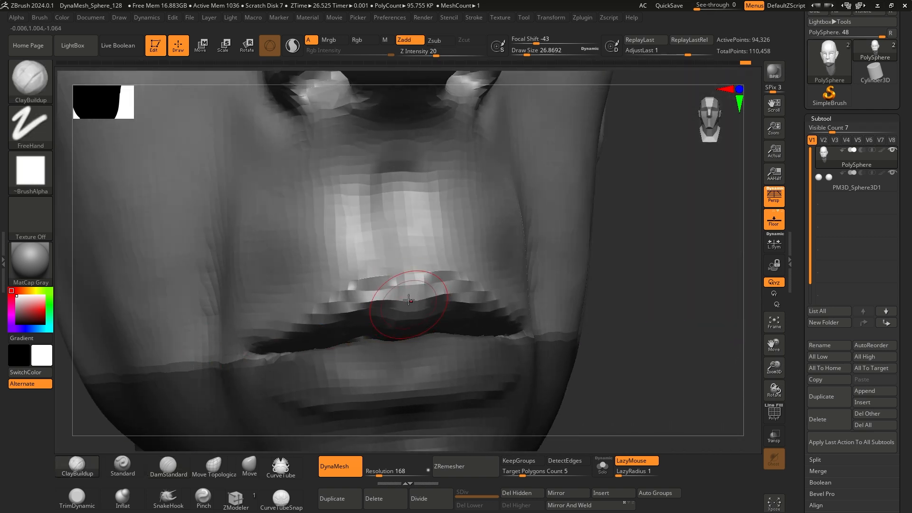
{"action": "mouse_move", "coordinate": [382, 306]}
{"action": "left_mouse_down"}
{"action": "mouse_move", "coordinate": [319, 338]}
{"action": "mouse_move", "coordinate": [334, 323]}
{"action": "left_mouse_up"}
{"action": "mouse_move", "coordinate": [392, 325]}
{"action": "right_mouse_down"}
{"action": "mouse_move", "coordinate": [597, 319]}
{"action": "mouse_move", "coordinate": [309, 315]}
{"action": "mouse_move", "coordinate": [293, 374]}
{"action": "right_mouse_up"}
- Clear the mask and update the head's DynaMesh at resolution 168, smoothing the upper lip
{"action": "key", "text": "ctrl"}
{"action": "left_click_drag", "start_coordinate": [293, 374], "coordinate": [296, 384], "text": "ctrl"}
{"action": "right_click_drag", "start_coordinate": [295, 364], "coordinate": [290, 293], "text": "alt"}
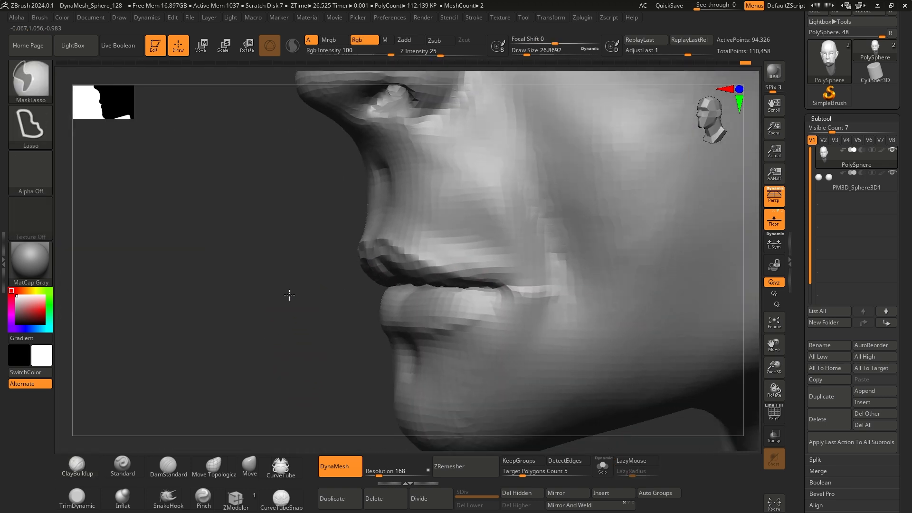
{"action": "left_click_drag", "start_coordinate": [289, 293], "coordinate": [291, 329], "text": "ctrl"}
{"action": "right_click_drag", "start_coordinate": [291, 330], "coordinate": [351, 323]}
{"action": "mouse_move", "coordinate": [399, 270]}
{"action": "left_mouse_down", "text": "shift"}
{"action": "mouse_move", "coordinate": [413, 257]}
{"action": "mouse_move", "coordinate": [453, 269]}
{"action": "left_mouse_up", "text": "shift"}
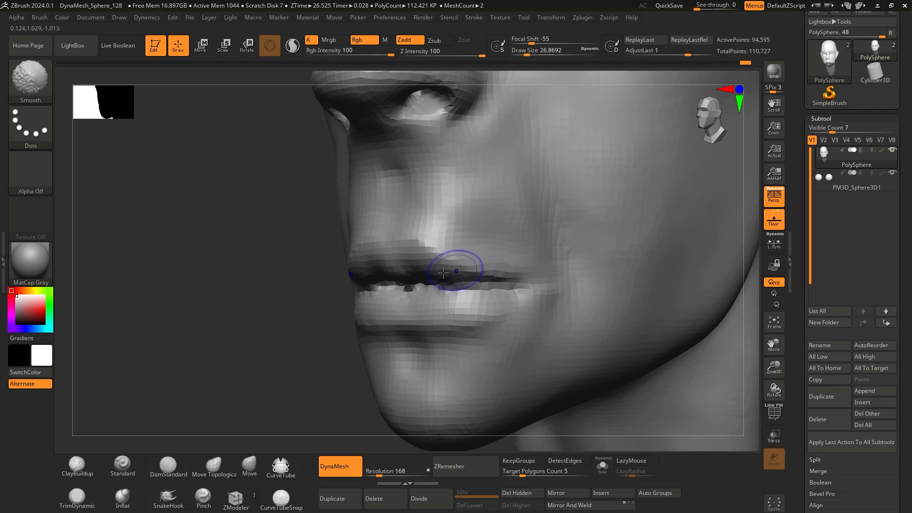
{"action": "mouse_move", "coordinate": [454, 269]}
{"action": "right_mouse_down"}
{"action": "mouse_move", "coordinate": [577, 302]}
{"action": "mouse_move", "coordinate": [568, 303]}
{"action": "mouse_move", "coordinate": [579, 317]}
{"action": "right_mouse_up"}
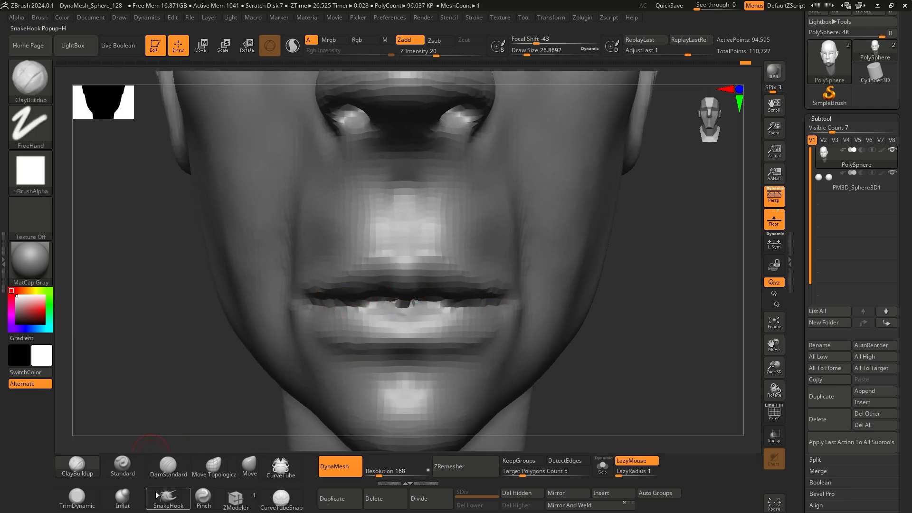
- Tighten the line between the lips out to the mouth corners with the Pinch brush
{"action": "left_click", "coordinate": [209, 497]}
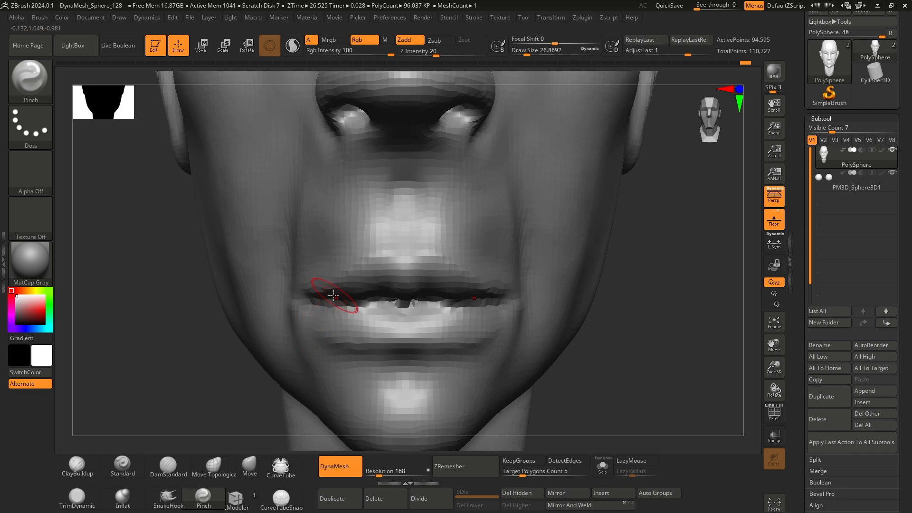
{"action": "right_click_drag", "start_coordinate": [359, 305], "coordinate": [362, 315], "text": "ctrl"}
{"action": "mouse_move", "coordinate": [318, 299]}
{"action": "left_mouse_down"}
{"action": "mouse_move", "coordinate": [427, 300]}
{"action": "mouse_move", "coordinate": [301, 308]}
{"action": "mouse_move", "coordinate": [417, 300]}
{"action": "mouse_move", "coordinate": [311, 300]}
{"action": "left_mouse_up"}
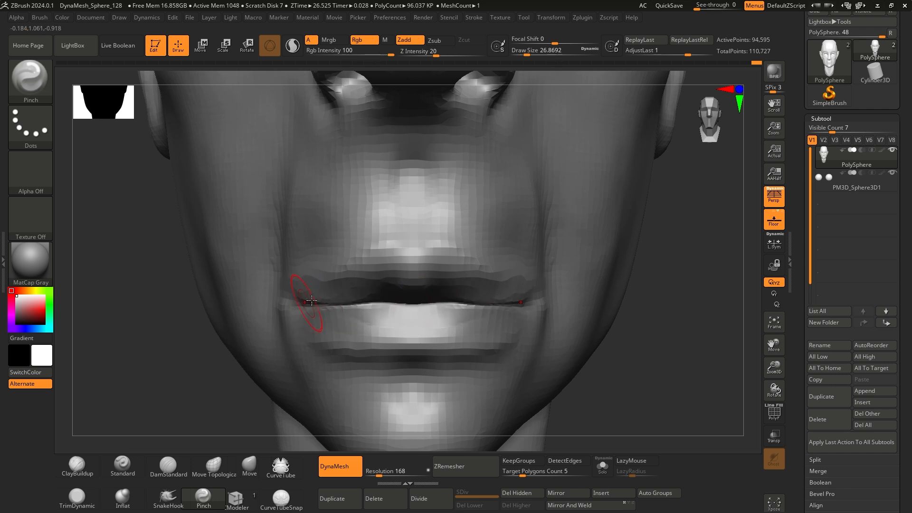
- Carve the mouth corners with DamStandard, then update the DynaMesh and smooth the area around them
{"action": "left_click", "coordinate": [179, 464]}
{"action": "left_click_drag", "start_coordinate": [167, 394], "coordinate": [220, 389]}
{"action": "left_click_drag", "start_coordinate": [480, 333], "coordinate": [501, 321]}
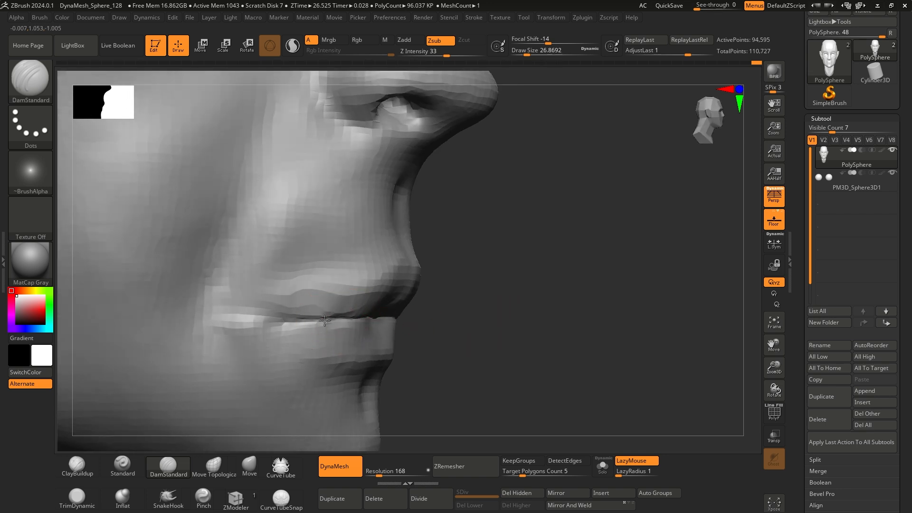
{"action": "mouse_move", "coordinate": [324, 321]}
{"action": "left_mouse_down"}
{"action": "mouse_move", "coordinate": [272, 331]}
{"action": "mouse_move", "coordinate": [267, 342]}
{"action": "left_mouse_up"}
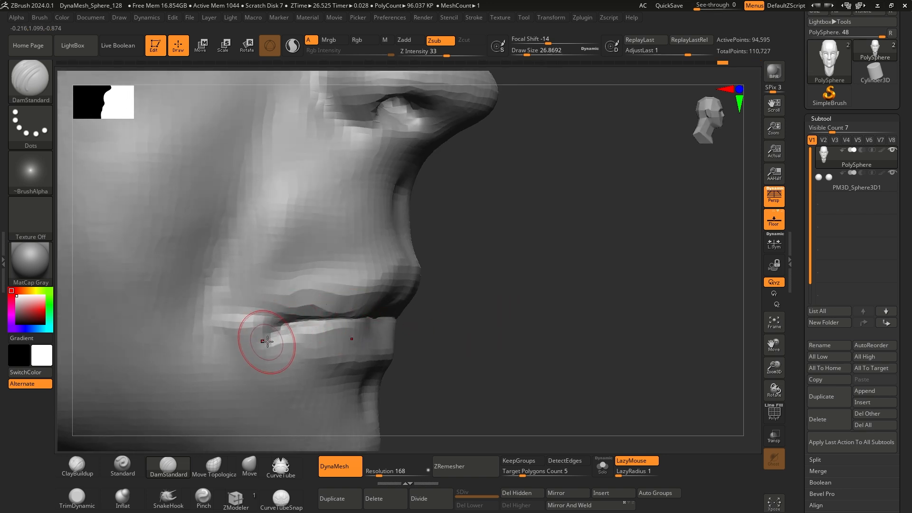
{"action": "left_click_drag", "start_coordinate": [420, 332], "coordinate": [480, 330]}
{"action": "mouse_move", "coordinate": [570, 316]}
{"action": "left_mouse_down", "text": "ctrl"}
{"action": "mouse_move", "coordinate": [596, 334]}
{"action": "mouse_move", "coordinate": [617, 332]}
{"action": "left_mouse_up", "text": "ctrl"}
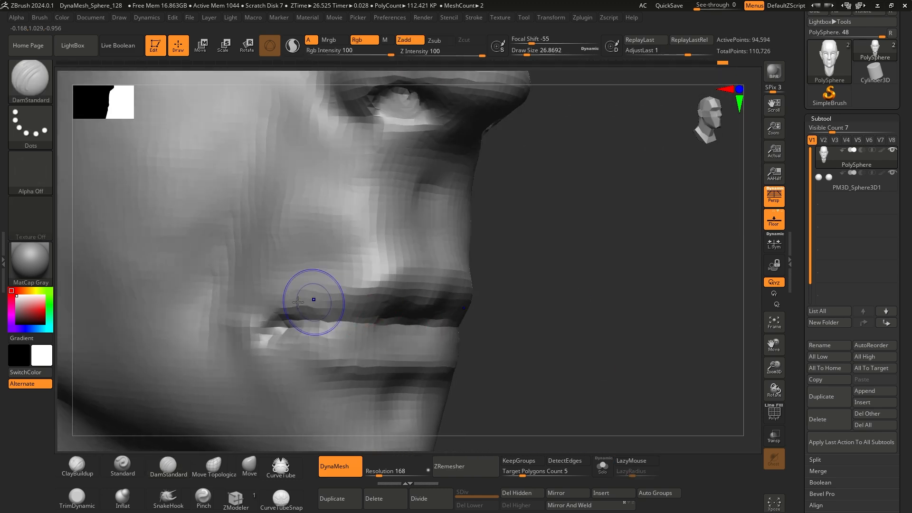
{"action": "left_click_drag", "start_coordinate": [298, 302], "coordinate": [285, 321], "text": "shift"}
- Deepen the line between the lips toward the mouth corners with DamStandard
{"action": "mouse_move", "coordinate": [570, 318]}
{"action": "left_mouse_down"}
{"action": "mouse_move", "coordinate": [580, 338]}
{"action": "mouse_move", "coordinate": [496, 335]}
{"action": "left_mouse_up"}
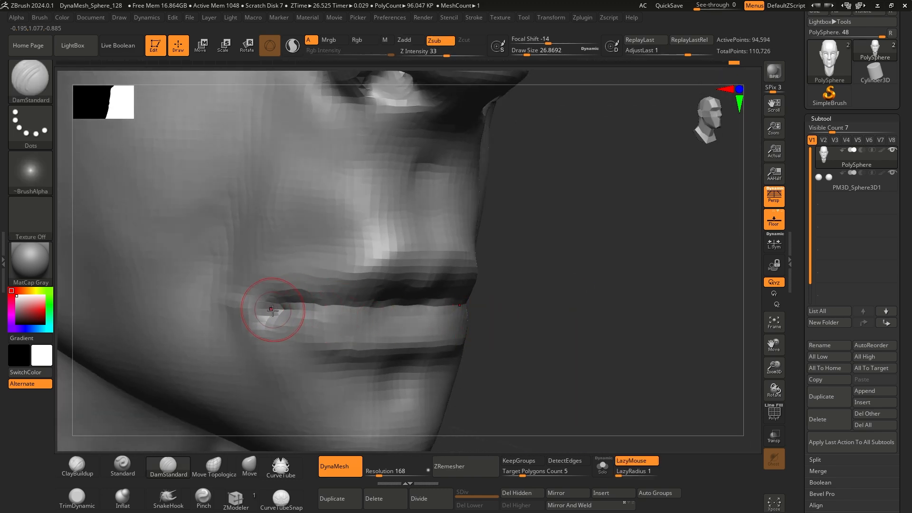
{"action": "left_click_drag", "start_coordinate": [371, 304], "coordinate": [432, 309]}
{"action": "left_click_drag", "start_coordinate": [335, 302], "coordinate": [304, 304]}
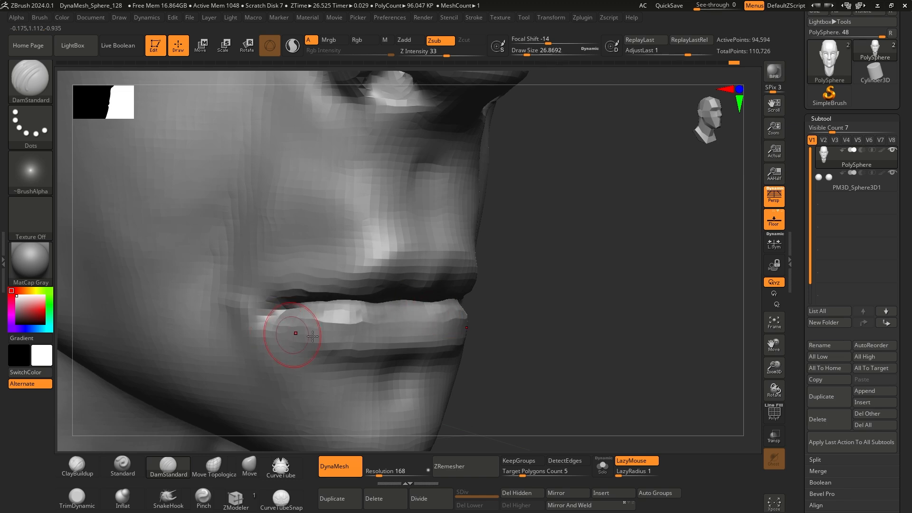
- Shape the lower lip with DamStandard strokes across its width and smooth it
{"action": "mouse_move", "coordinate": [594, 318]}
{"action": "left_mouse_down"}
{"action": "mouse_move", "coordinate": [333, 319]}
{"action": "mouse_move", "coordinate": [567, 318]}
{"action": "mouse_move", "coordinate": [602, 276]}
{"action": "mouse_move", "coordinate": [629, 326]}
{"action": "mouse_move", "coordinate": [624, 342]}
{"action": "mouse_move", "coordinate": [592, 347]}
{"action": "mouse_move", "coordinate": [645, 333]}
{"action": "mouse_move", "coordinate": [592, 344]}
{"action": "left_mouse_up"}
{"action": "left_click_drag", "start_coordinate": [609, 310], "coordinate": [674, 328]}
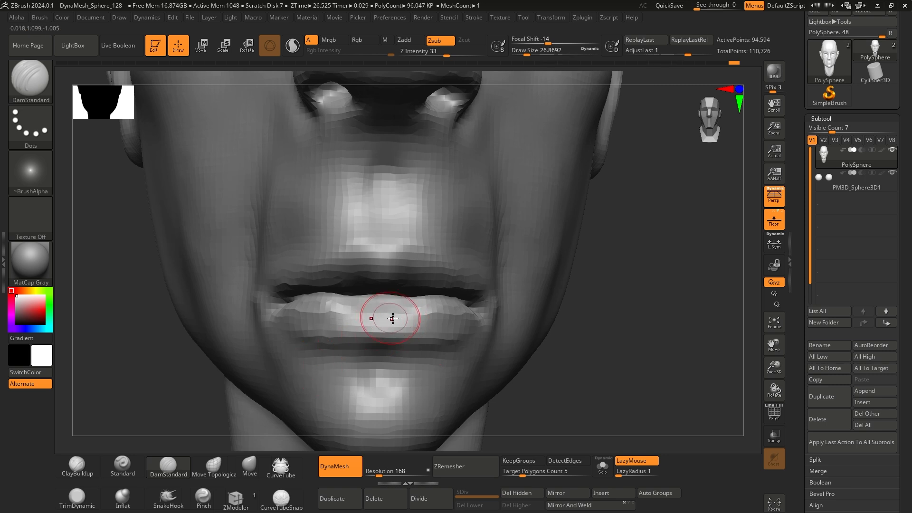
{"action": "left_click_drag", "start_coordinate": [619, 311], "coordinate": [603, 328]}
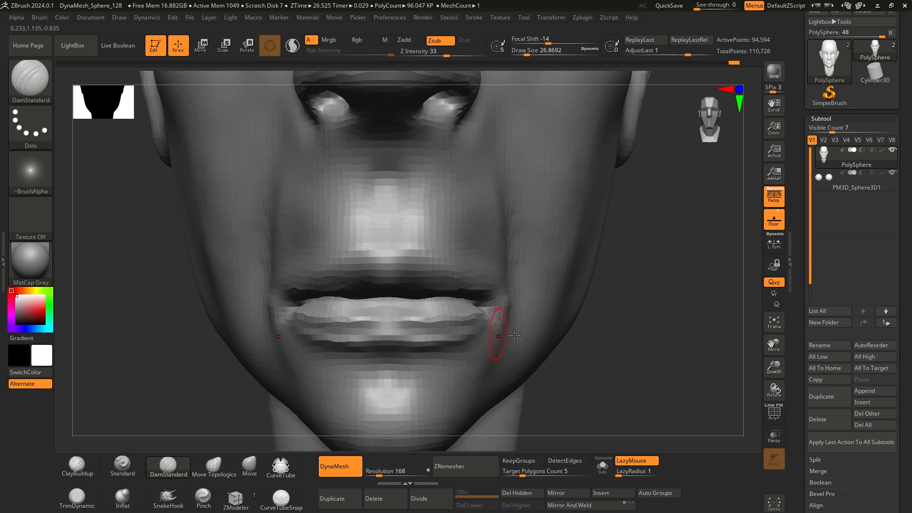
{"action": "left_click_drag", "start_coordinate": [641, 331], "coordinate": [408, 334]}
{"action": "left_click_drag", "start_coordinate": [336, 368], "coordinate": [393, 339]}
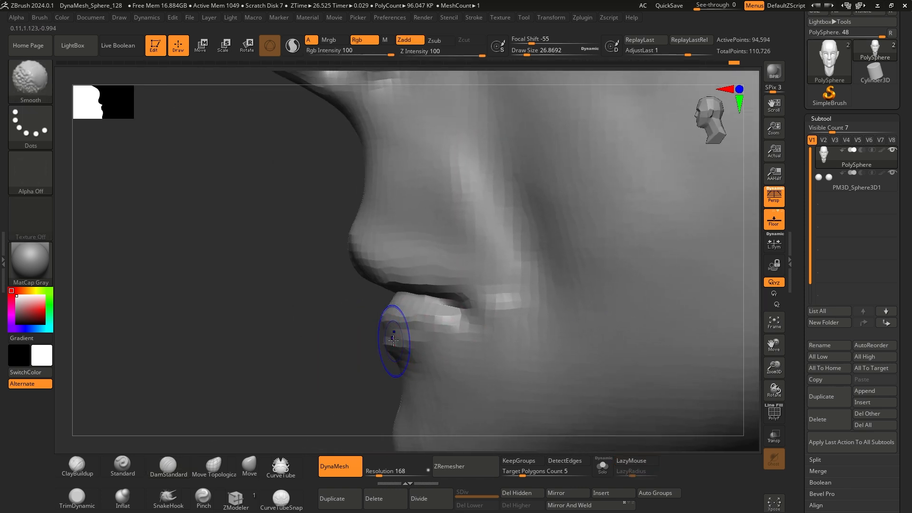
{"action": "left_click_drag", "start_coordinate": [304, 332], "coordinate": [418, 333]}
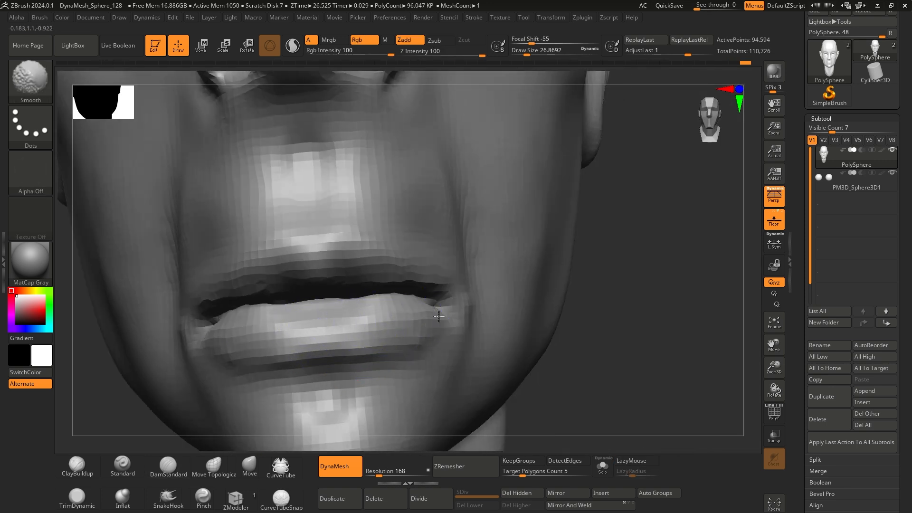
- Add volume to the cheeks beside the nose and mouth with ClayBuildup at a draw size of about 128, and smooth it
{"action": "mouse_move", "coordinate": [451, 317]}
{"action": "right_mouse_down", "text": "ctrl"}
{"action": "mouse_move", "coordinate": [578, 285]}
{"action": "mouse_move", "coordinate": [643, 313]}
{"action": "mouse_move", "coordinate": [617, 309]}
{"action": "mouse_move", "coordinate": [622, 329]}
{"action": "mouse_move", "coordinate": [562, 318]}
{"action": "mouse_move", "coordinate": [496, 359]}
{"action": "right_mouse_up", "text": "ctrl"}
{"action": "key", "text": "space"}
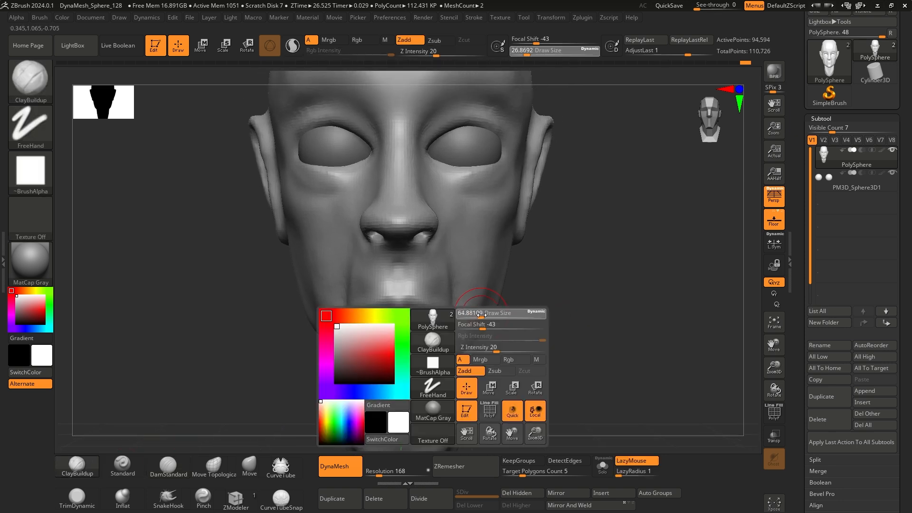
{"action": "left_click", "coordinate": [490, 311]}
{"action": "mouse_move", "coordinate": [496, 328]}
{"action": "right_mouse_down", "text": "ctrl"}
{"action": "mouse_move", "coordinate": [553, 299]}
{"action": "mouse_move", "coordinate": [561, 310]}
{"action": "mouse_move", "coordinate": [579, 299]}
{"action": "mouse_move", "coordinate": [546, 328]}
{"action": "mouse_move", "coordinate": [631, 315]}
{"action": "mouse_move", "coordinate": [641, 322]}
{"action": "mouse_move", "coordinate": [584, 319]}
{"action": "mouse_move", "coordinate": [617, 307]}
{"action": "mouse_move", "coordinate": [602, 296]}
{"action": "mouse_move", "coordinate": [606, 323]}
{"action": "mouse_move", "coordinate": [611, 315]}
{"action": "mouse_move", "coordinate": [463, 220]}
{"action": "mouse_move", "coordinate": [595, 280]}
{"action": "right_mouse_up", "text": "ctrl"}
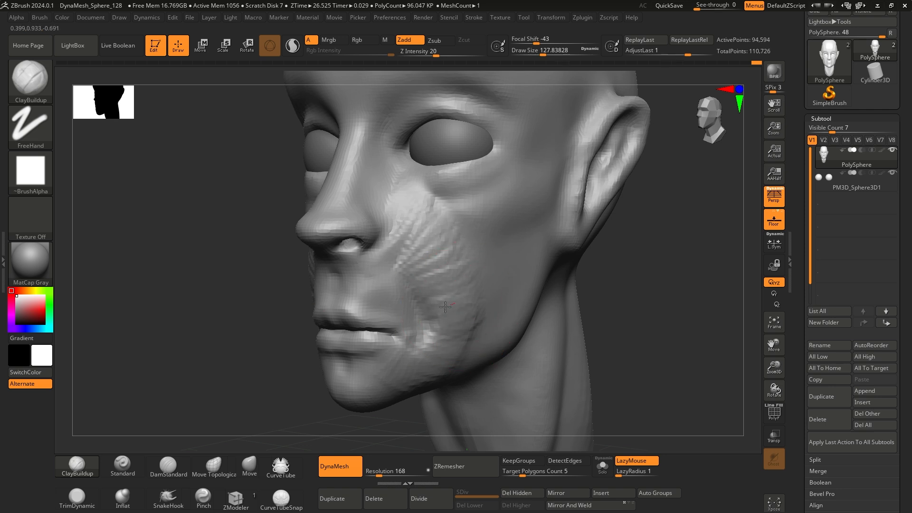
{"action": "right_click_drag", "start_coordinate": [600, 292], "coordinate": [657, 259]}
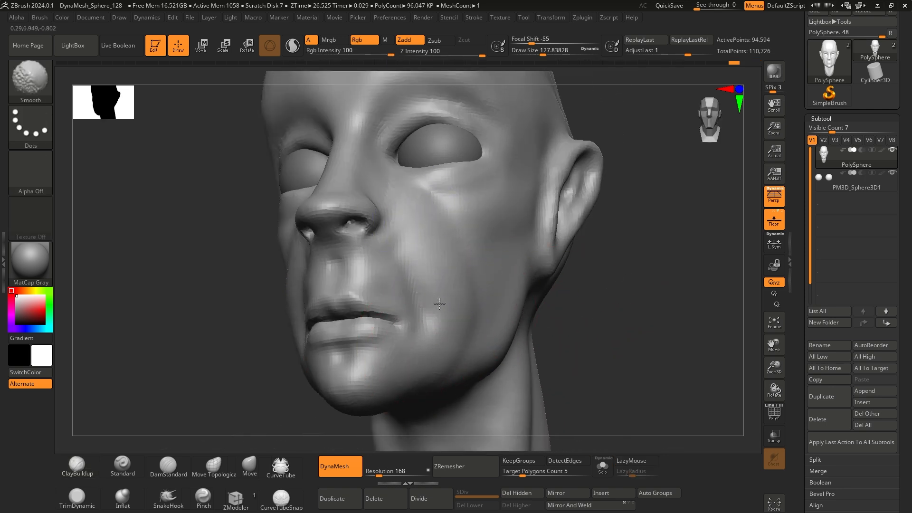
- Build up the area around the mouth corners with ClayBuildup at a draw size of about 83 and smooth it into the chin
{"action": "mouse_move", "coordinate": [626, 332]}
{"action": "left_mouse_down"}
{"action": "mouse_move", "coordinate": [477, 324]}
{"action": "mouse_move", "coordinate": [489, 322]}
{"action": "mouse_move", "coordinate": [479, 316]}
{"action": "left_mouse_up"}
{"action": "key", "text": "space"}
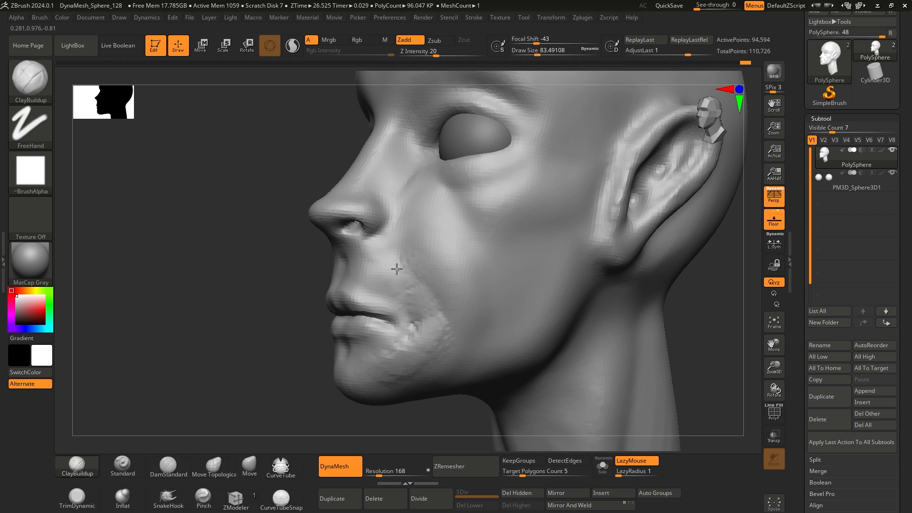
{"action": "left_click_drag", "start_coordinate": [411, 267], "coordinate": [421, 297], "text": "shift"}
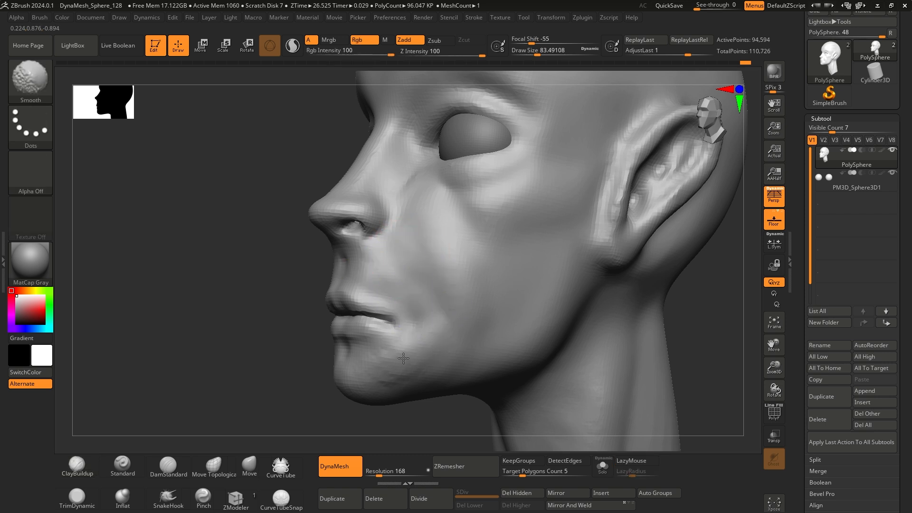
{"action": "left_click_drag", "start_coordinate": [304, 403], "coordinate": [335, 407], "text": "shift"}
{"action": "mouse_move", "coordinate": [543, 342]}
{"action": "left_mouse_down"}
{"action": "mouse_move", "coordinate": [551, 323]}
{"action": "mouse_move", "coordinate": [533, 328]}
{"action": "mouse_move", "coordinate": [482, 269]}
{"action": "mouse_move", "coordinate": [466, 325]}
{"action": "left_mouse_up"}
{"action": "left_click_drag", "start_coordinate": [421, 399], "coordinate": [463, 368], "text": "shift"}
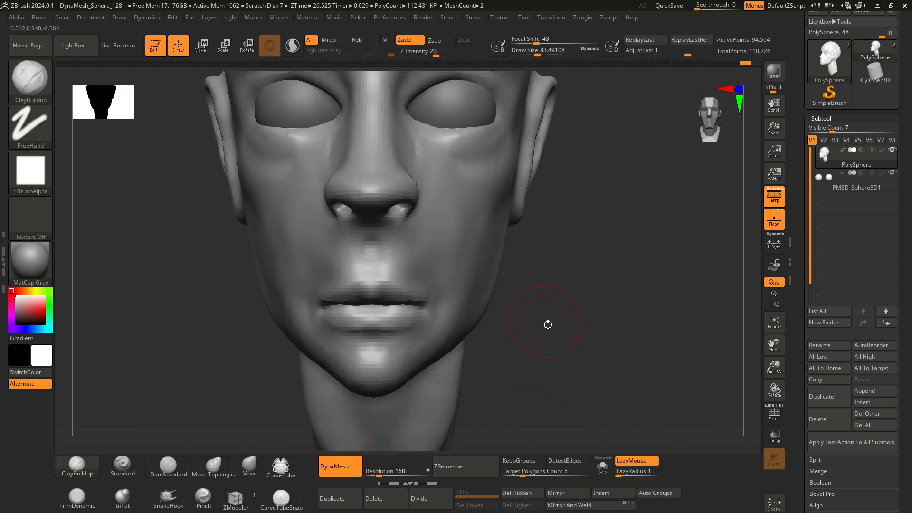
- Add volume between the side of the nose and the inner eye corner with ClayBuildup and smooth it
{"action": "mouse_move", "coordinate": [548, 324]}
{"action": "left_mouse_down"}
{"action": "mouse_move", "coordinate": [585, 294]}
{"action": "mouse_move", "coordinate": [637, 304]}
{"action": "mouse_move", "coordinate": [616, 295]}
{"action": "left_mouse_up"}
{"action": "left_click_drag", "start_coordinate": [368, 261], "coordinate": [431, 218]}
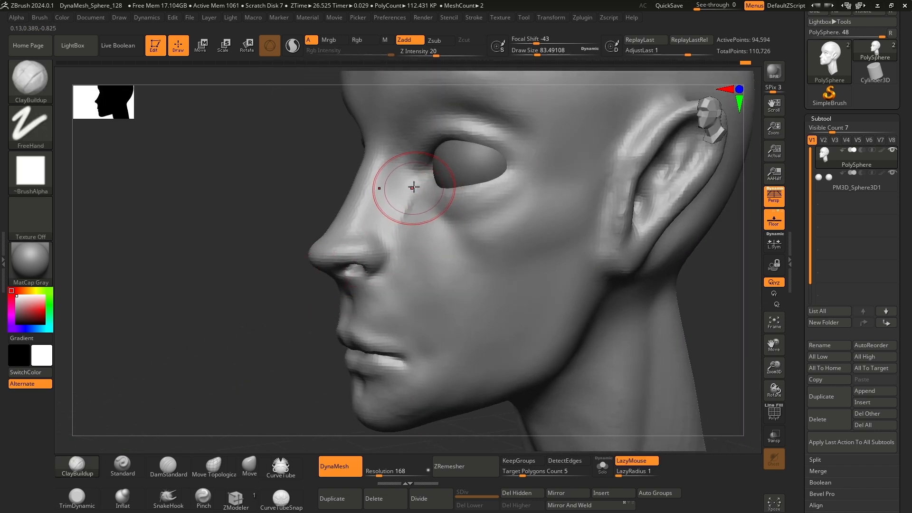
{"action": "key", "text": "shift"}
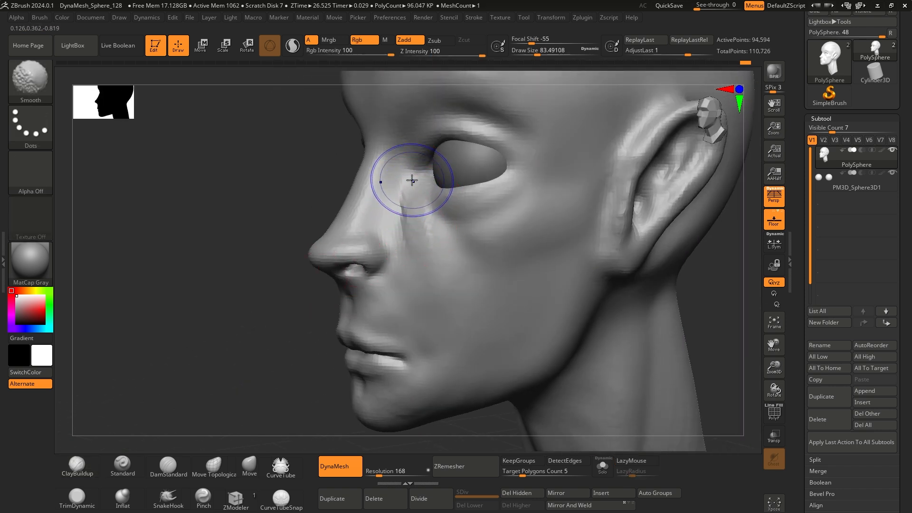
- Build up the cheekbones below the eyes with ClayBuildup and smooth them
{"action": "left_click_drag", "start_coordinate": [279, 319], "coordinate": [471, 268]}
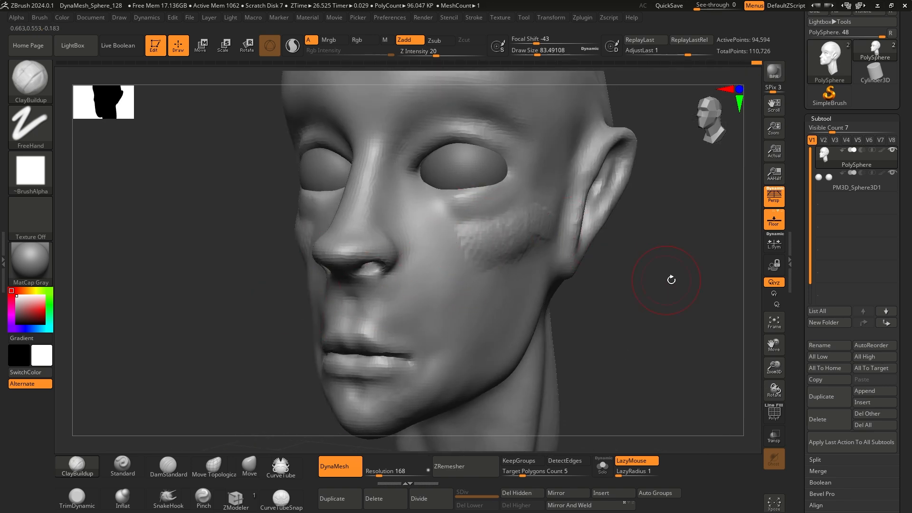
{"action": "left_click_drag", "start_coordinate": [671, 280], "coordinate": [476, 241]}
{"action": "key", "text": "shift"}
{"action": "left_click_drag", "start_coordinate": [689, 284], "coordinate": [684, 317]}
{"action": "mouse_move", "coordinate": [418, 297]}
{"action": "right_mouse_down", "text": "ctrl"}
{"action": "mouse_move", "coordinate": [415, 312]}
{"action": "mouse_move", "coordinate": [379, 316]}
{"action": "right_mouse_up", "text": "ctrl"}
{"action": "right_click_drag", "start_coordinate": [380, 316], "coordinate": [330, 314], "text": "alt"}
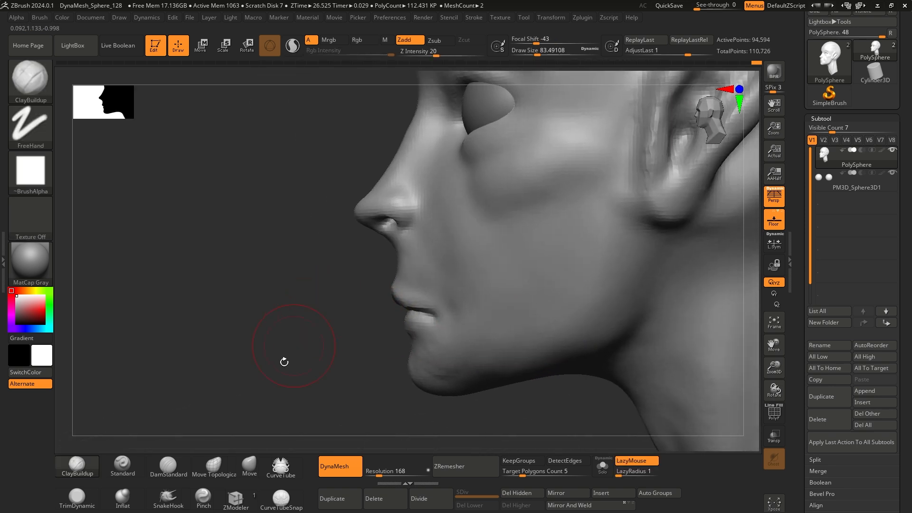
- Adjust the chin and lower face profile with the Move brush at a draw size of about 207
{"action": "left_click", "coordinate": [247, 469]}
{"action": "key", "text": "space"}
{"action": "right_click_drag", "start_coordinate": [331, 346], "coordinate": [308, 349], "text": "ctrl"}
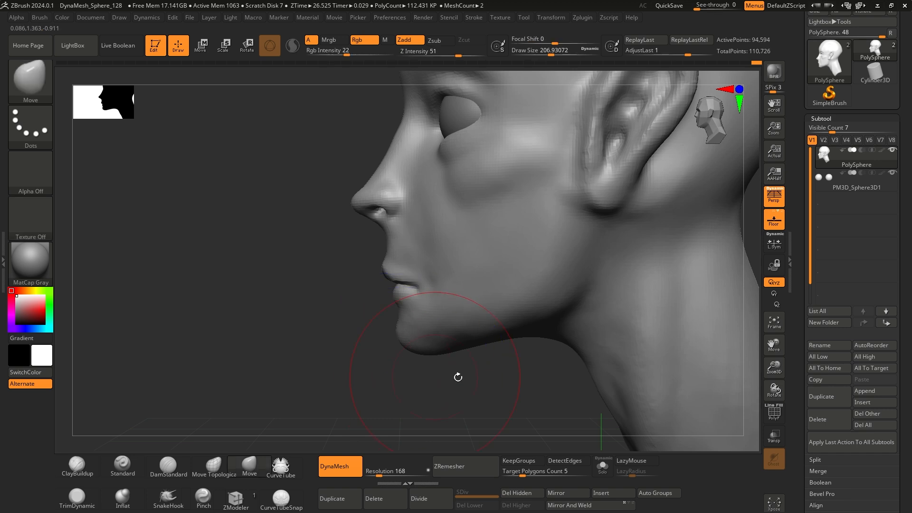
{"action": "right_click_drag", "start_coordinate": [458, 377], "coordinate": [398, 286]}
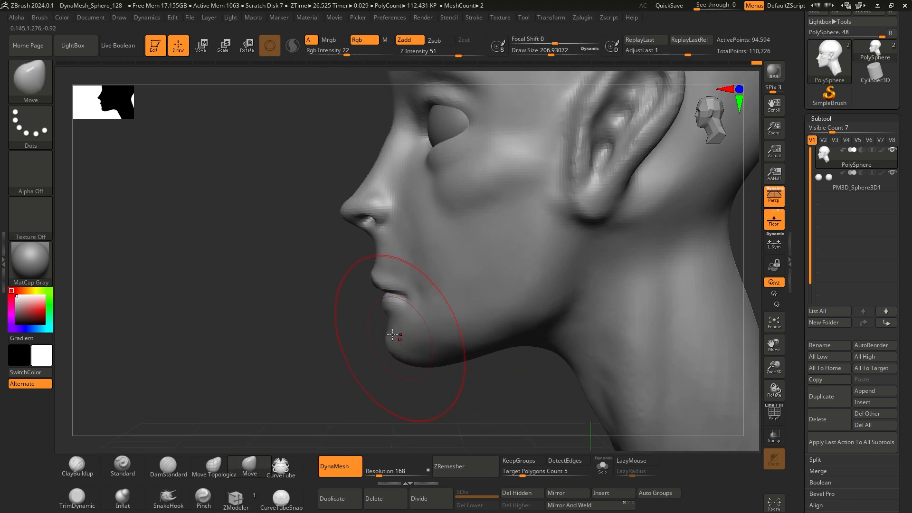
{"action": "right_click_drag", "start_coordinate": [335, 287], "coordinate": [356, 249]}
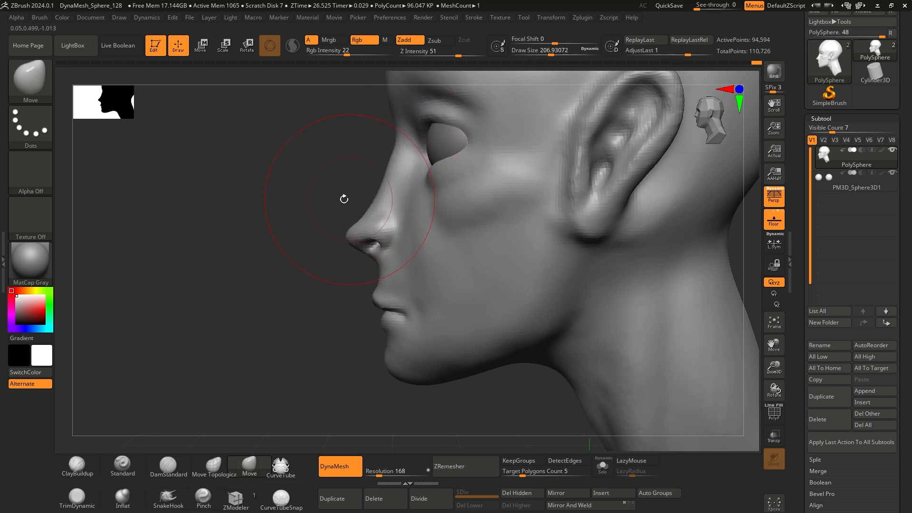
{"action": "right_click_drag", "start_coordinate": [344, 199], "coordinate": [325, 223]}
- Refine the nose bridge profile with the Move brush at a draw size of about 80
{"action": "key", "text": "space"}
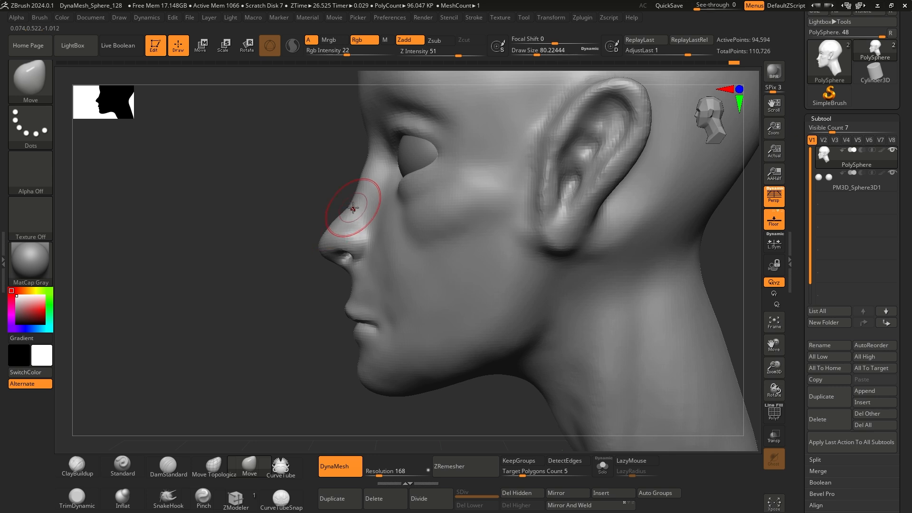
{"action": "mouse_move", "coordinate": [352, 201]}
{"action": "right_mouse_down"}
{"action": "mouse_move", "coordinate": [271, 249]}
{"action": "mouse_move", "coordinate": [475, 280]}
{"action": "mouse_move", "coordinate": [490, 295]}
{"action": "mouse_move", "coordinate": [565, 291]}
{"action": "mouse_move", "coordinate": [535, 287]}
{"action": "mouse_move", "coordinate": [545, 267]}
{"action": "mouse_move", "coordinate": [592, 321]}
{"action": "mouse_move", "coordinate": [554, 325]}
{"action": "right_mouse_up"}
{"action": "right_click_drag", "start_coordinate": [359, 339], "coordinate": [533, 314], "text": "alt"}
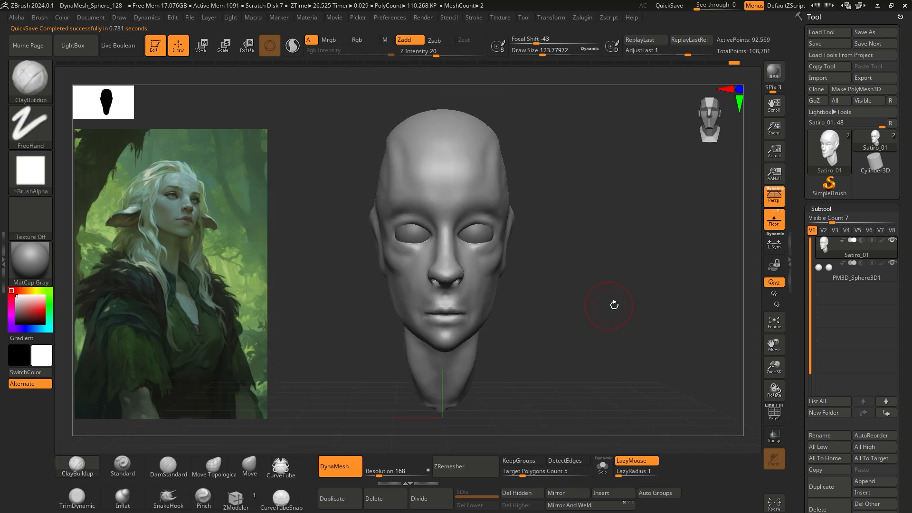
- Insert a cylinder subtool at the side of the head for the ear and convert it to DynaMesh at resolution 128
{"action": "left_click", "coordinate": [862, 466]}
{"action": "left_click", "coordinate": [634, 321]}
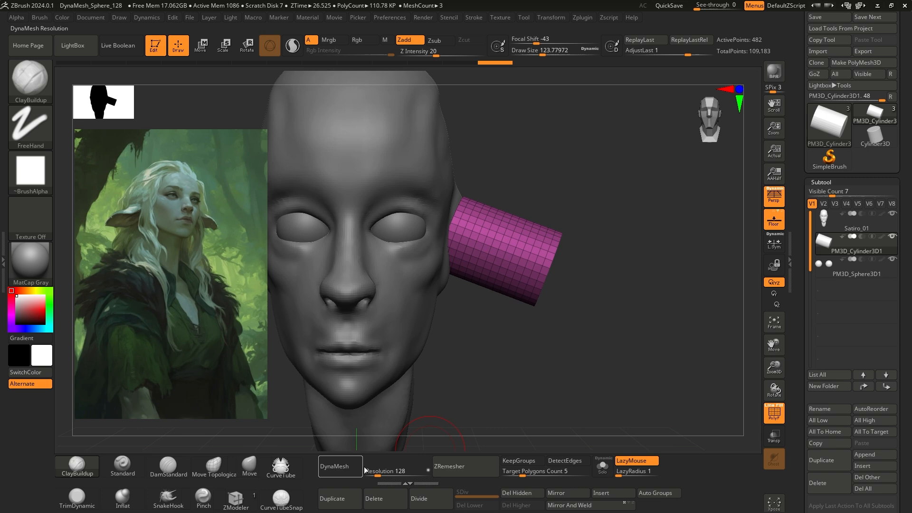
{"action": "left_click", "coordinate": [356, 468]}
- Carve the inner ear hollow into the cylinder with ClayBuildup and open the brush's modifier settings
{"action": "left_click_drag", "start_coordinate": [674, 320], "coordinate": [629, 320]}
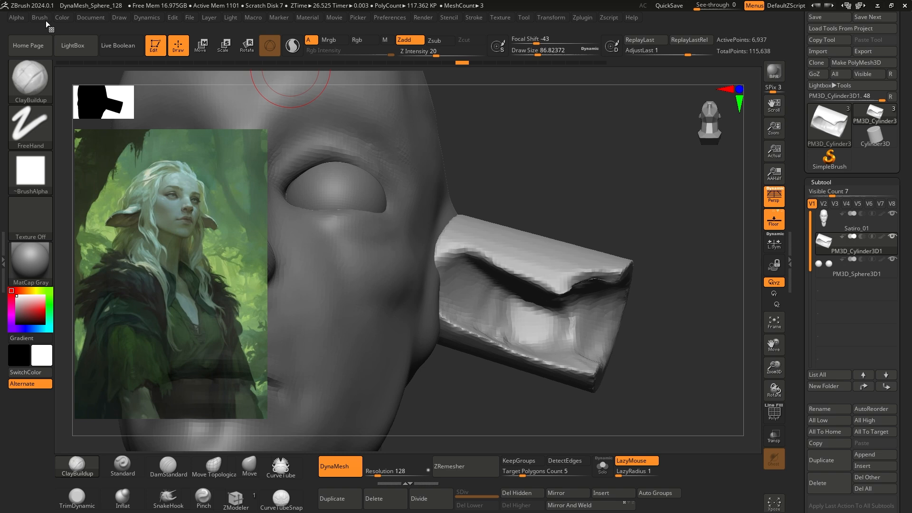
{"action": "left_click", "coordinate": [42, 18]}
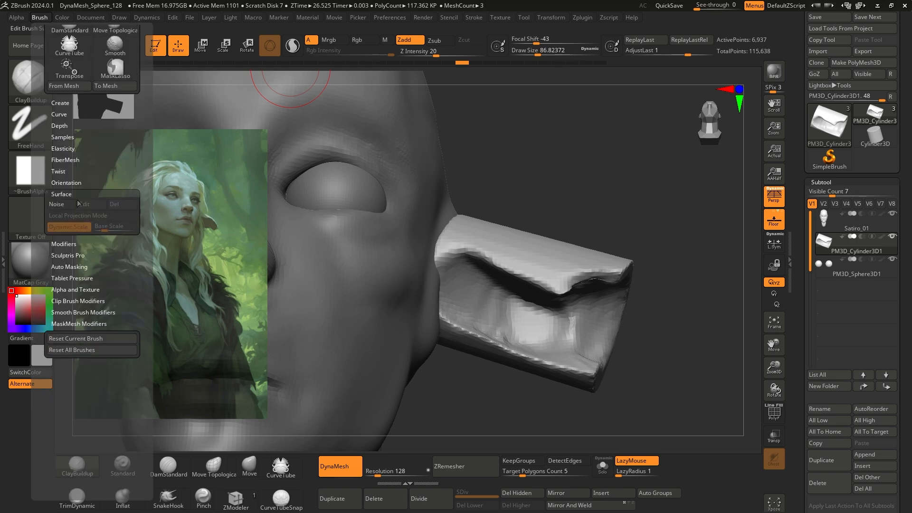
{"action": "left_click", "coordinate": [79, 244]}
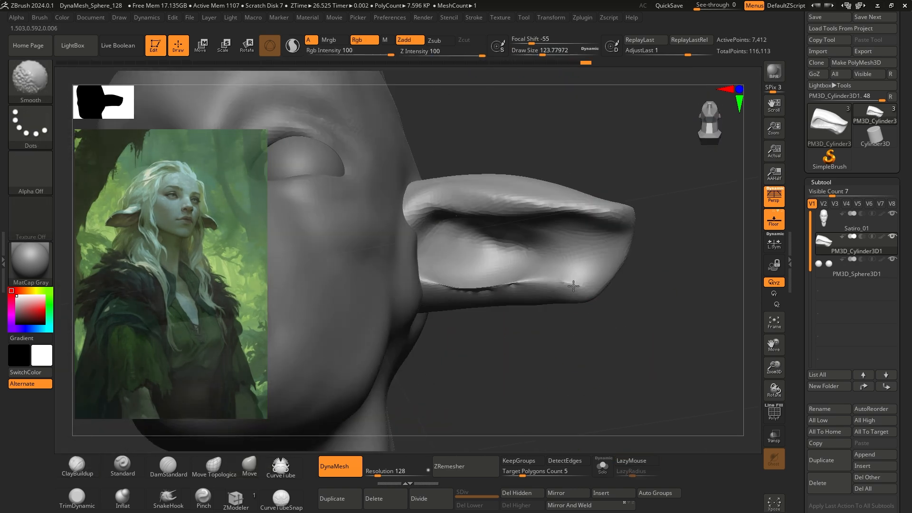
- Bend the ear into a drooping, pointed shape with the Move brush at a draw size of about 217
{"action": "left_click_drag", "start_coordinate": [668, 257], "coordinate": [670, 278]}
{"action": "mouse_move", "coordinate": [703, 304]}
{"action": "left_mouse_down"}
{"action": "mouse_move", "coordinate": [618, 285]}
{"action": "mouse_move", "coordinate": [682, 307]}
{"action": "mouse_move", "coordinate": [637, 258]}
{"action": "mouse_move", "coordinate": [689, 266]}
{"action": "left_mouse_up"}
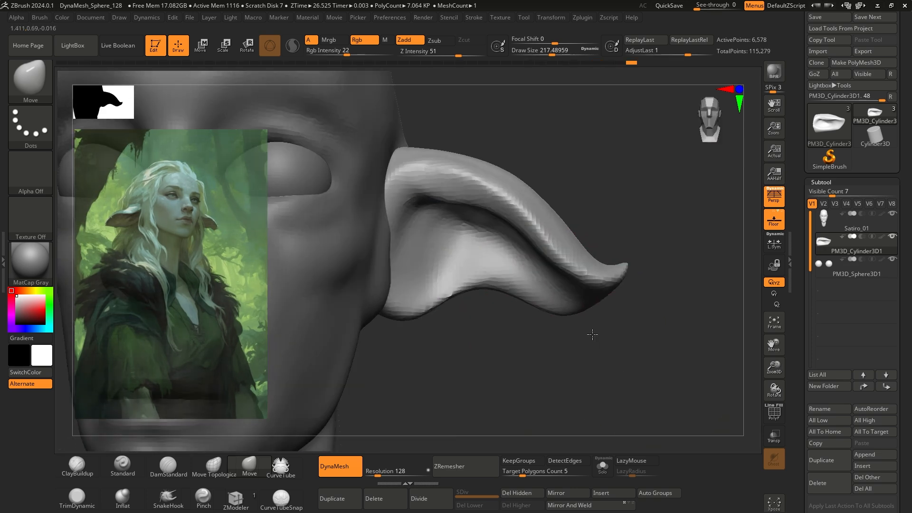
- Adjust the single ear's placement and proportions against the side of the head with the transform gizmo
{"action": "left_click_drag", "start_coordinate": [529, 242], "coordinate": [447, 251], "text": "shift"}
{"action": "mouse_move", "coordinate": [655, 375]}
{"action": "left_mouse_down"}
{"action": "mouse_move", "coordinate": [570, 374]}
{"action": "mouse_move", "coordinate": [617, 309]}
{"action": "mouse_move", "coordinate": [598, 303]}
{"action": "left_mouse_up"}
{"action": "key", "text": "w"}
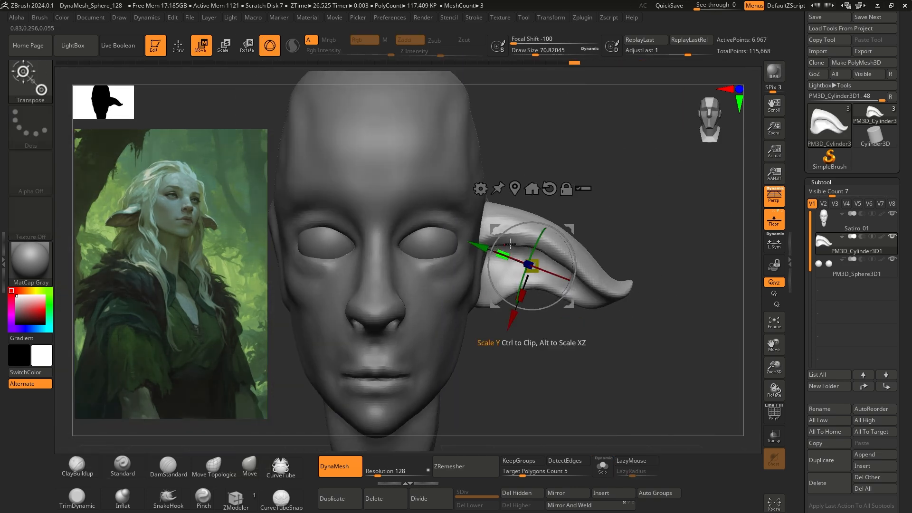
{"action": "left_click_drag", "start_coordinate": [698, 247], "coordinate": [702, 288]}
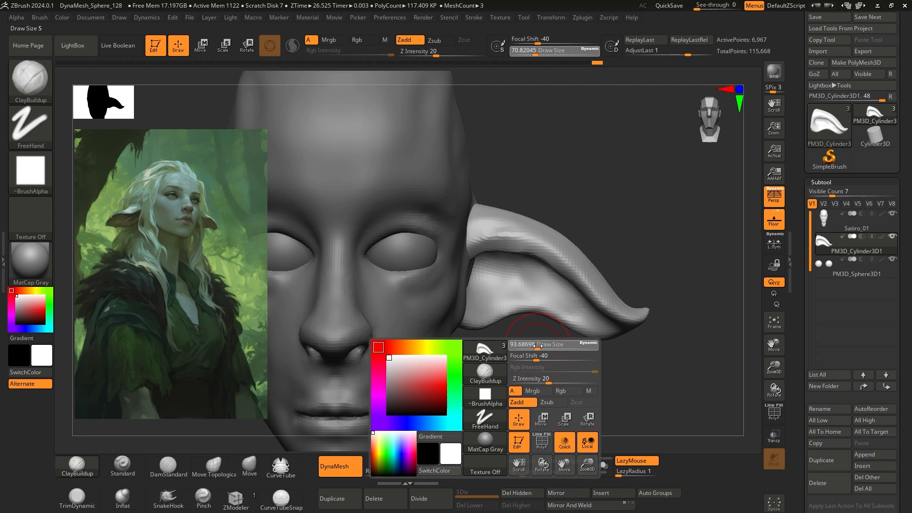
- Refine the ear's outer rim and inner hollow with the ClayBuildup and Move brushes, using a Move draw size of about 101
{"action": "mouse_move", "coordinate": [618, 332]}
{"action": "left_mouse_down"}
{"action": "mouse_move", "coordinate": [626, 247]}
{"action": "mouse_move", "coordinate": [643, 306]}
{"action": "left_mouse_up"}
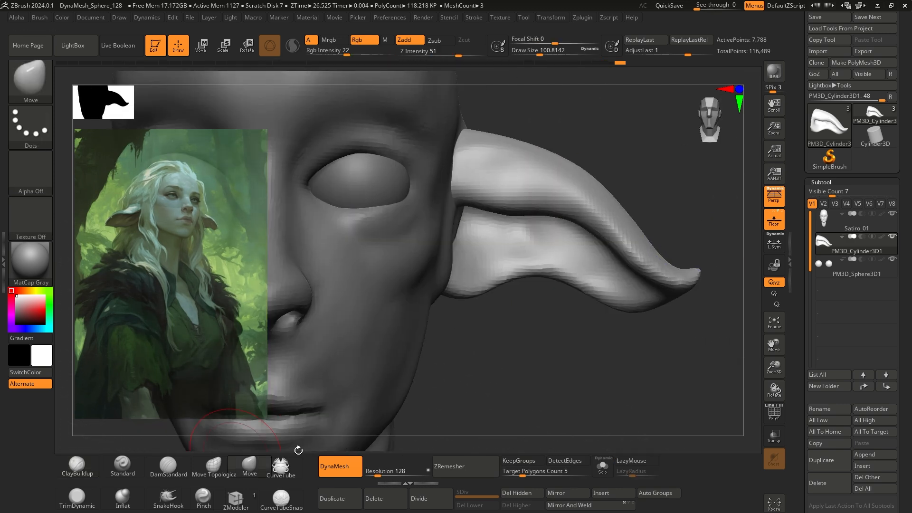
{"action": "left_click_drag", "start_coordinate": [537, 277], "coordinate": [537, 307]}
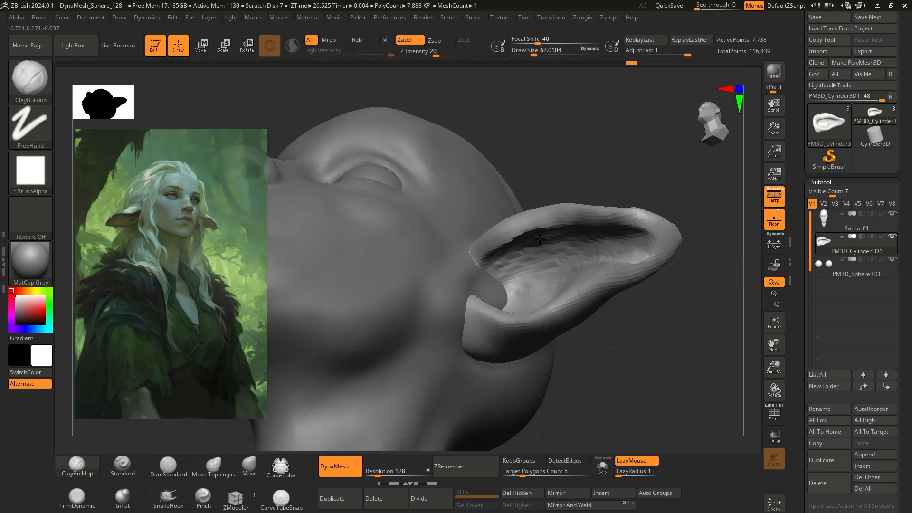
{"action": "key", "text": "space"}
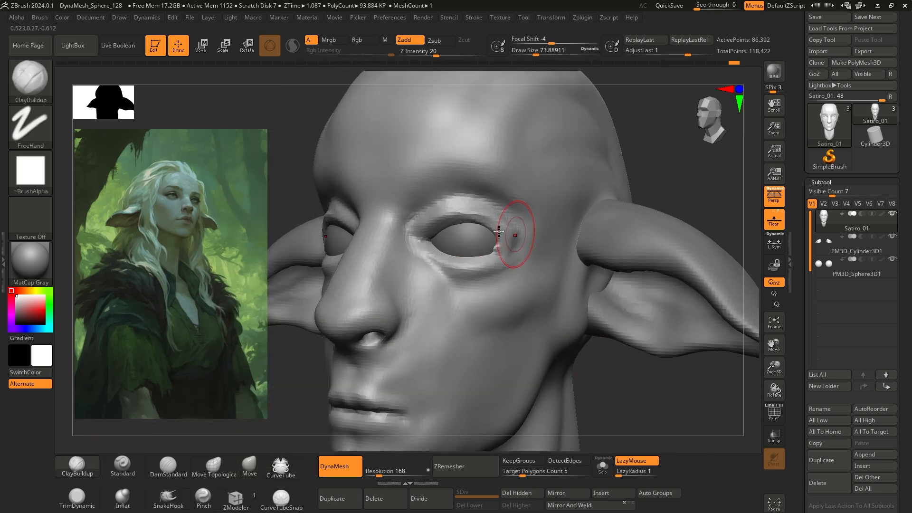
- Crease the eyelids with the DamStandard brush and adjust the mirrored ears' placement on the head with the transform gizmo
{"action": "left_click", "coordinate": [168, 465]}
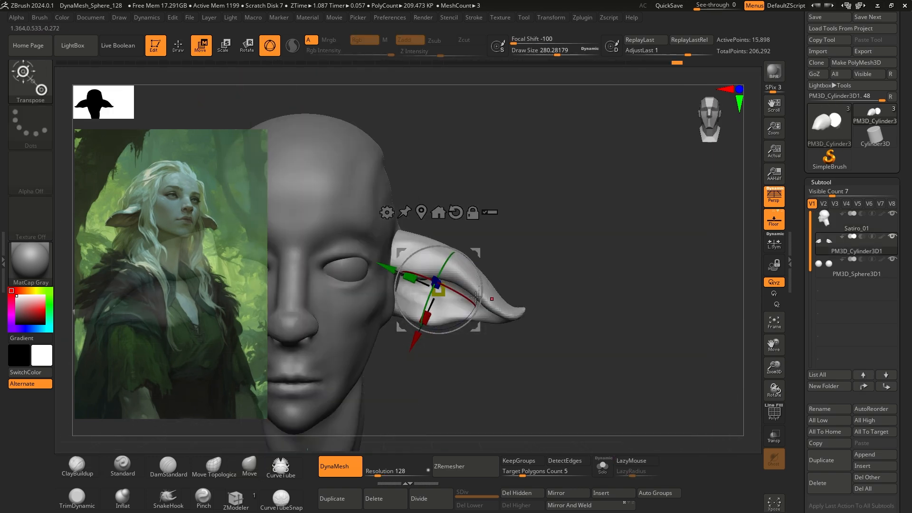
{"action": "left_click_drag", "start_coordinate": [475, 297], "coordinate": [476, 293]}
{"action": "left_click", "coordinate": [669, 63]}
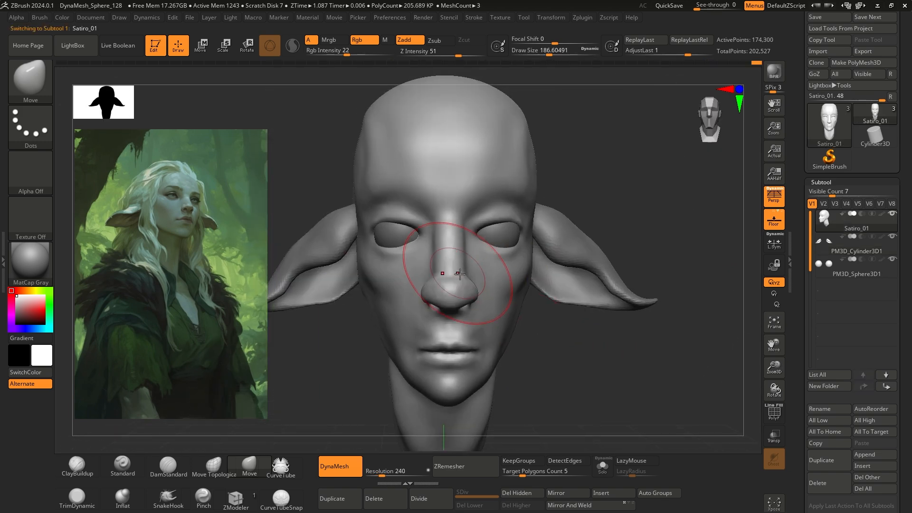
- Shape the upper and lower lips with ClayBuildup at a draw size of about 35 and tighten the mouth with the Pinch brush
{"action": "left_click_drag", "start_coordinate": [413, 285], "coordinate": [460, 354], "text": "ctrl+shift"}
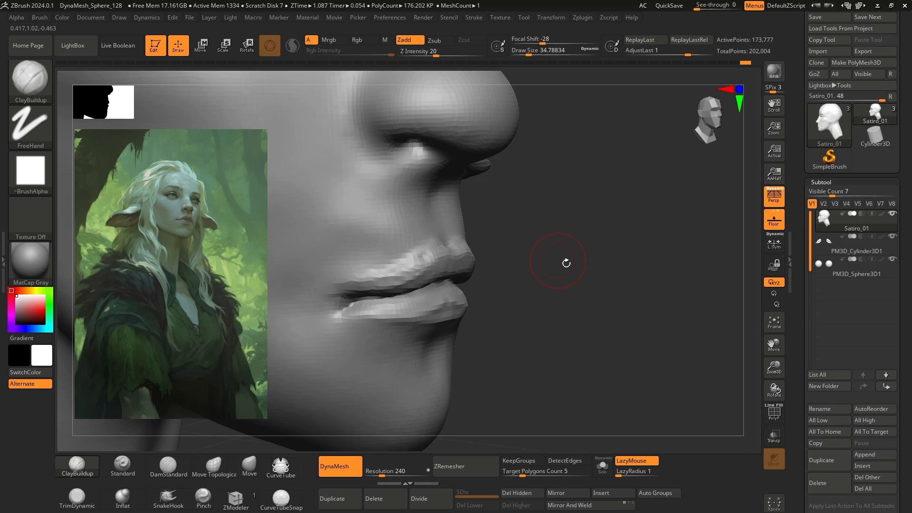
{"action": "mouse_move", "coordinate": [566, 263]}
{"action": "left_mouse_down"}
{"action": "mouse_move", "coordinate": [594, 266]}
{"action": "mouse_move", "coordinate": [380, 321]}
{"action": "left_mouse_up"}
{"action": "key", "text": "b"}
{"action": "key", "text": "p"}
{"action": "key", "text": "i"}
{"action": "left_click_drag", "start_coordinate": [608, 290], "coordinate": [540, 316]}
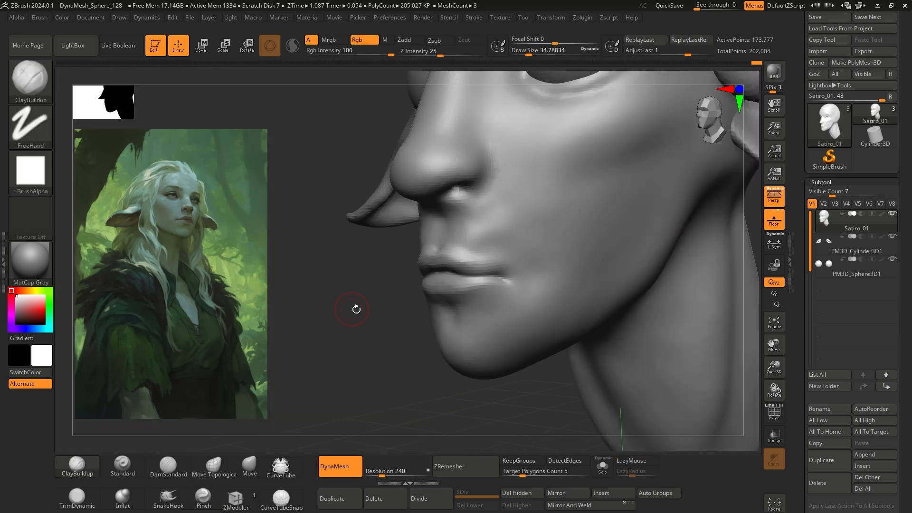
- Reshape the masked-off chin and jaw with the Move brush at a draw size of about 257 and clear the mask
{"action": "mouse_move", "coordinate": [356, 309]}
{"action": "left_mouse_down"}
{"action": "mouse_move", "coordinate": [469, 377]}
{"action": "mouse_move", "coordinate": [317, 442]}
{"action": "left_mouse_up"}
{"action": "left_click_drag", "start_coordinate": [470, 367], "coordinate": [461, 357]}
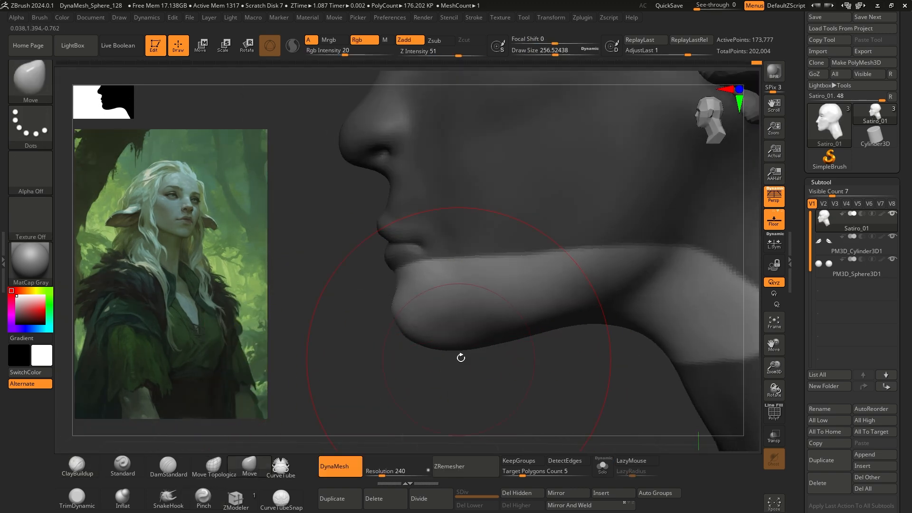
{"action": "left_click", "coordinate": [367, 374], "text": "ctrl"}
{"action": "mouse_move", "coordinate": [309, 361]}
{"action": "left_mouse_down"}
{"action": "mouse_move", "coordinate": [367, 374]}
{"action": "mouse_move", "coordinate": [565, 328]}
{"action": "left_mouse_up"}
{"action": "mouse_move", "coordinate": [570, 307]}
{"action": "left_mouse_down", "text": "ctrl"}
{"action": "mouse_move", "coordinate": [580, 317]}
{"action": "mouse_move", "coordinate": [498, 304]}
{"action": "left_mouse_up", "text": "ctrl"}
- Build up the volume of the face with the ClayBuildup brush at a draw size of about 101
{"action": "key", "text": "b"}
{"action": "key", "text": "c"}
{"action": "key", "text": "b"}
{"action": "left_click_drag", "start_coordinate": [460, 274], "coordinate": [473, 260]}
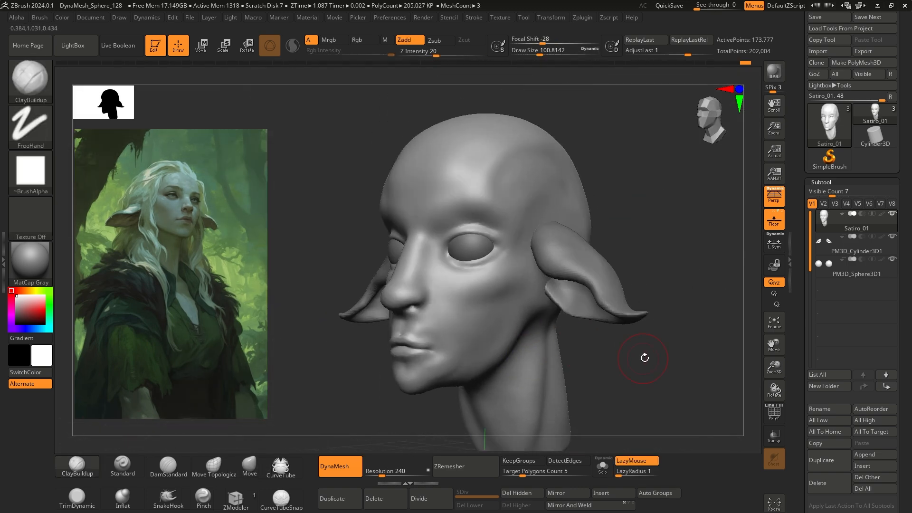
- Adjust the eyeballs in their sockets with the gizmo, and build up and smooth the brow and eyelids with ClayBuildup at a draw size of about 49
{"action": "left_click", "coordinate": [503, 233], "text": "alt"}
{"action": "key", "text": "w"}
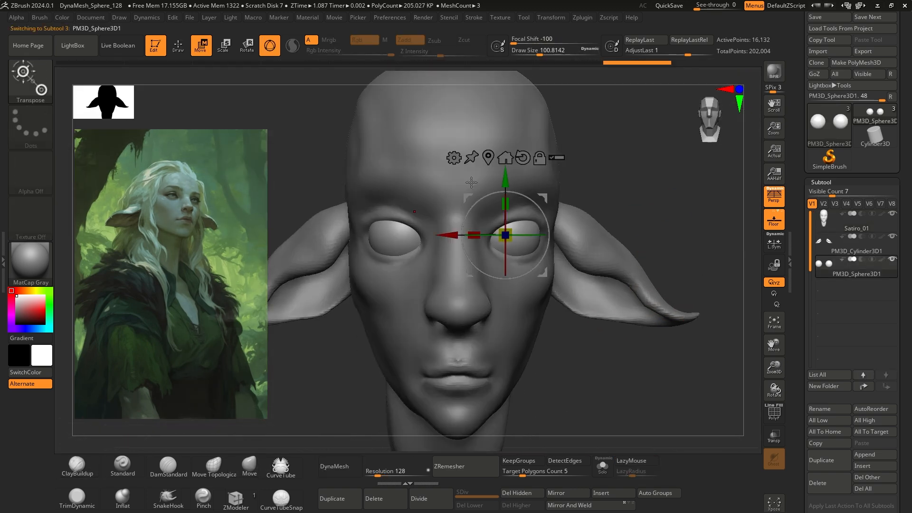
{"action": "mouse_move", "coordinate": [665, 332]}
{"action": "left_mouse_down"}
{"action": "mouse_move", "coordinate": [607, 200]}
{"action": "mouse_move", "coordinate": [560, 214]}
{"action": "mouse_move", "coordinate": [655, 228]}
{"action": "mouse_move", "coordinate": [507, 240]}
{"action": "left_mouse_up"}
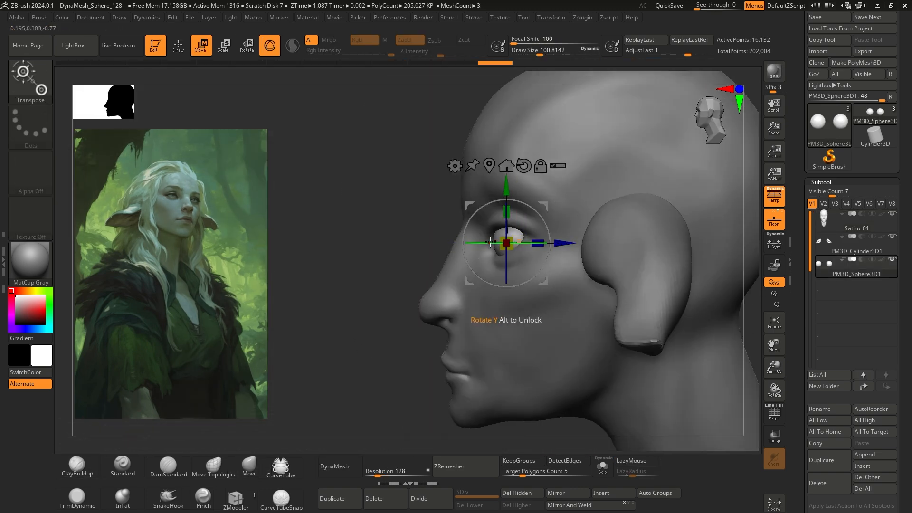
{"action": "key", "text": "q"}
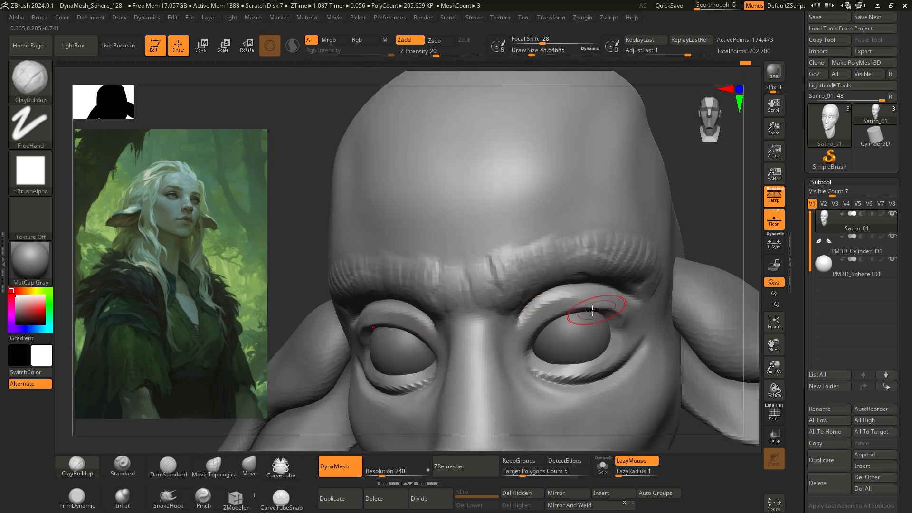
{"action": "key", "text": "shift"}
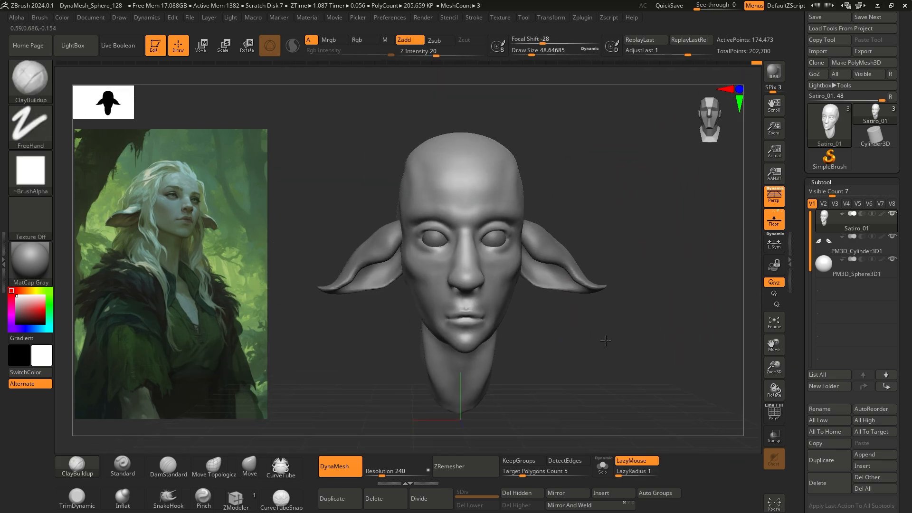
- Mask the head, extend the neck base into shoulders and smooth the upper back at a draw size of about 182
{"action": "key", "text": "w"}
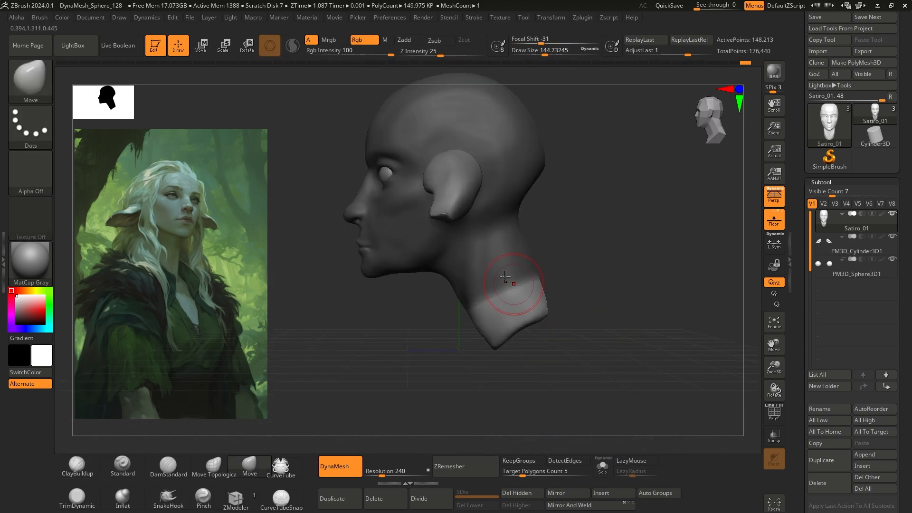
{"action": "key", "text": "w"}
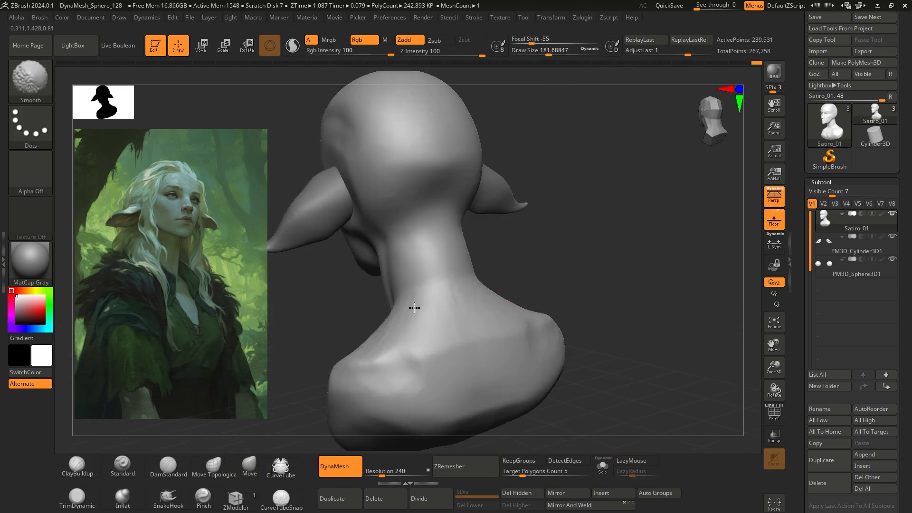
{"action": "left_click_drag", "start_coordinate": [413, 309], "coordinate": [587, 263]}
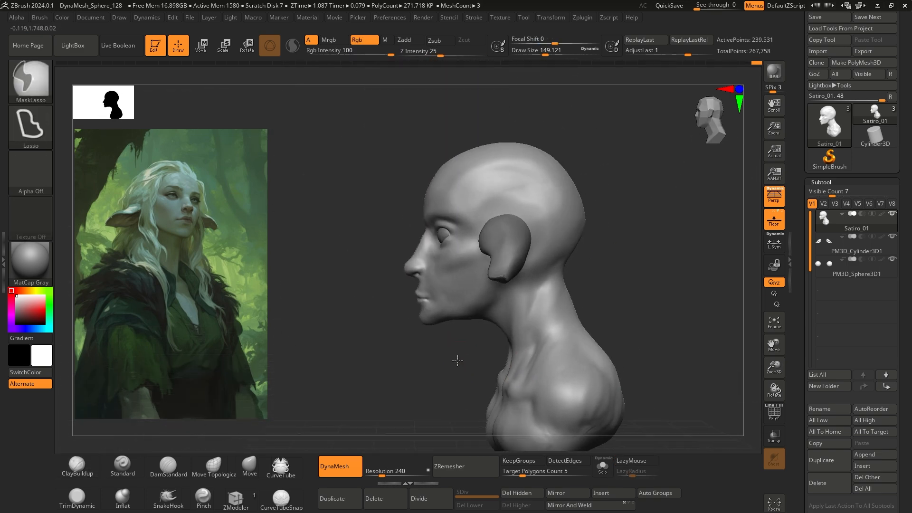
- Refine the bust's side profile with the Move brush at a draw size of about 430
{"action": "key", "text": "space"}
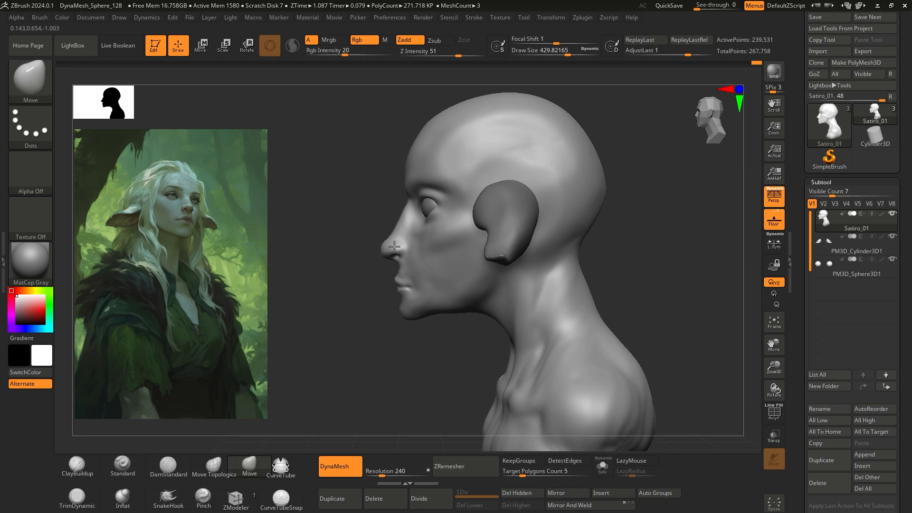
{"action": "key", "text": "space"}
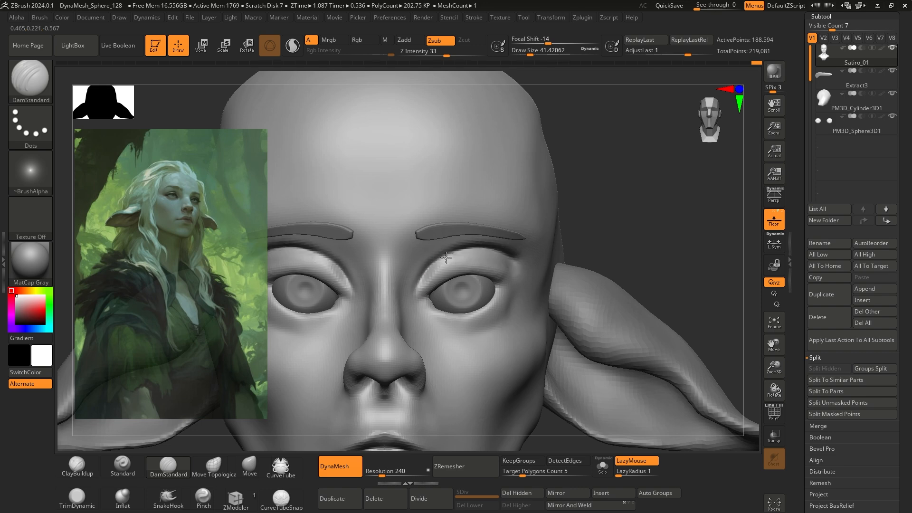
- Flatten the transition between the eyebrow and upper eyelid with the TrimDynamic brush at a draw size of about 41
{"action": "right_click_drag", "start_coordinate": [446, 258], "coordinate": [416, 318]}
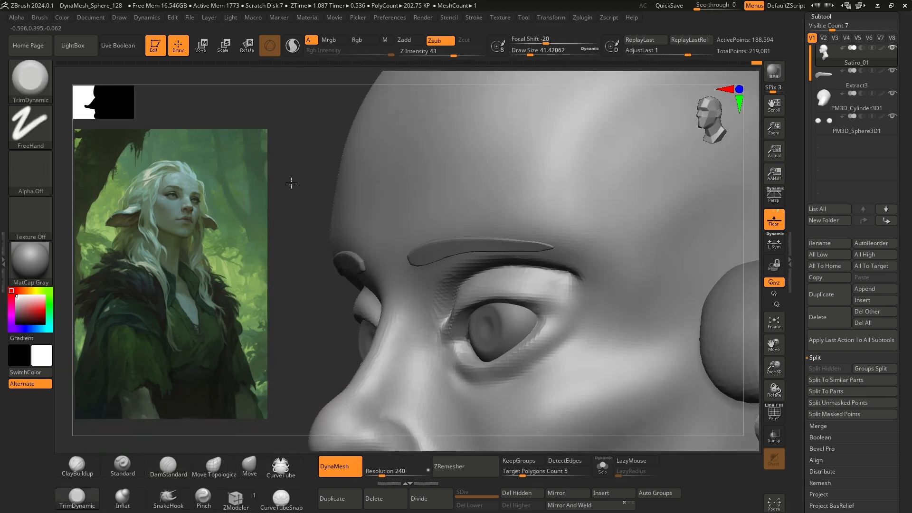
{"action": "left_click_drag", "start_coordinate": [291, 183], "coordinate": [293, 223]}
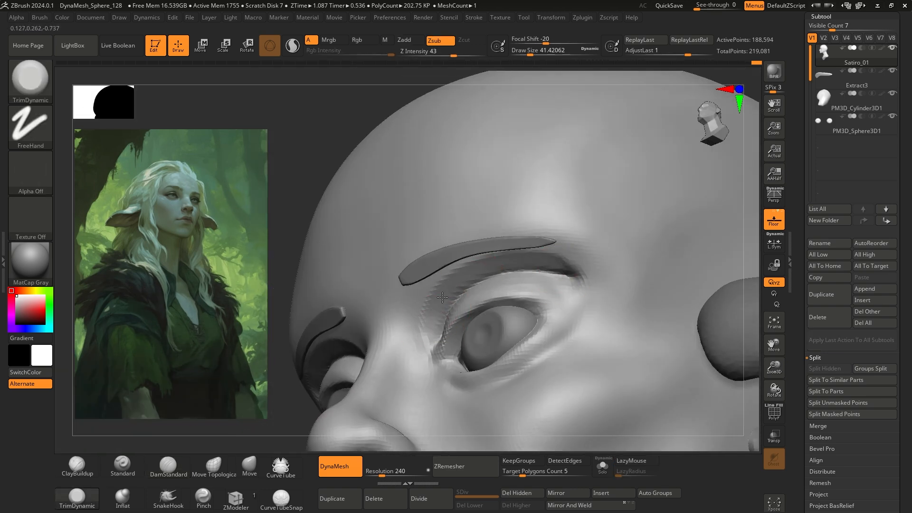
{"action": "right_click_drag", "start_coordinate": [442, 297], "coordinate": [450, 341]}
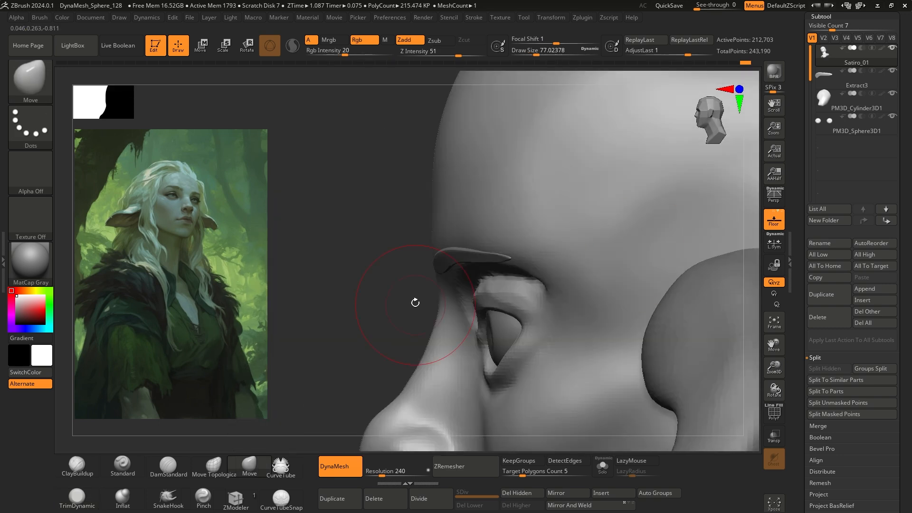